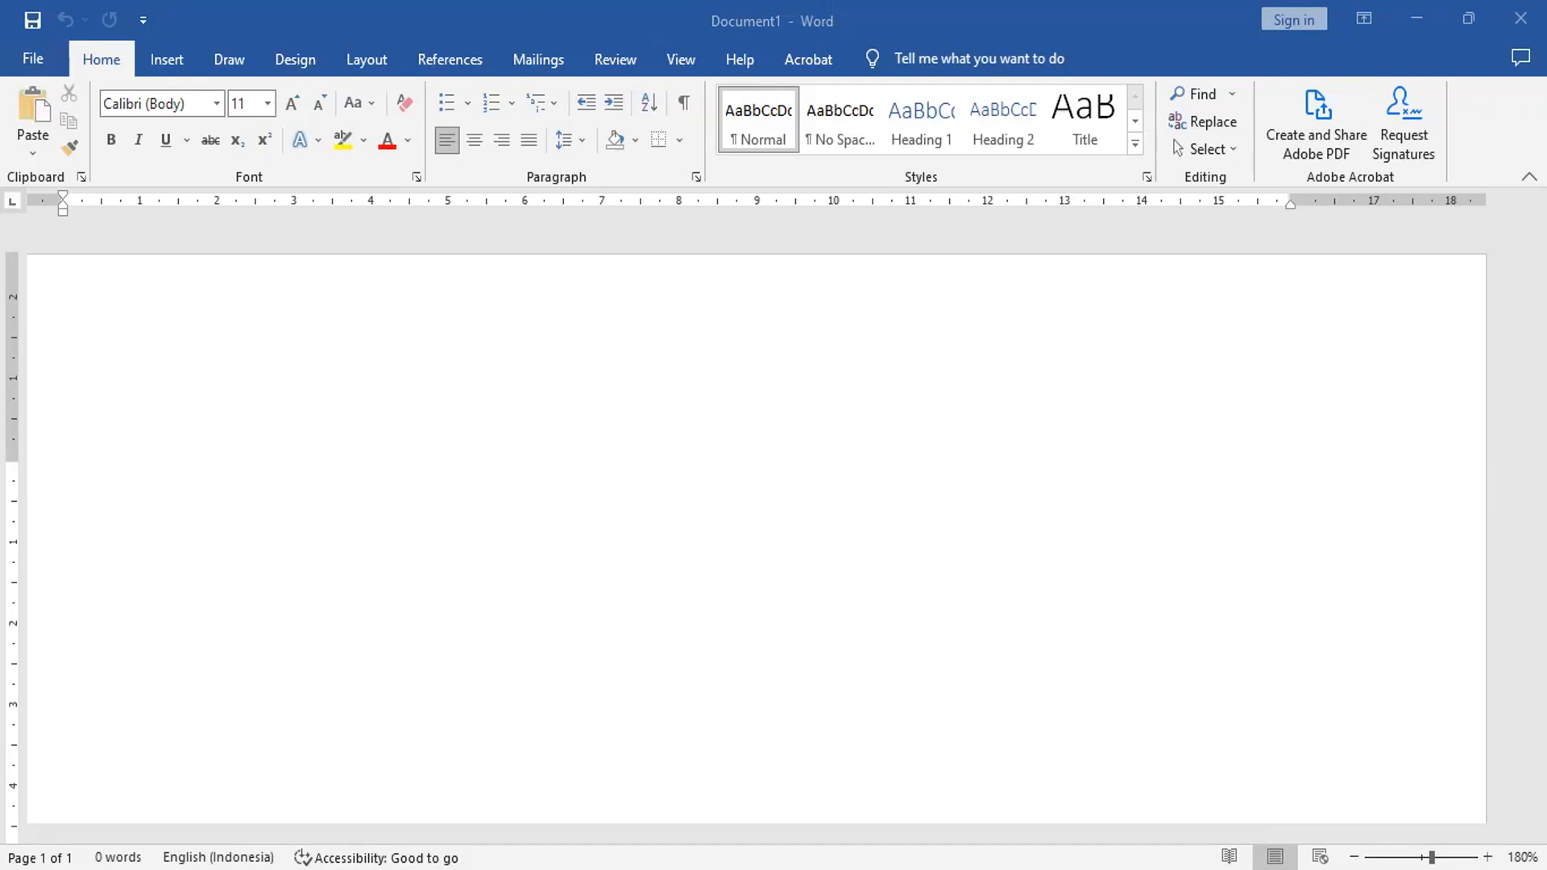
Step: Paste the copied Paragraph-group screenshot into the blank document and enlarge it proportionally to about 11 cm wide
click(32, 113)
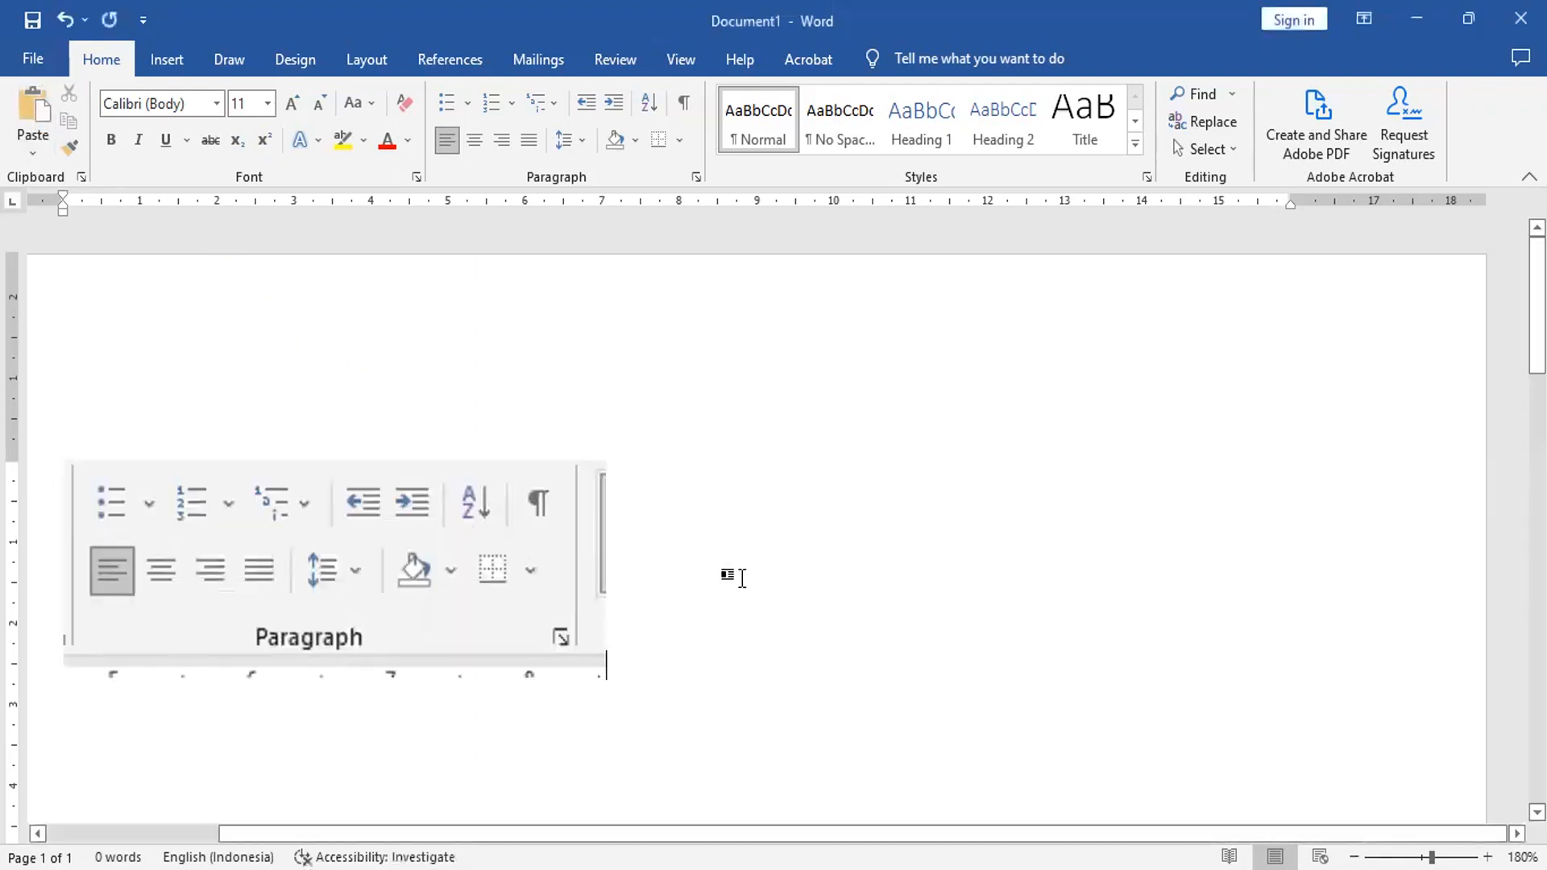
click(595, 579)
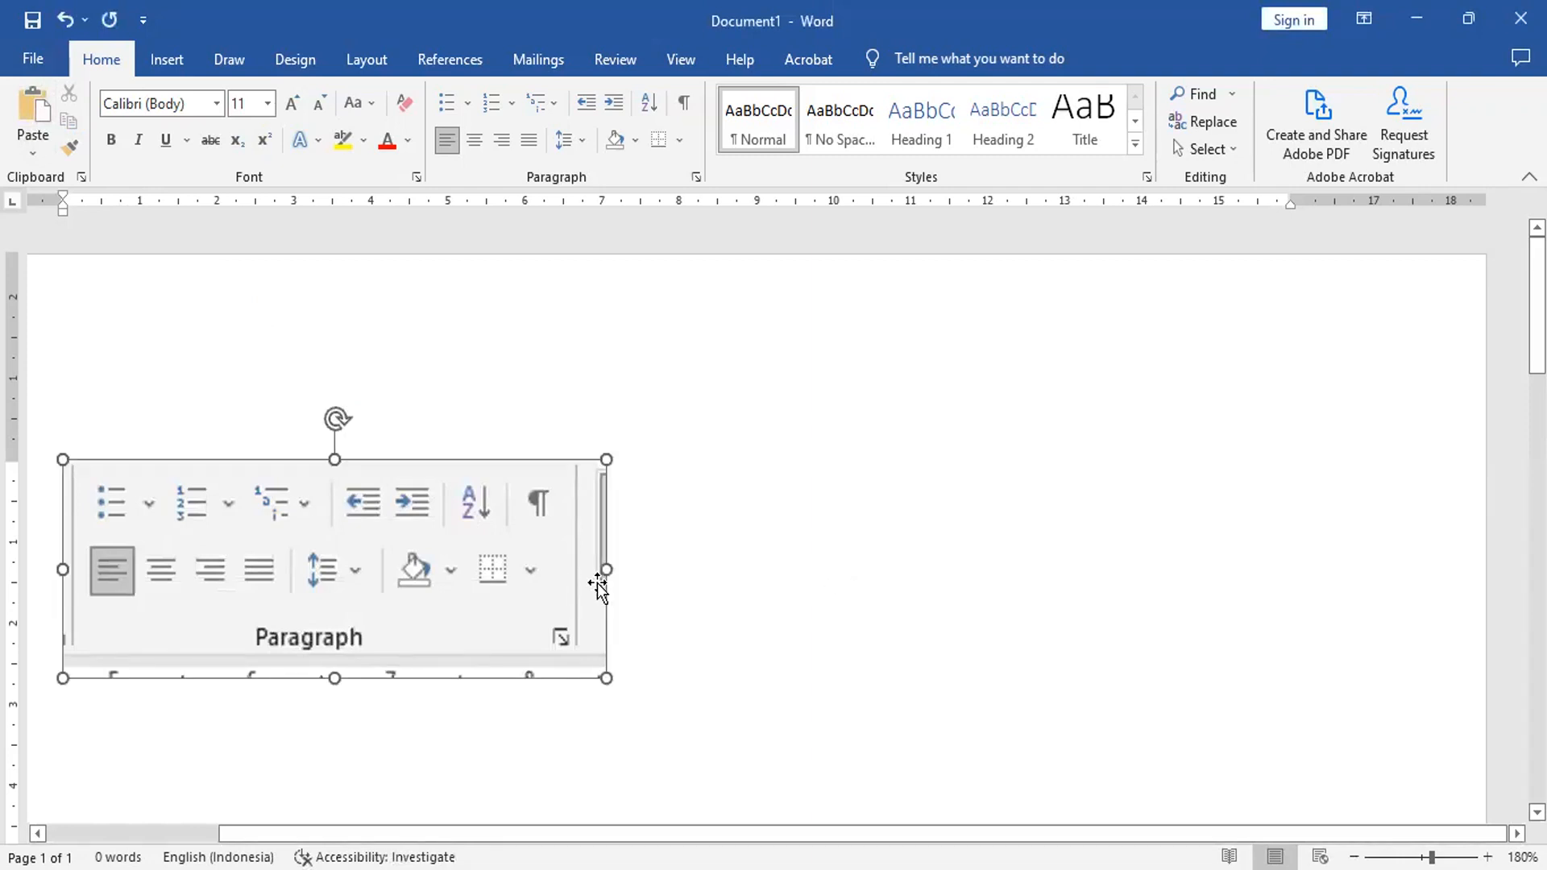
scroll(758, 524, down, 3)
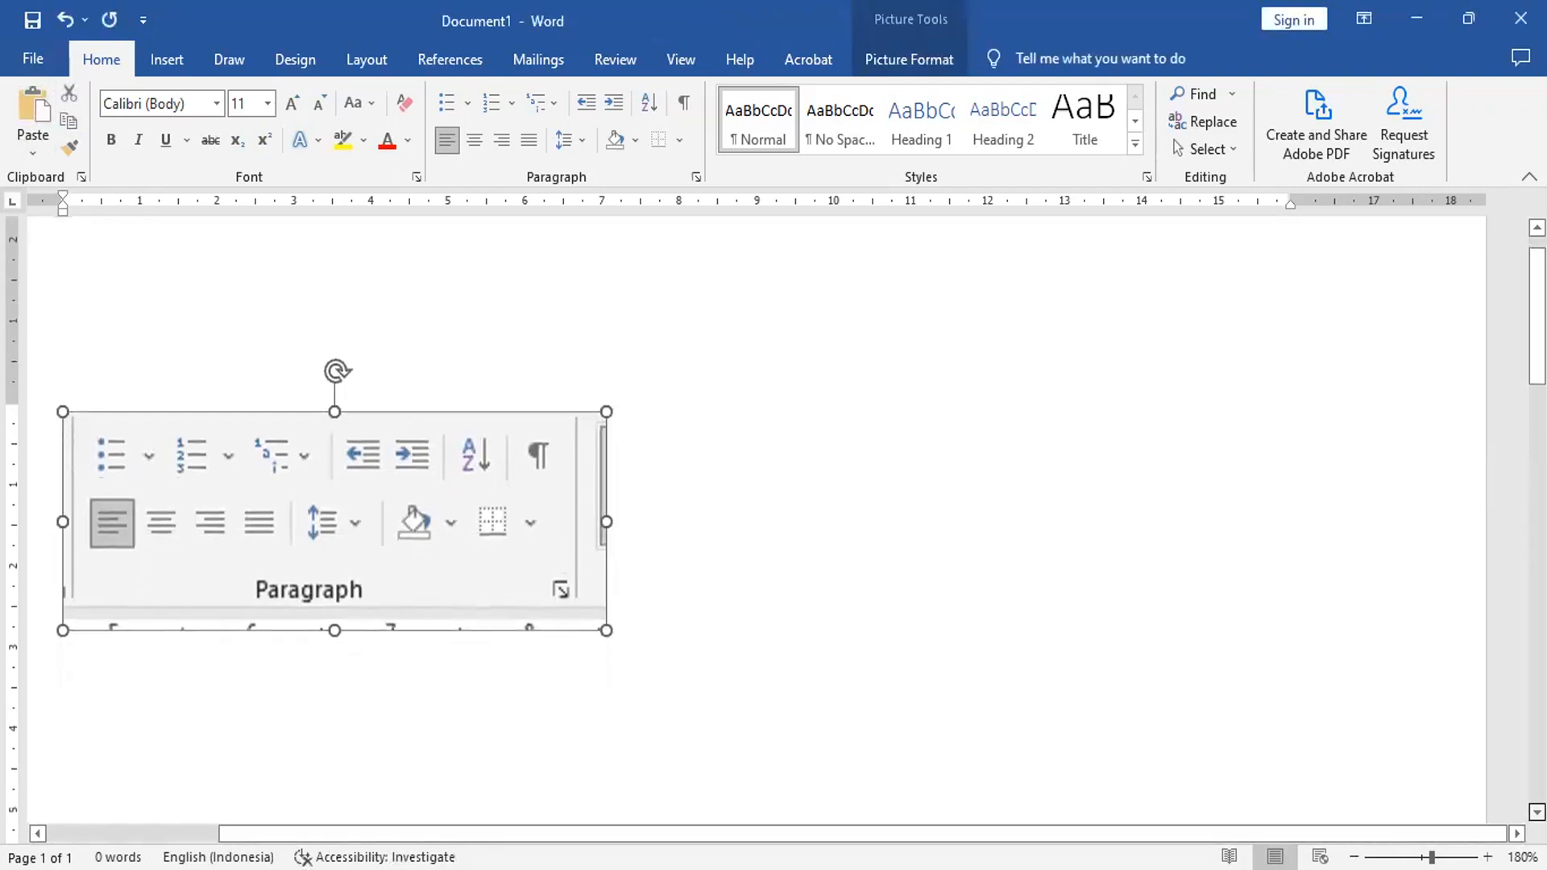
scroll(774, 524, down, 3)
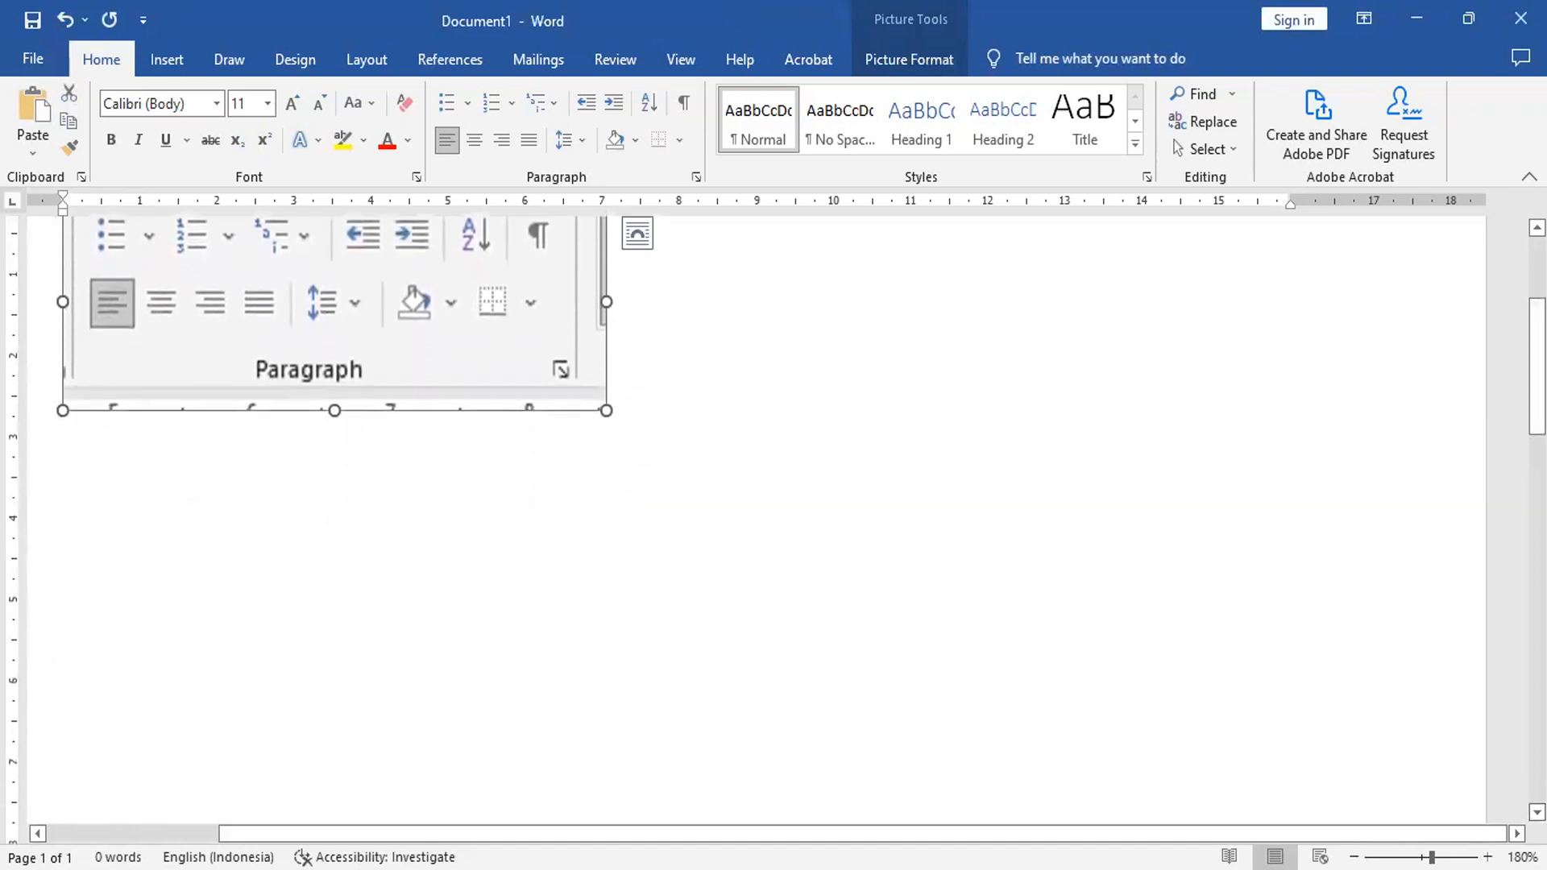
scroll(774, 338, up, 1)
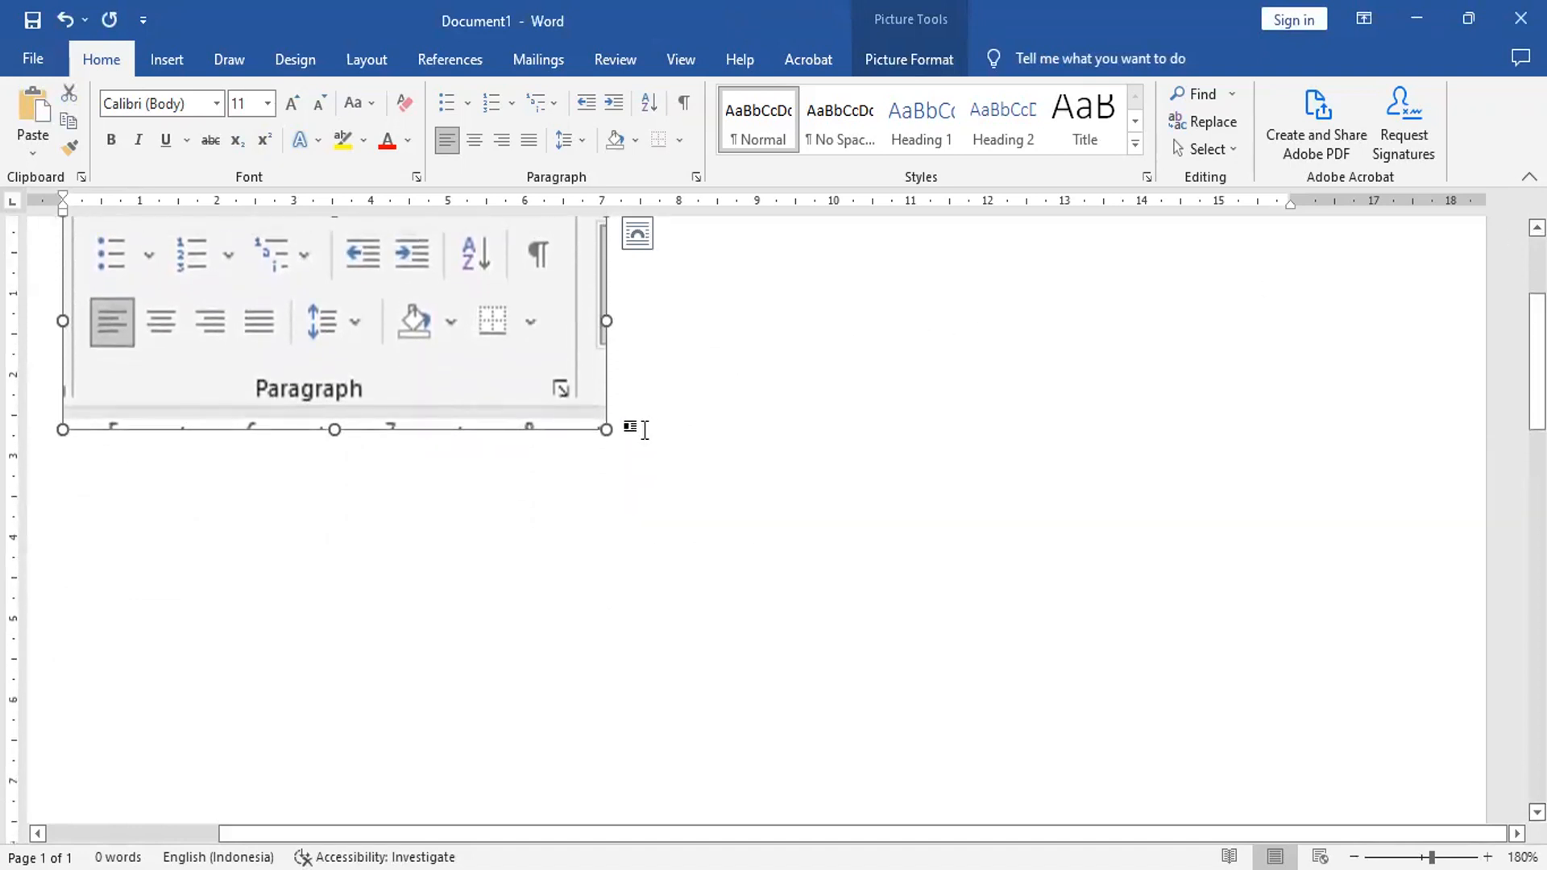
drag(606, 429, 835, 553)
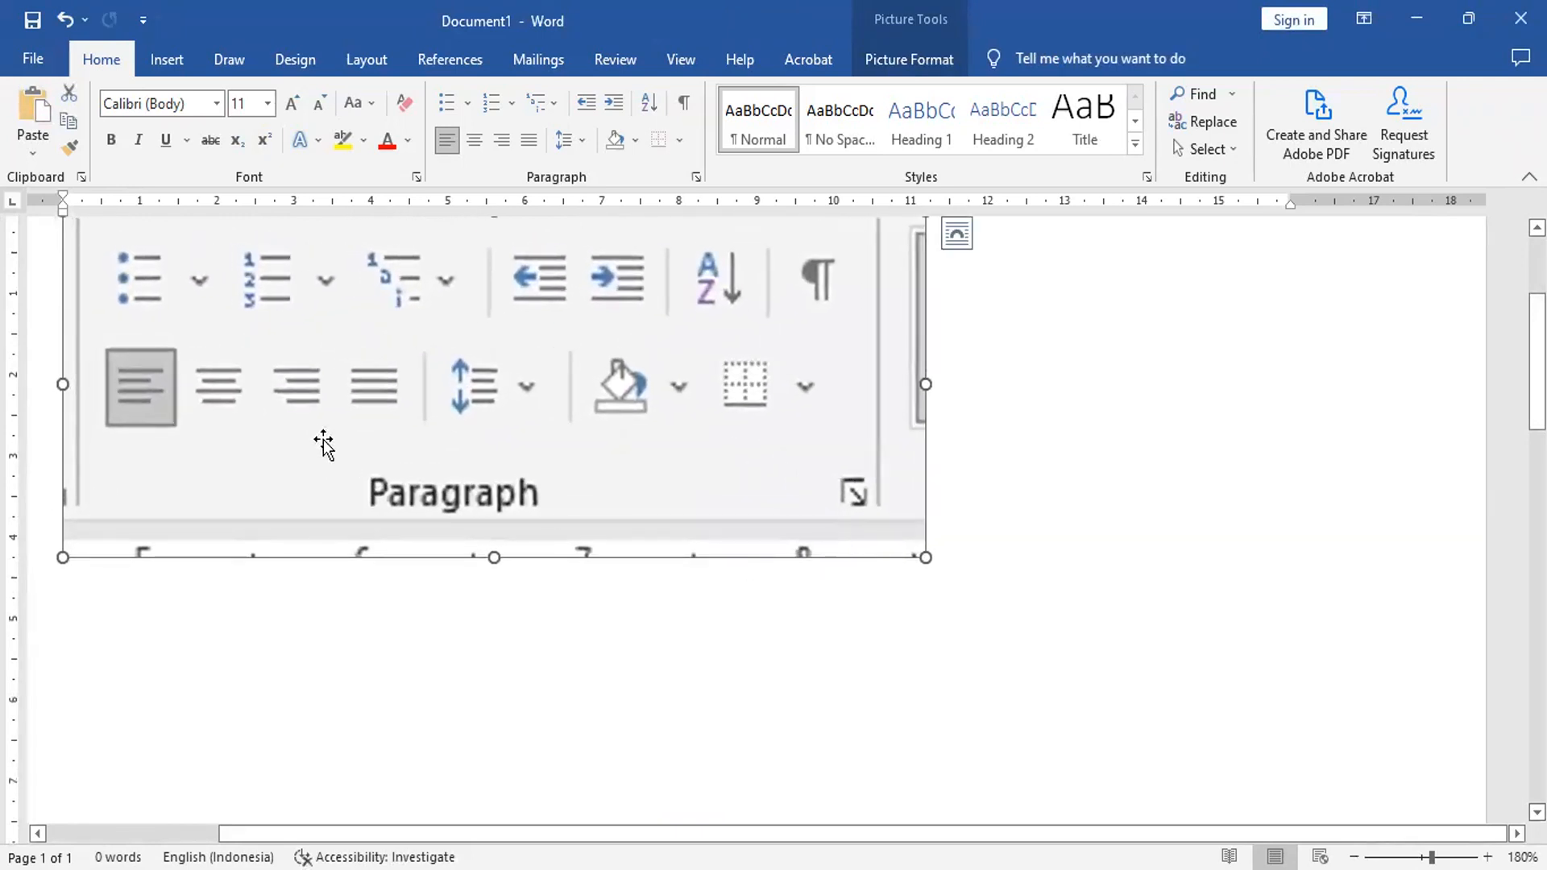
Step: Start a new empty paragraph directly below the picture
click(1046, 441)
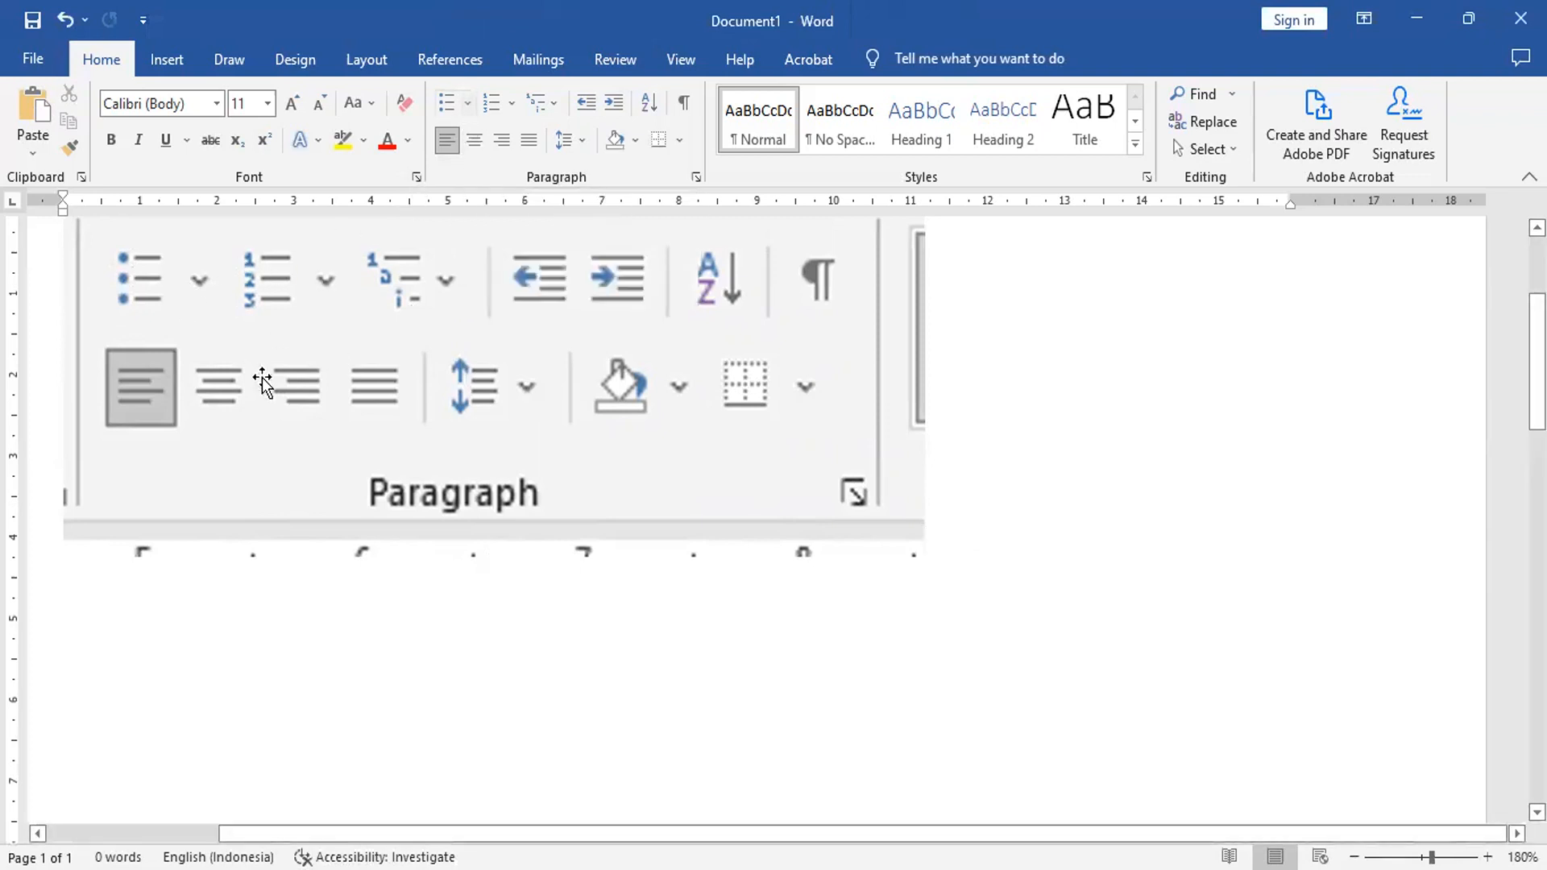
drag(148, 629, 980, 591)
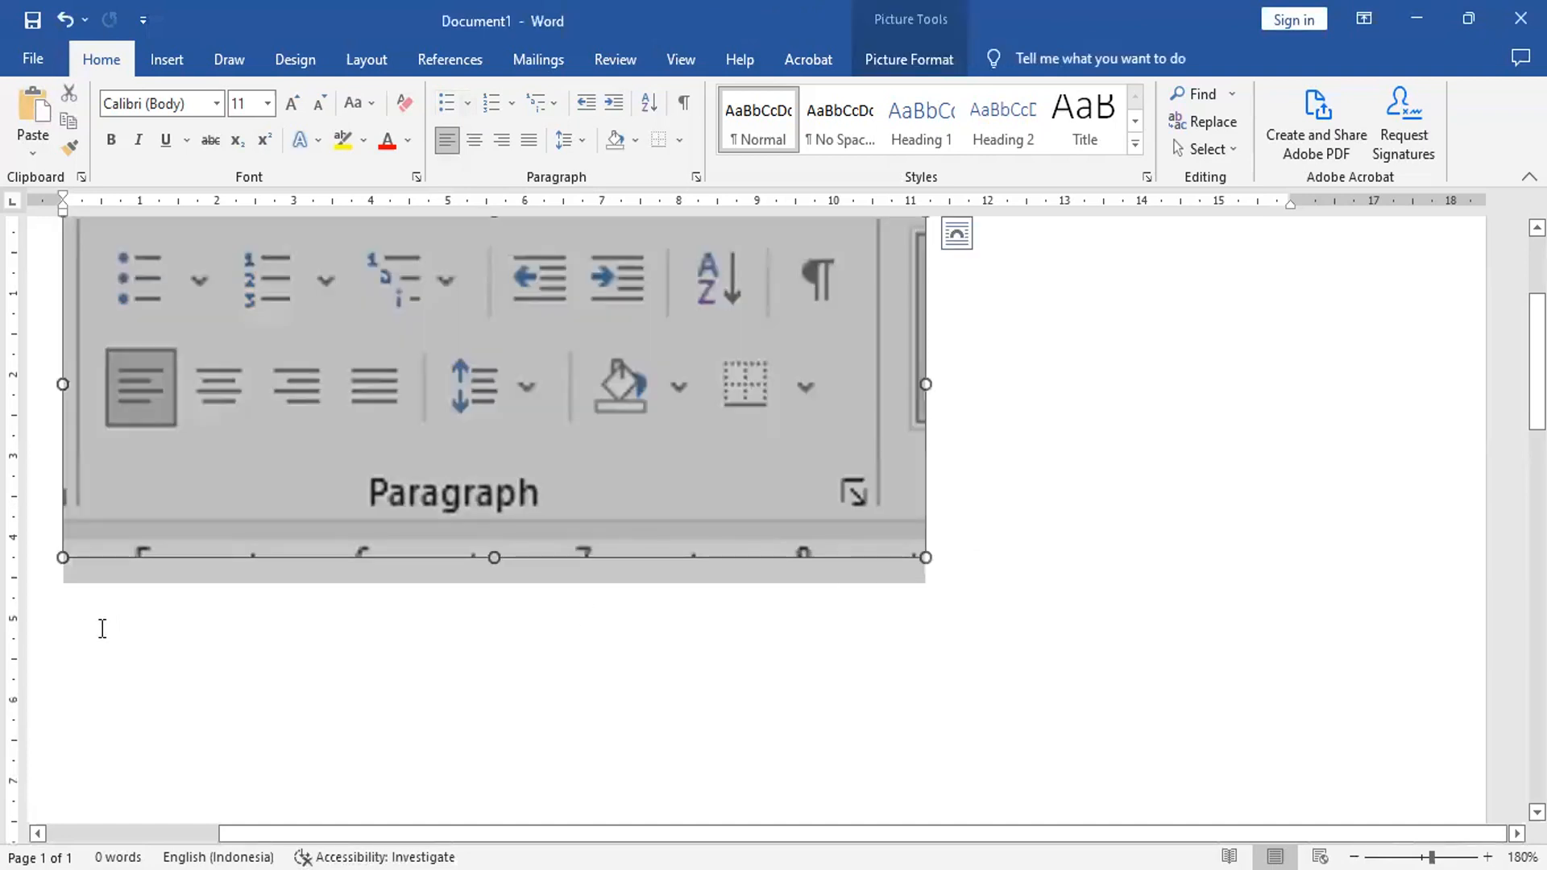
key(Return)
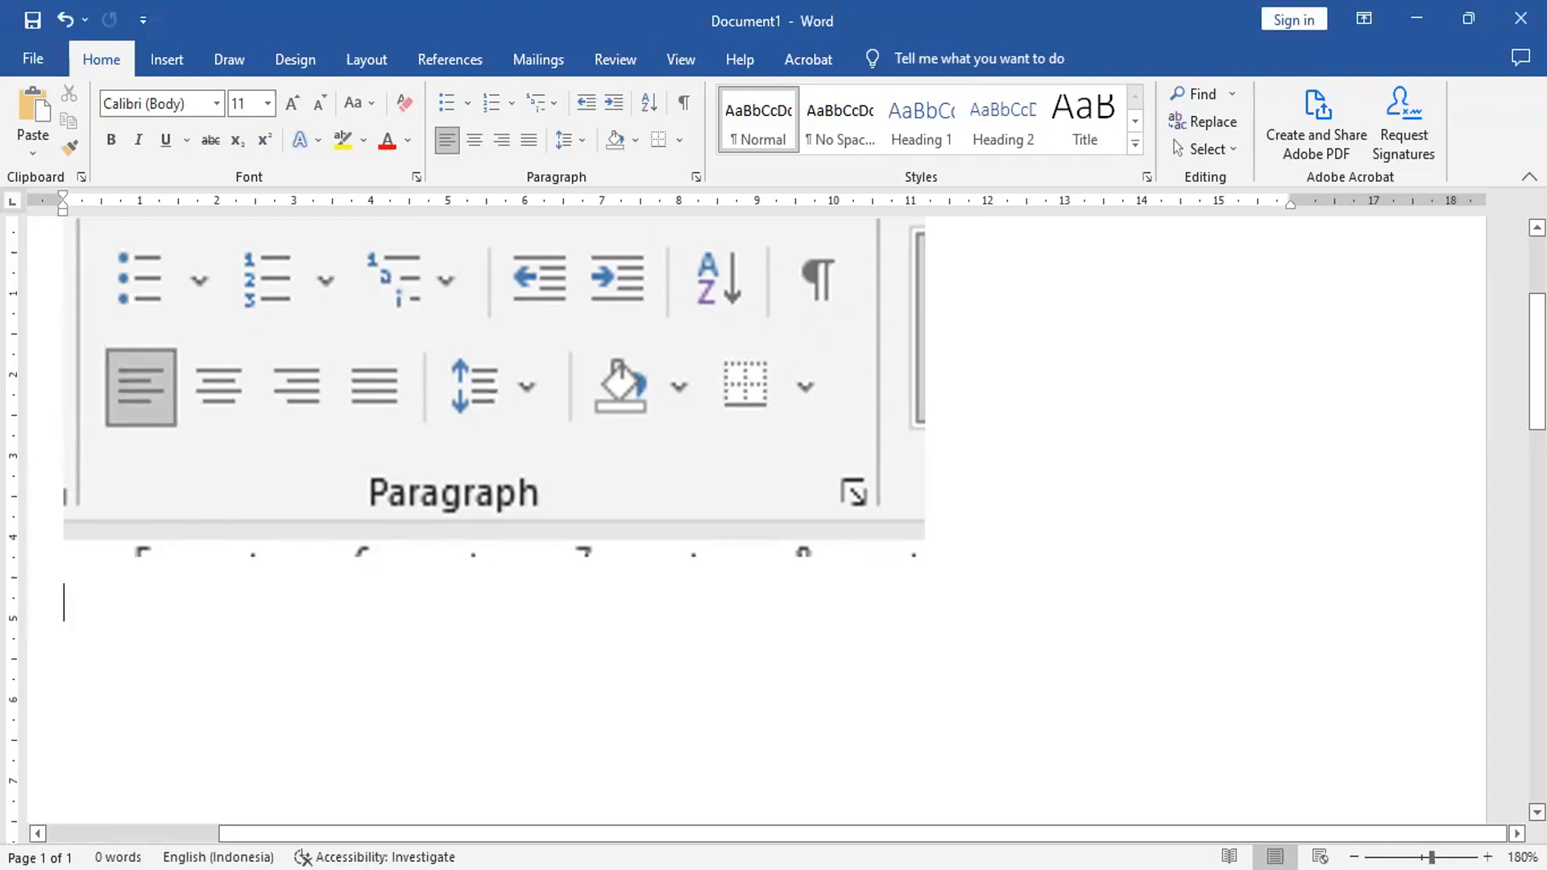
text(sat)
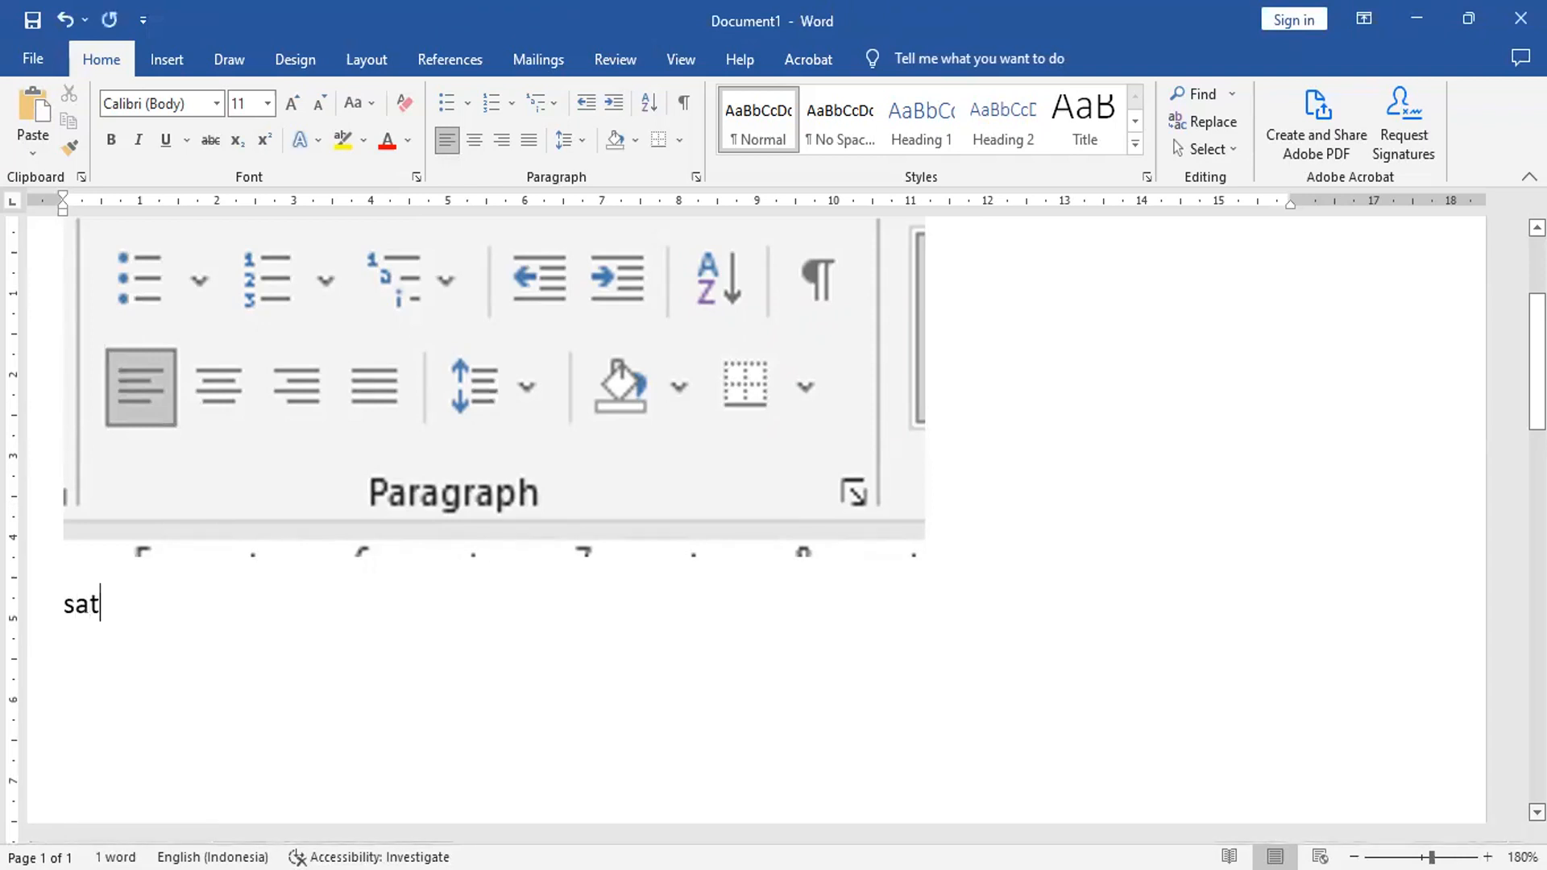
text(urday d)
key(BackSpace)
key(BackSpace)
key(BackSpace)
key(BackSpace)
key(BackSpace)
key(BackSpace)
key(BackSpace)
key(BackSpace)
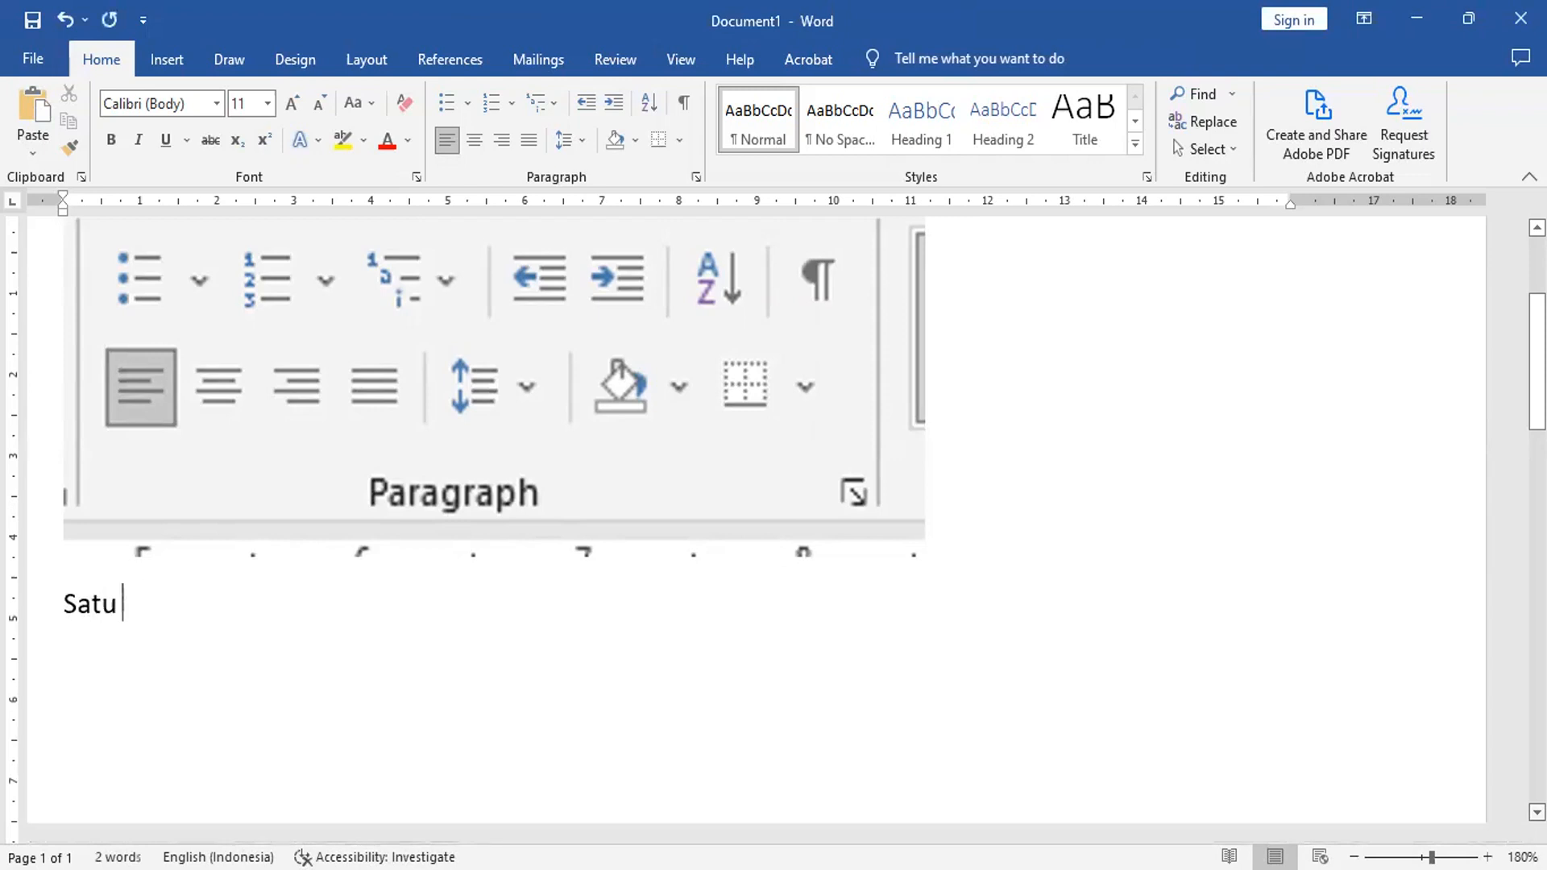
key(BackSpace)
key(BackSpace)
Step: Enter the words Satu, Dua, Tiga, Empat, Lima and Enam on separate lines below the picture, without the Saturday autocompletion
text(satu)
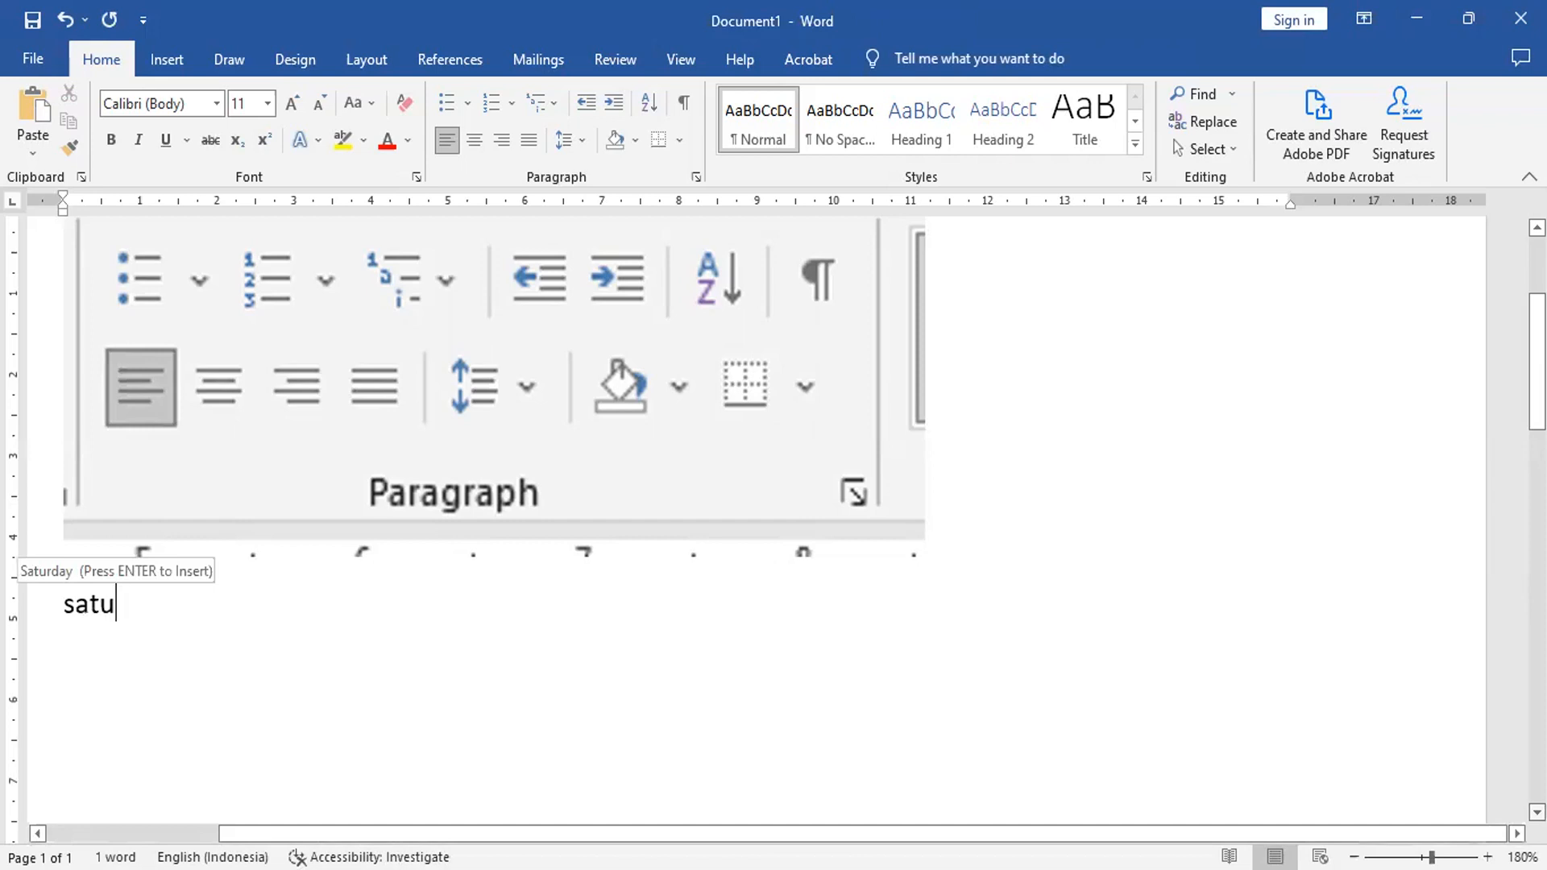
key(Return)
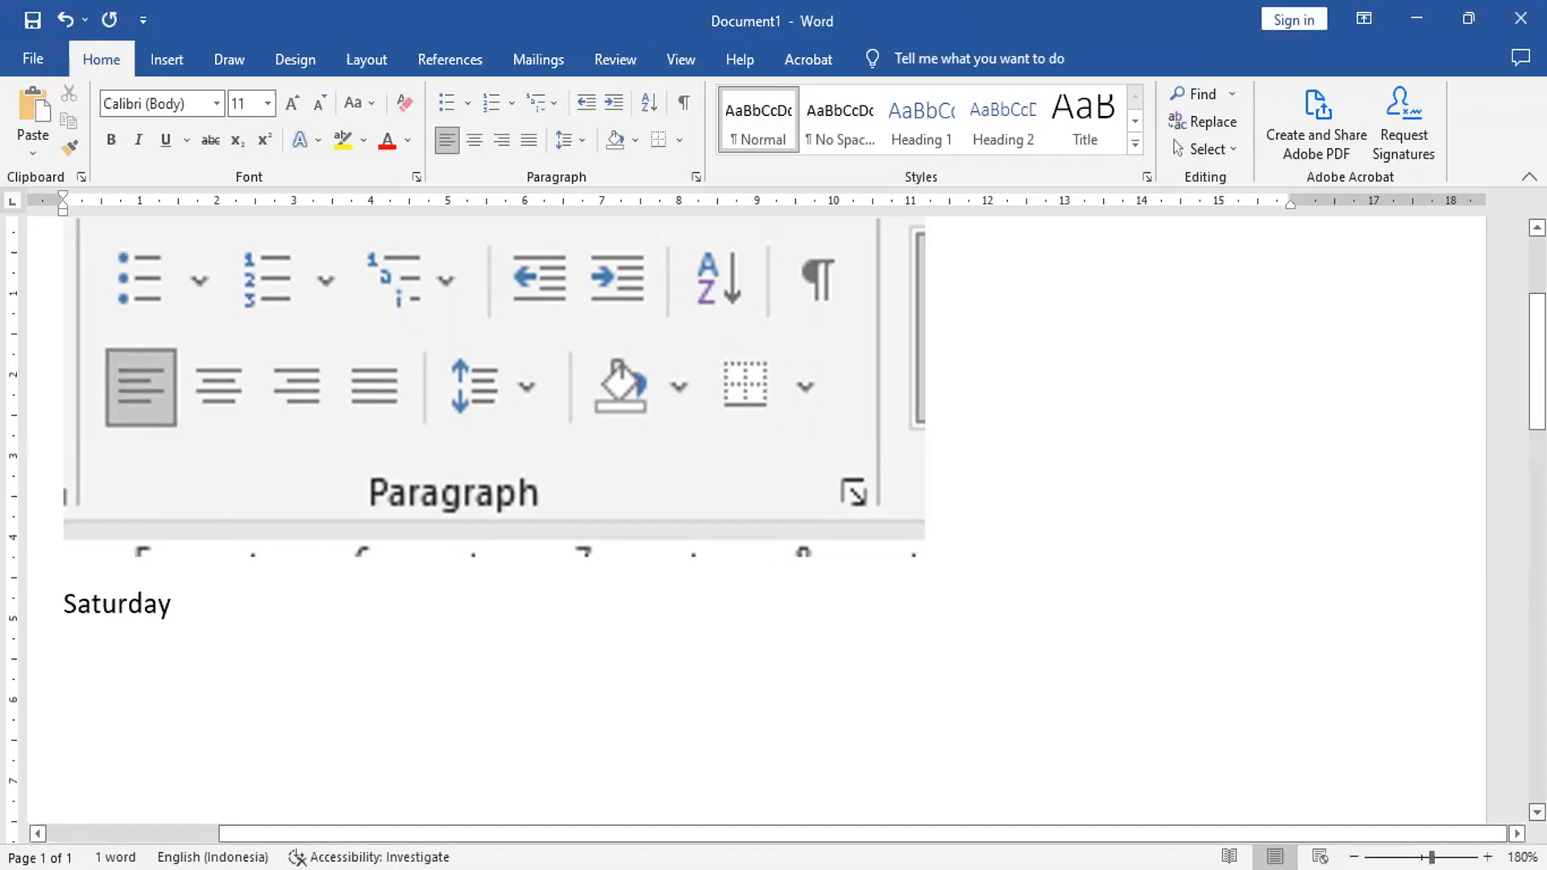
key(ctrl+z)
key(Return)
text(dua)
key(Return)
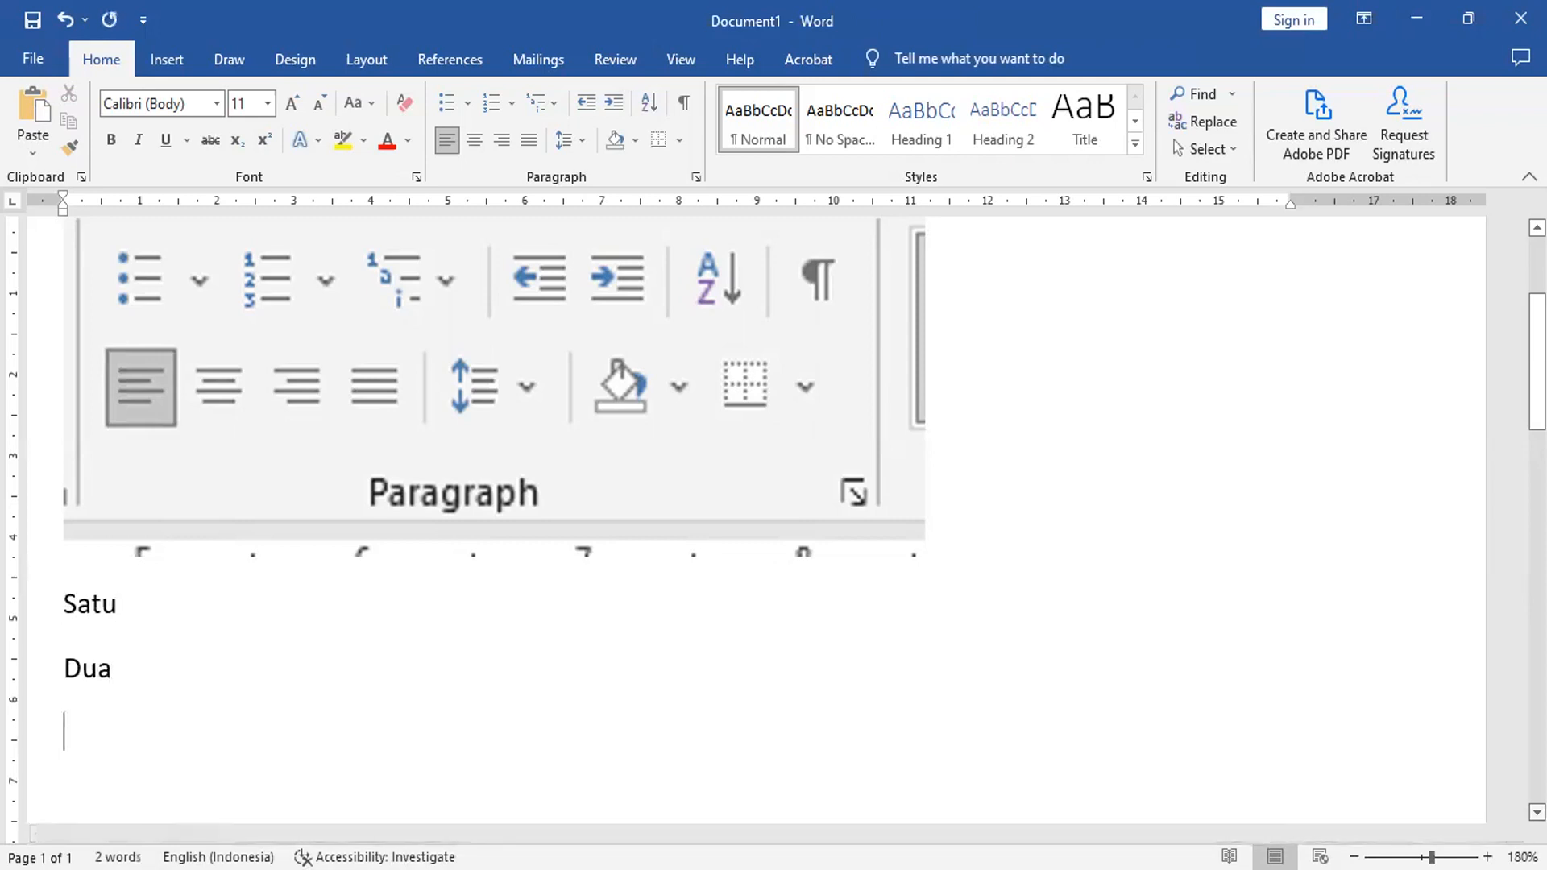
text(tiga)
key(Return)
text(empat)
key(Return)
text(lima)
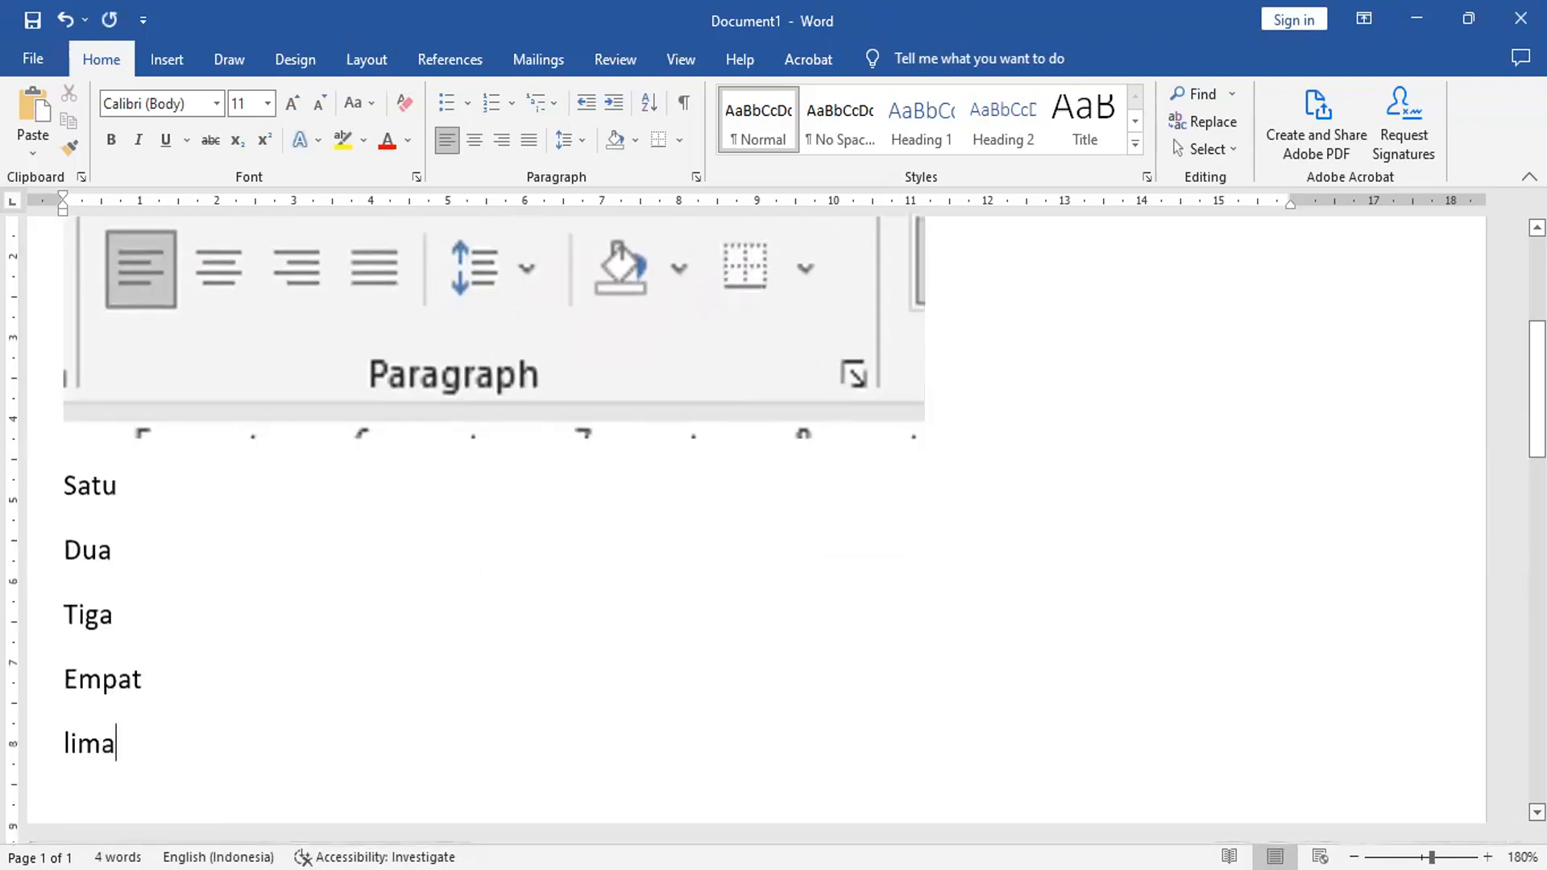
key(Return)
text(enam)
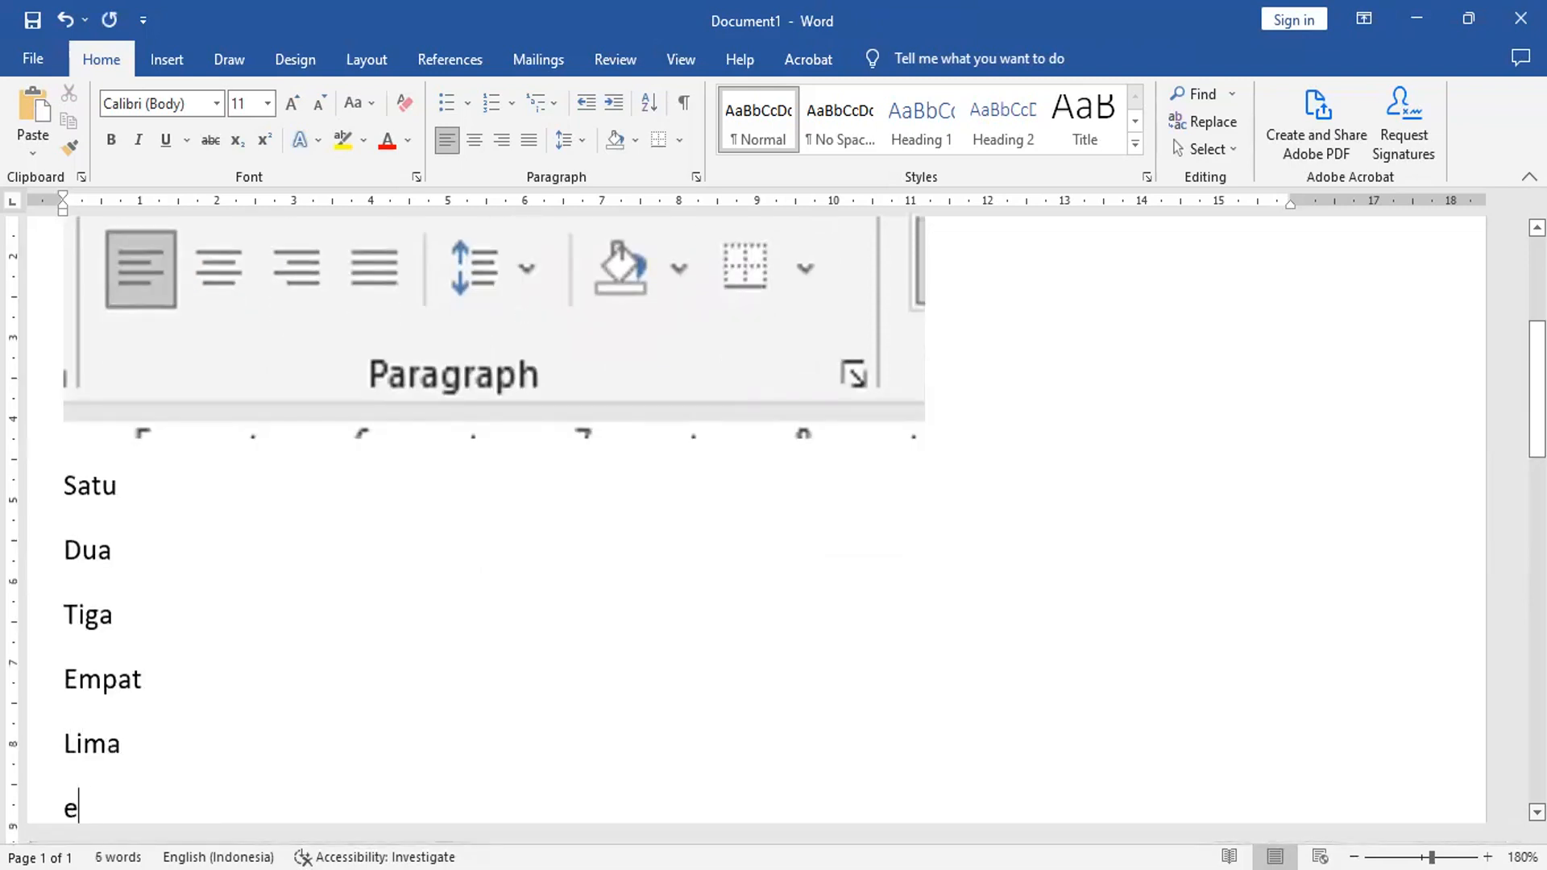
key(Return)
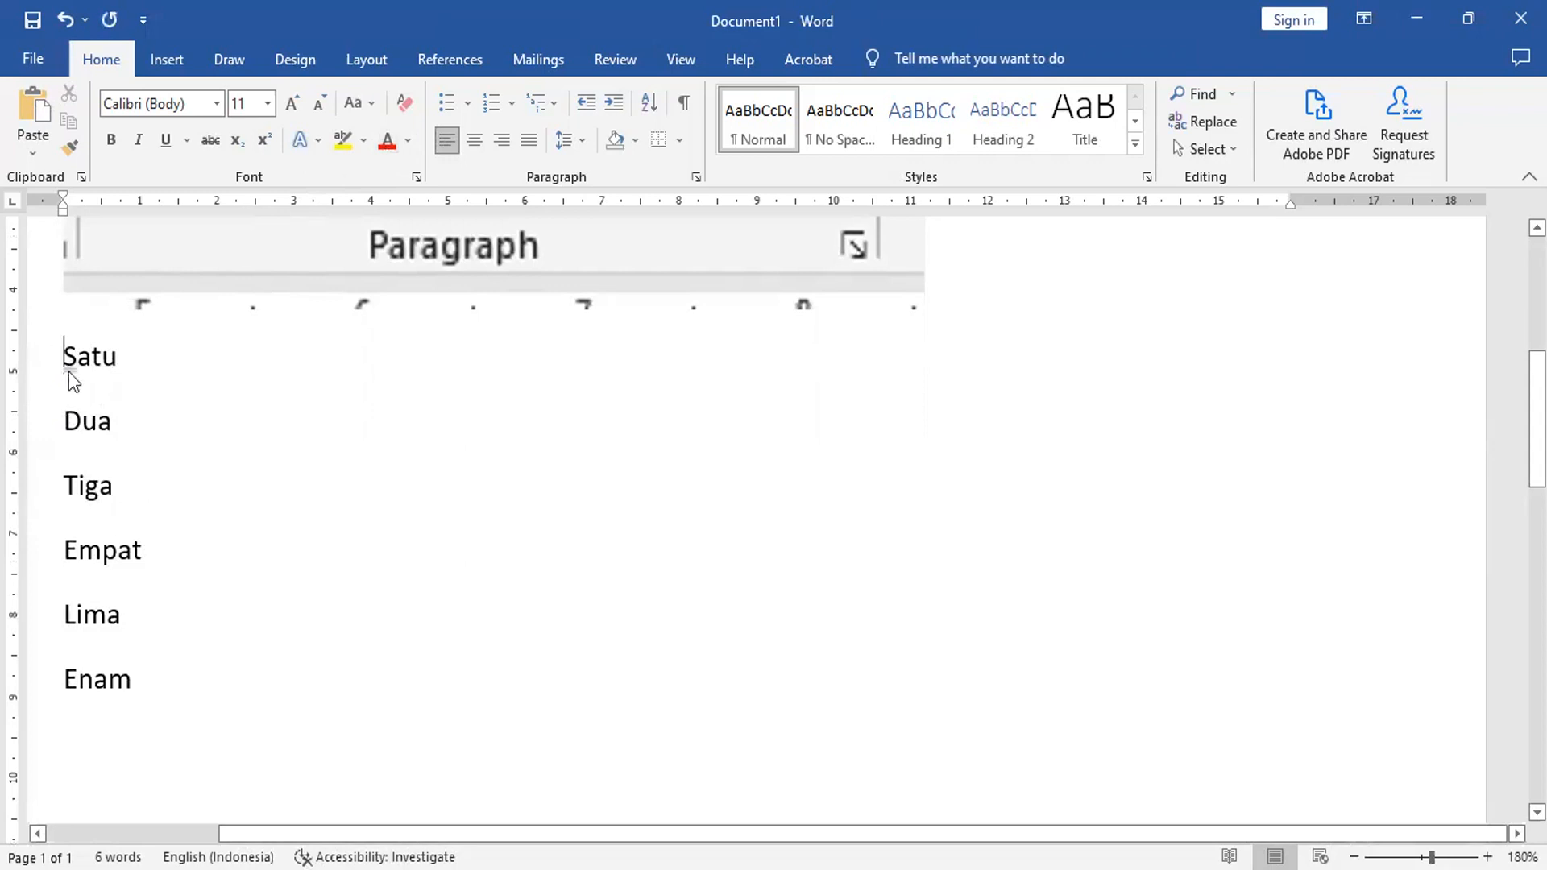
Step: Format the six lines from Satu to Enam as a bulleted list with check-mark bullets
key(ctrl+Home)
key(ctrl+shift+End)
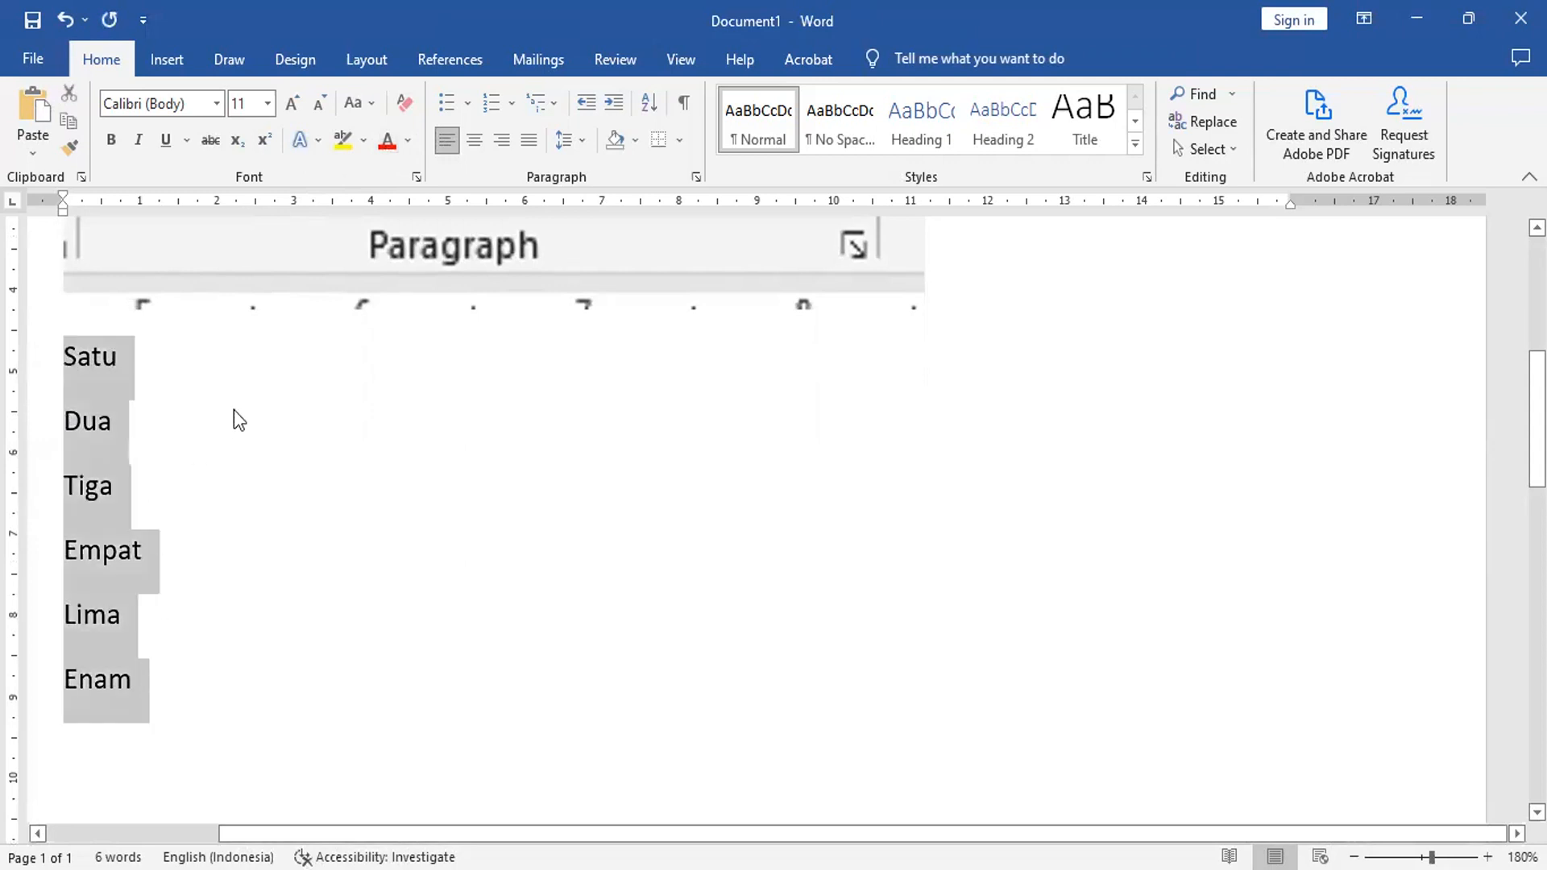
click(471, 103)
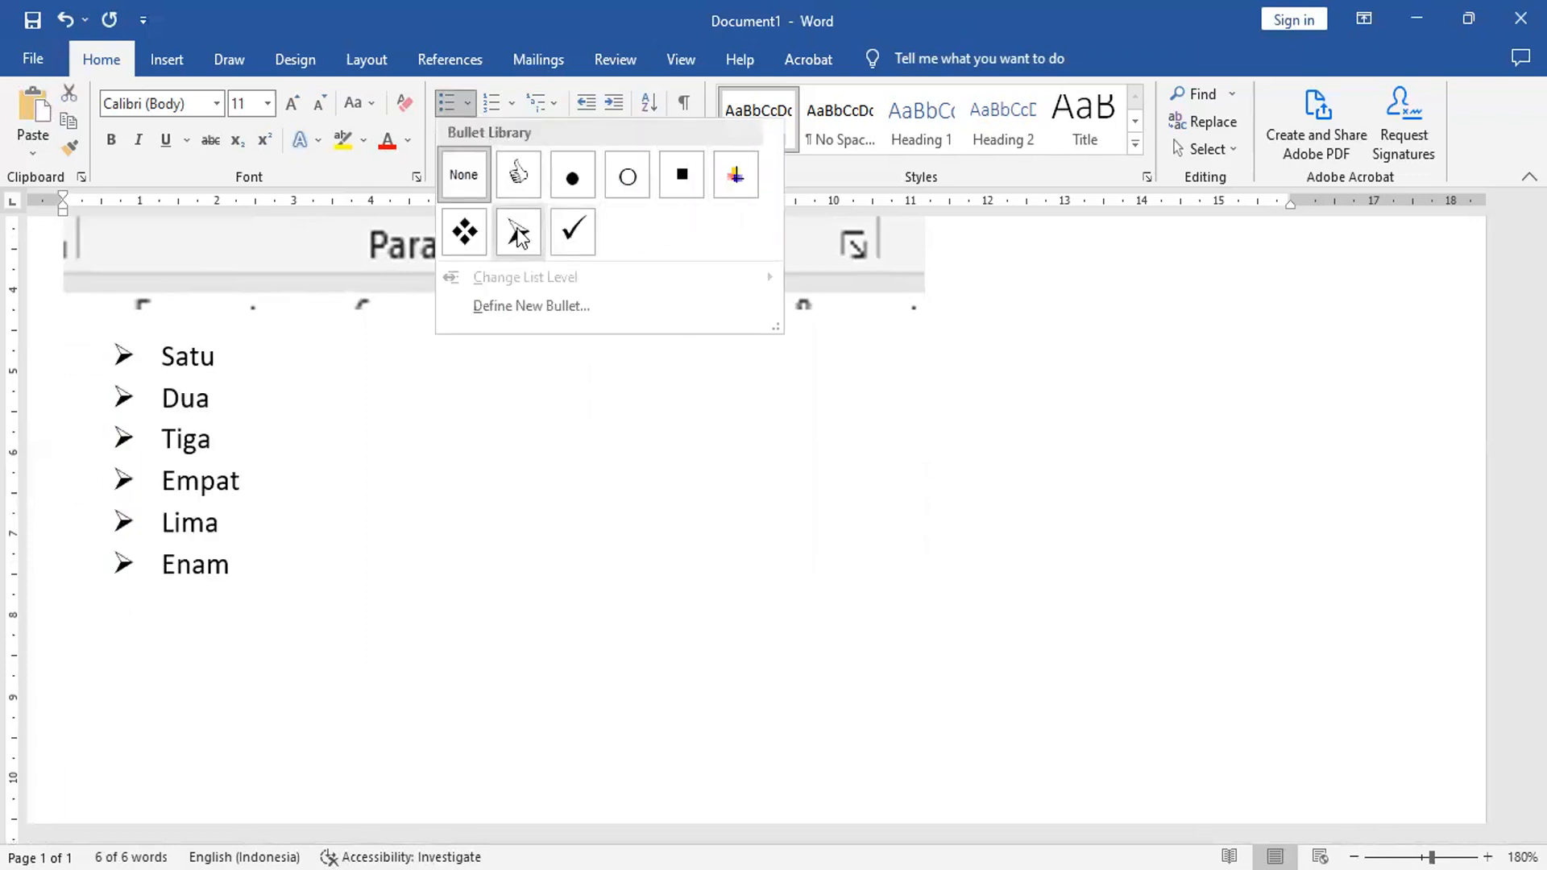
click(569, 234)
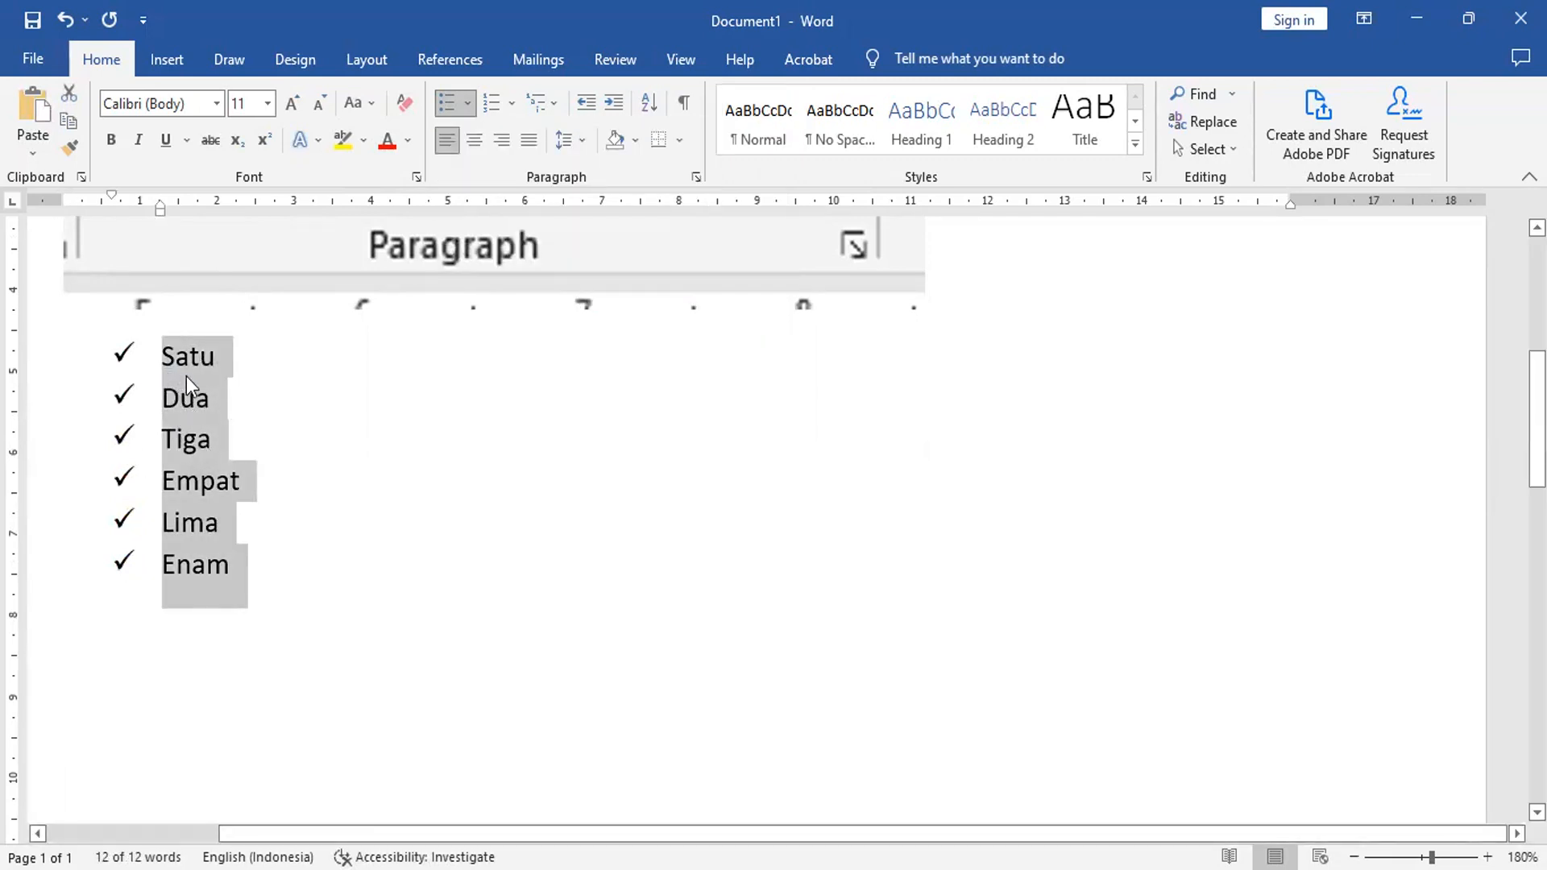
Step: Add a line after Enam and remove its bullet to end the list
click(262, 572)
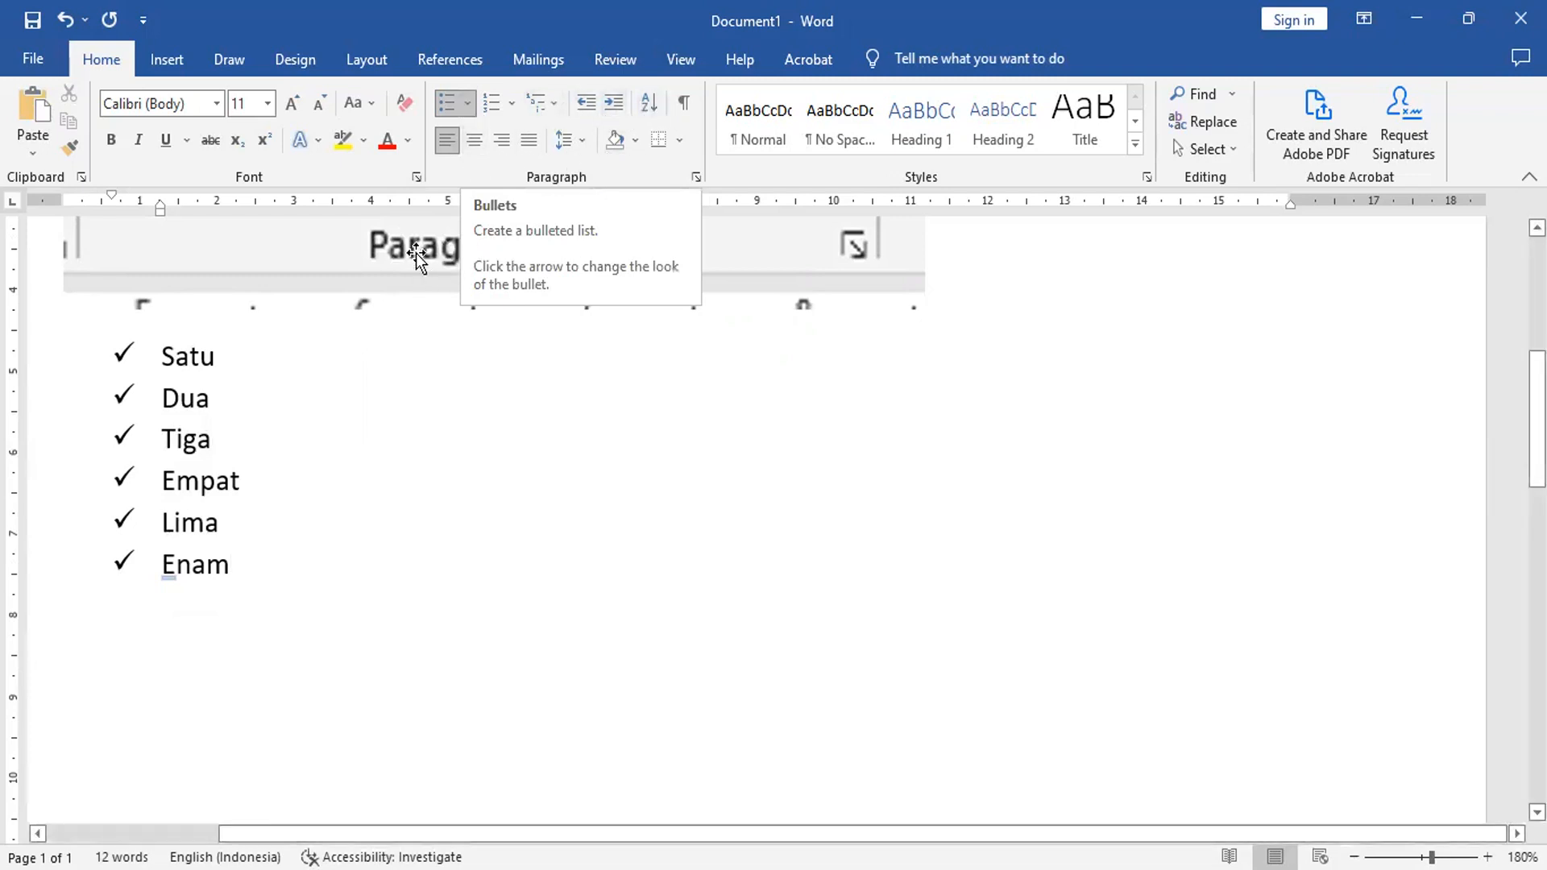
key(Return)
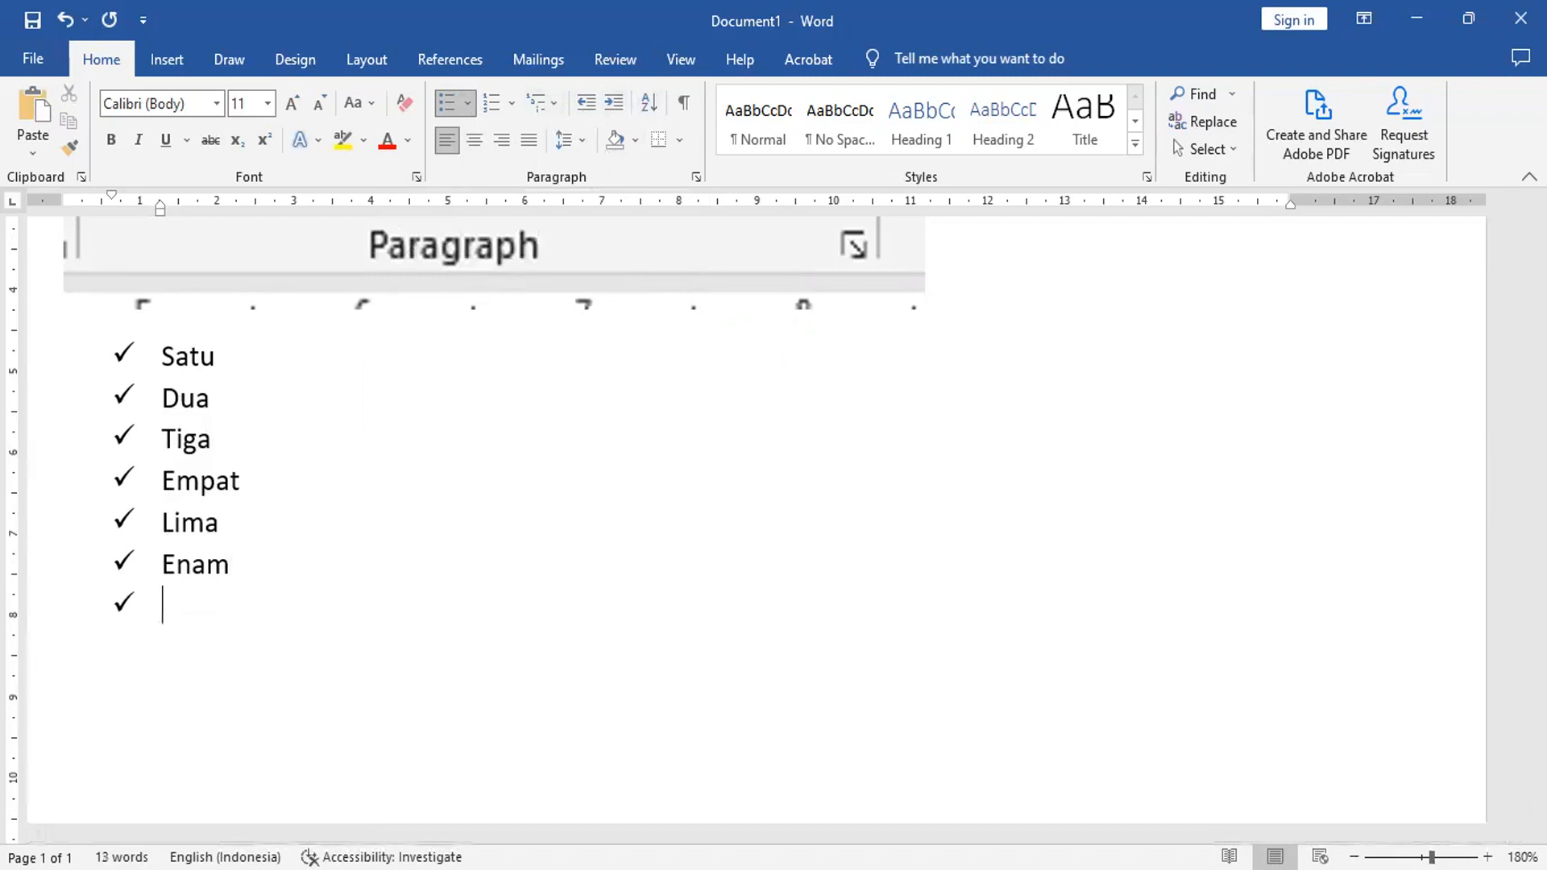
key(BackSpace)
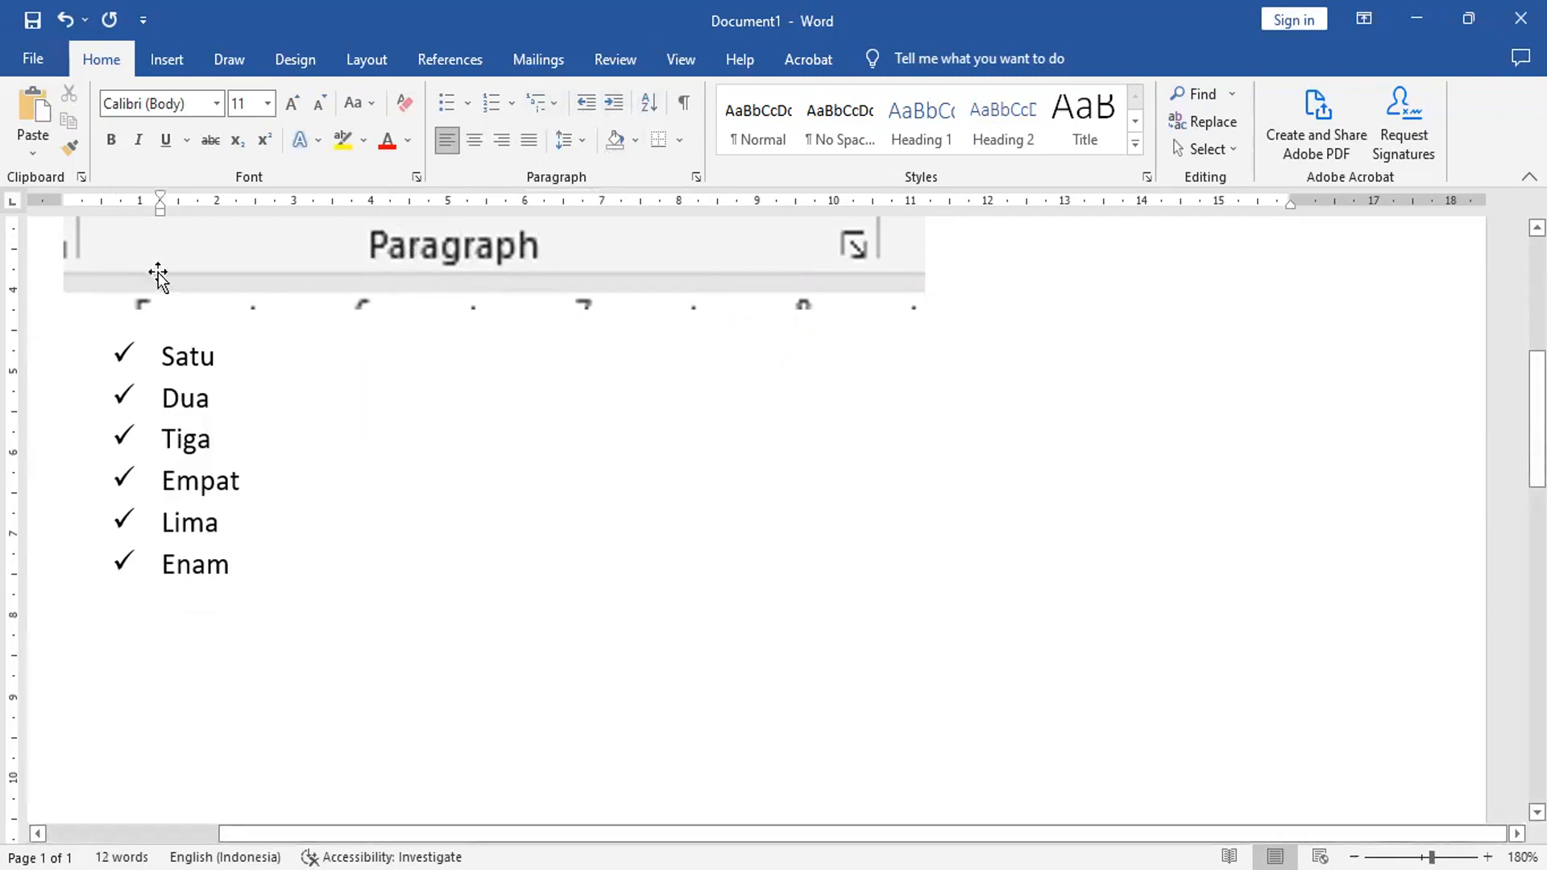
Step: Undo the bullet formatting and all of the list text, back to the empty paragraph below the picture
click(69, 20)
click(68, 20)
click(71, 21)
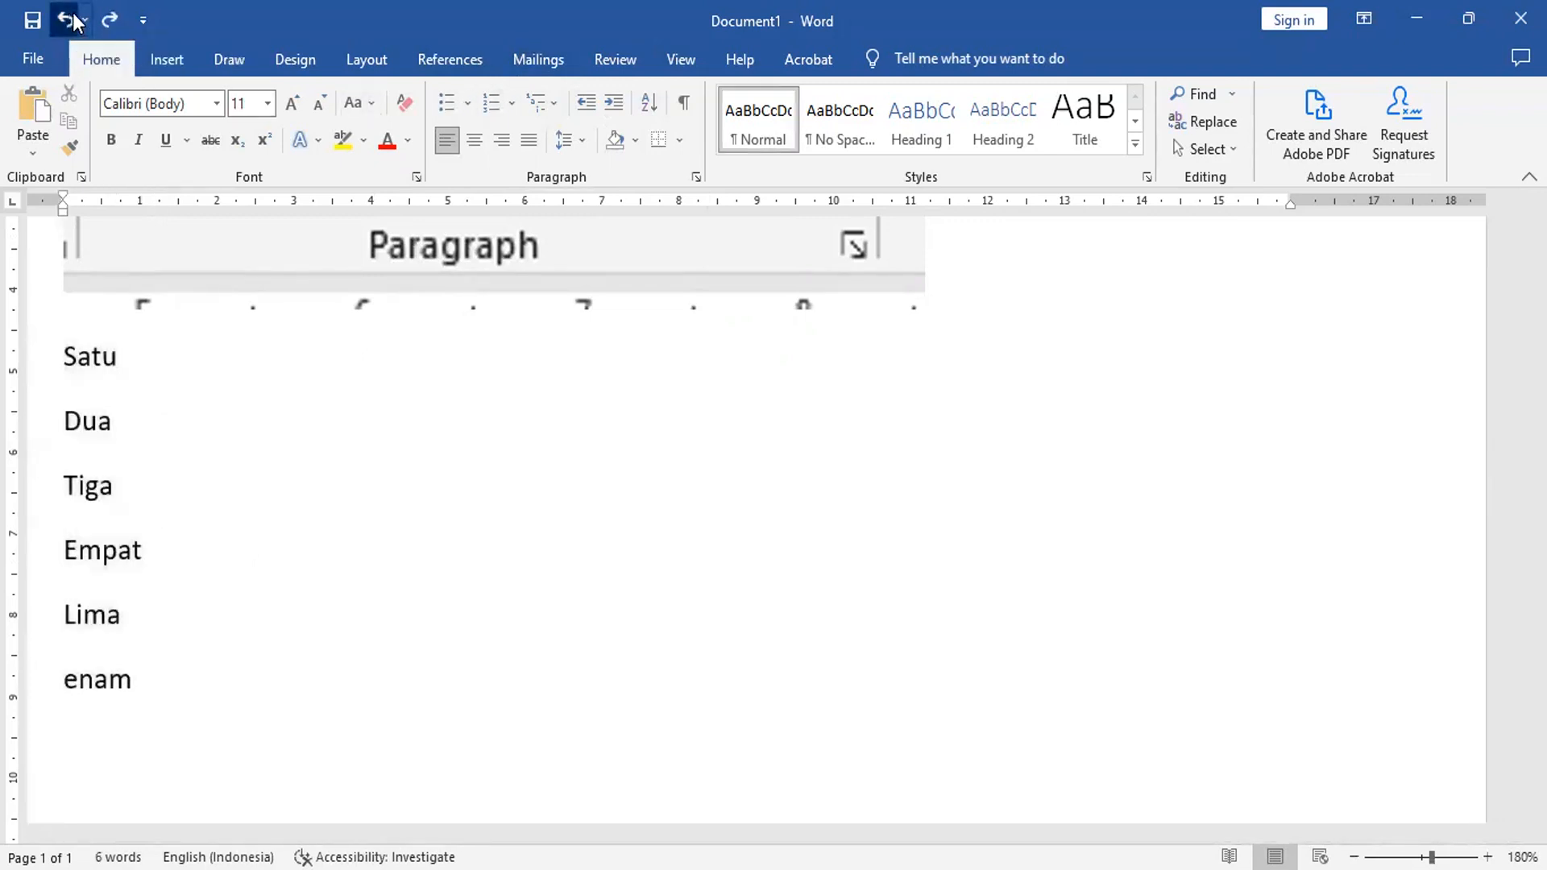
click(73, 22)
click(77, 21)
click(76, 17)
click(75, 20)
click(72, 21)
click(71, 22)
click(71, 24)
click(70, 25)
click(71, 24)
click(71, 24)
click(71, 24)
click(71, 24)
click(71, 25)
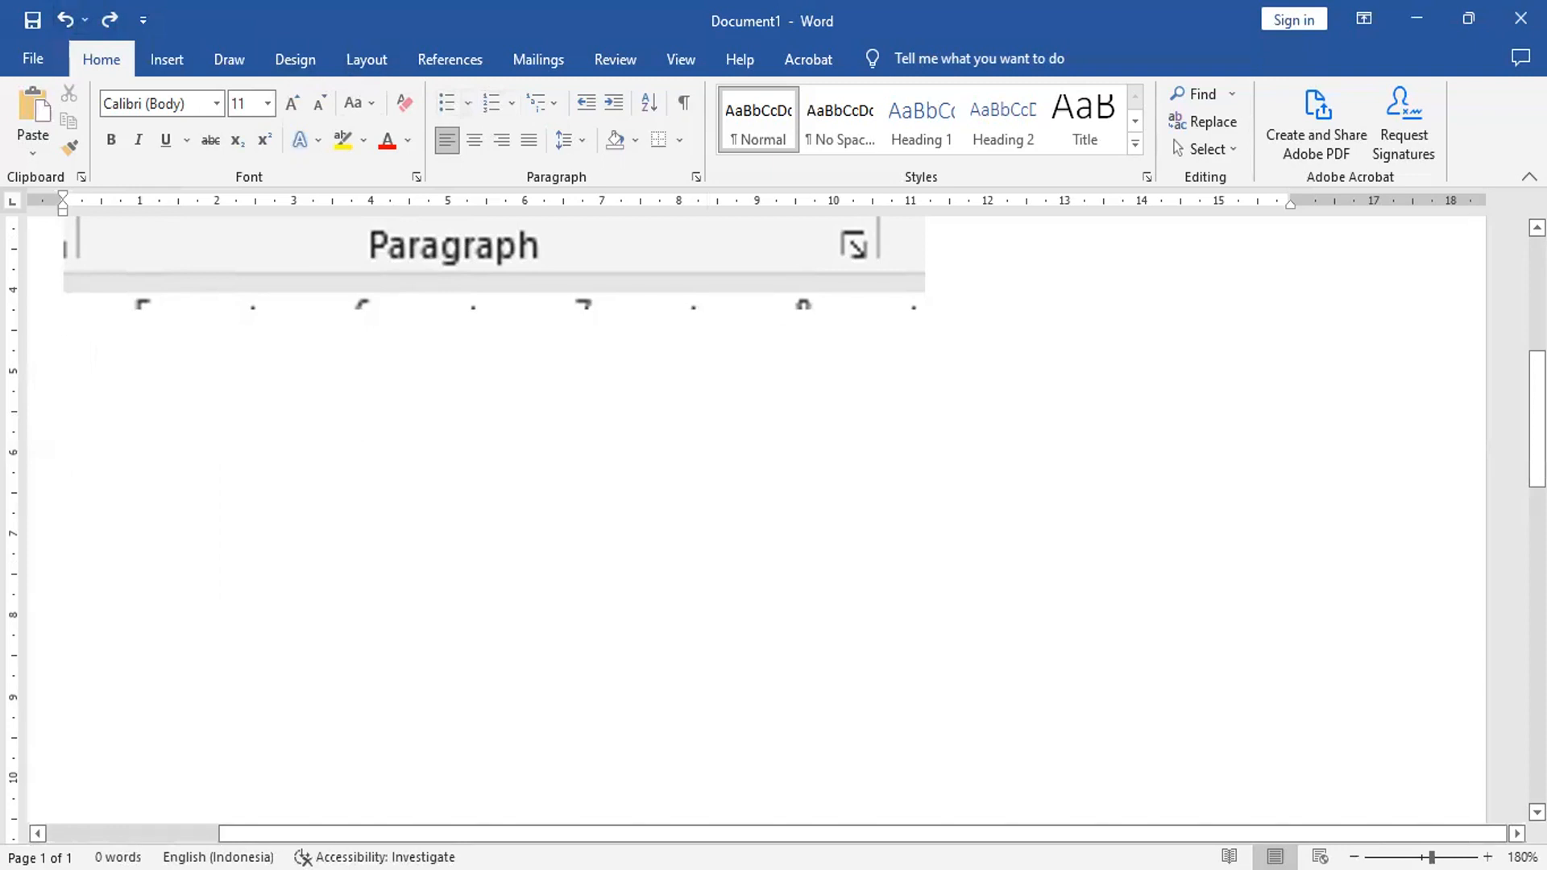
Step: Create an automatic bulleted list from an asterisk with the items Satu, Dua, Tiga, Empat, Lima, Enam and Tujuh, and end the list
text(*)
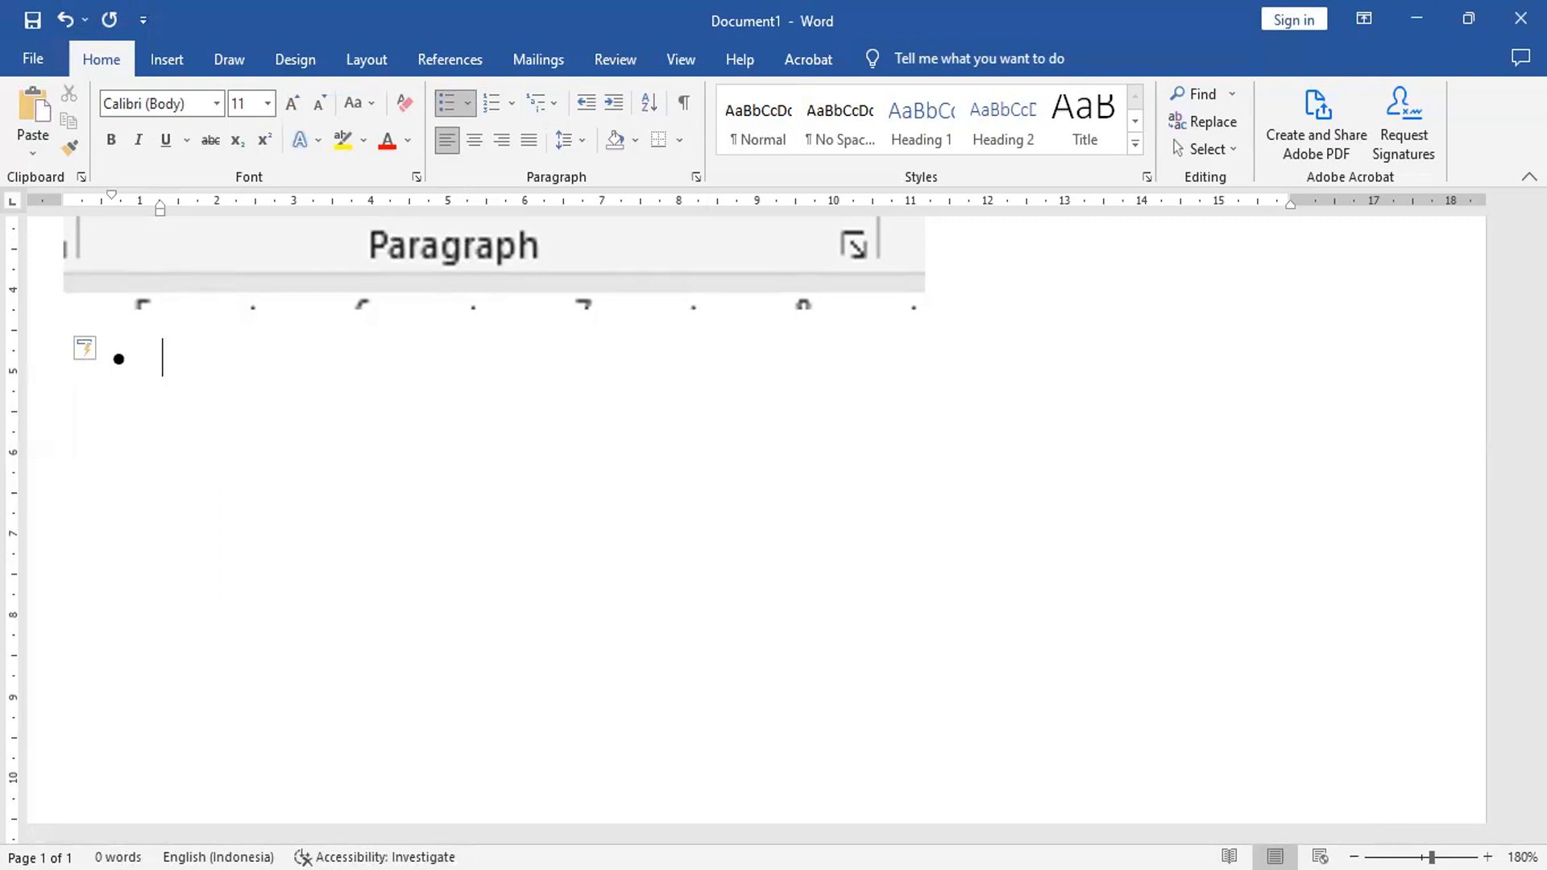
text(satu)
key(Return)
text(dua)
key(Return)
text(tiga)
key(Return)
text(empat)
key(Return)
text(lima)
key(Return)
text(enam)
key(Return)
text(tujuh)
key(Return)
key(Return)
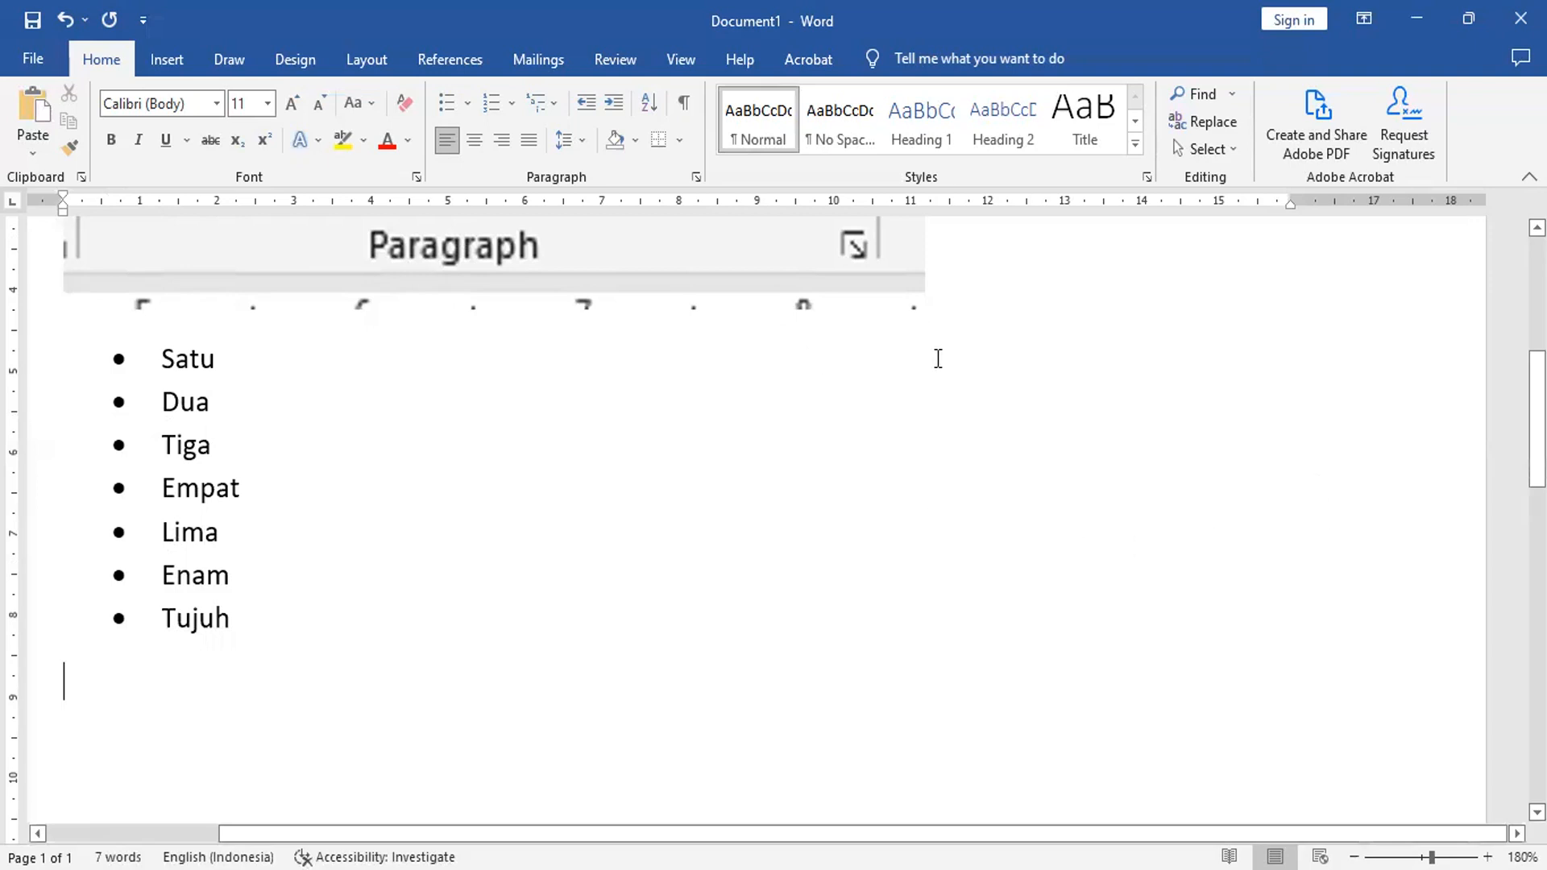
Step: Delete the entire seven-item bulleted list below the picture
scroll(932, 355, up, 3)
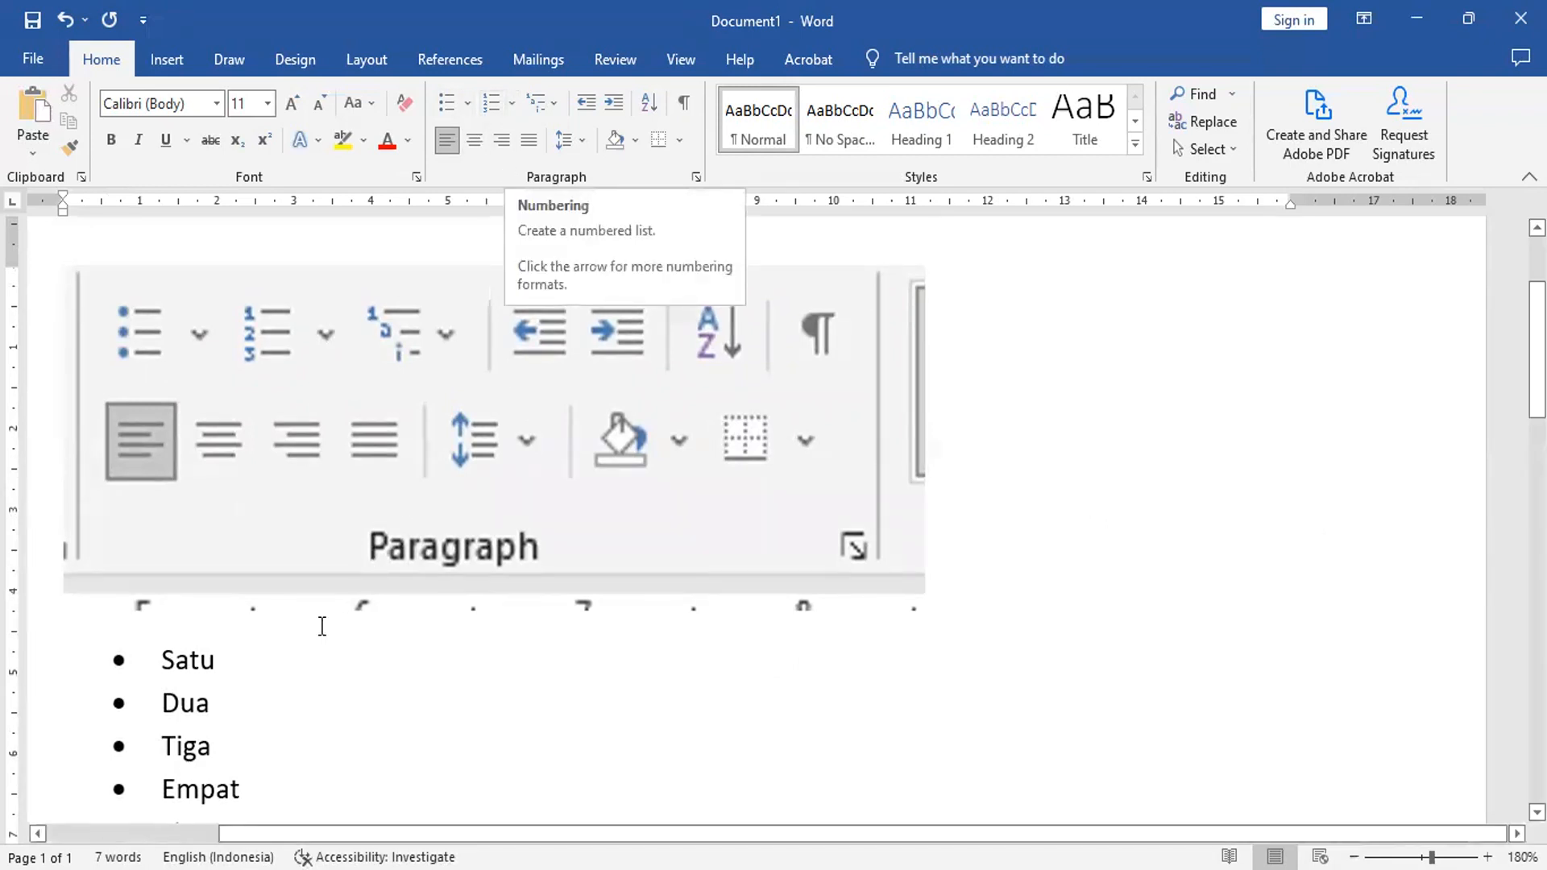
scroll(228, 704, down, 3)
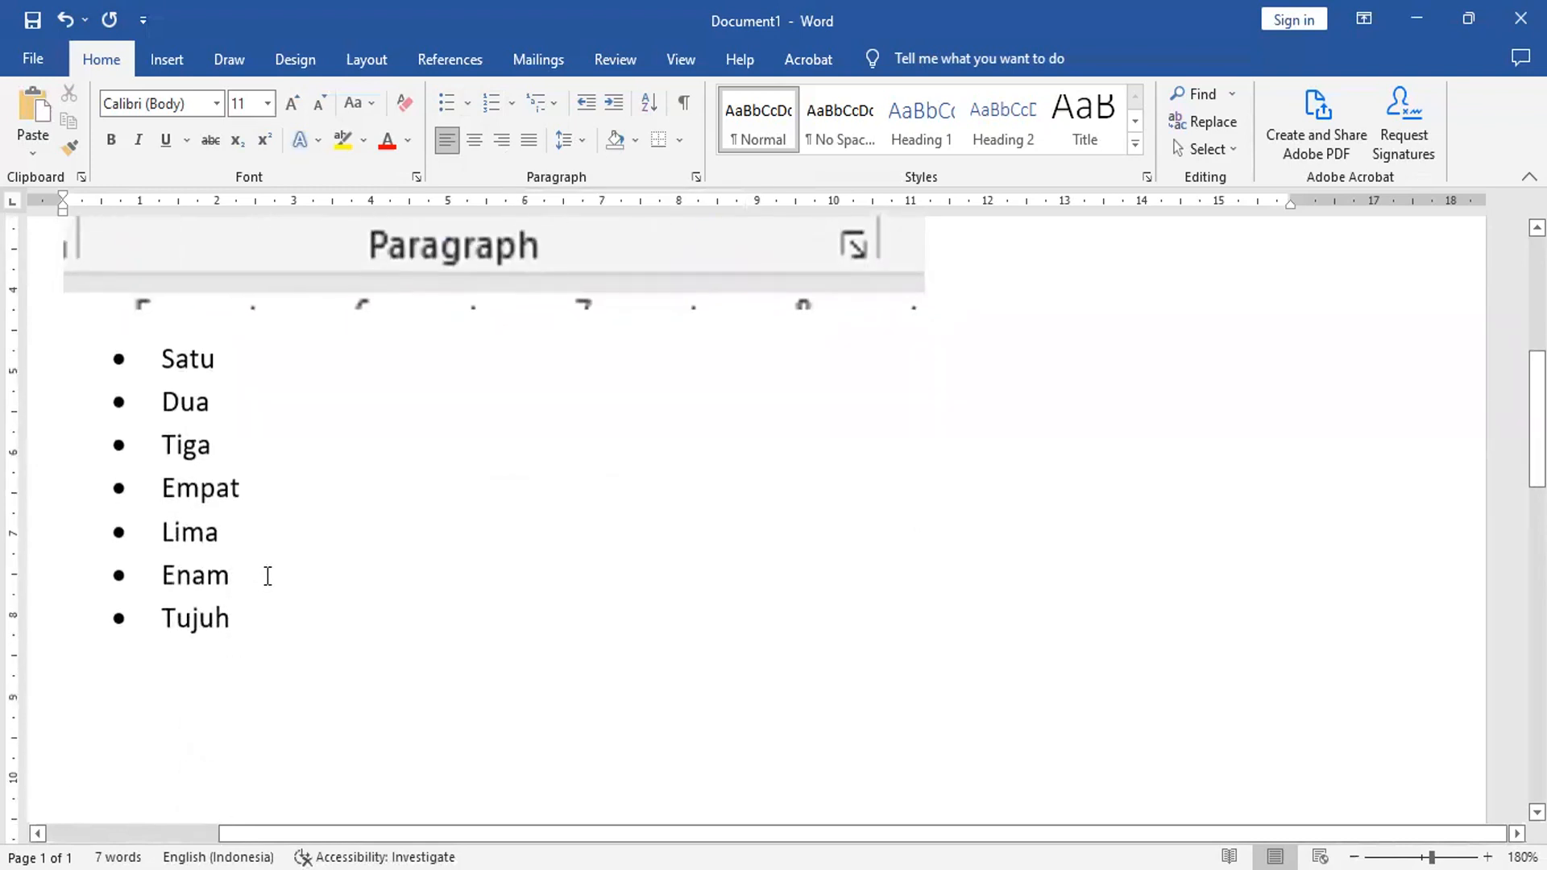
drag(233, 621, 117, 354)
key(Delete)
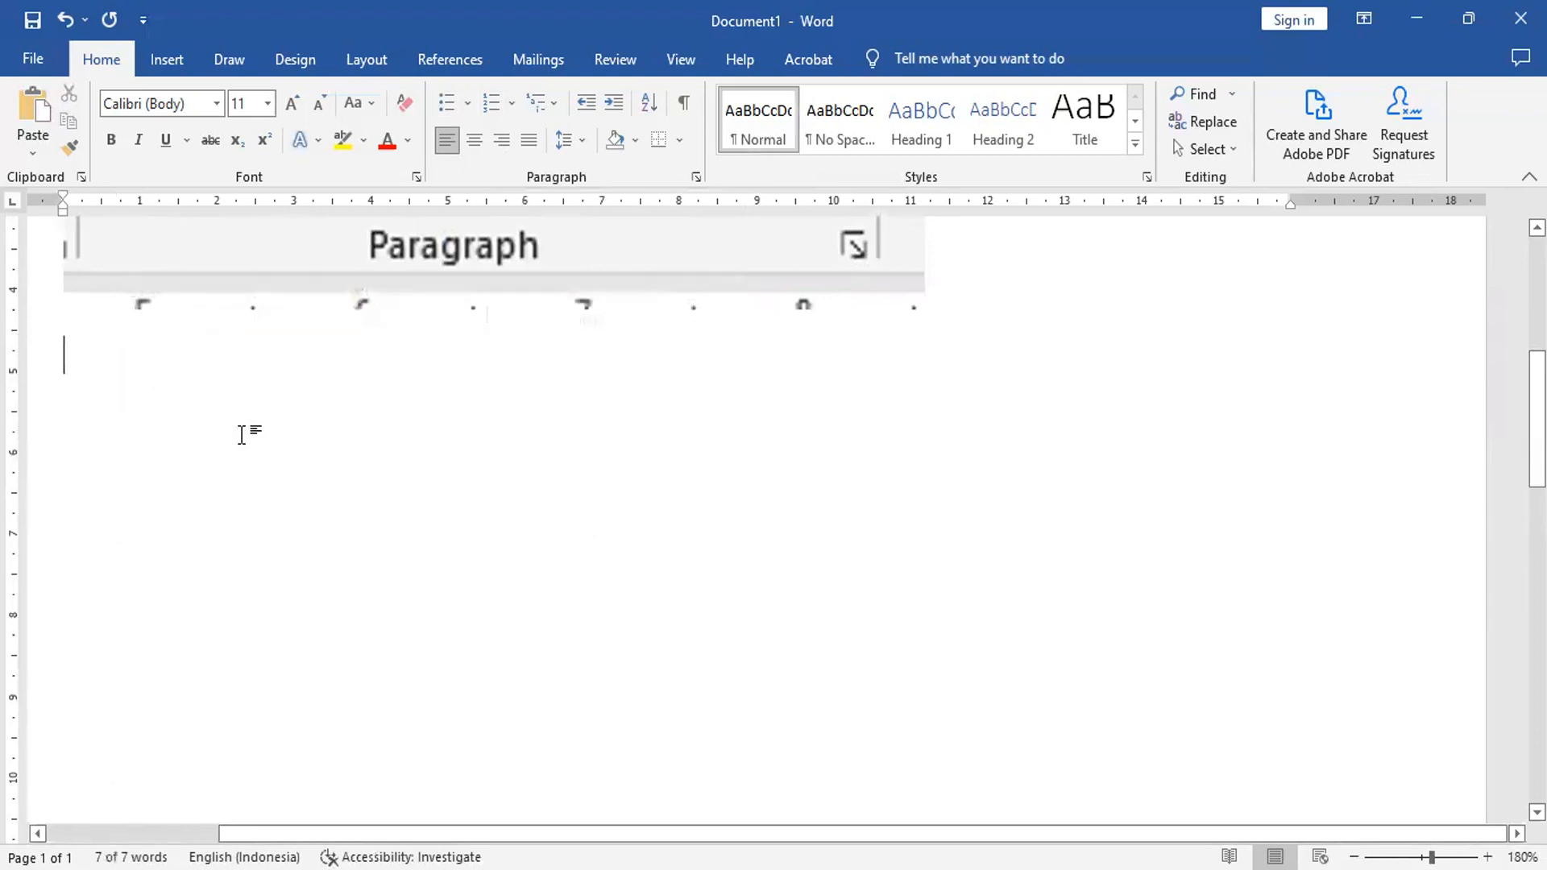
Step: Enter Satu, Dua, Tiga, Empat, Lima, Enam and tujuh as plain text on separate lines below the picture
text(sat)
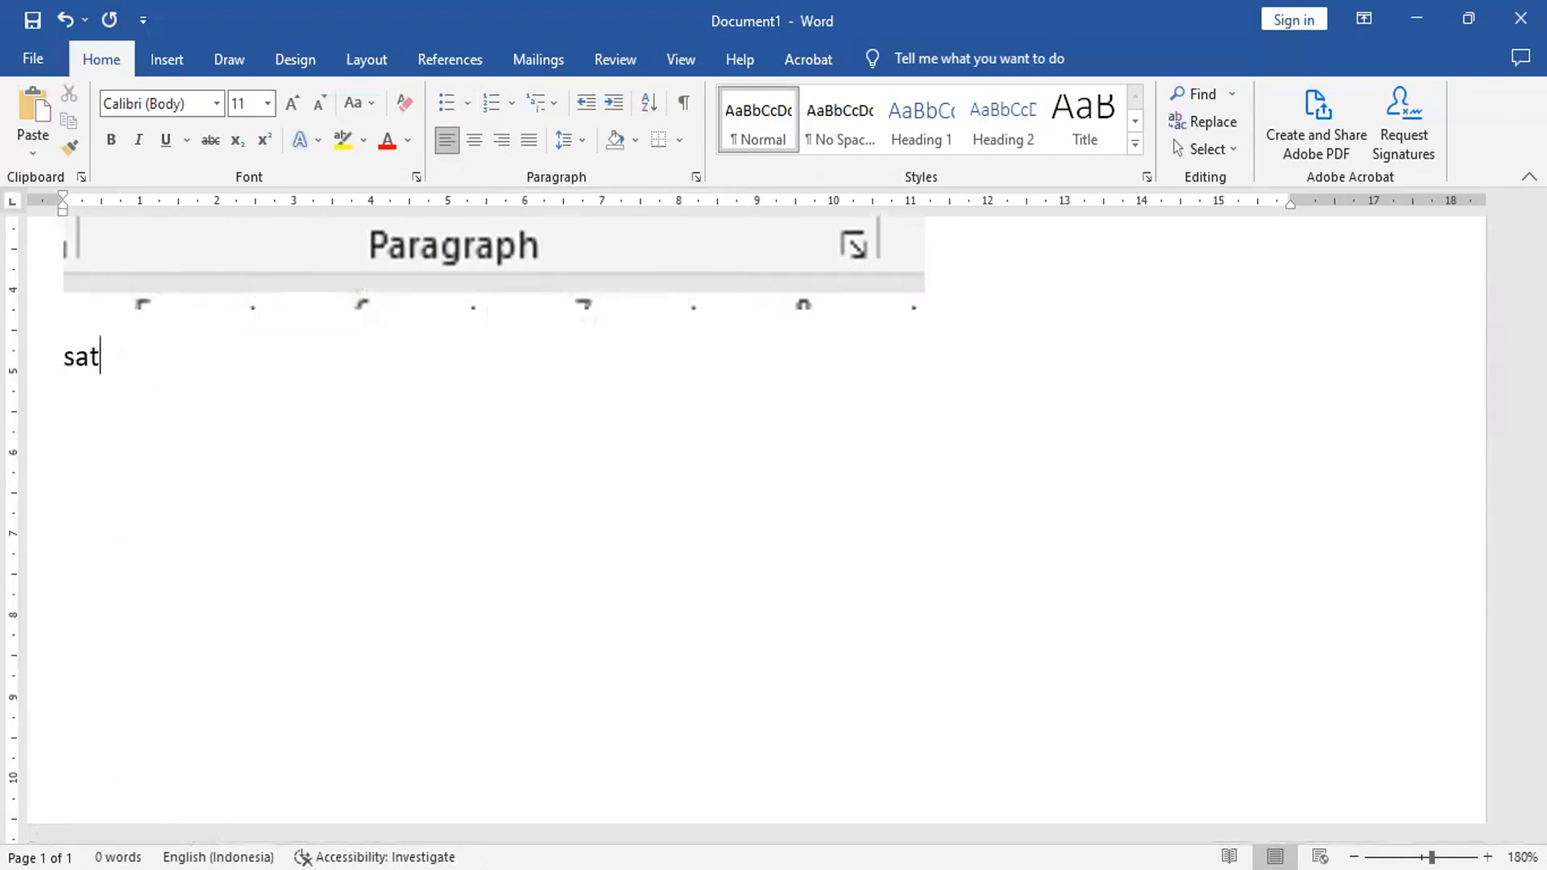
text(u)
key(Return)
key(ctrl+z)
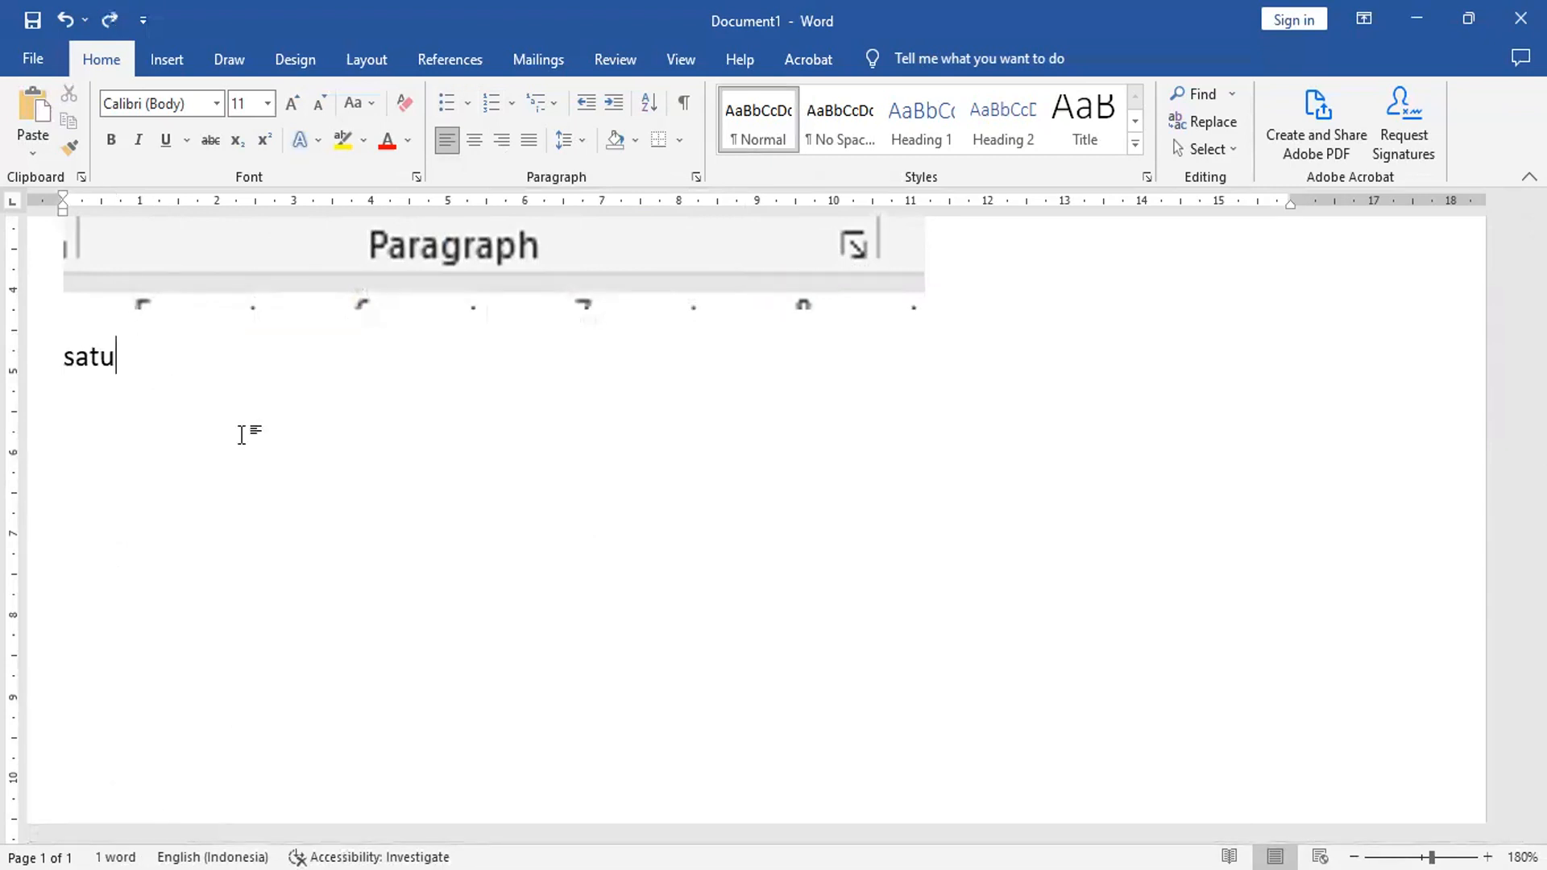
key(Return)
text(dua)
key(Return)
text(tiga)
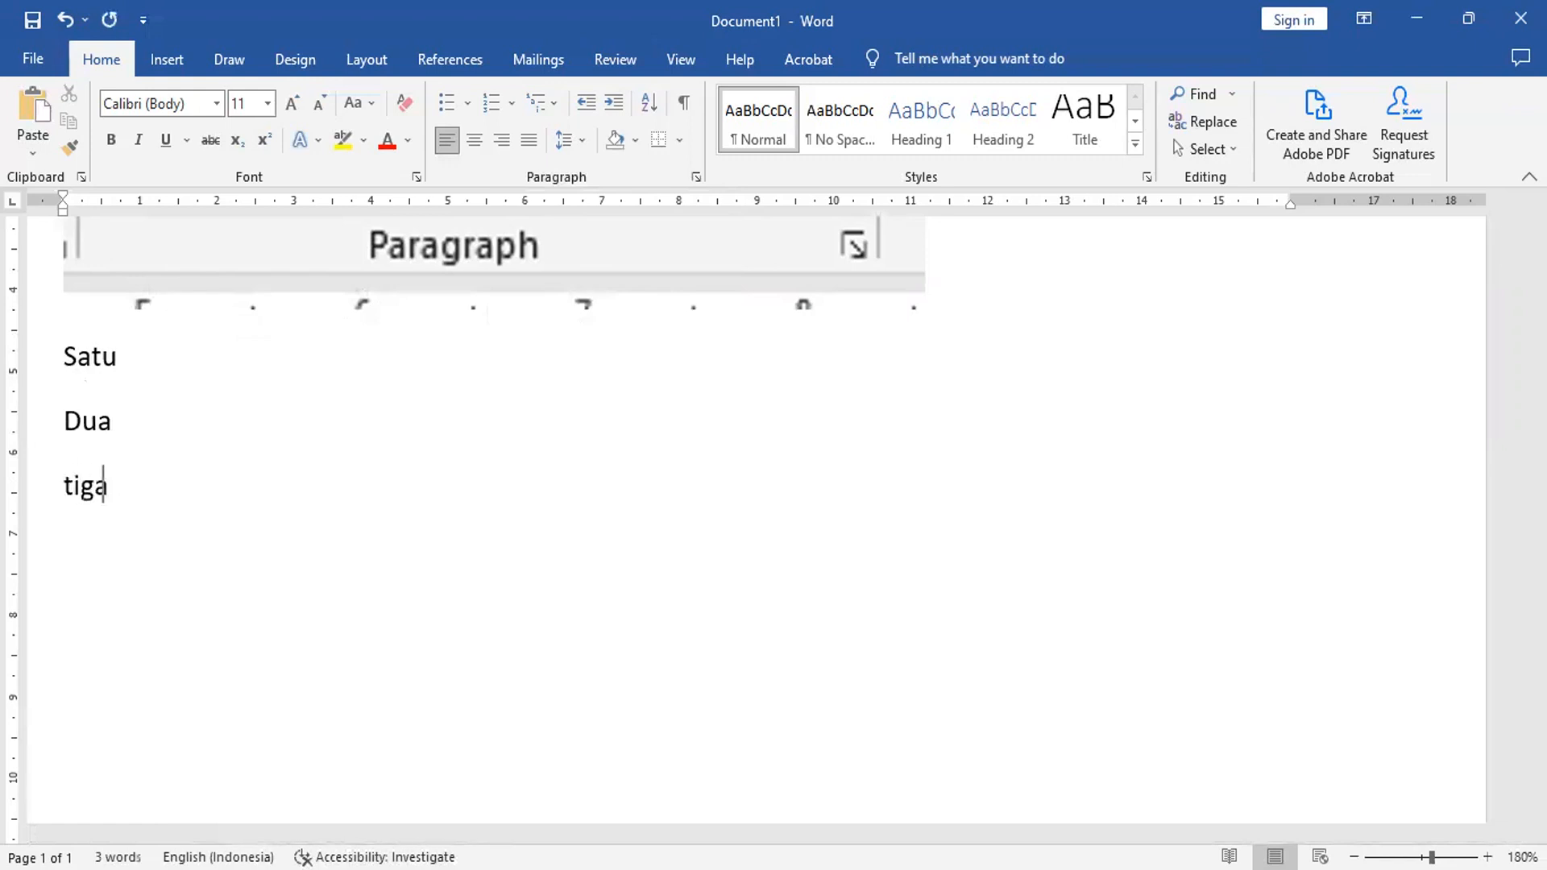
key(Return)
text(empat)
key(Return)
text(lima)
key(Return)
text(enam)
key(Return)
text(tujuh)
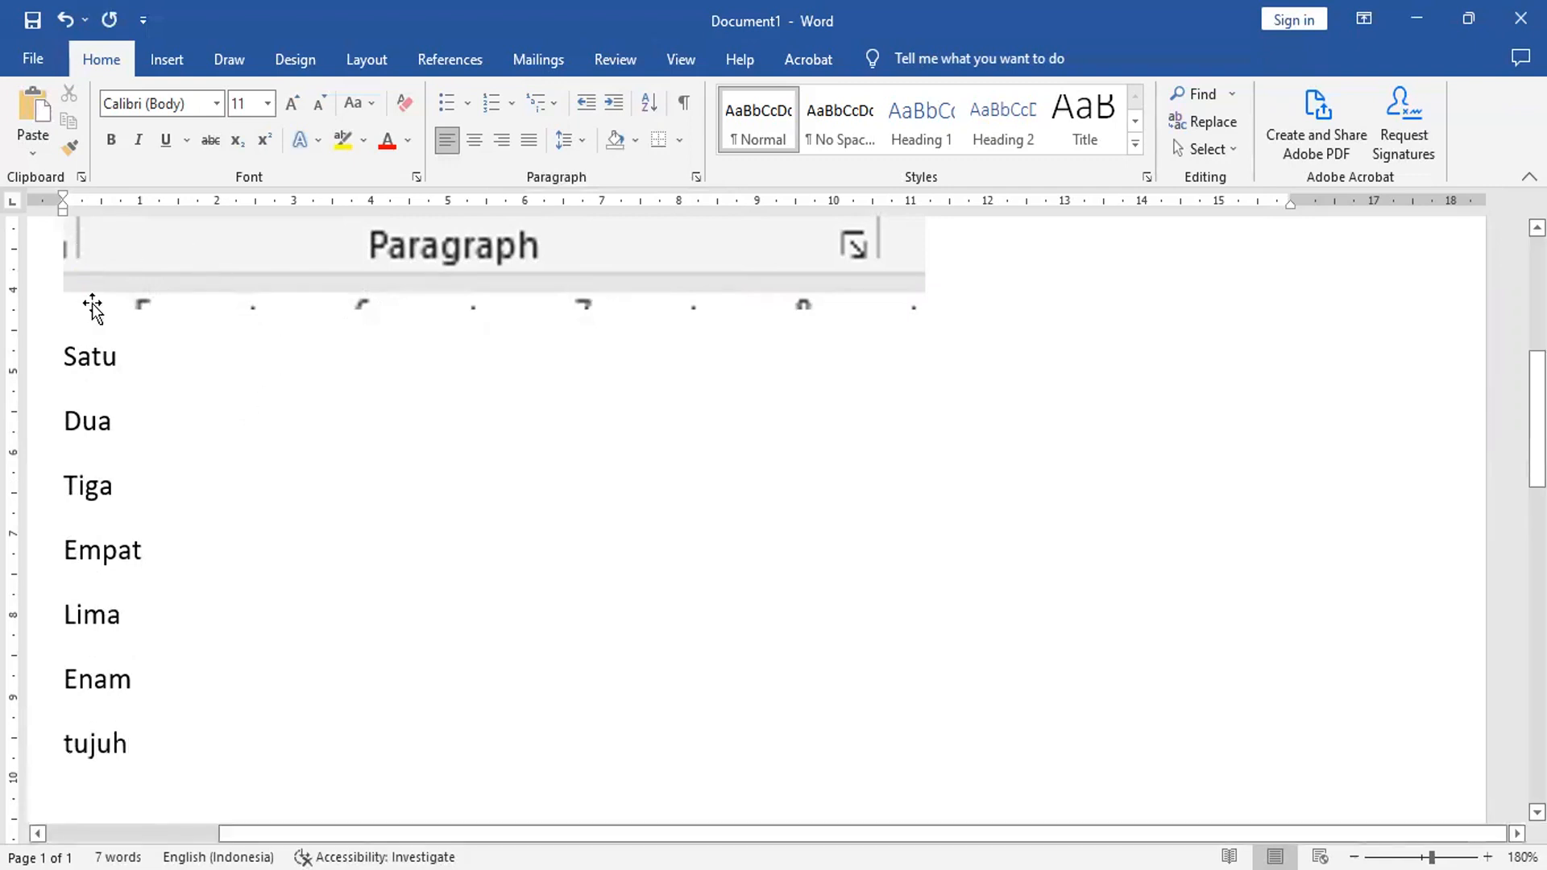
Step: Number all seven lines from Satu to tujuh with the 1) 2) 3) numbering format
click(69, 357)
shift+click(131, 741)
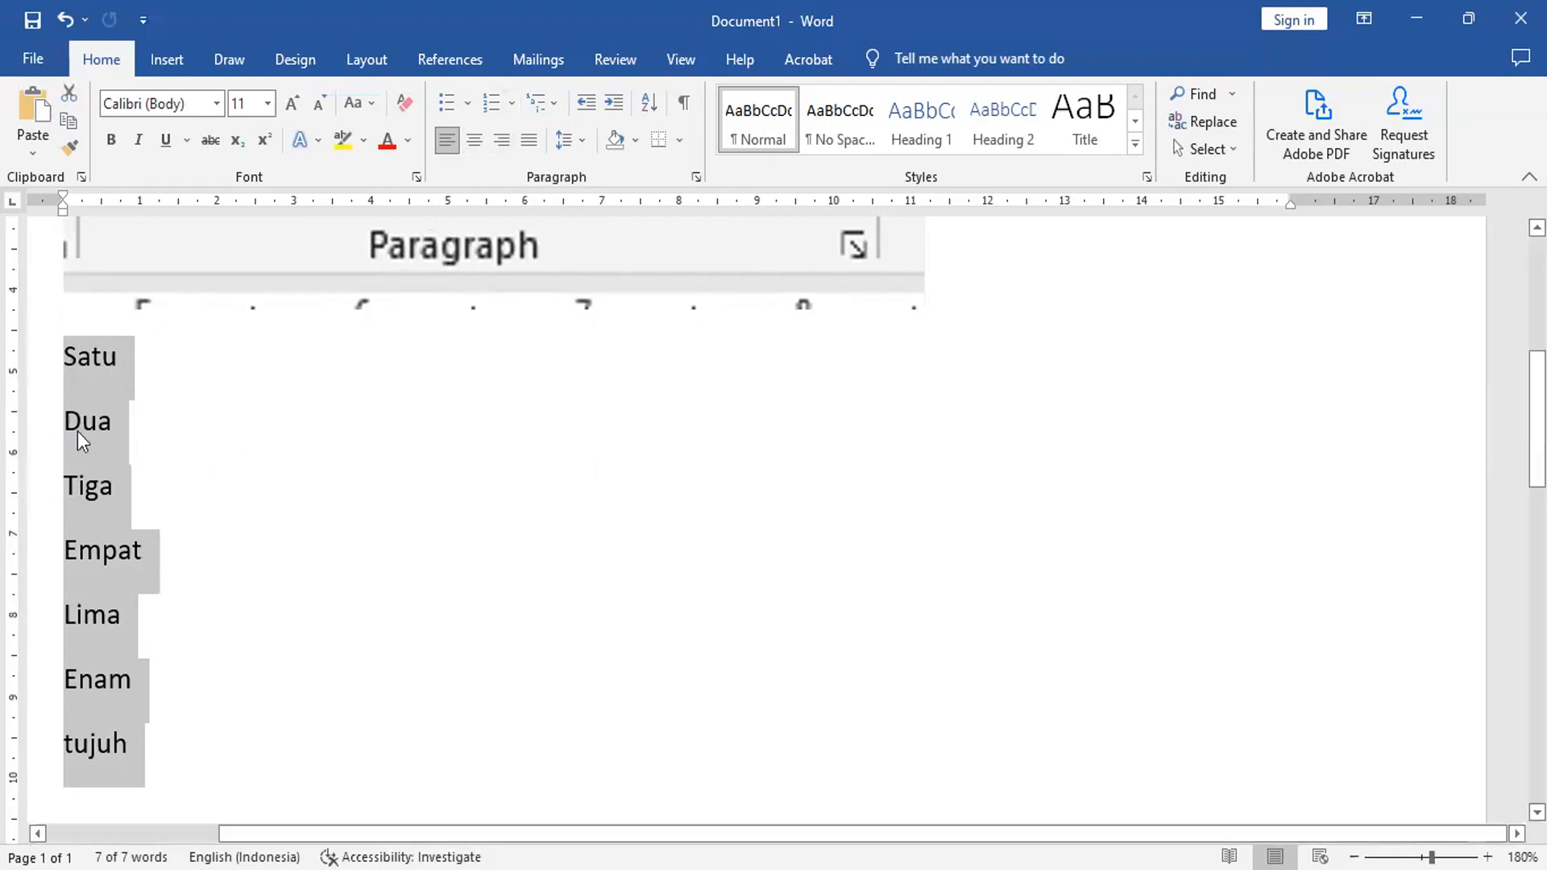
click(512, 102)
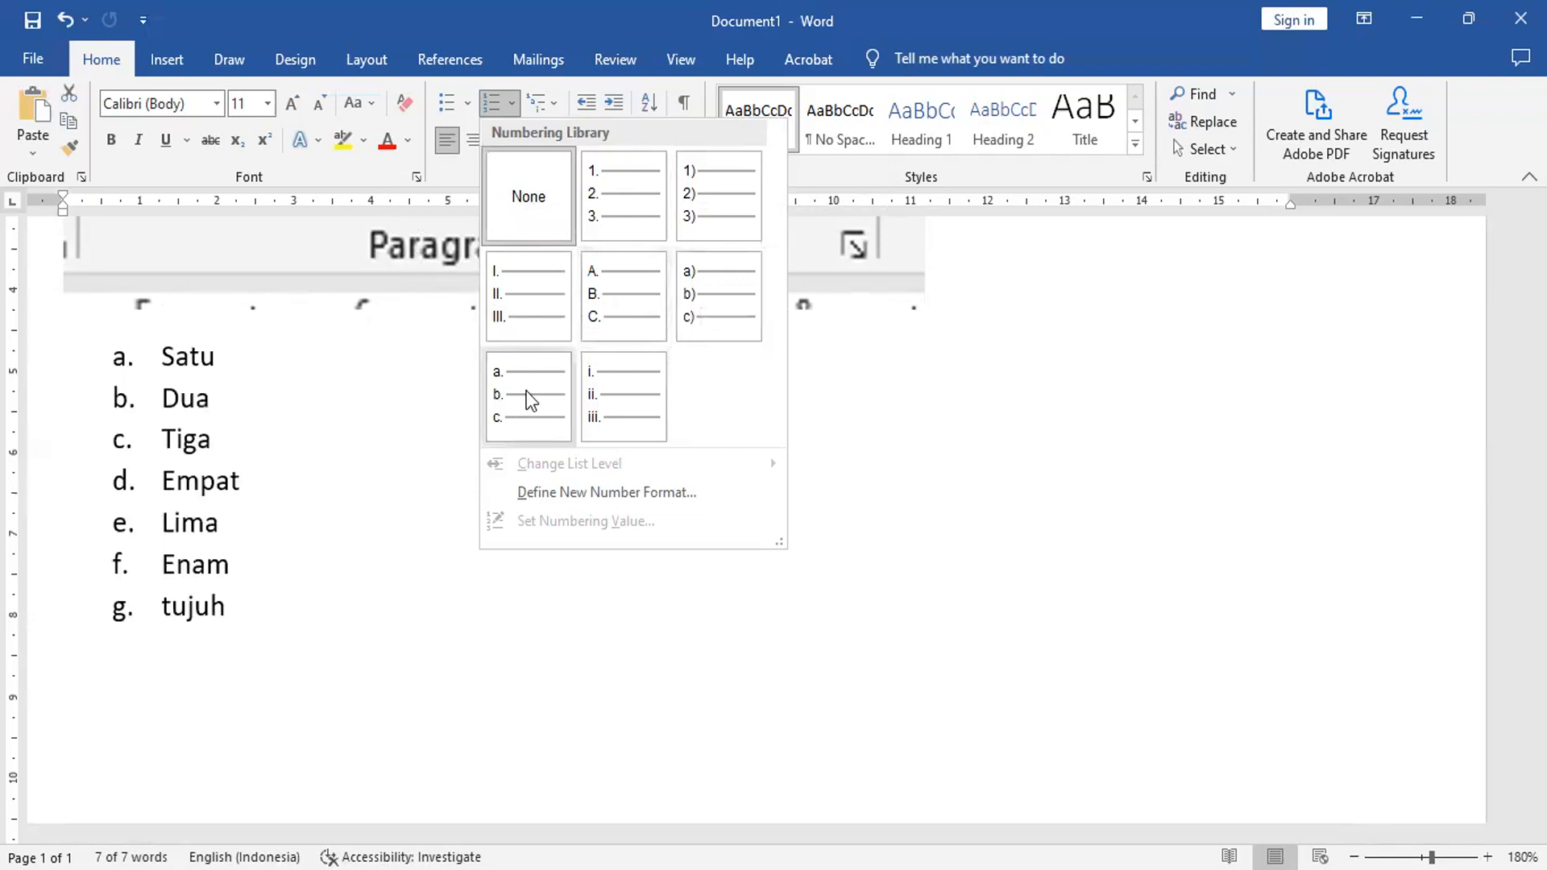
click(709, 207)
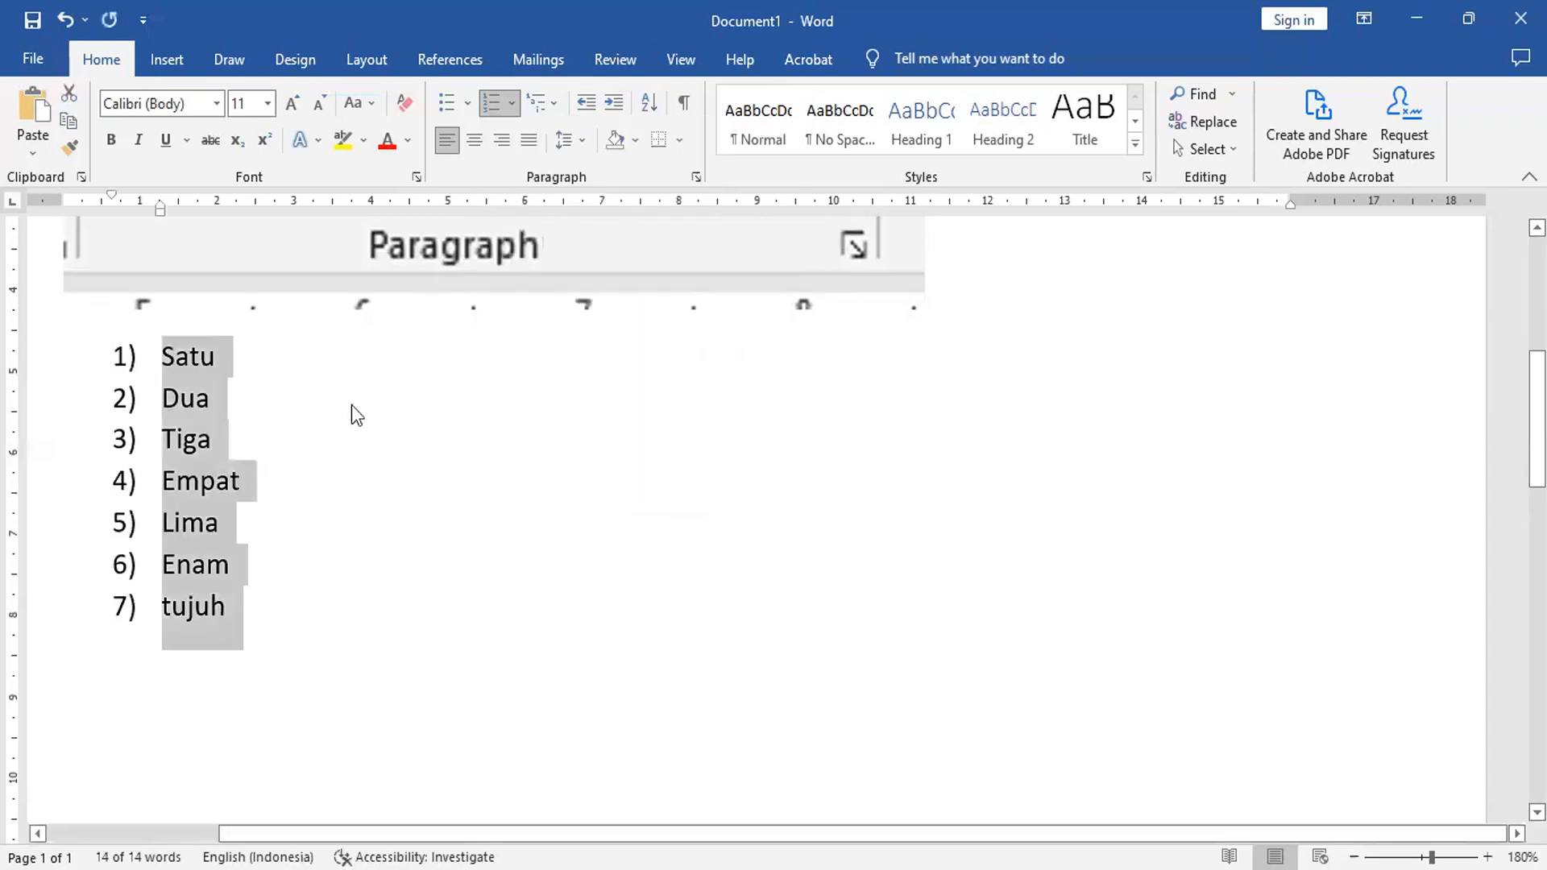
Step: Apply the 1) a) i) multilevel list style to the seven numbered items
click(554, 100)
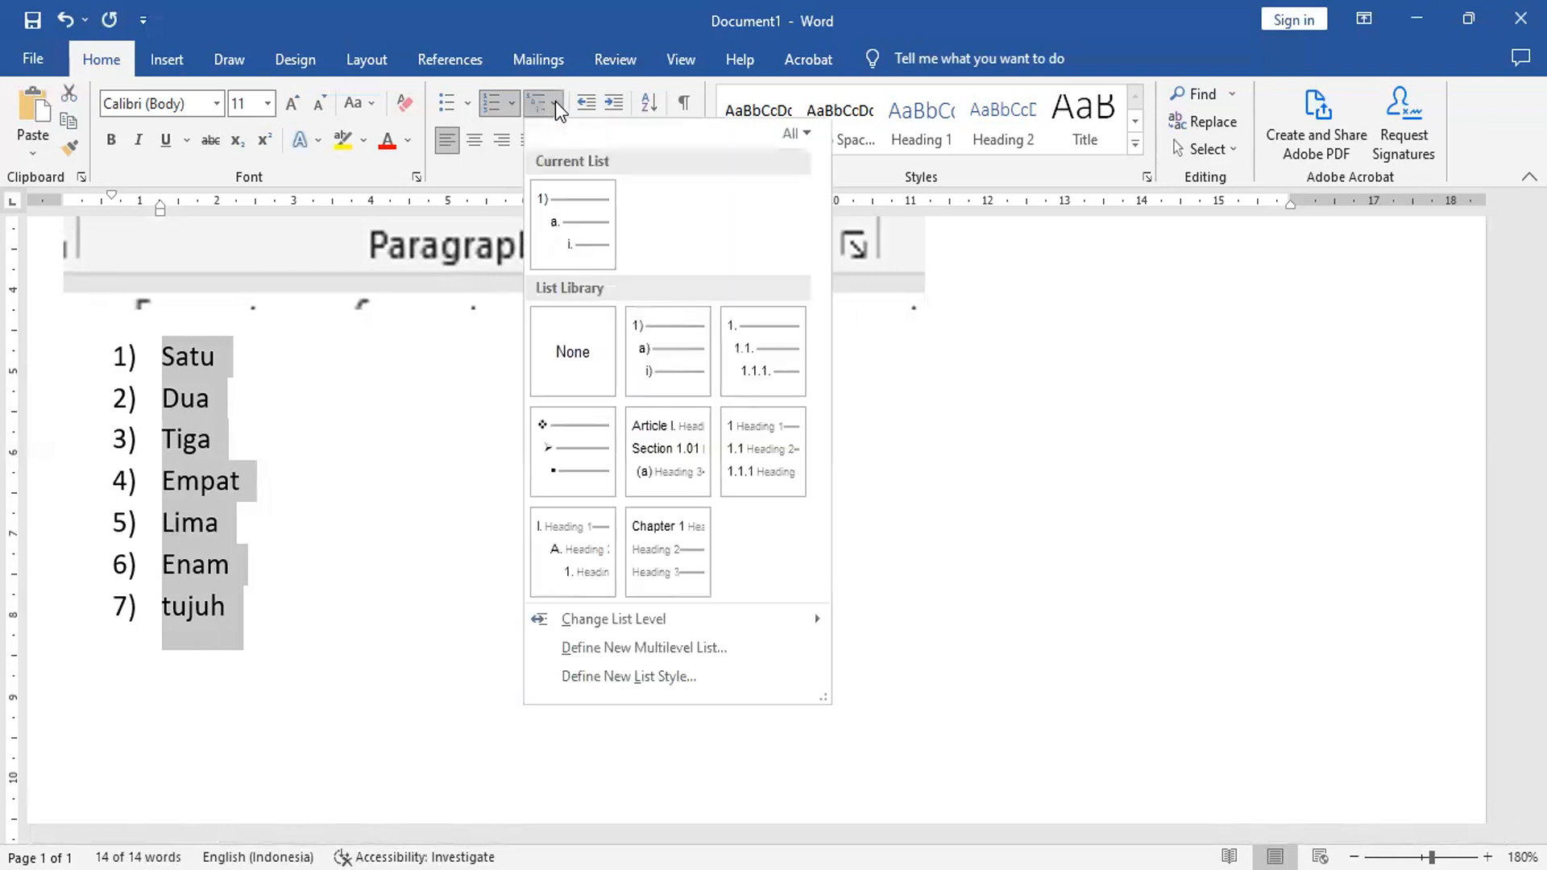
mouse_move(588, 217)
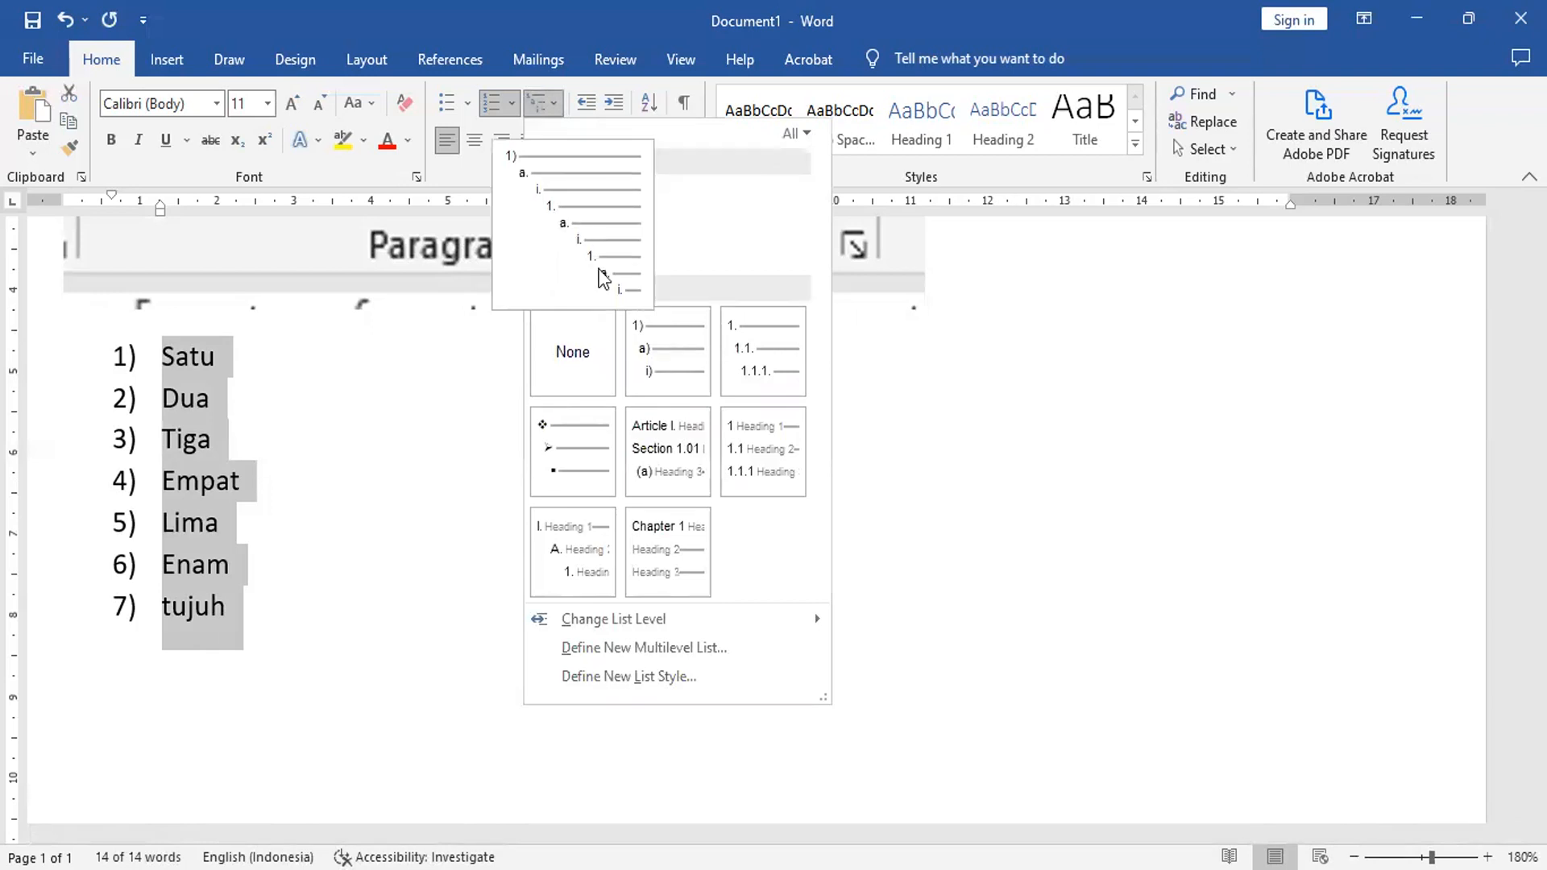
mouse_move(709, 352)
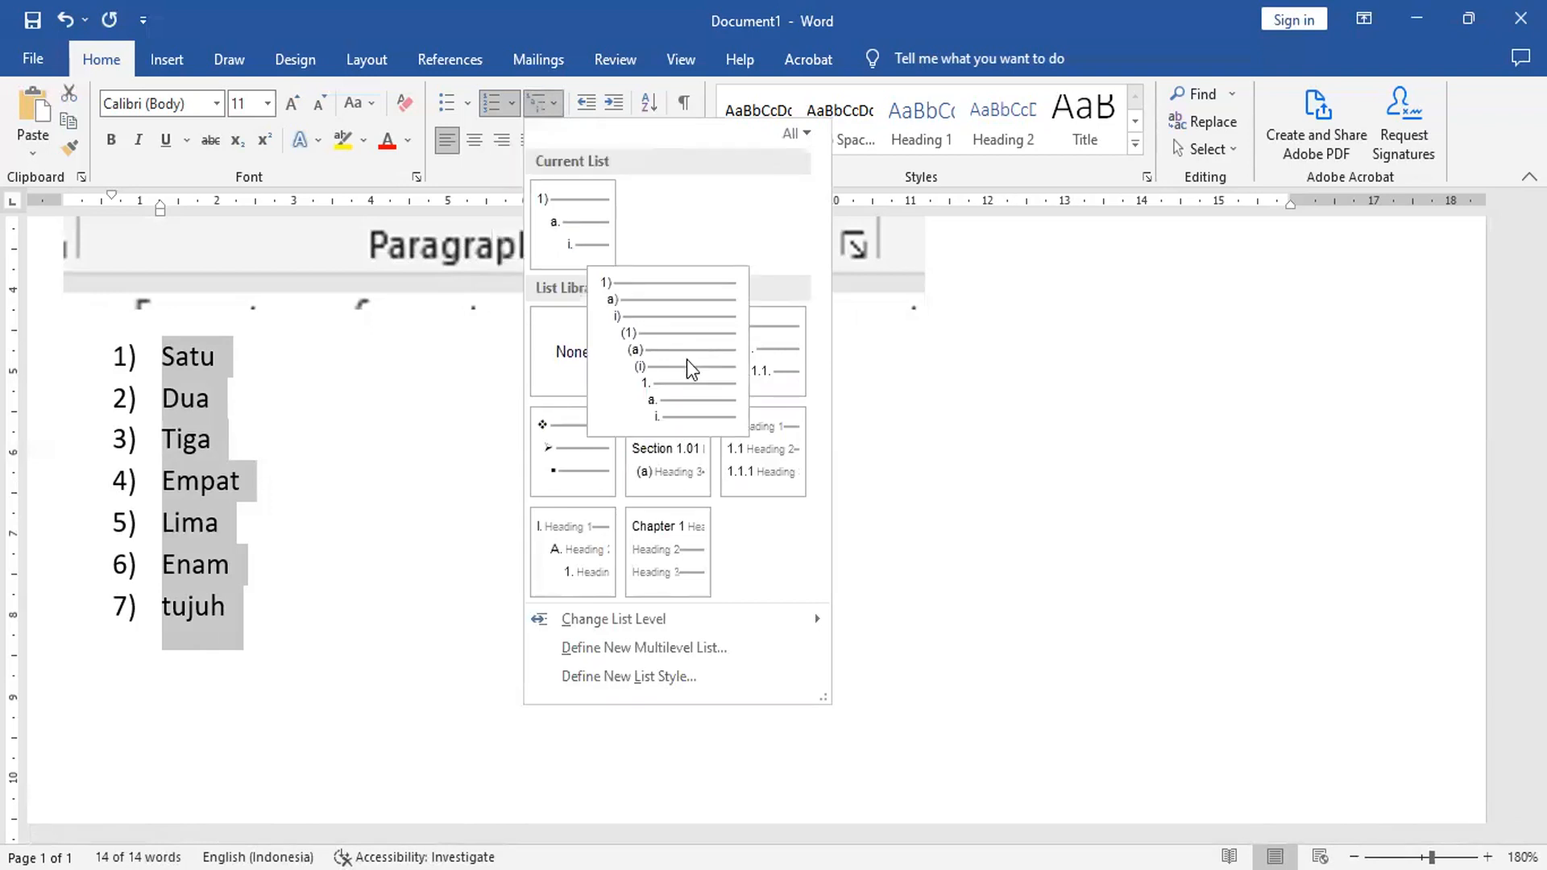
click(687, 359)
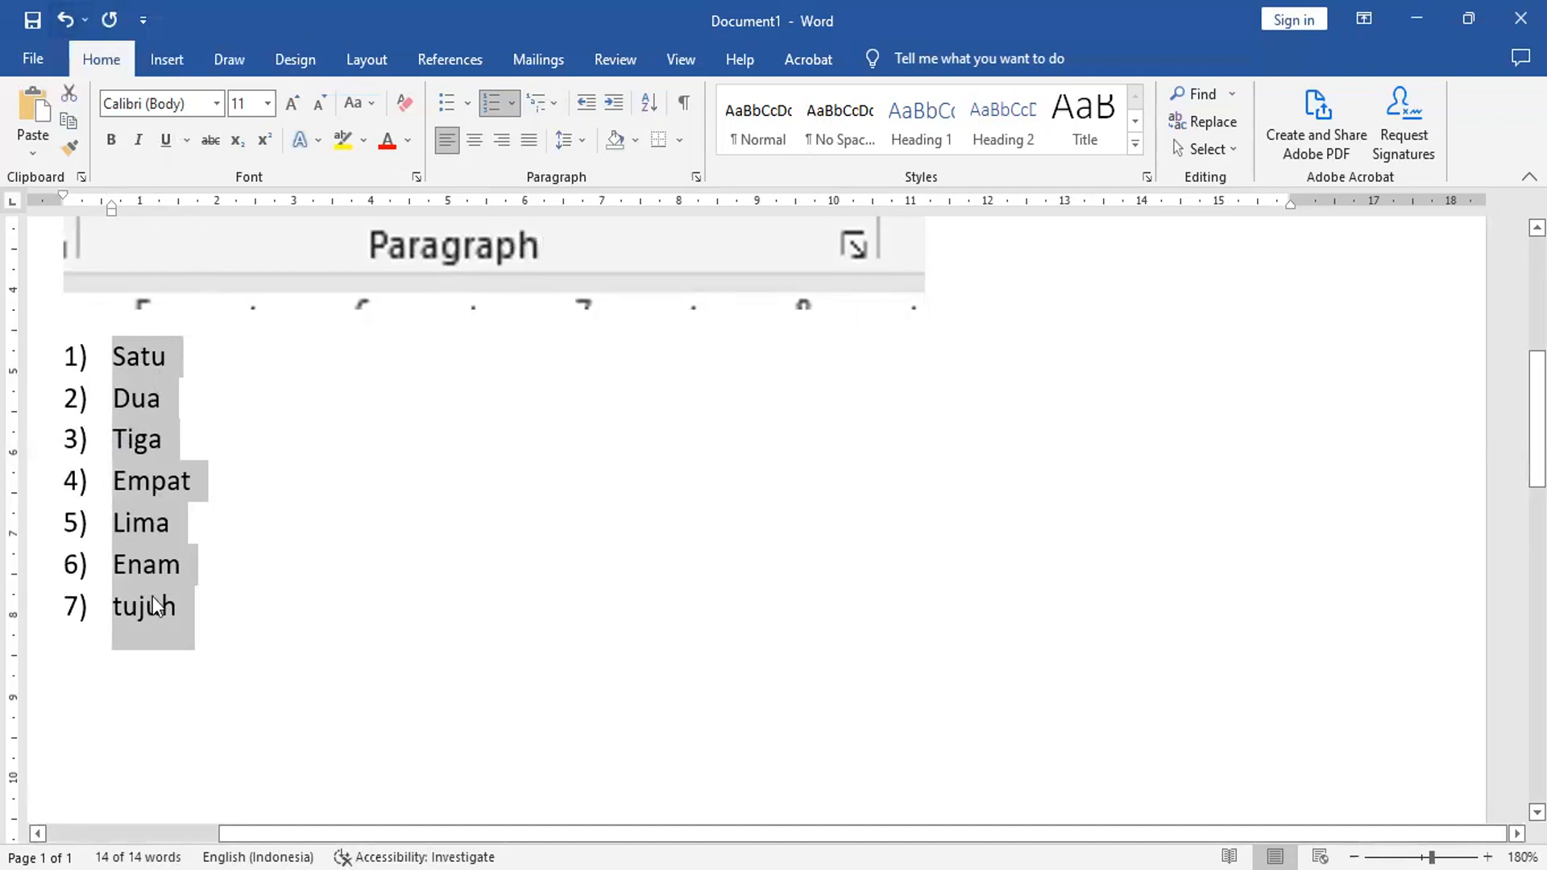
Step: Delete the whole numbered list from Satu to tujuh below the picture
click(195, 352)
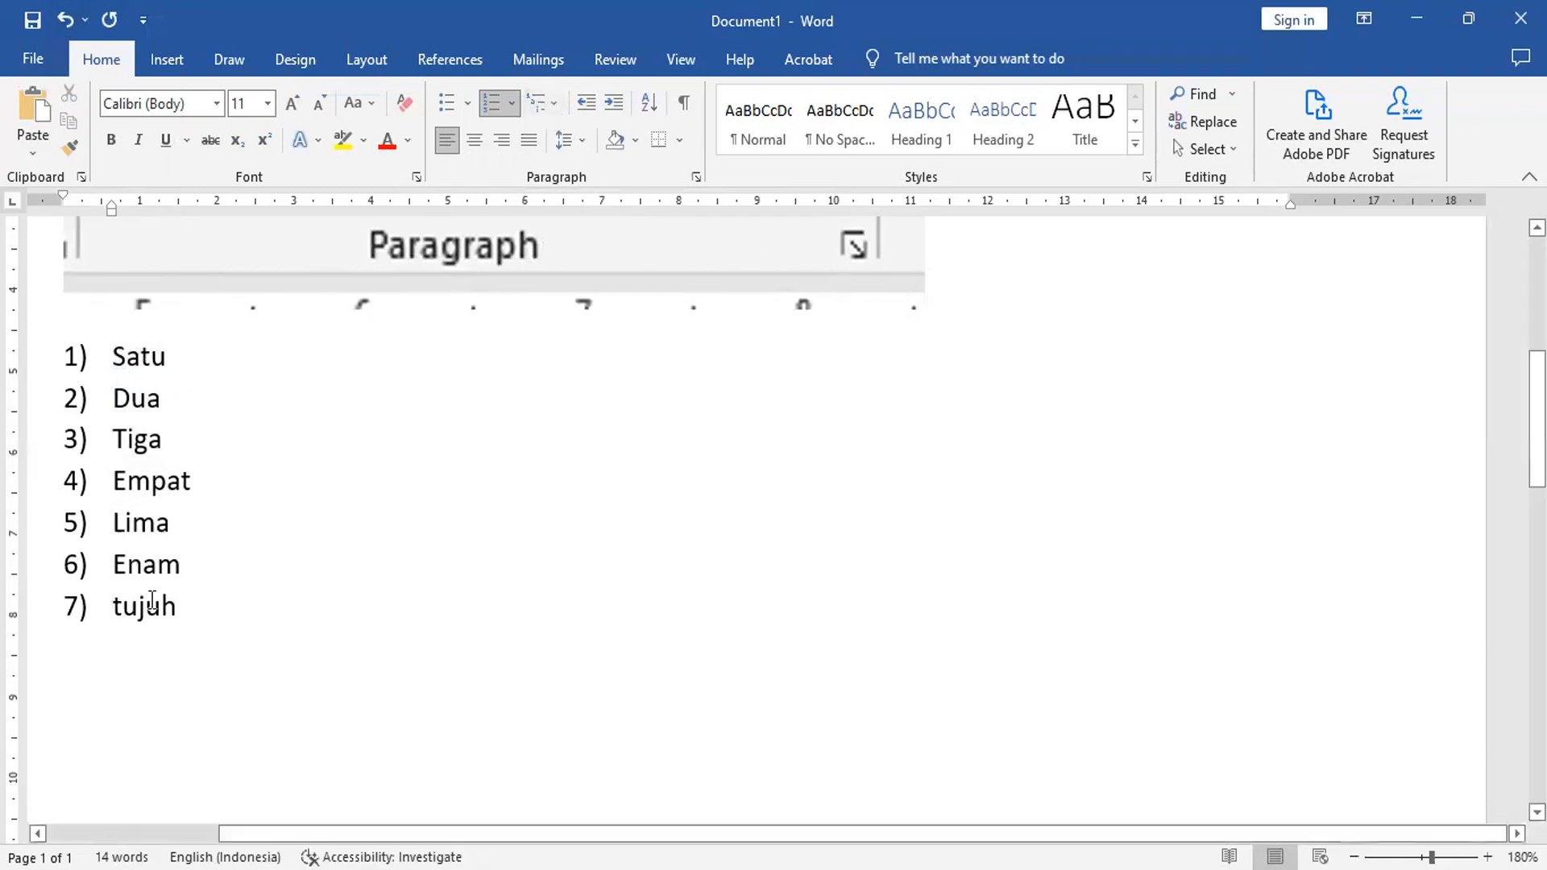
drag(176, 609, 12, 354)
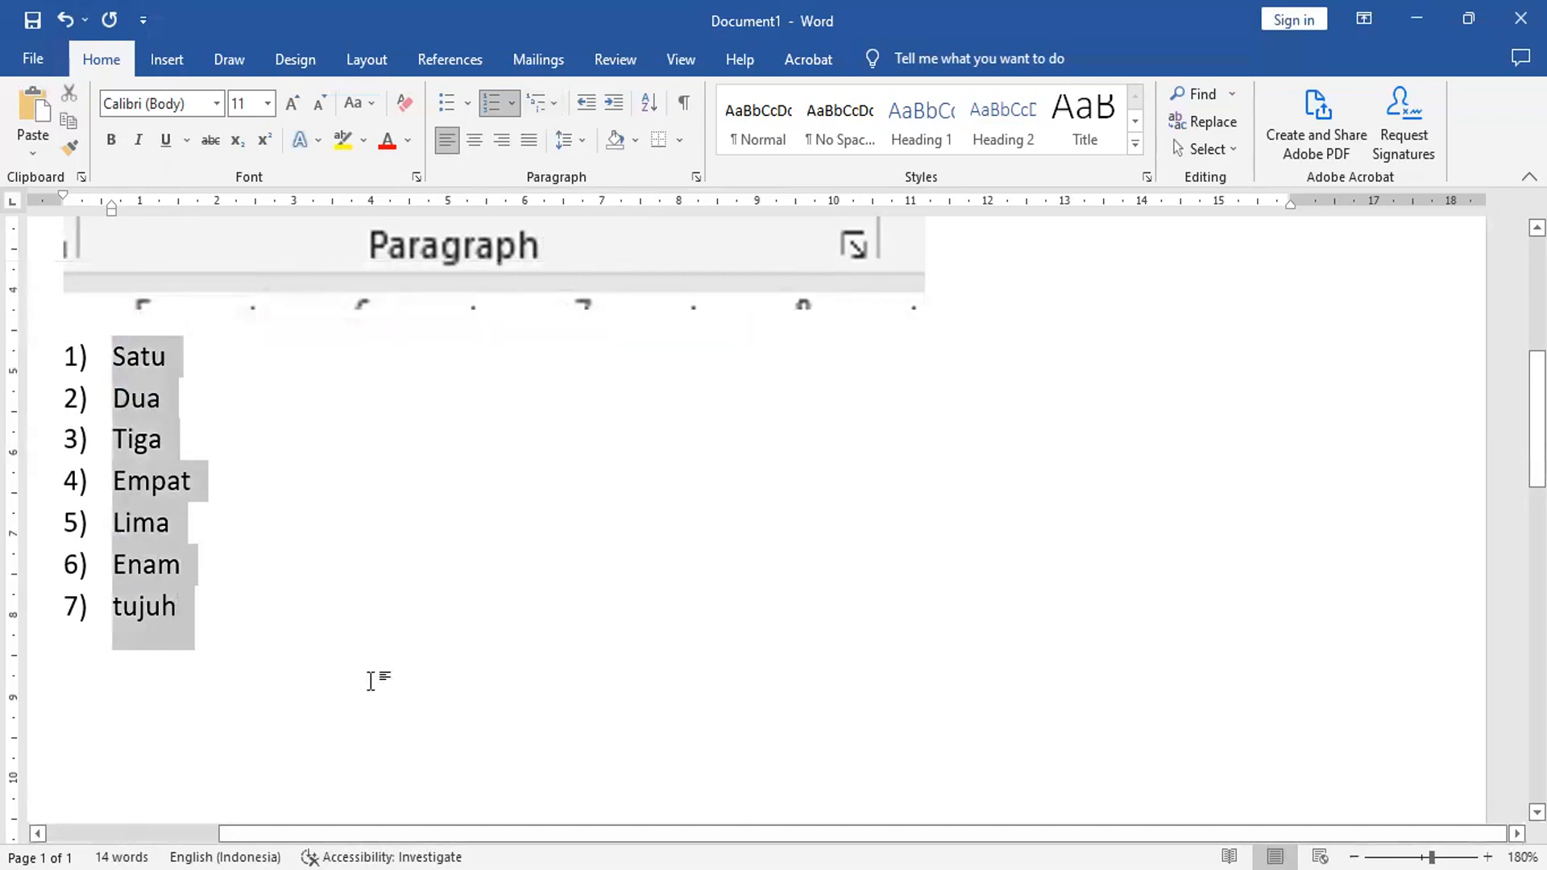
key(Delete)
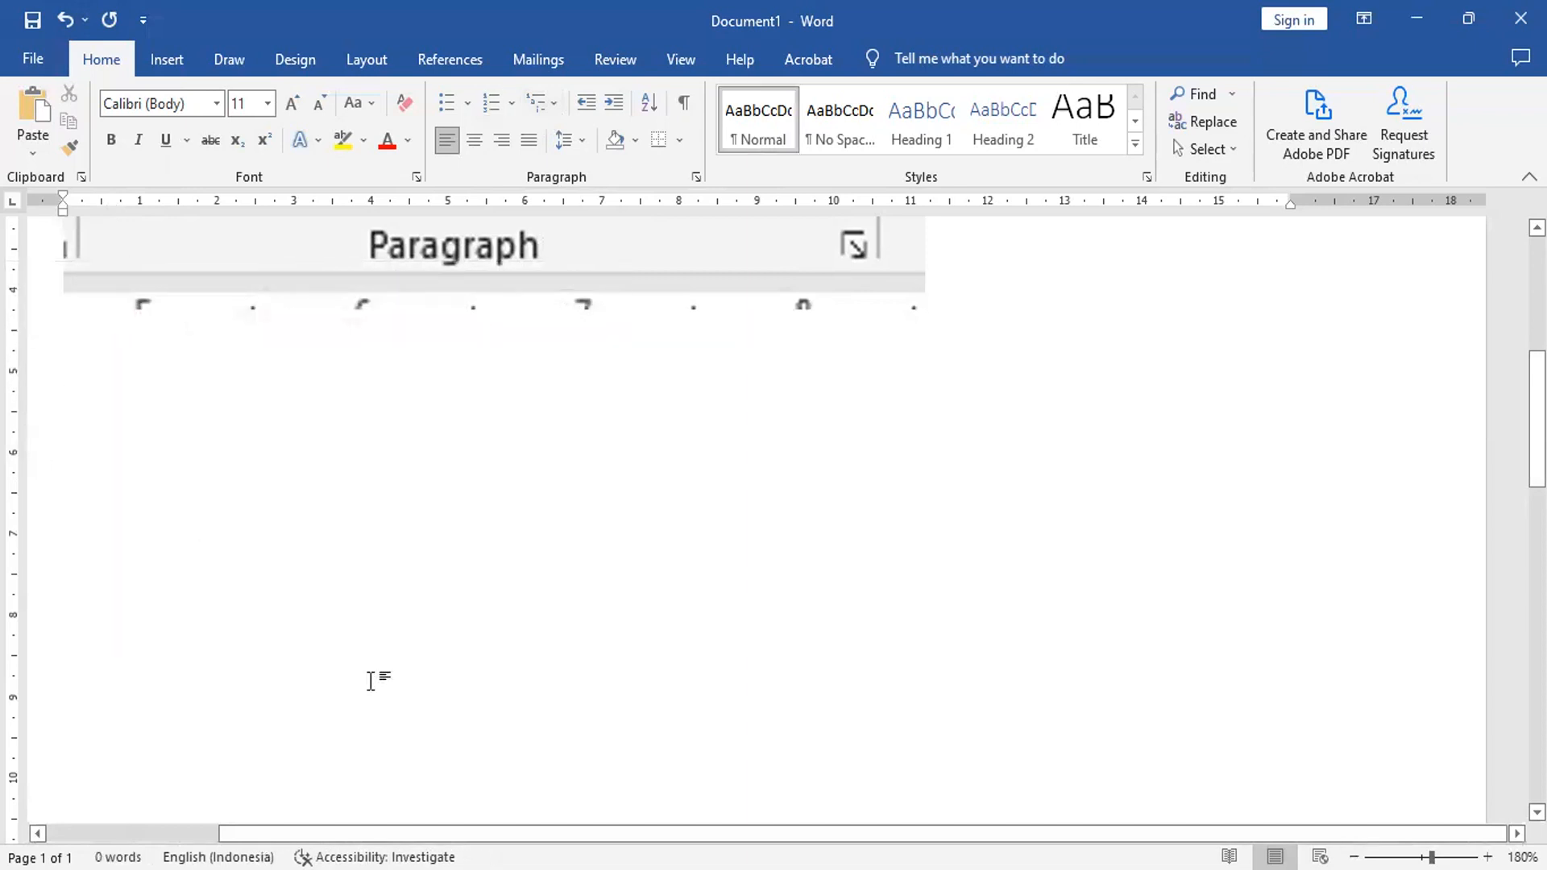
key(BackSpace)
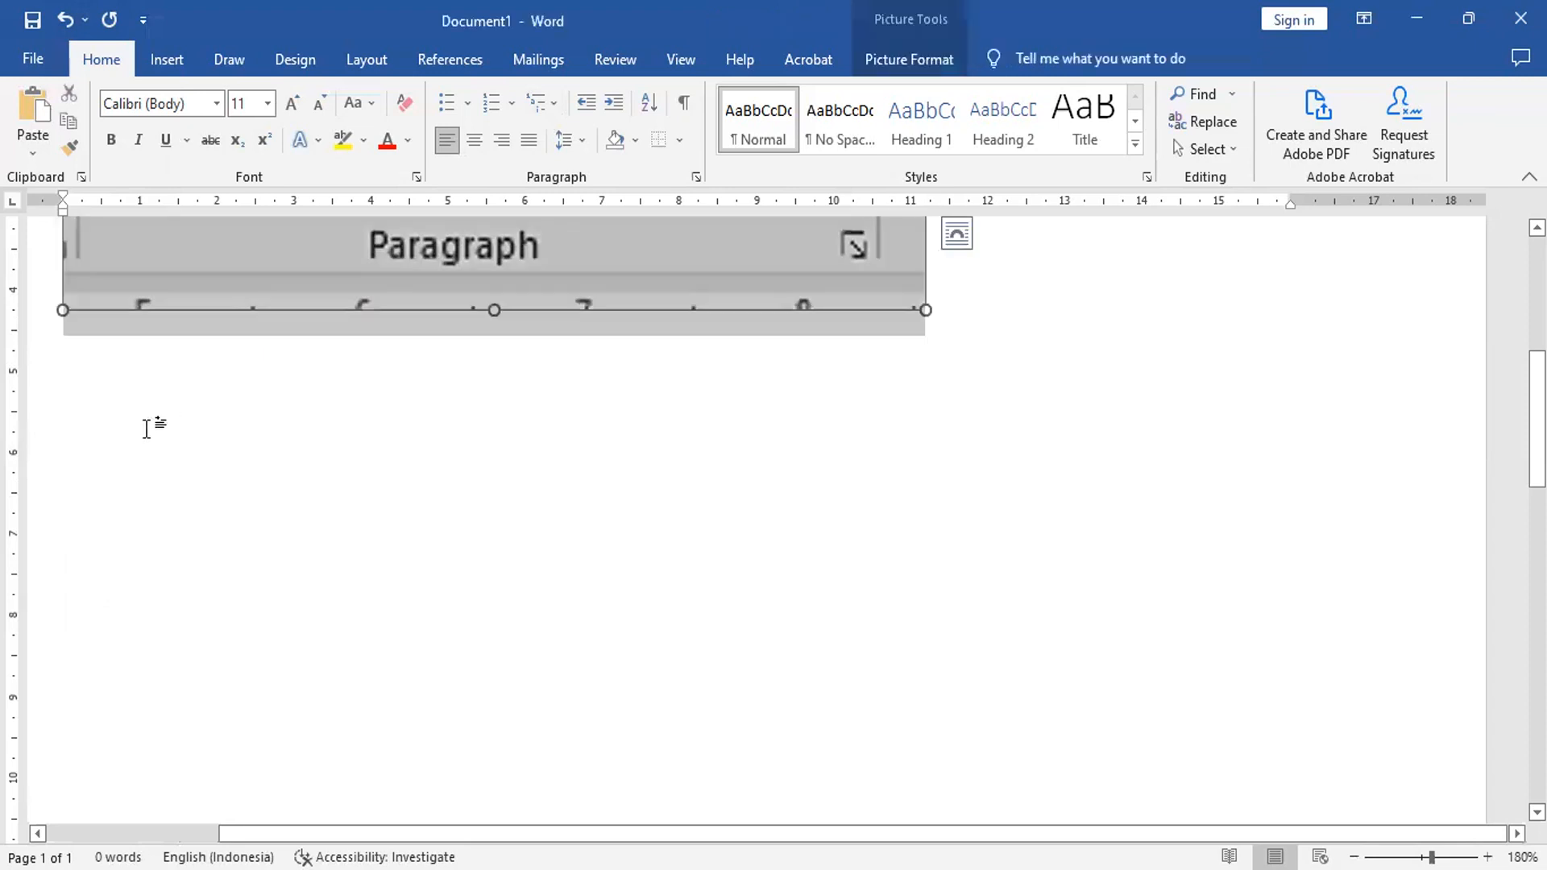
Step: Create an automatic lettered list starting at A. below the picture with the items BUAH, SAYUR and SNACK
click(84, 399)
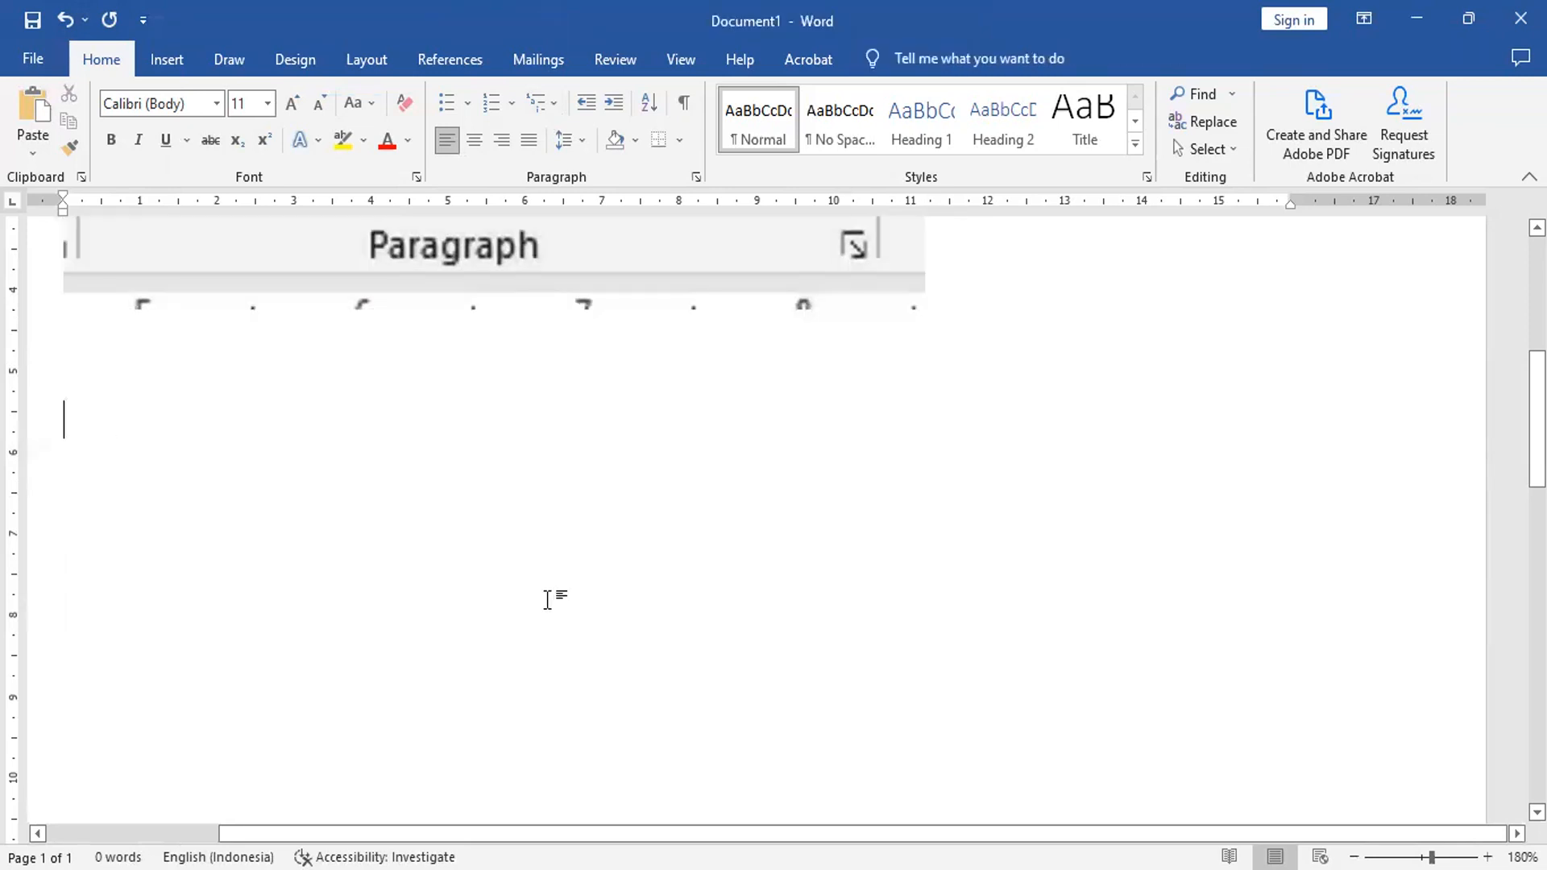
text(a)
key(BackSpace)
text(A)
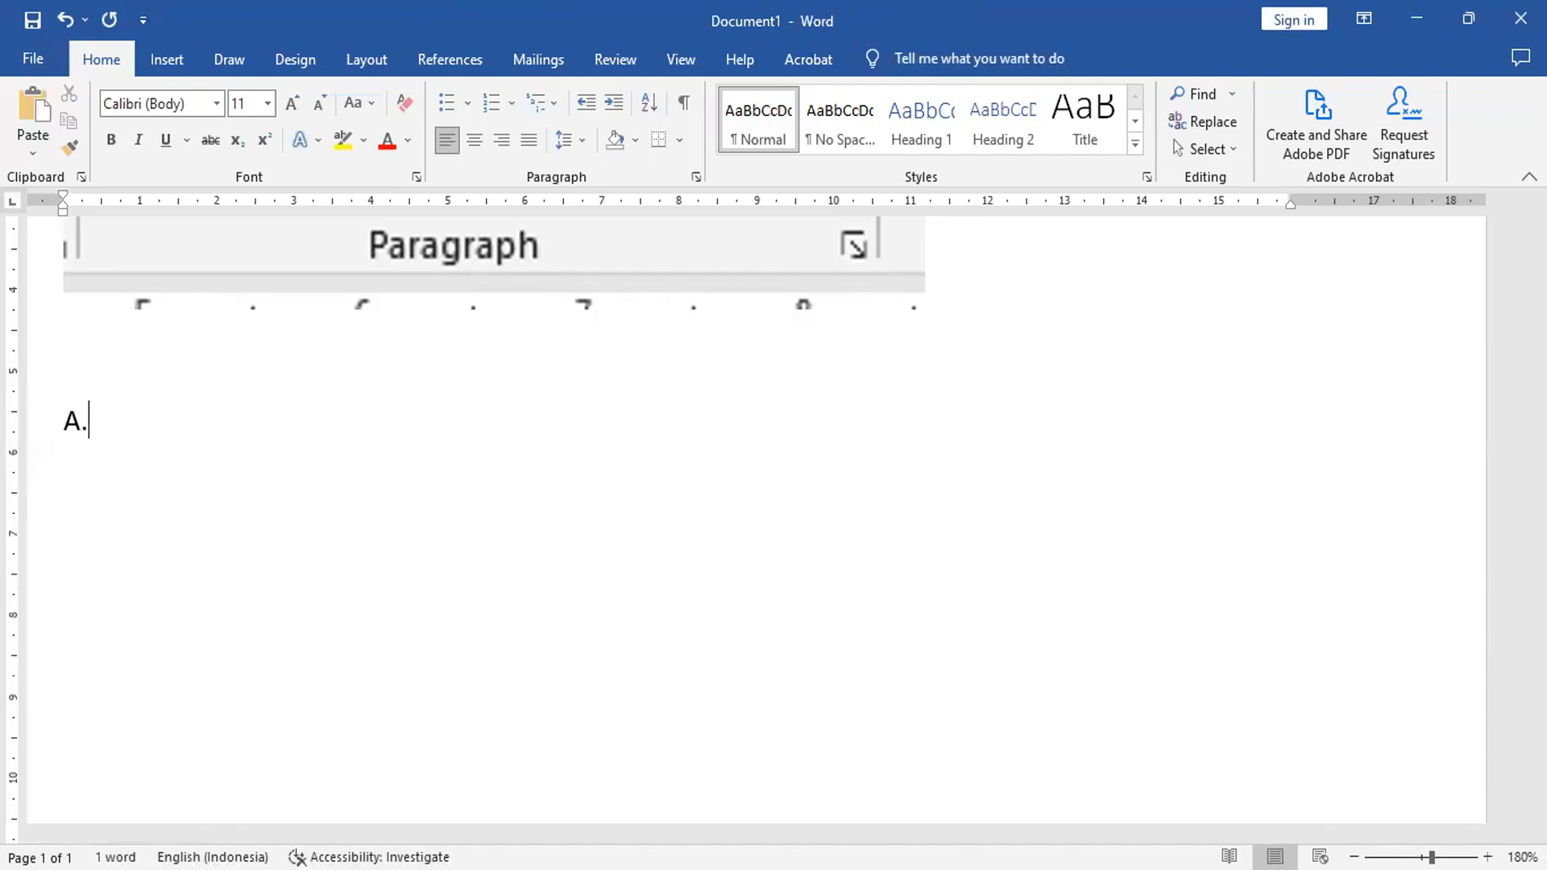
text(.)
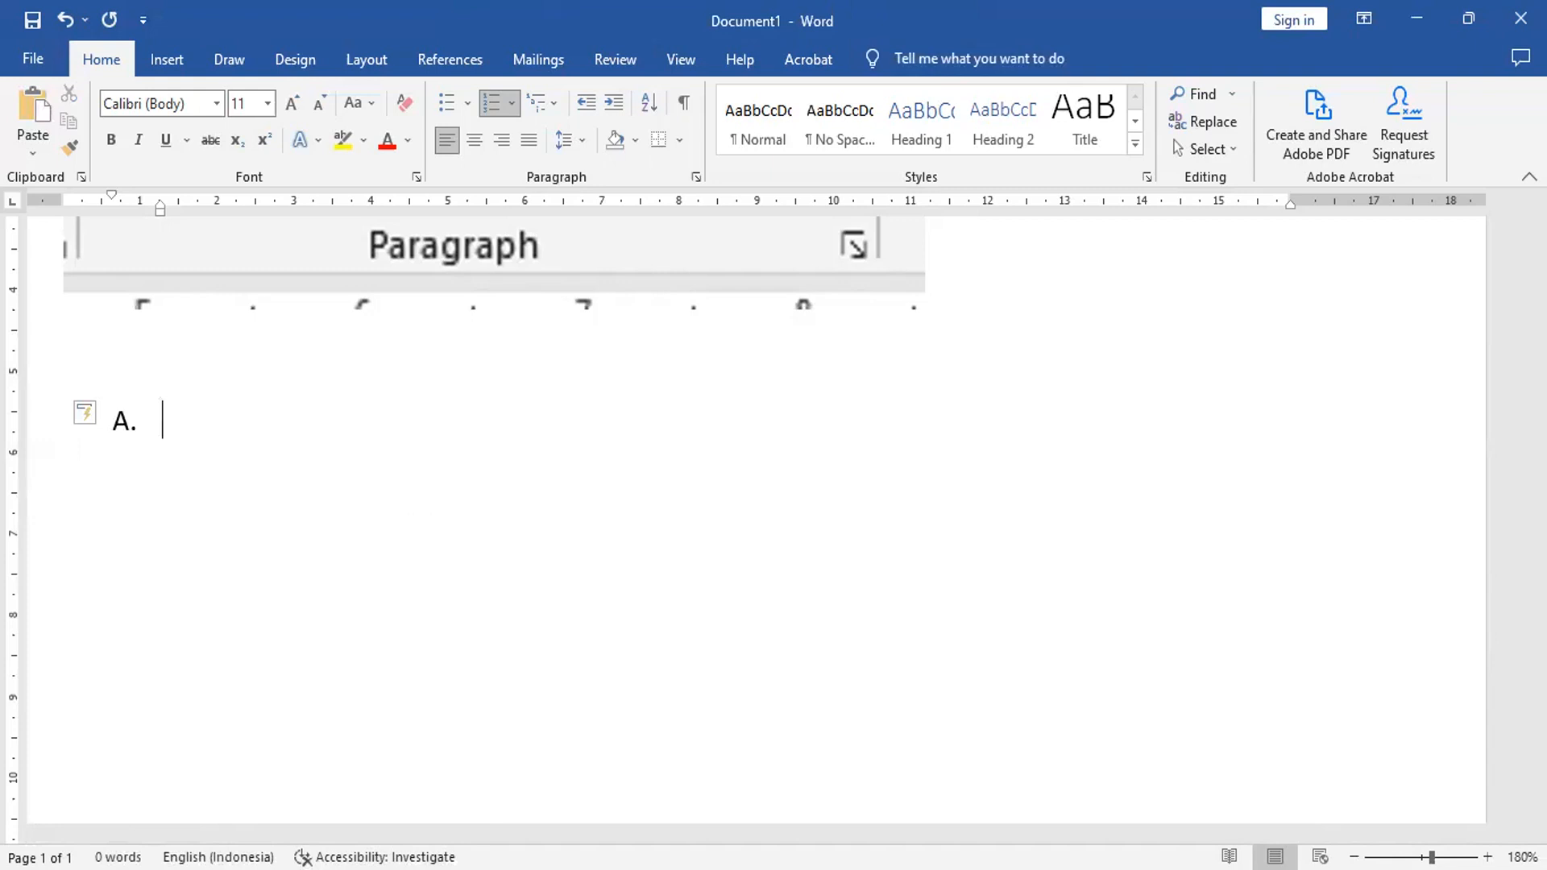
text(BUAH)
key(Return)
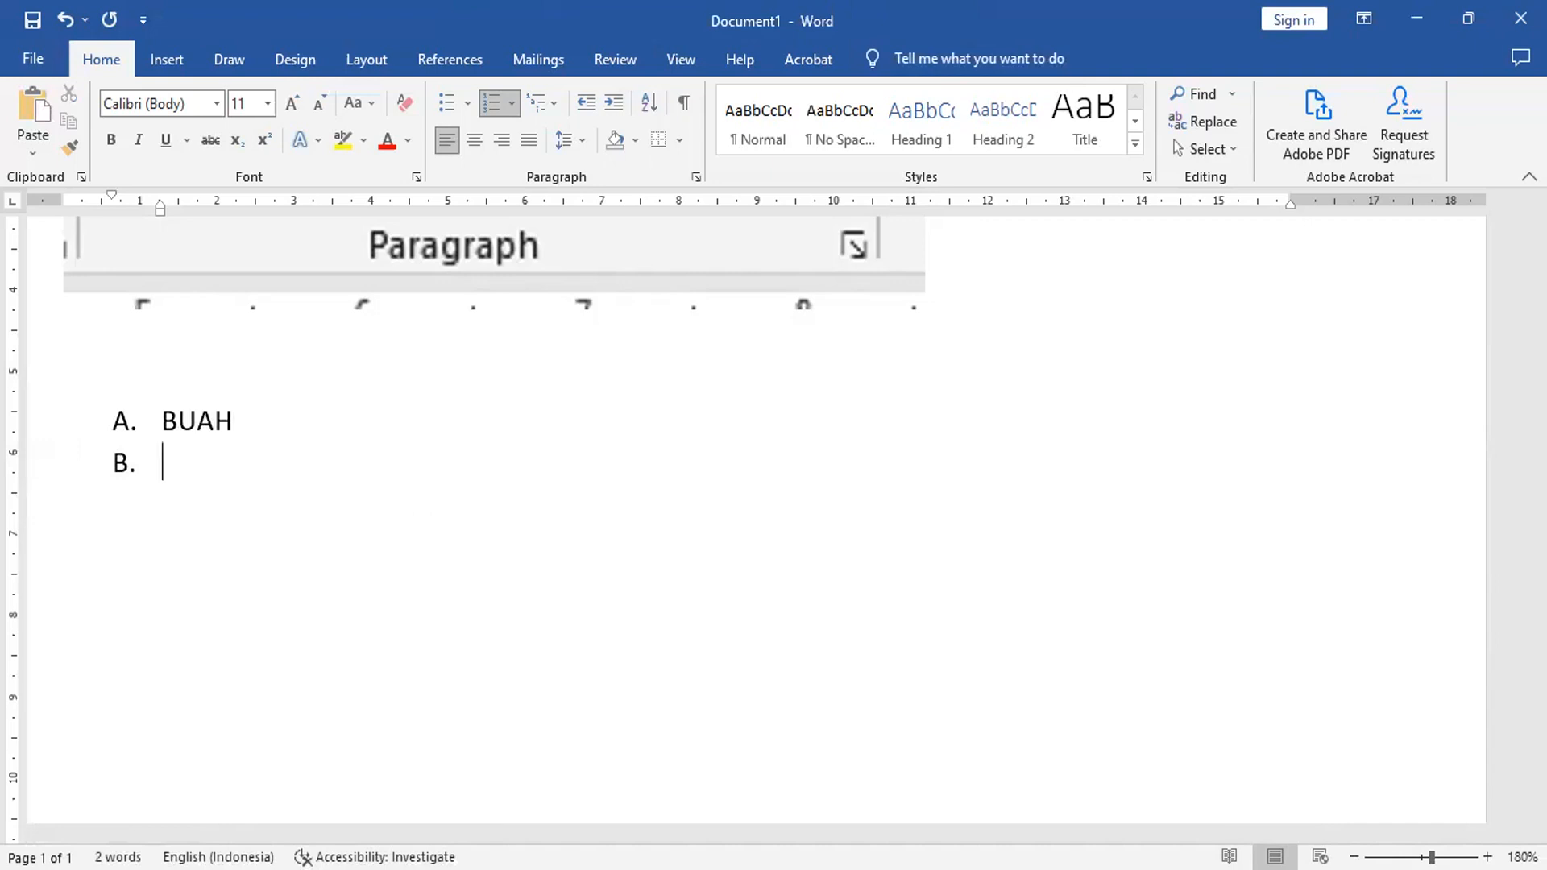
text(SAYUR)
key(Return)
text(SC)
key(BackSpace)
text(NACK)
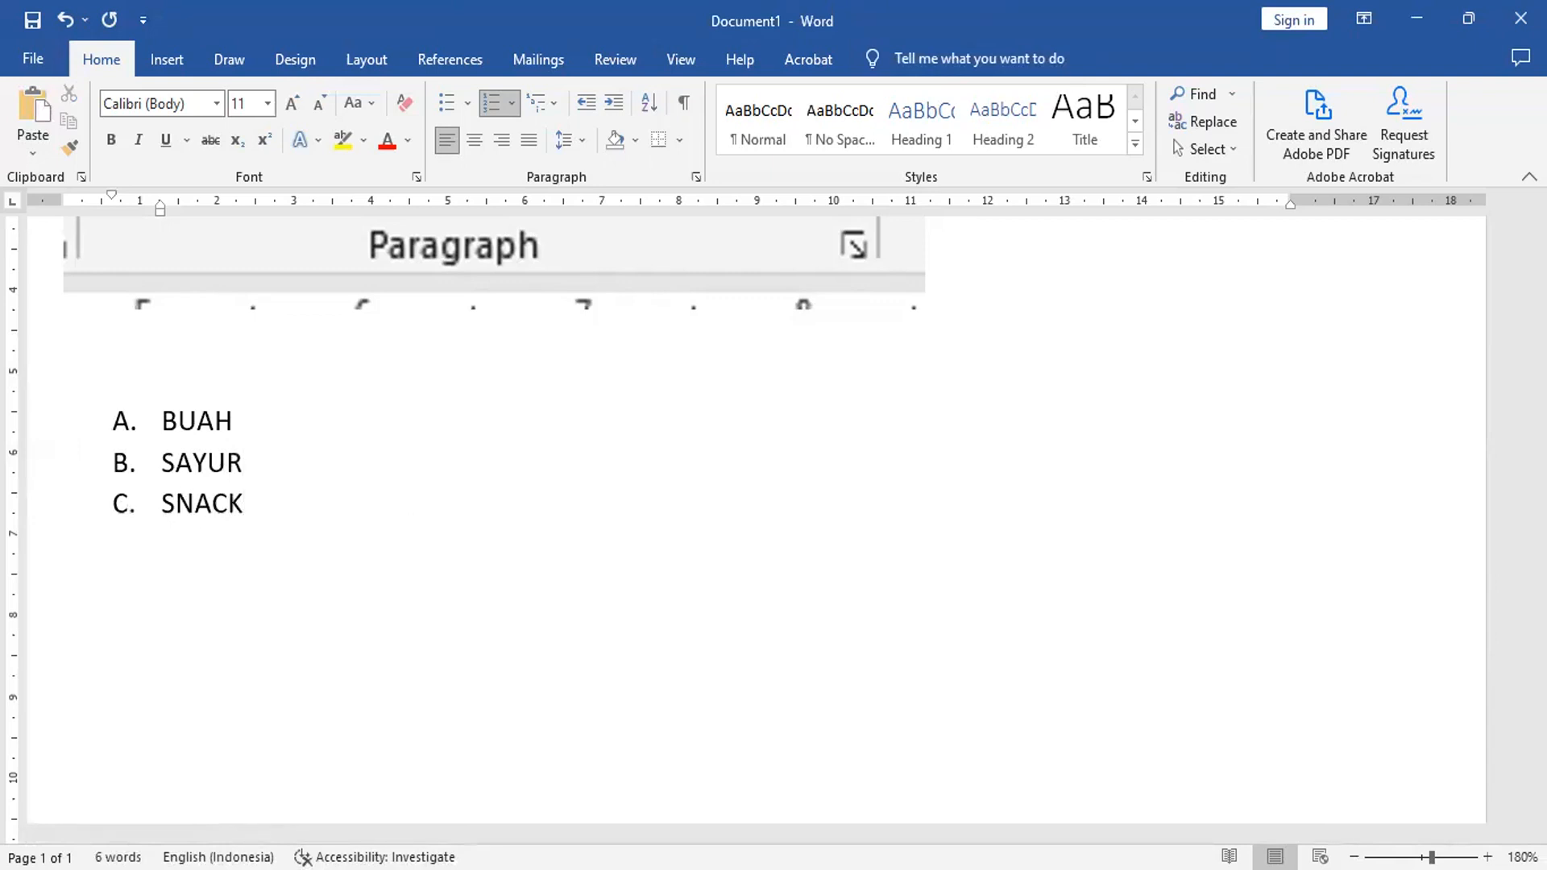
Step: Insert an unlettered indented line below BUAH and start a numbered sublist there with 1
click(259, 413)
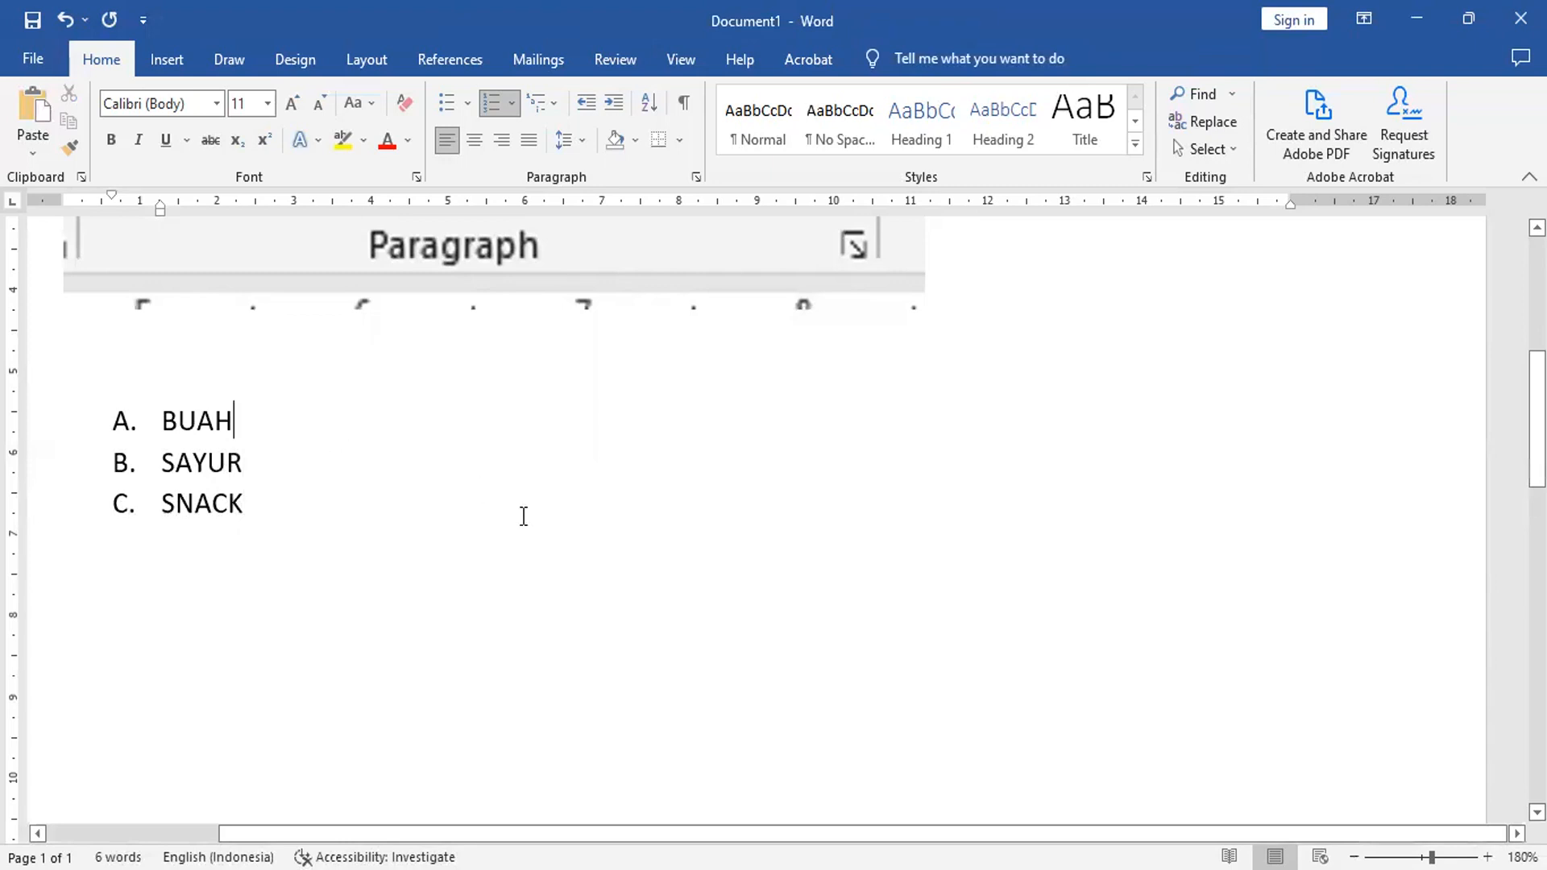
key(BackSpace)
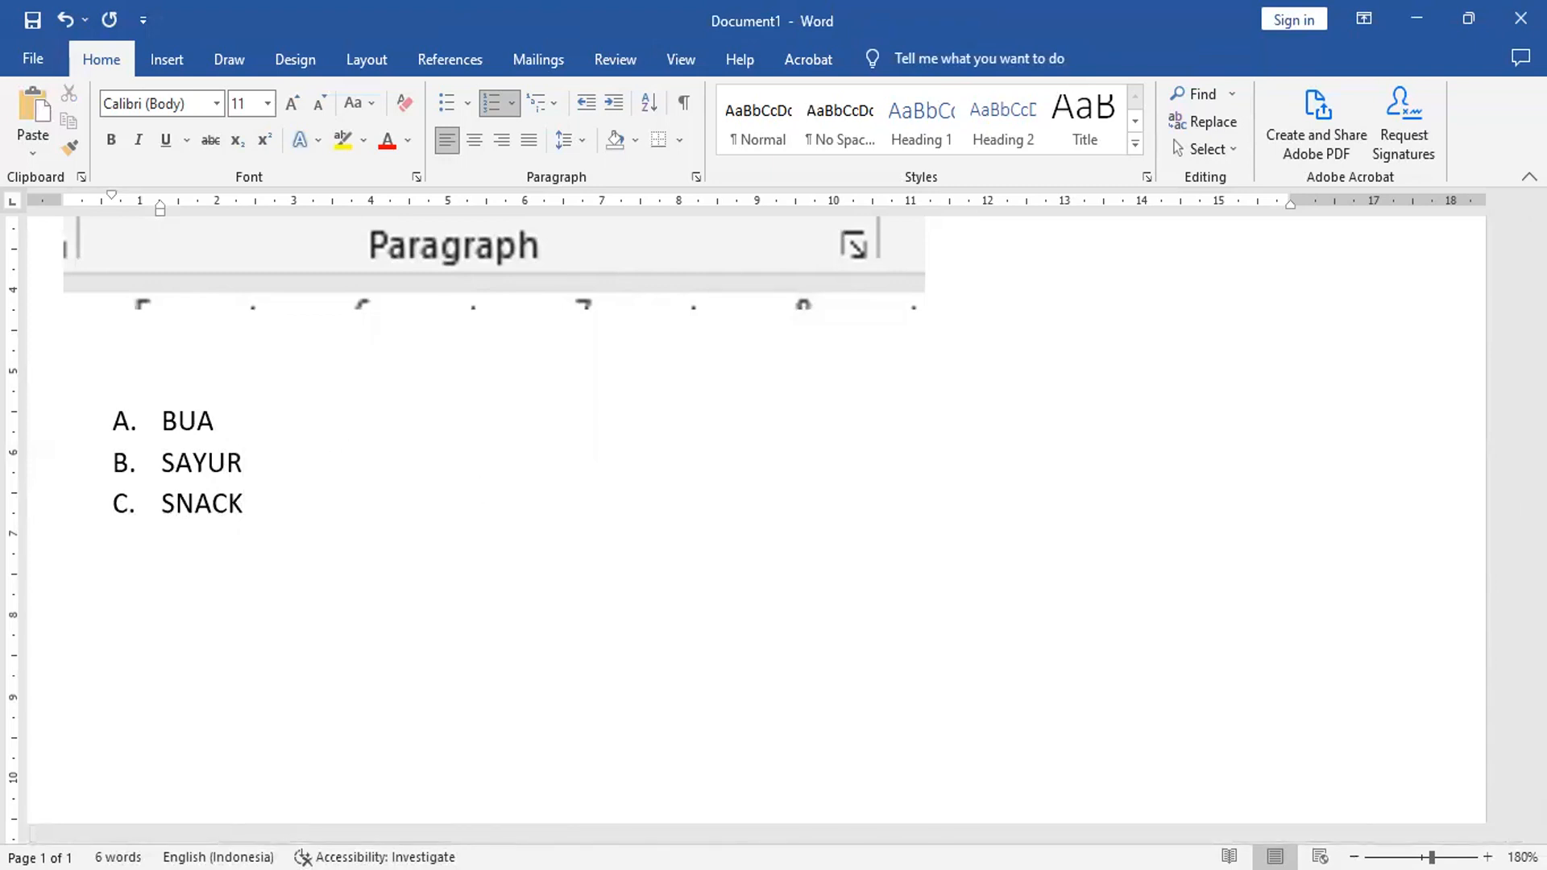
text(H)
key(Return)
key(BackSpace)
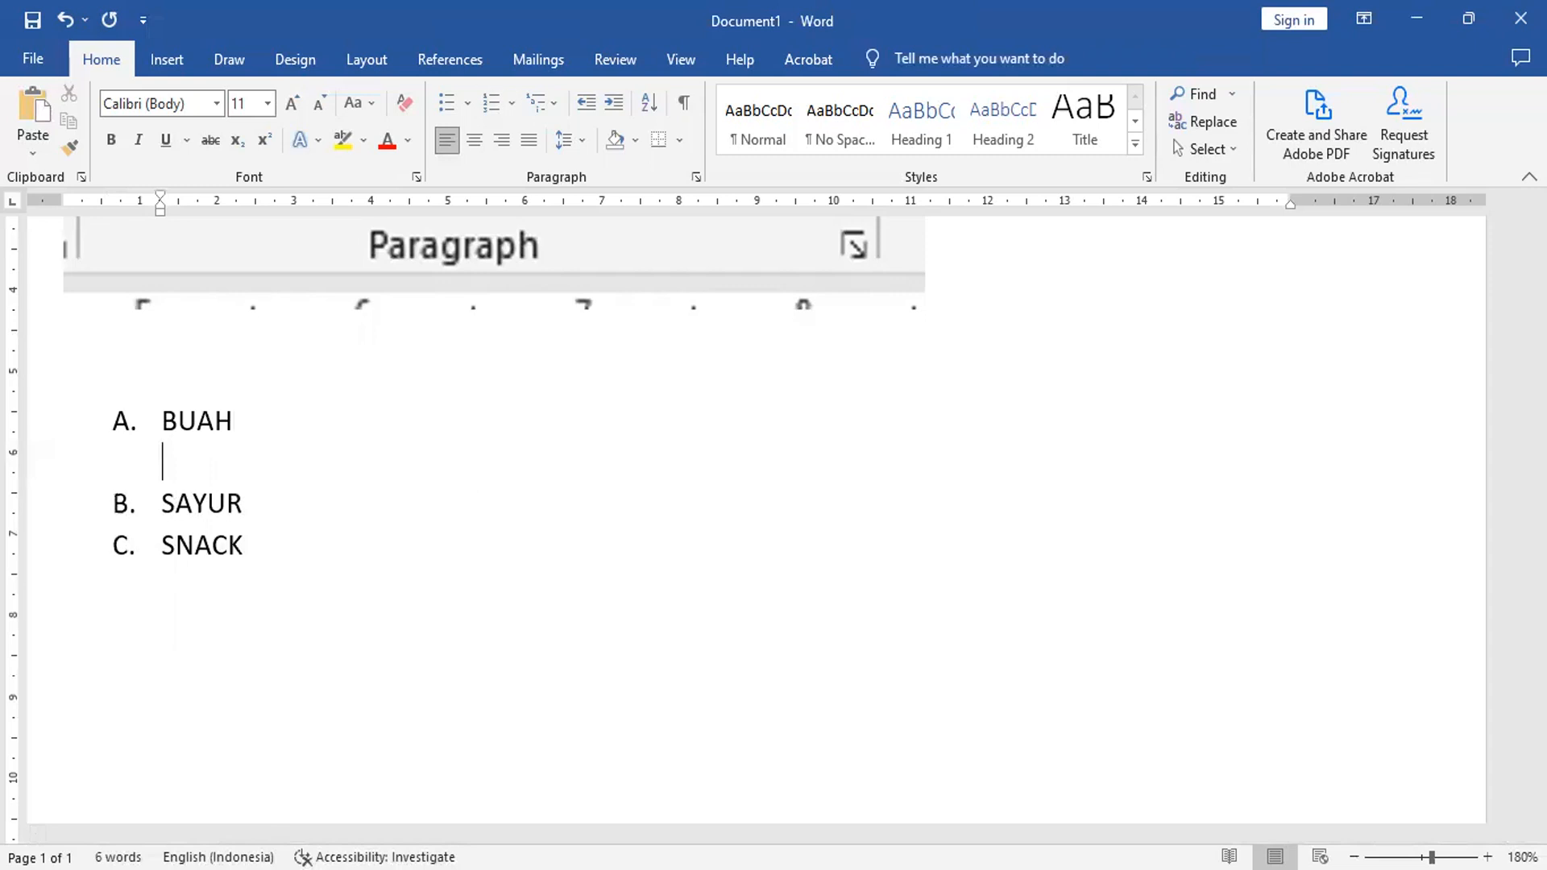
text(A)
key(BackSpace)
text(a)
key(BackSpace)
text(1.)
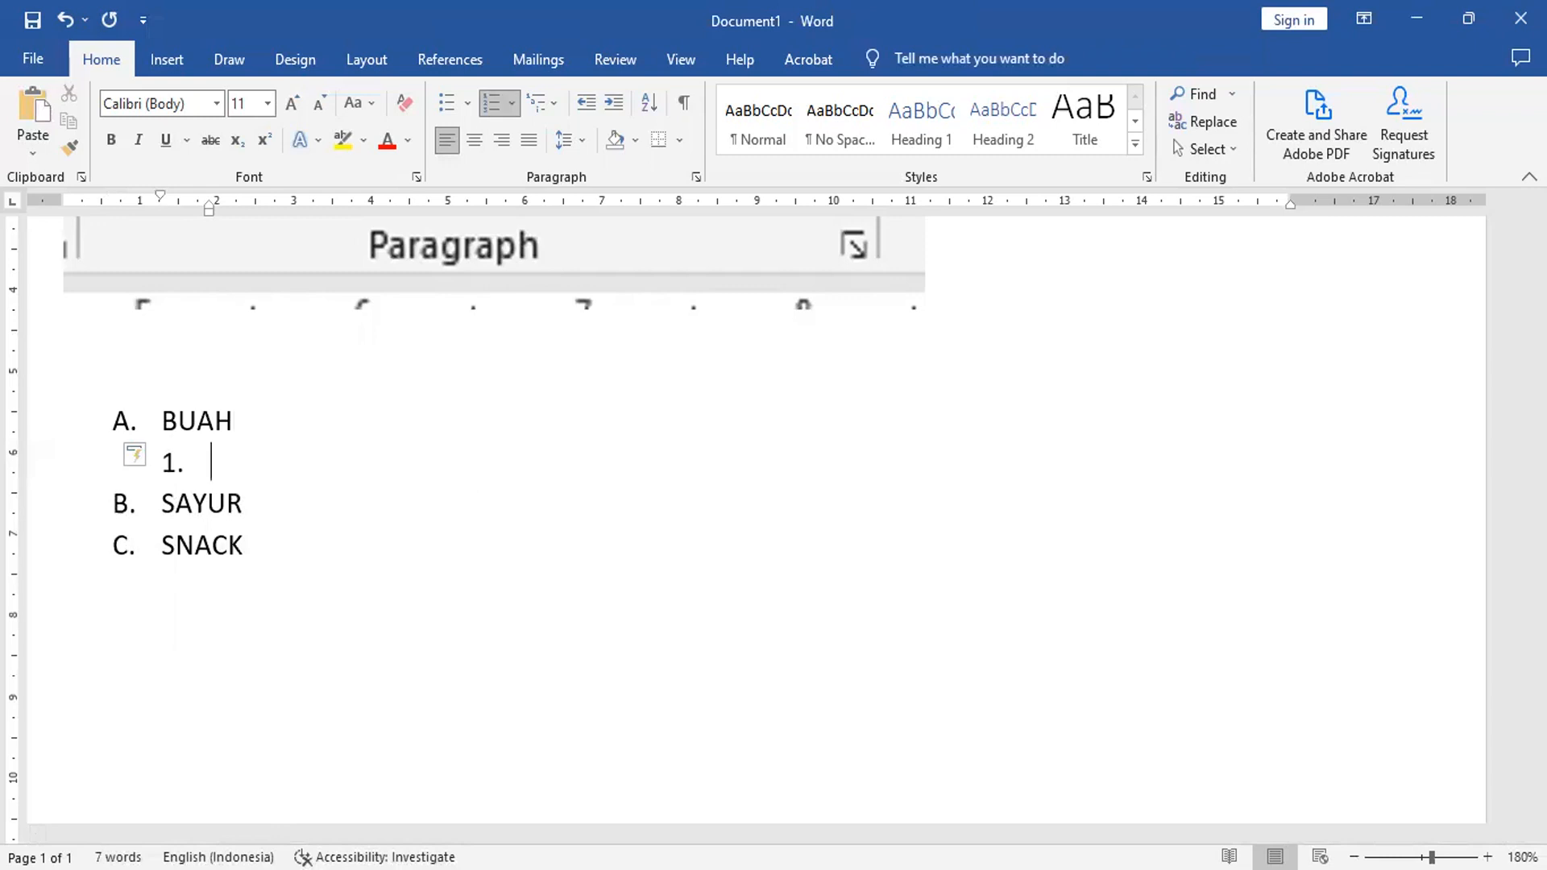
Step: Fill the numbered sublist under BUAH with the items Jeruk, Durian and Apel
text( Jeruk)
key(Return)
text(Durian)
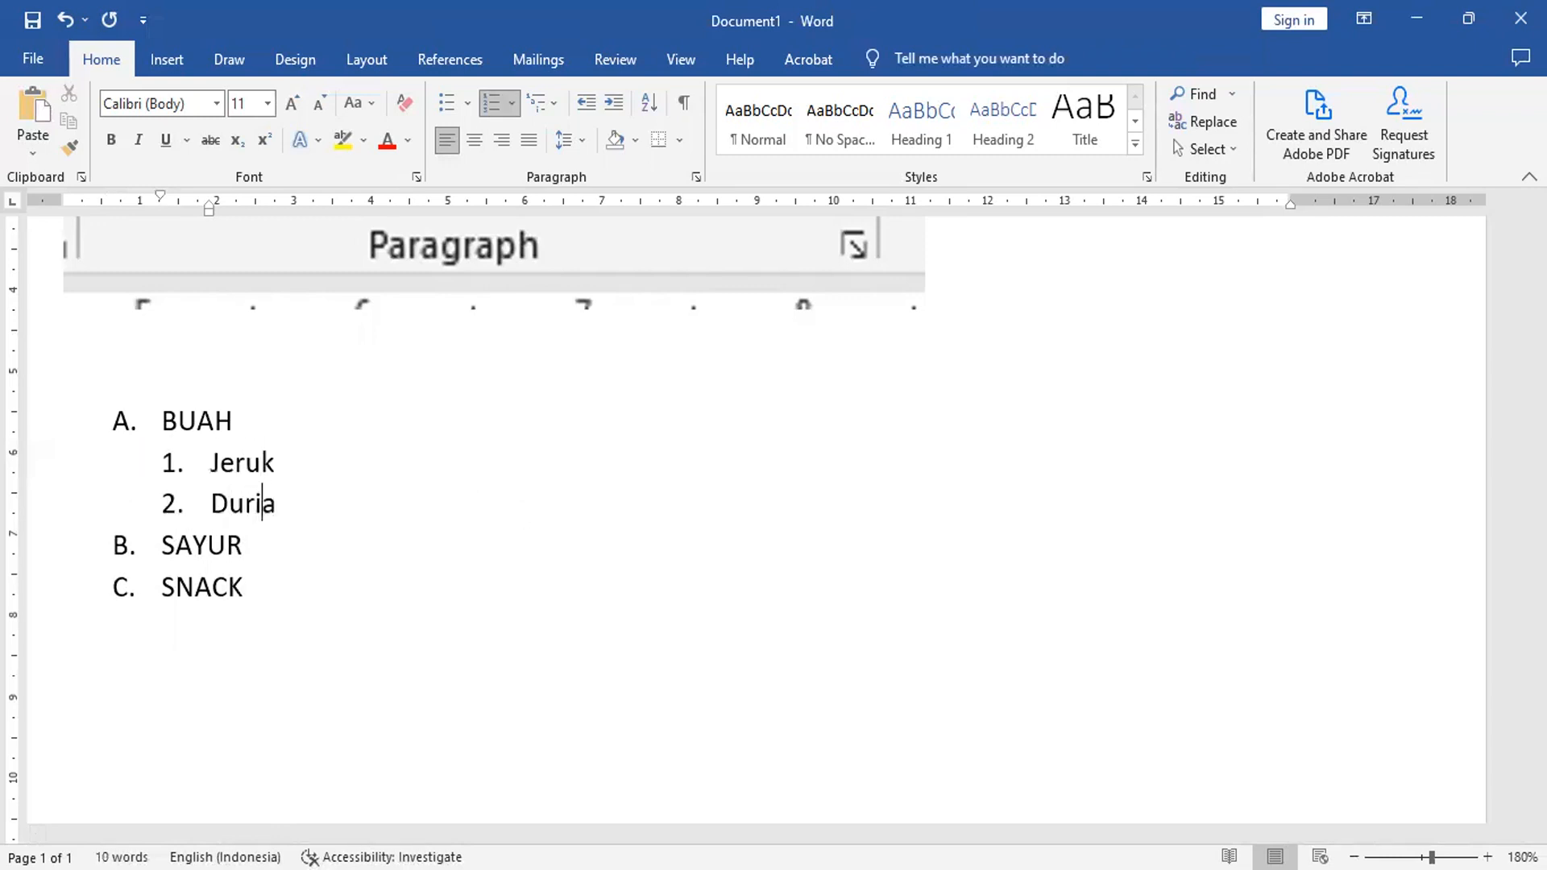
key(Return)
text(APel)
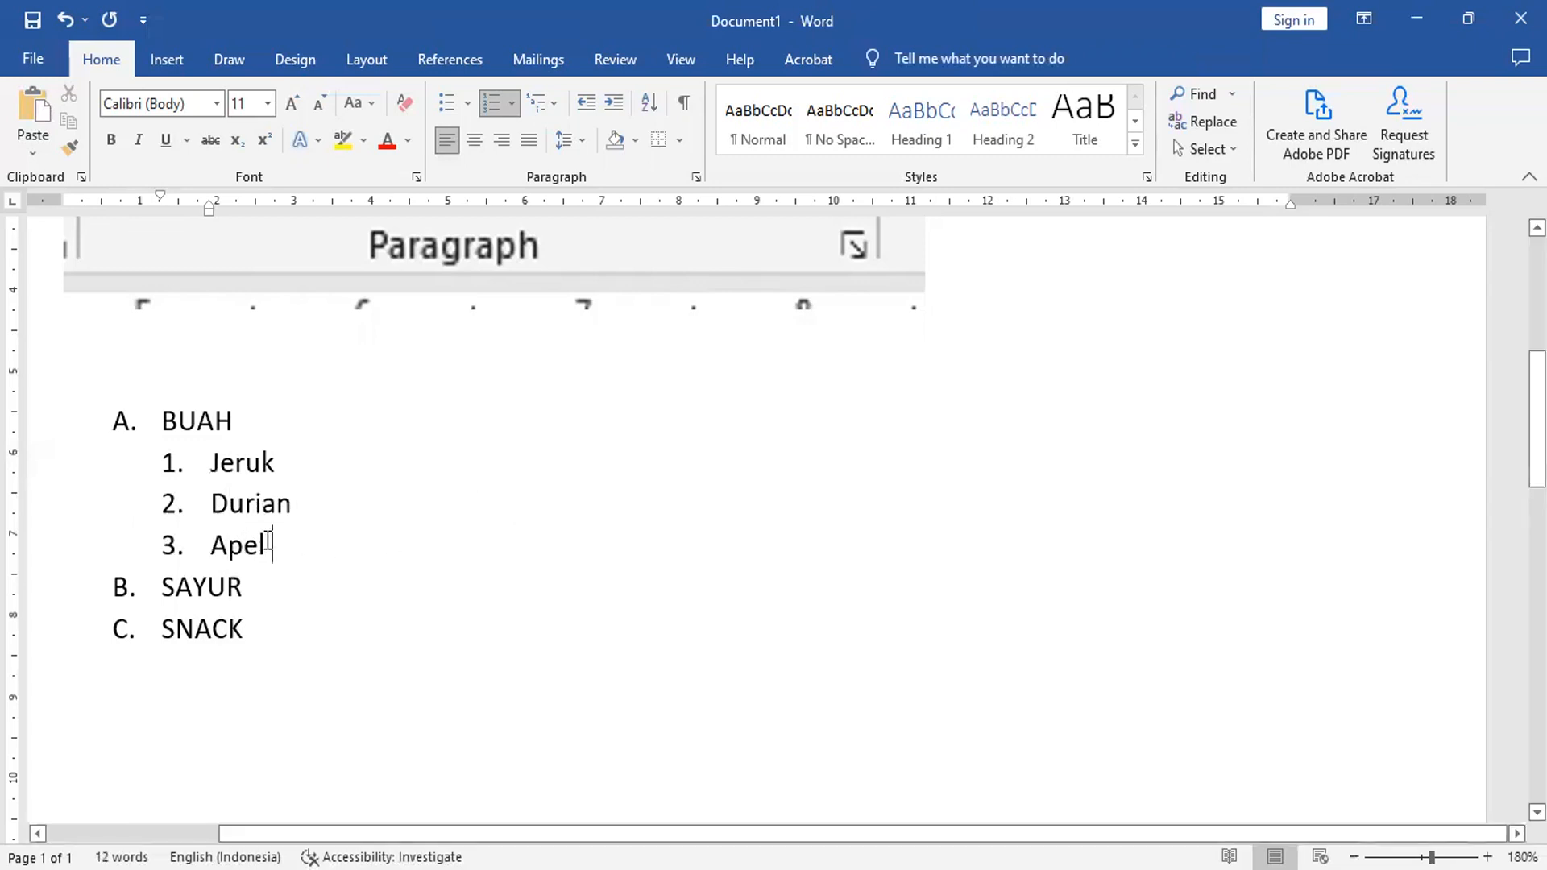
Step: Add an indented numbered sublist under SAYUR with the items Bayam, Sawi and Kobis
click(250, 587)
key(Return)
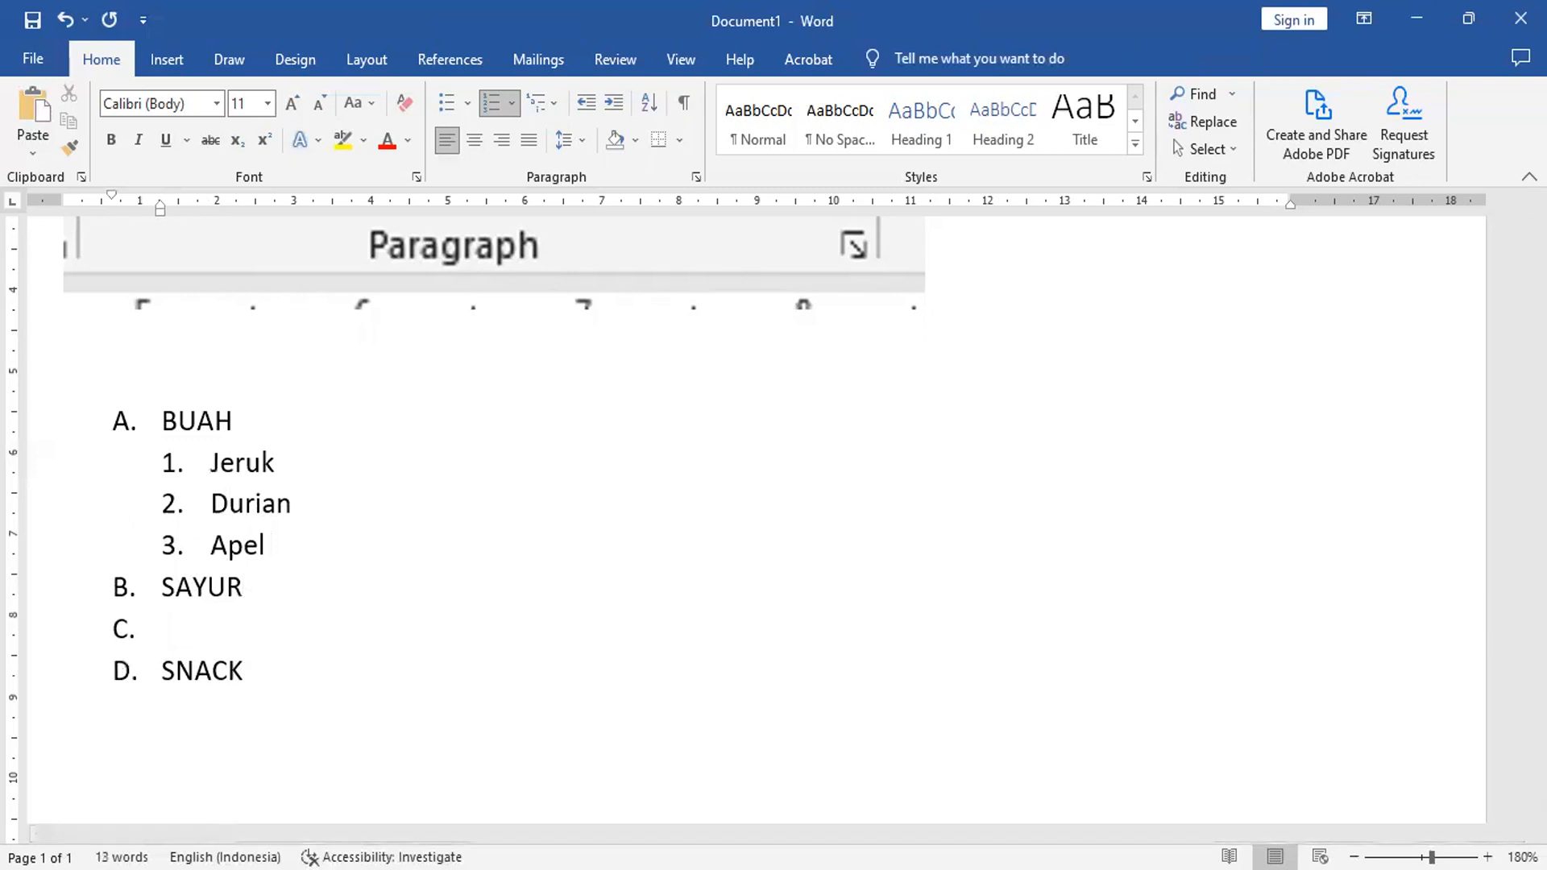
key(BackSpace)
text(1)
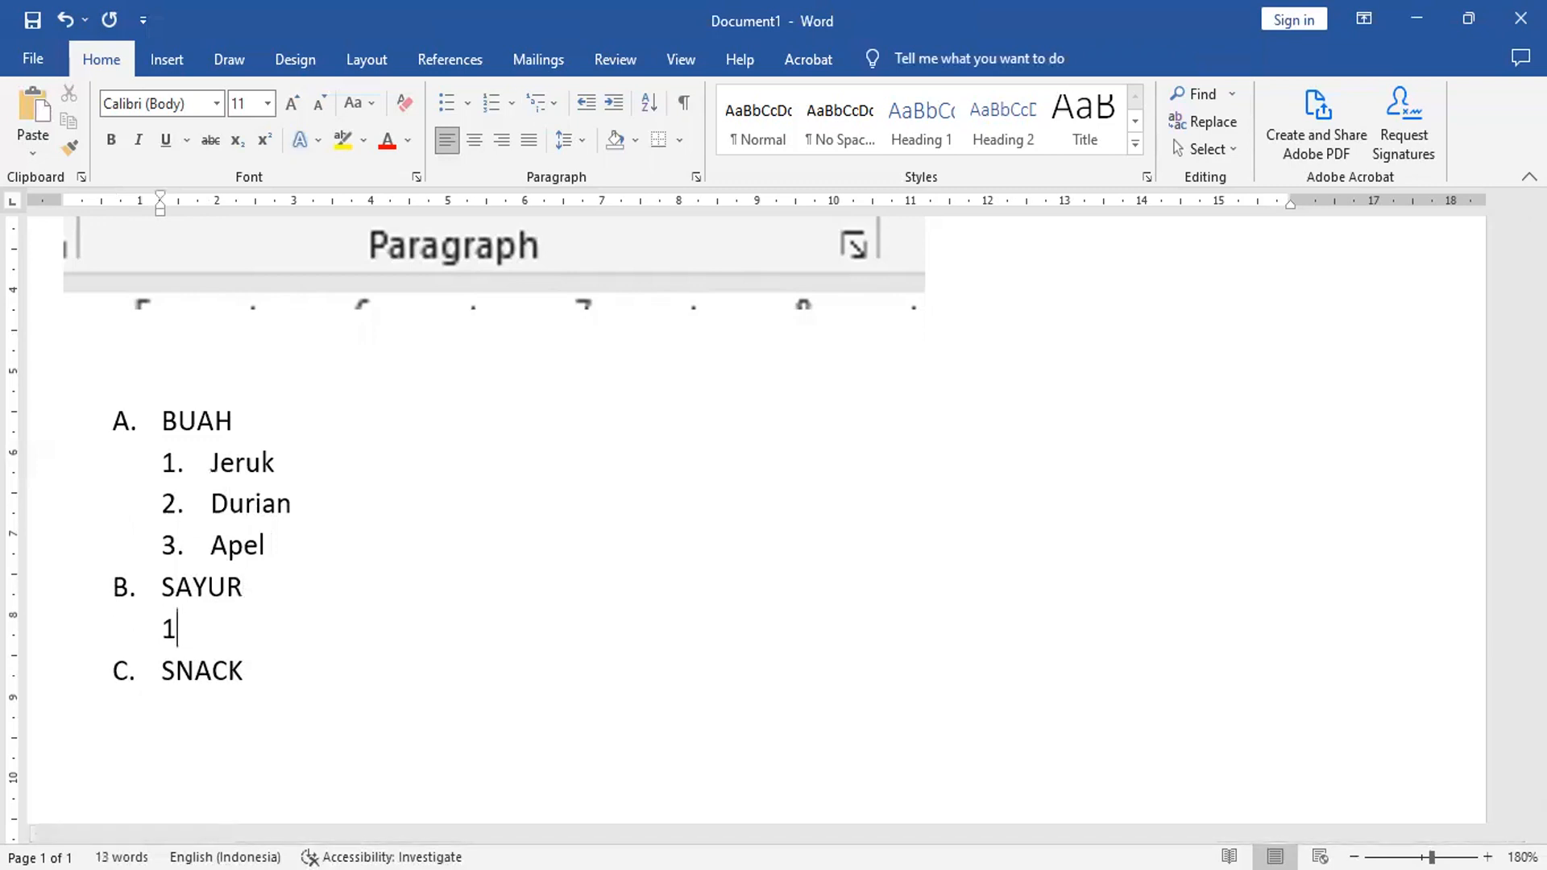
text(. bayam)
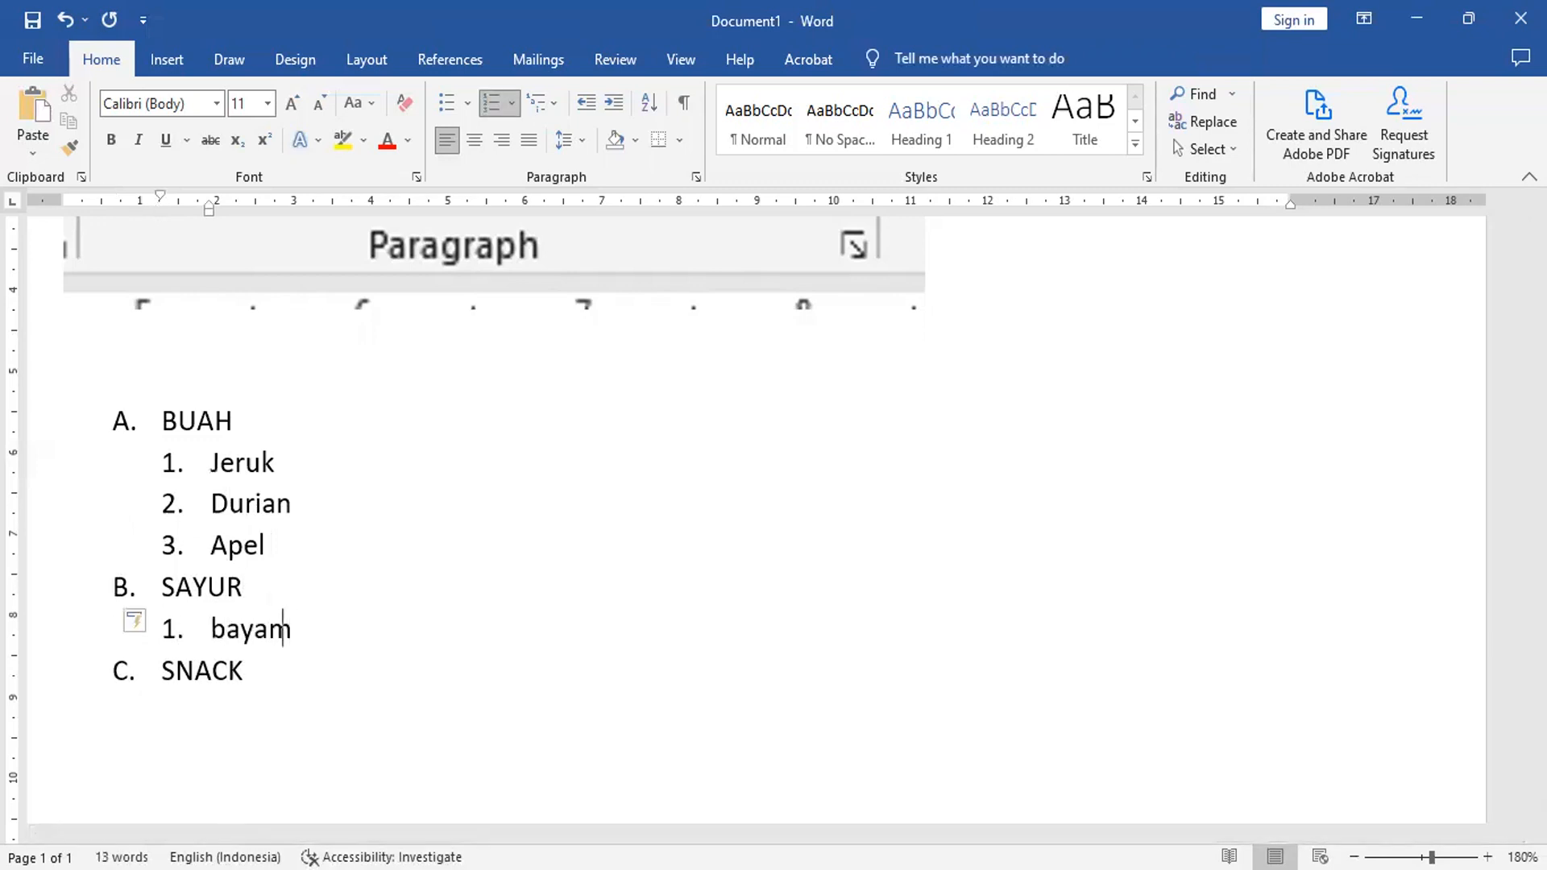
key(Return)
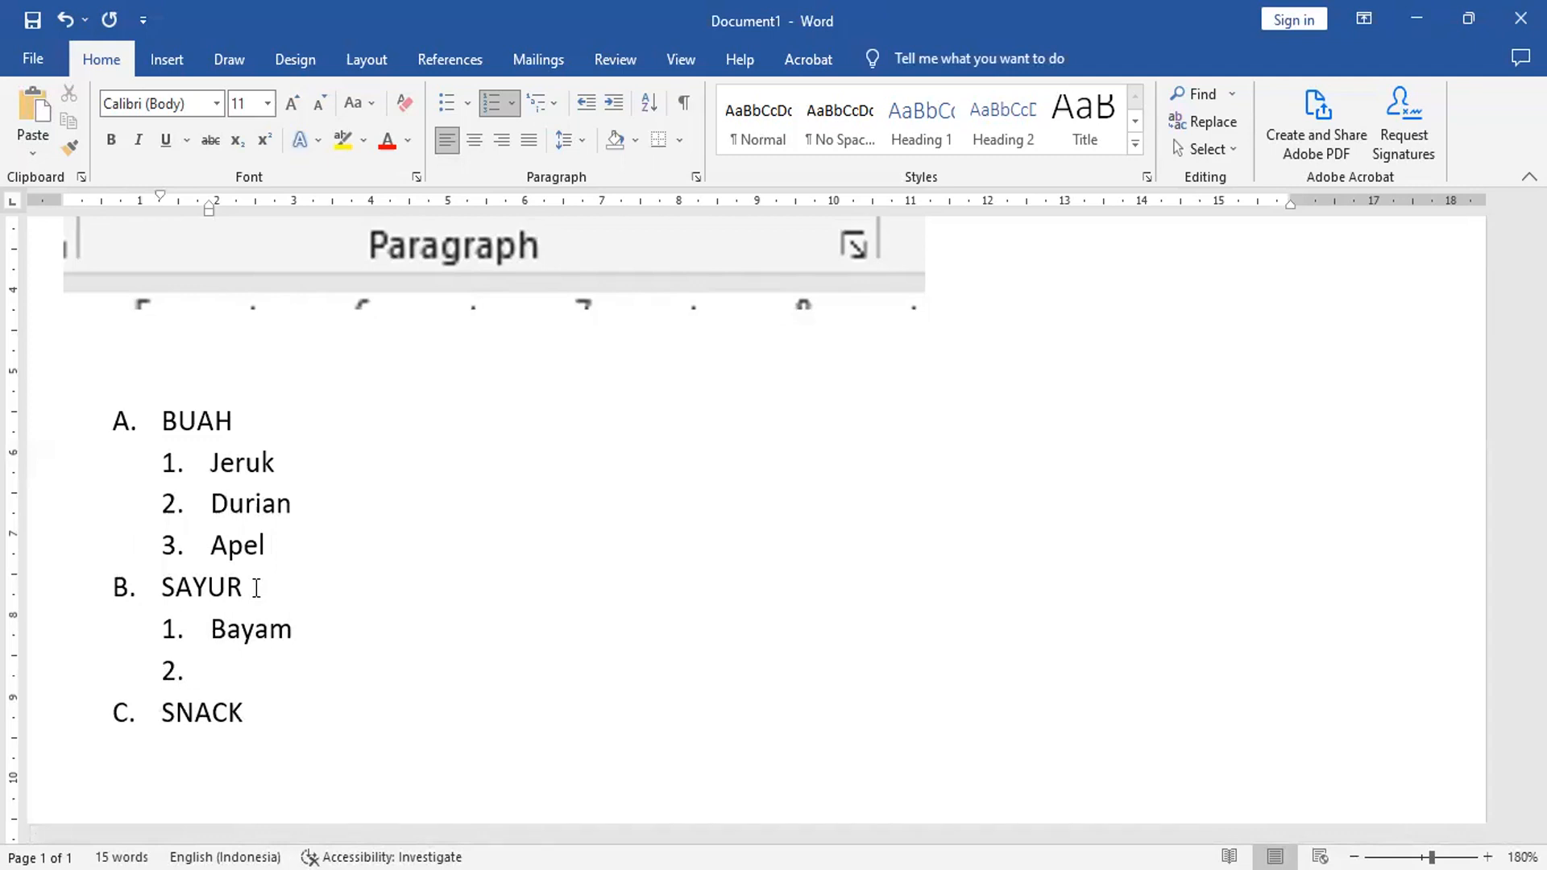
text(Sawi)
key(Return)
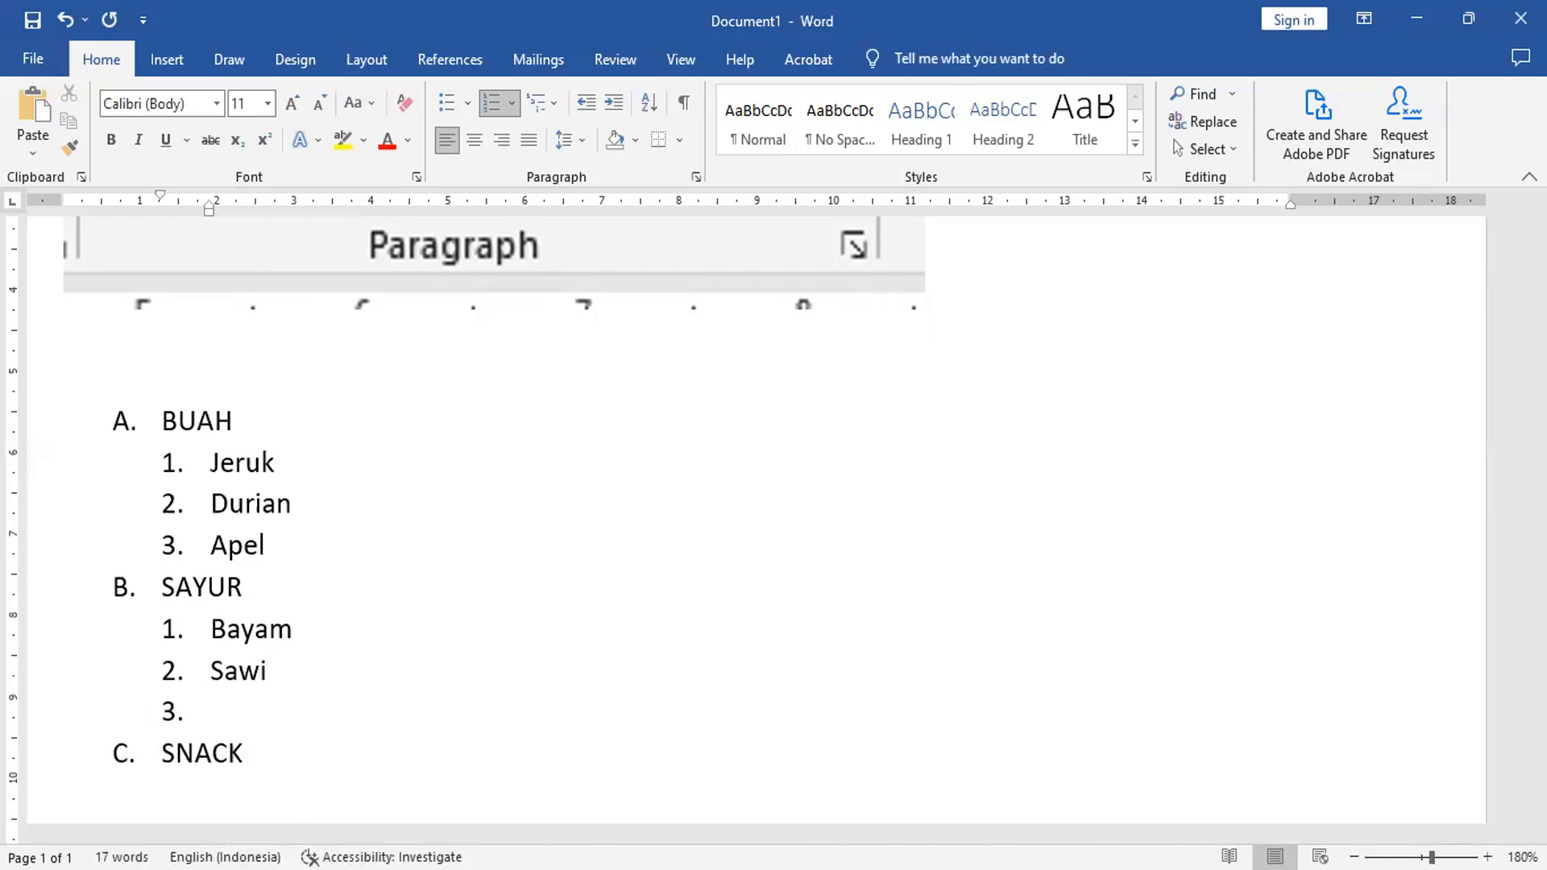
text(Kobis)
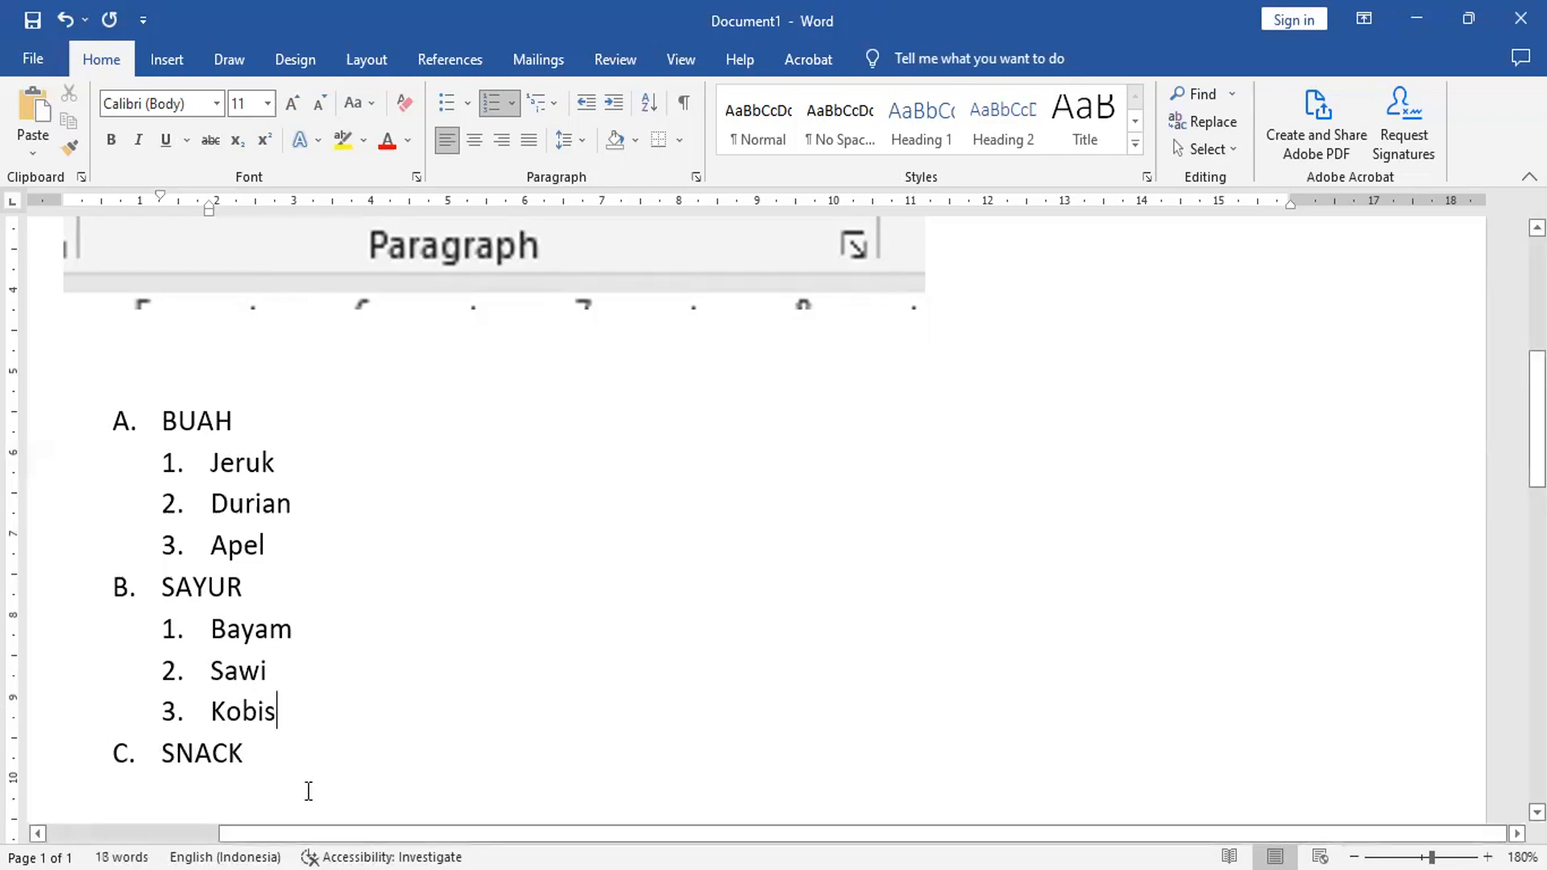
Step: Try to start an indented numbered sublist with 1. below SNACK, and end the empty numbering
click(268, 755)
key(Return)
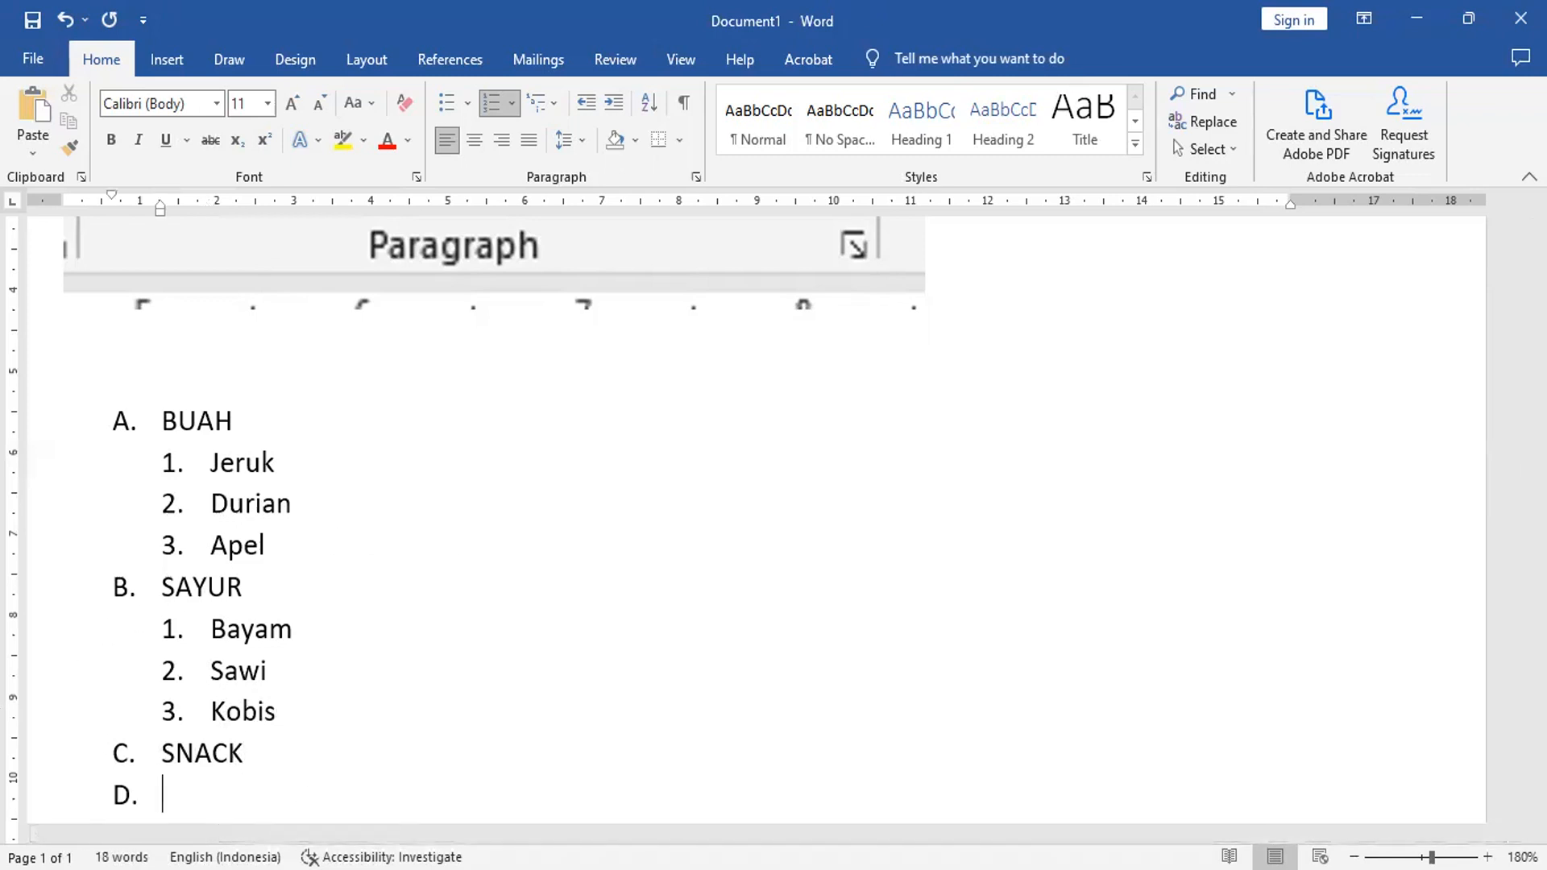
key(BackSpace)
text(1.)
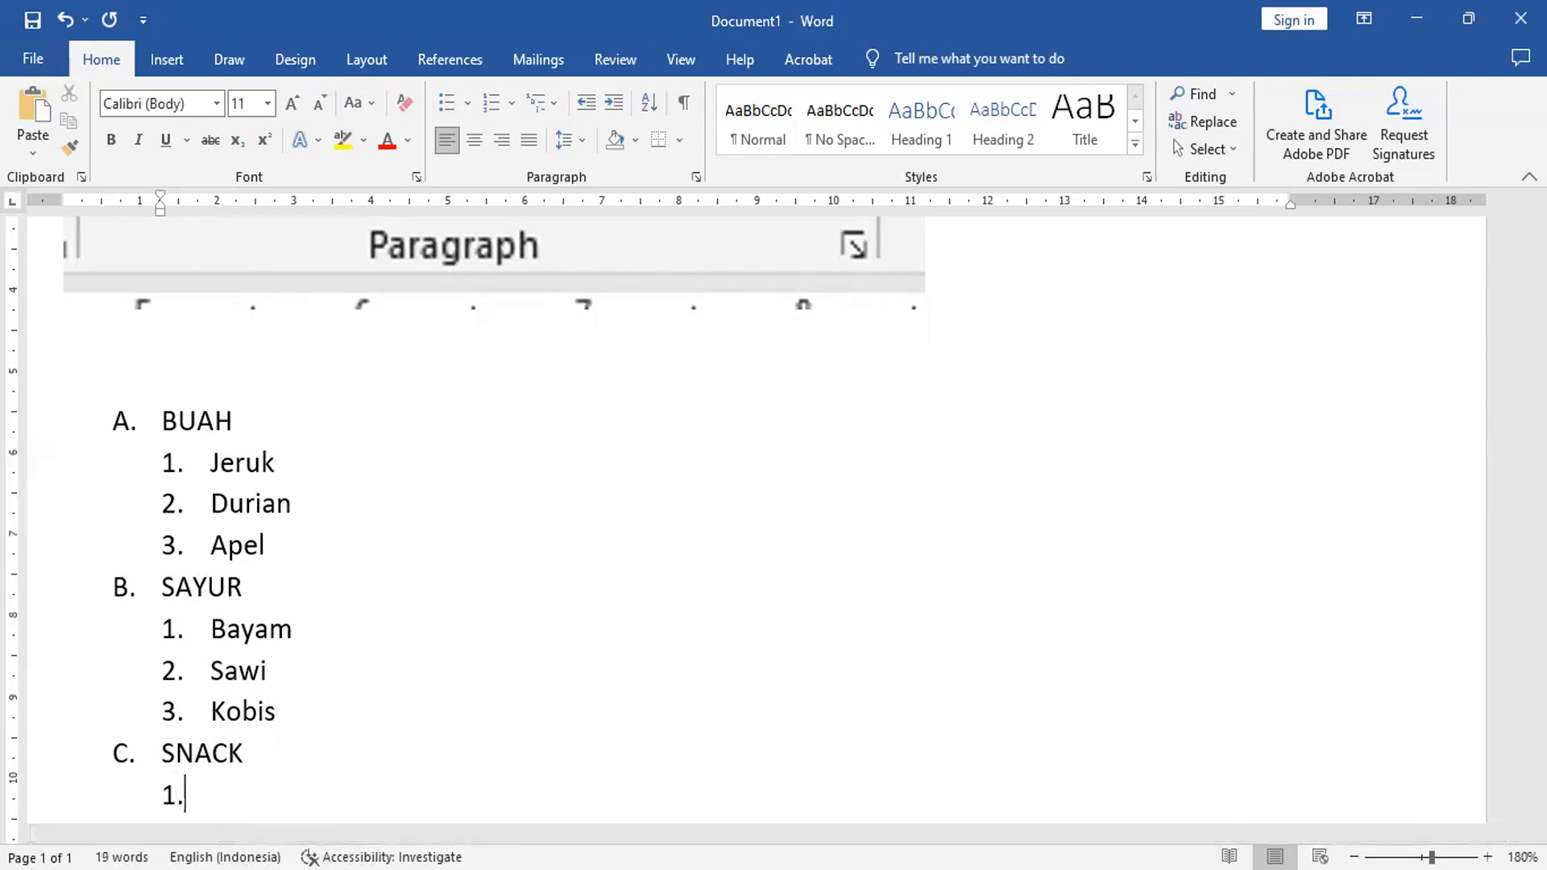
key(BackSpace)
key(BackSpace)
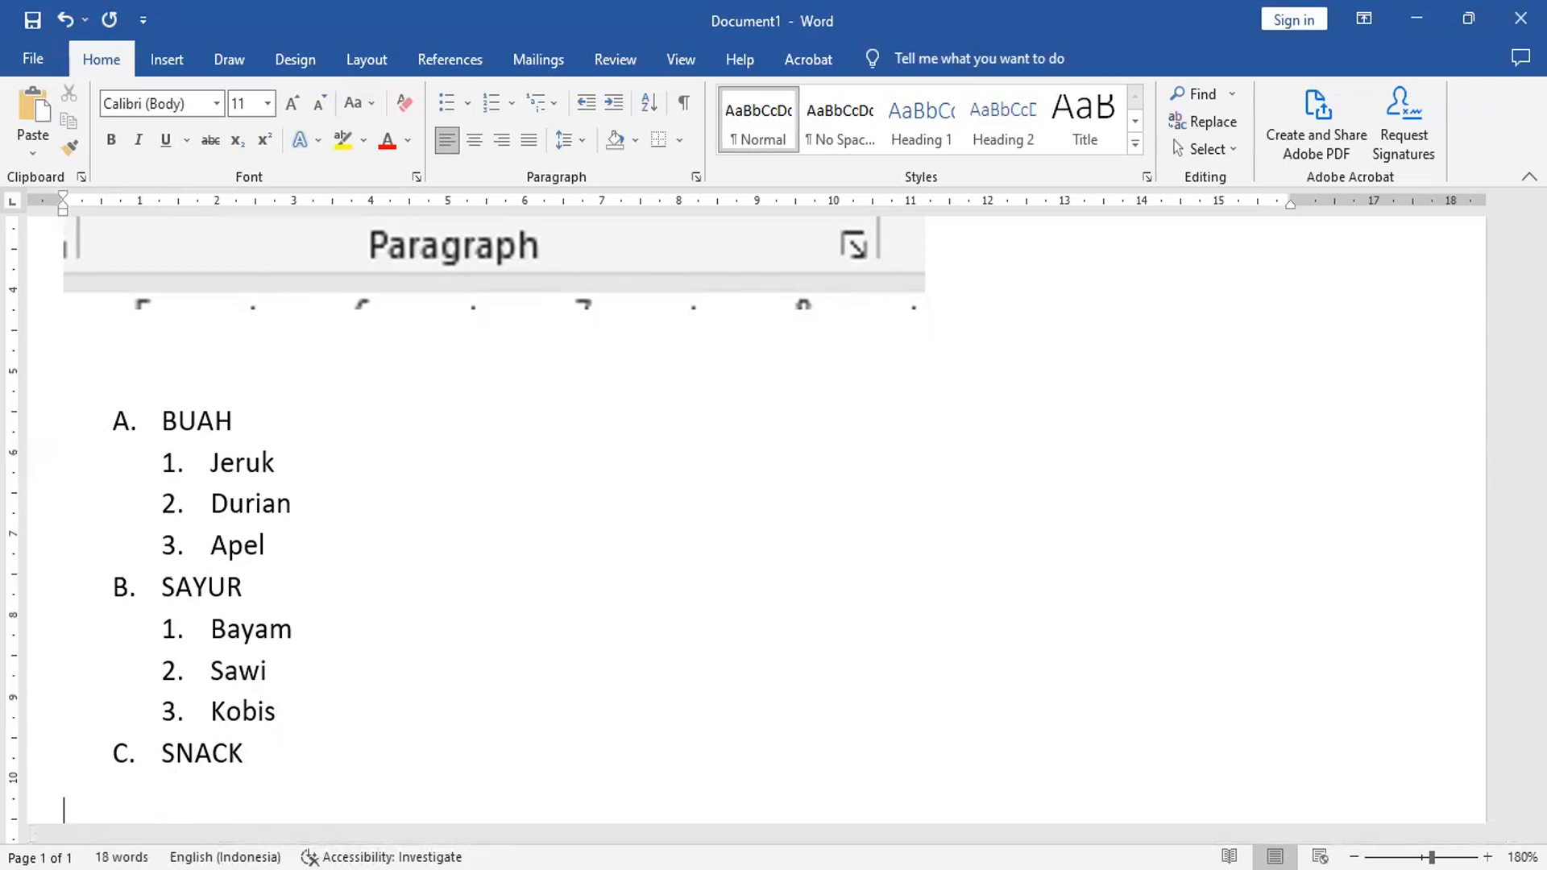
key(BackSpace)
key(Return)
key(BackSpace)
text(1.)
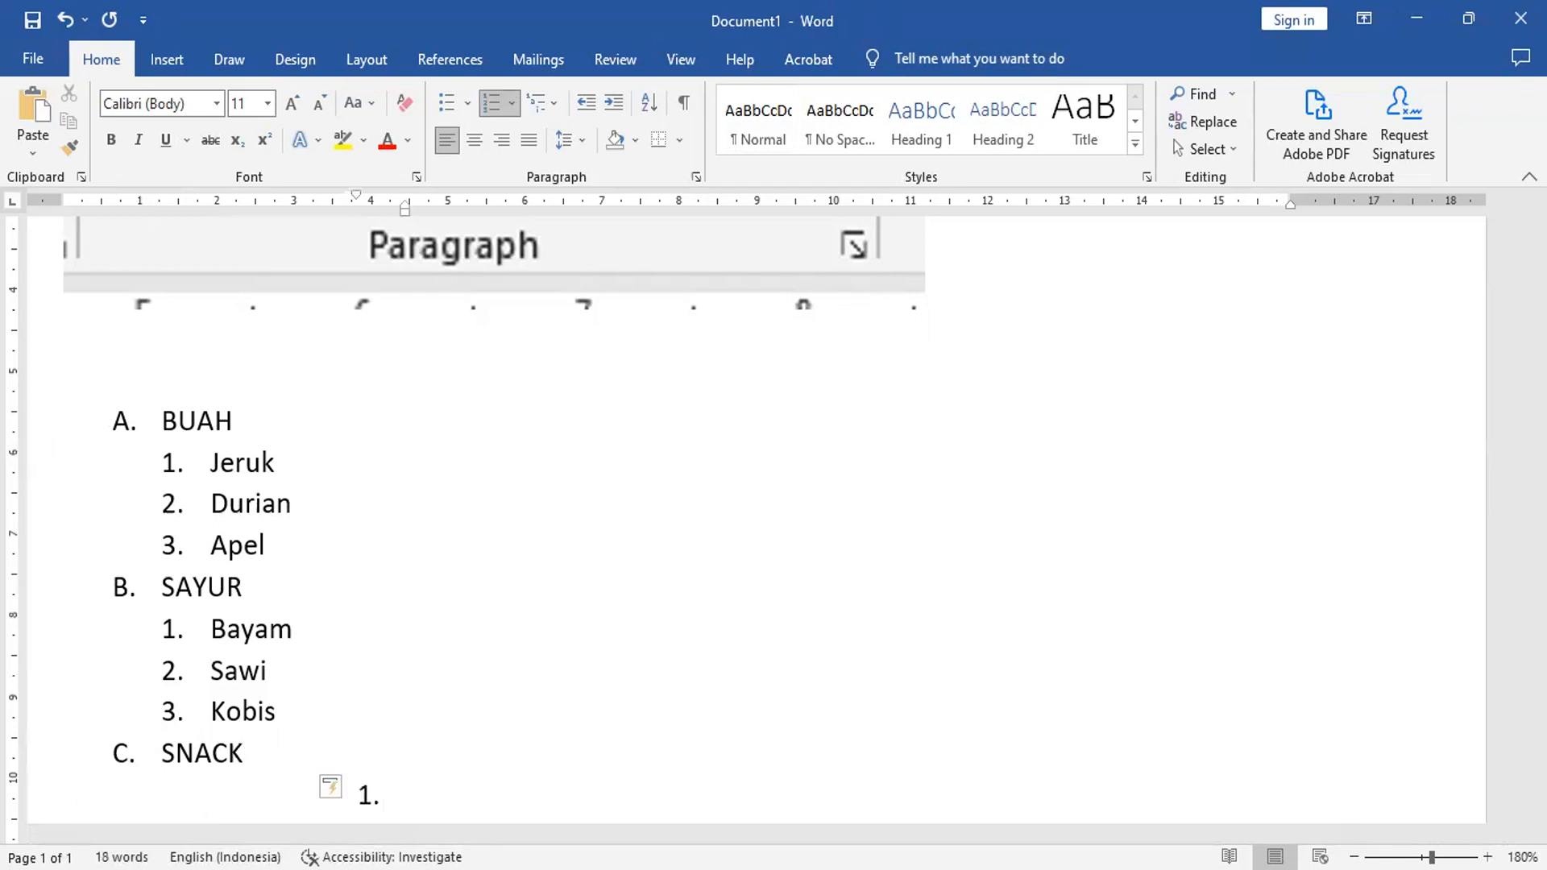
key(Return)
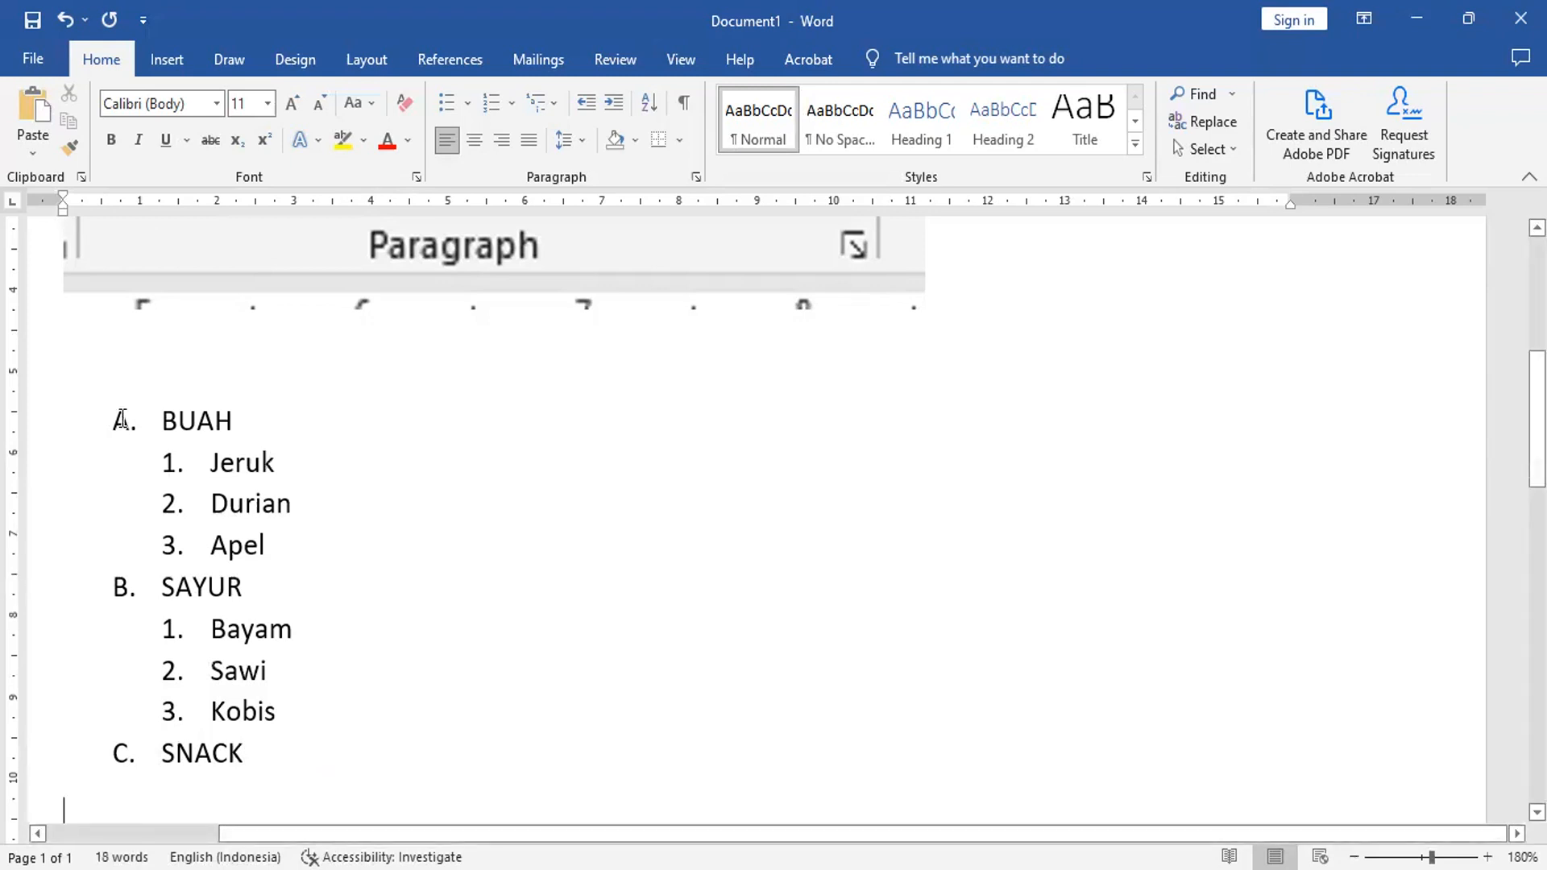
Step: Try the 1) a) i) multilevel format on the list lines from BUAH through Kobis, and undo it
click(152, 419)
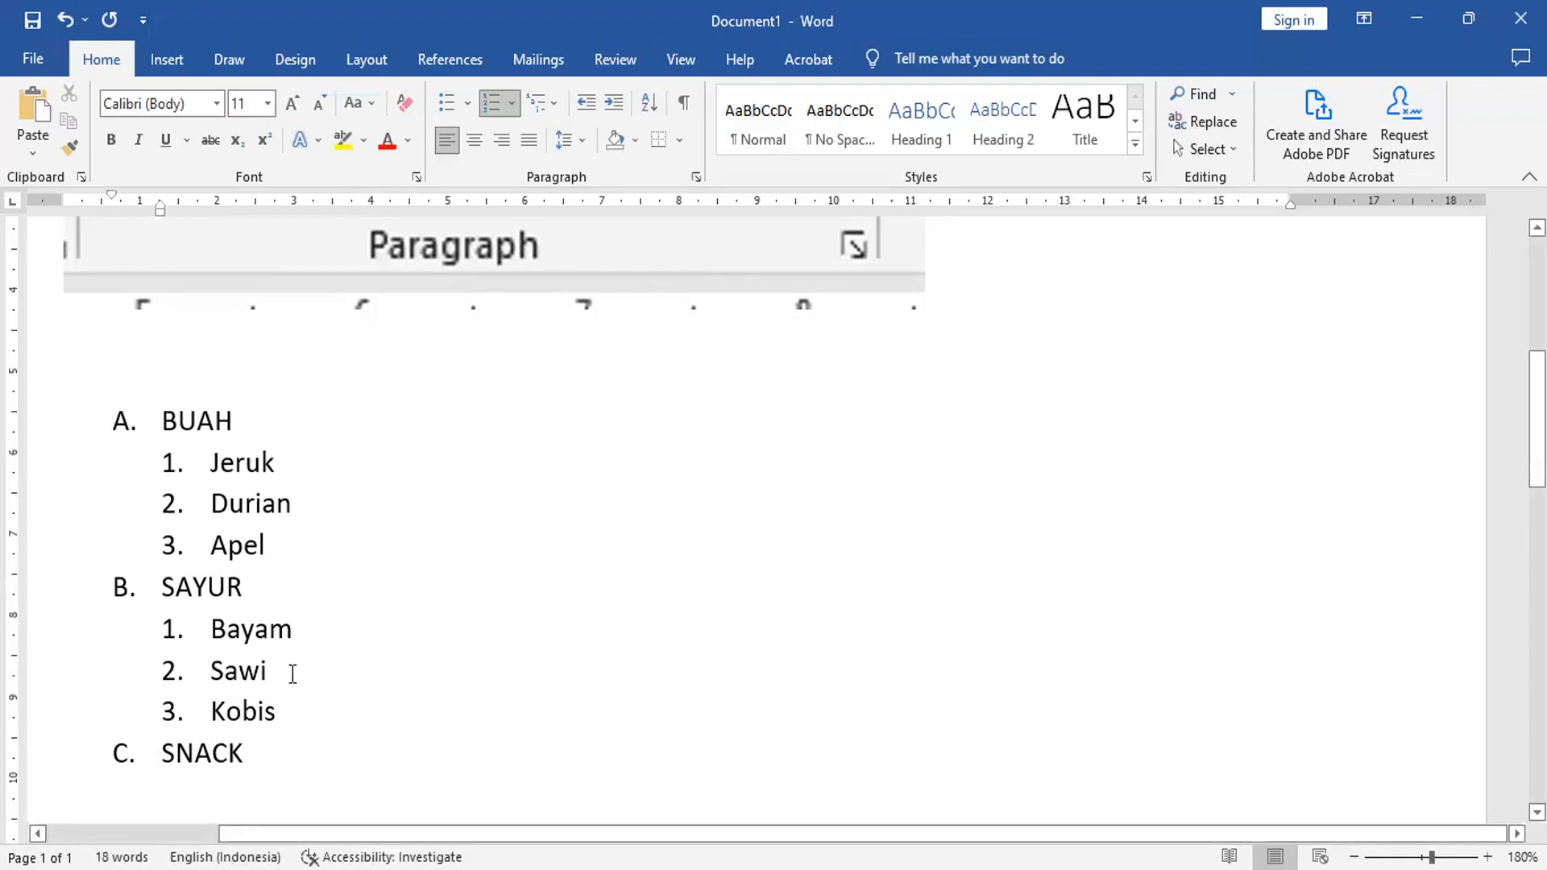
shift+click(306, 729)
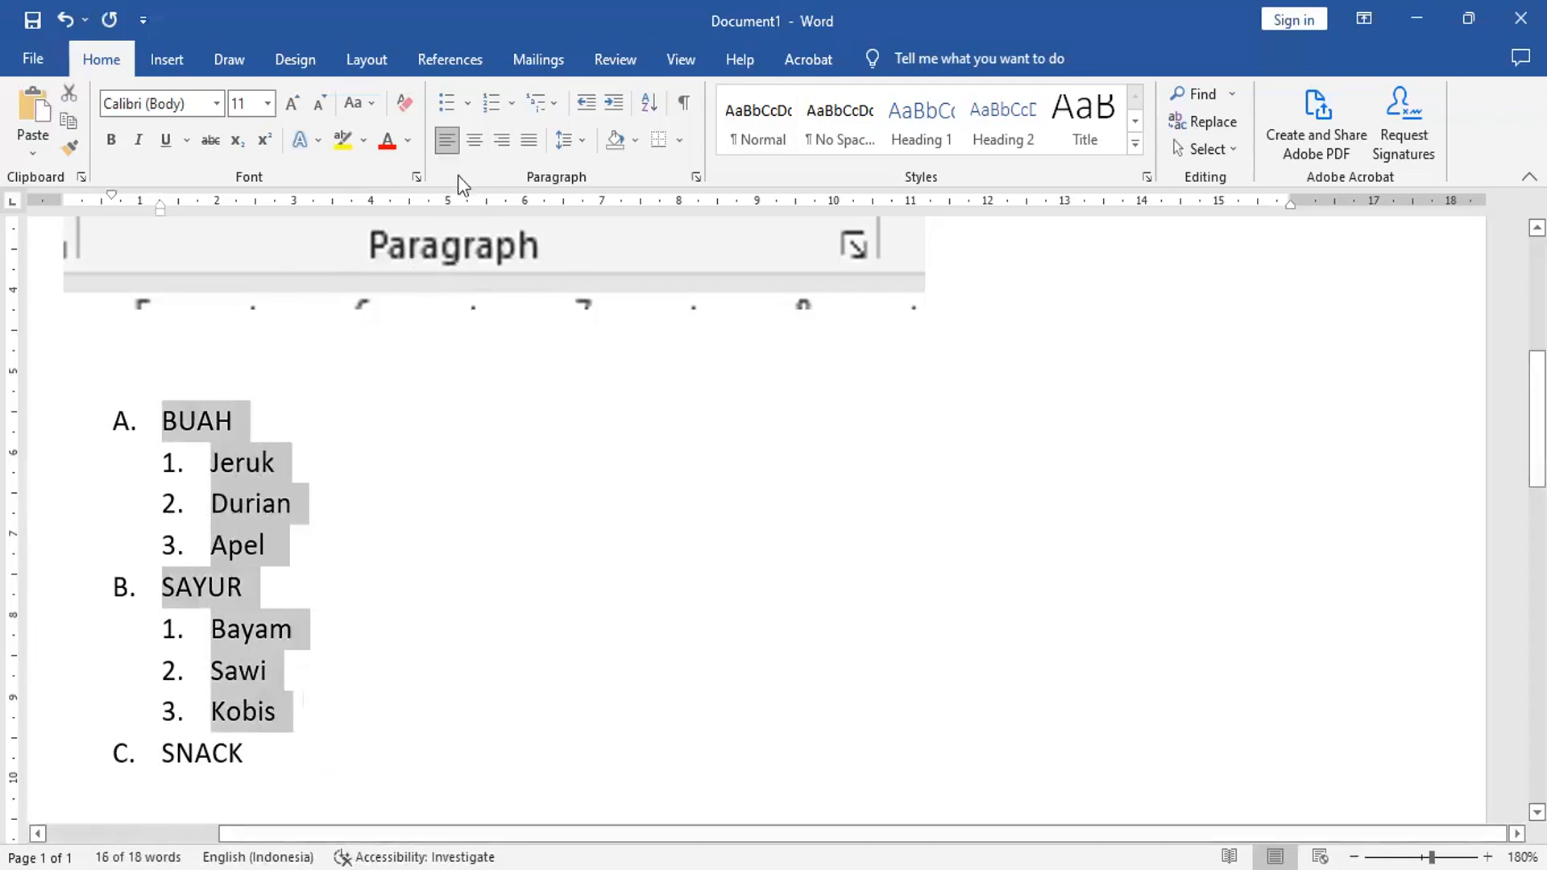
click(519, 104)
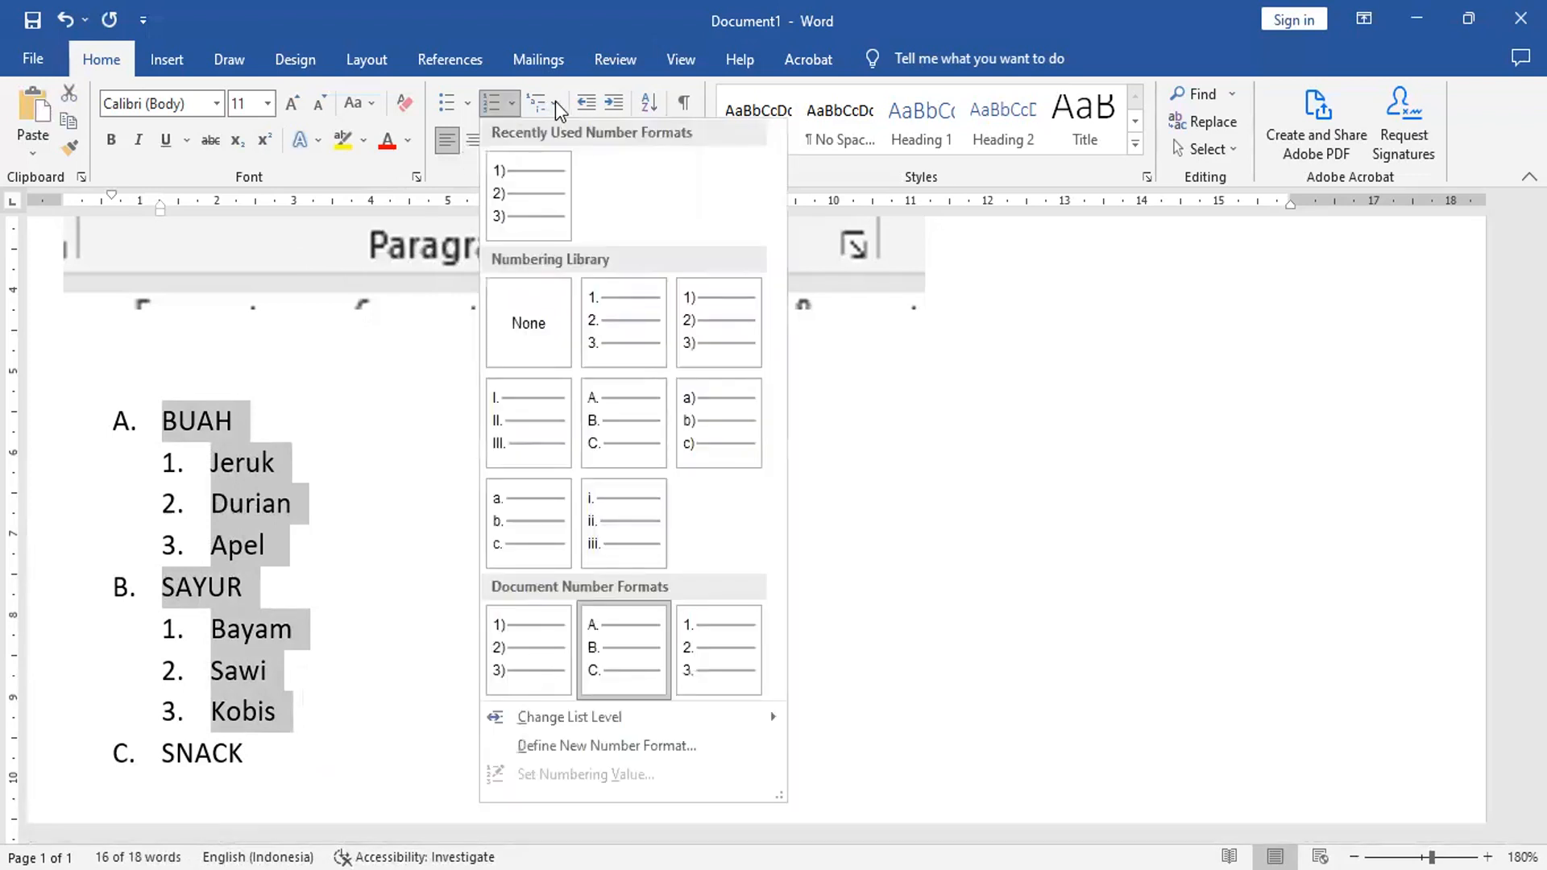
click(554, 102)
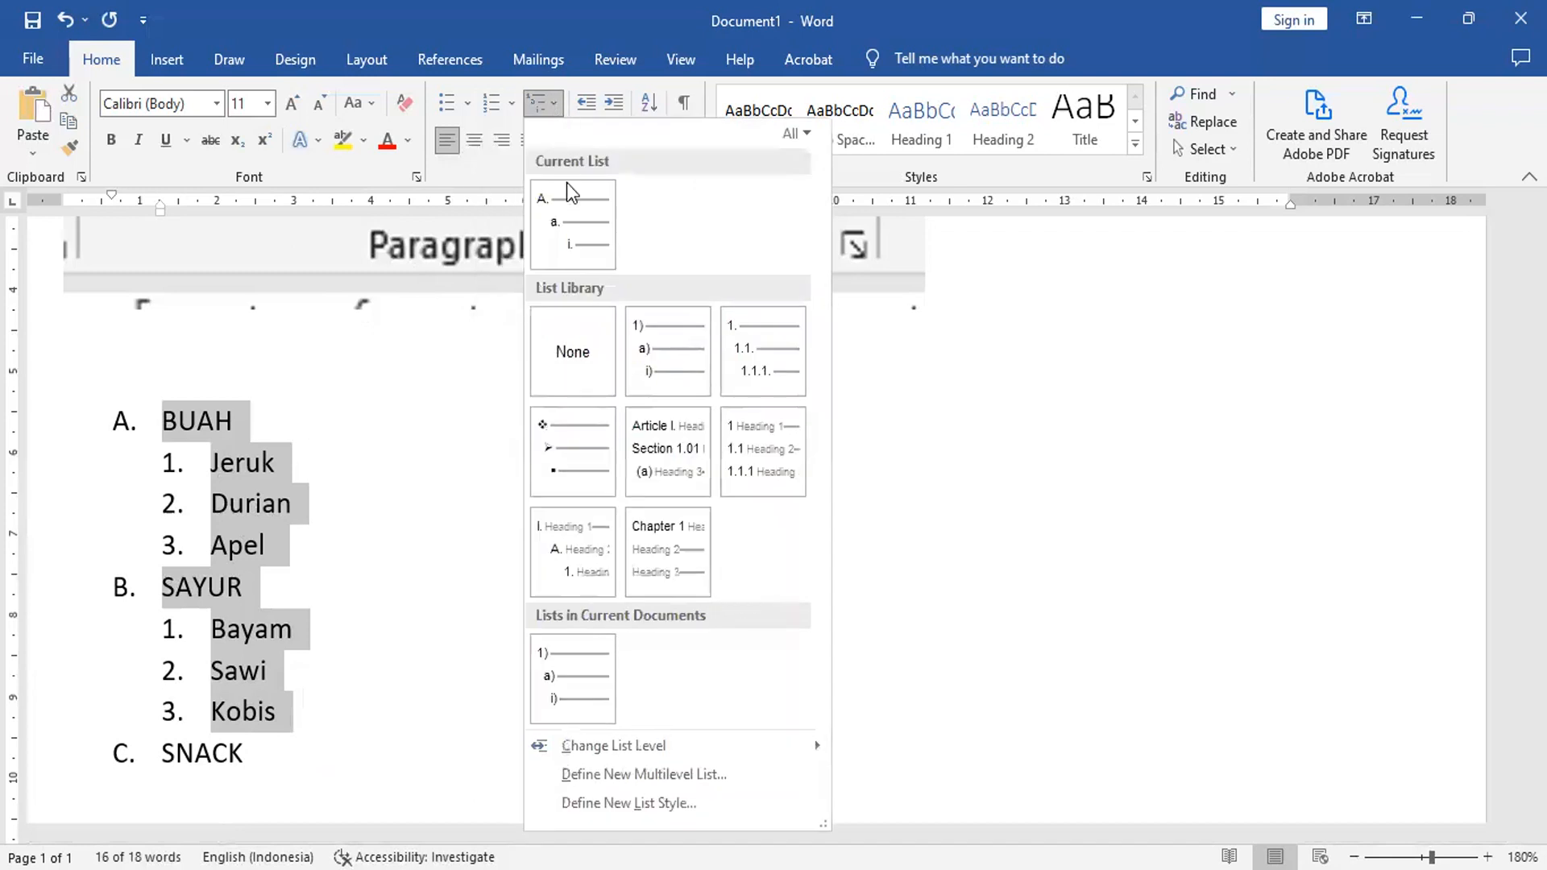
click(641, 349)
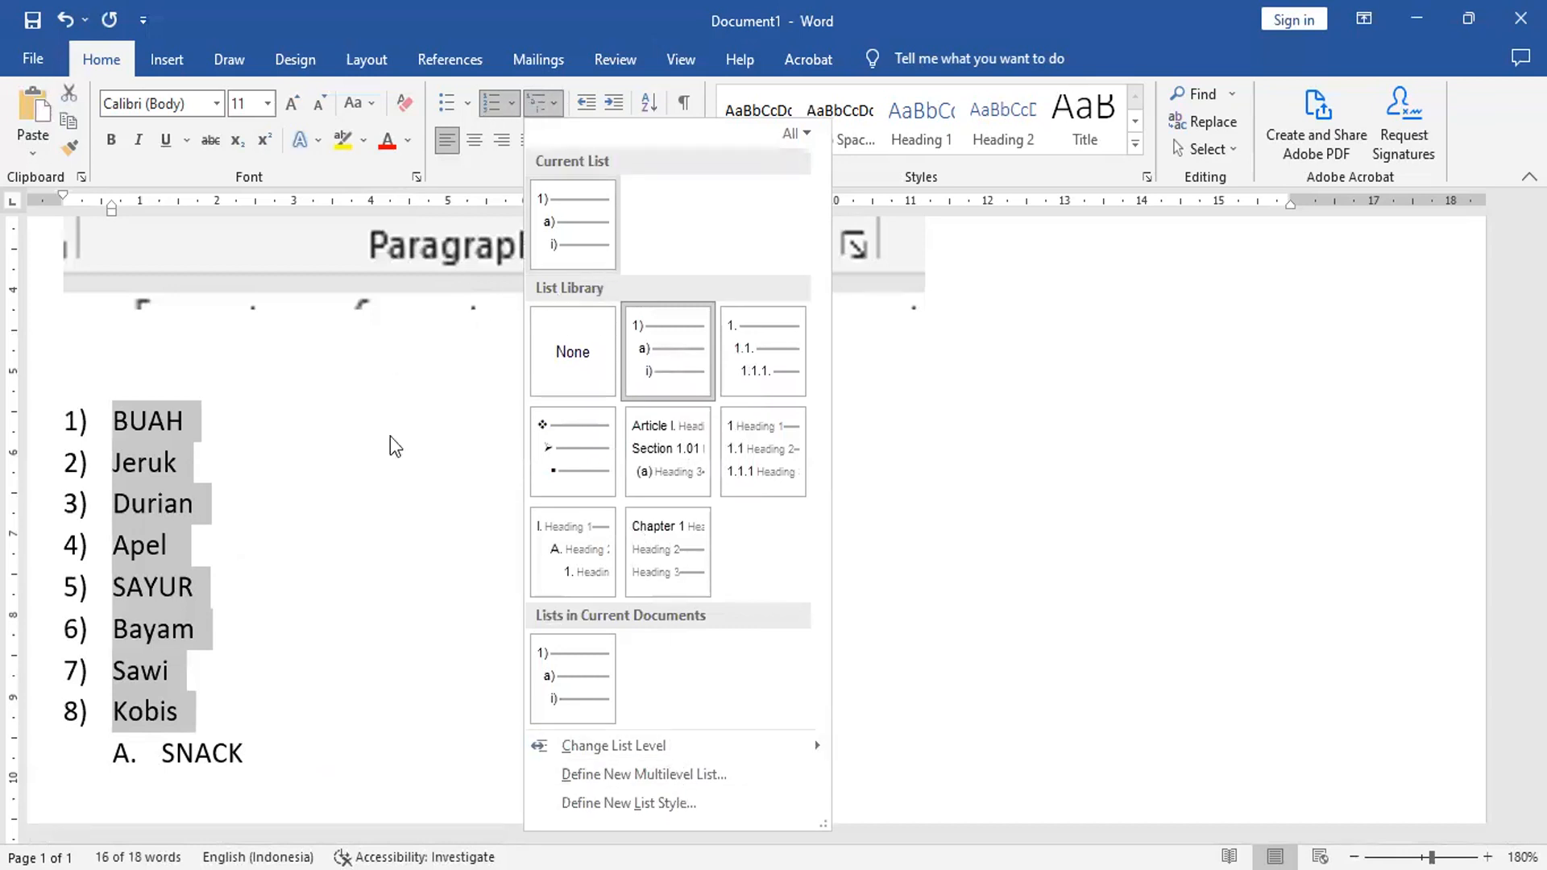
click(65, 20)
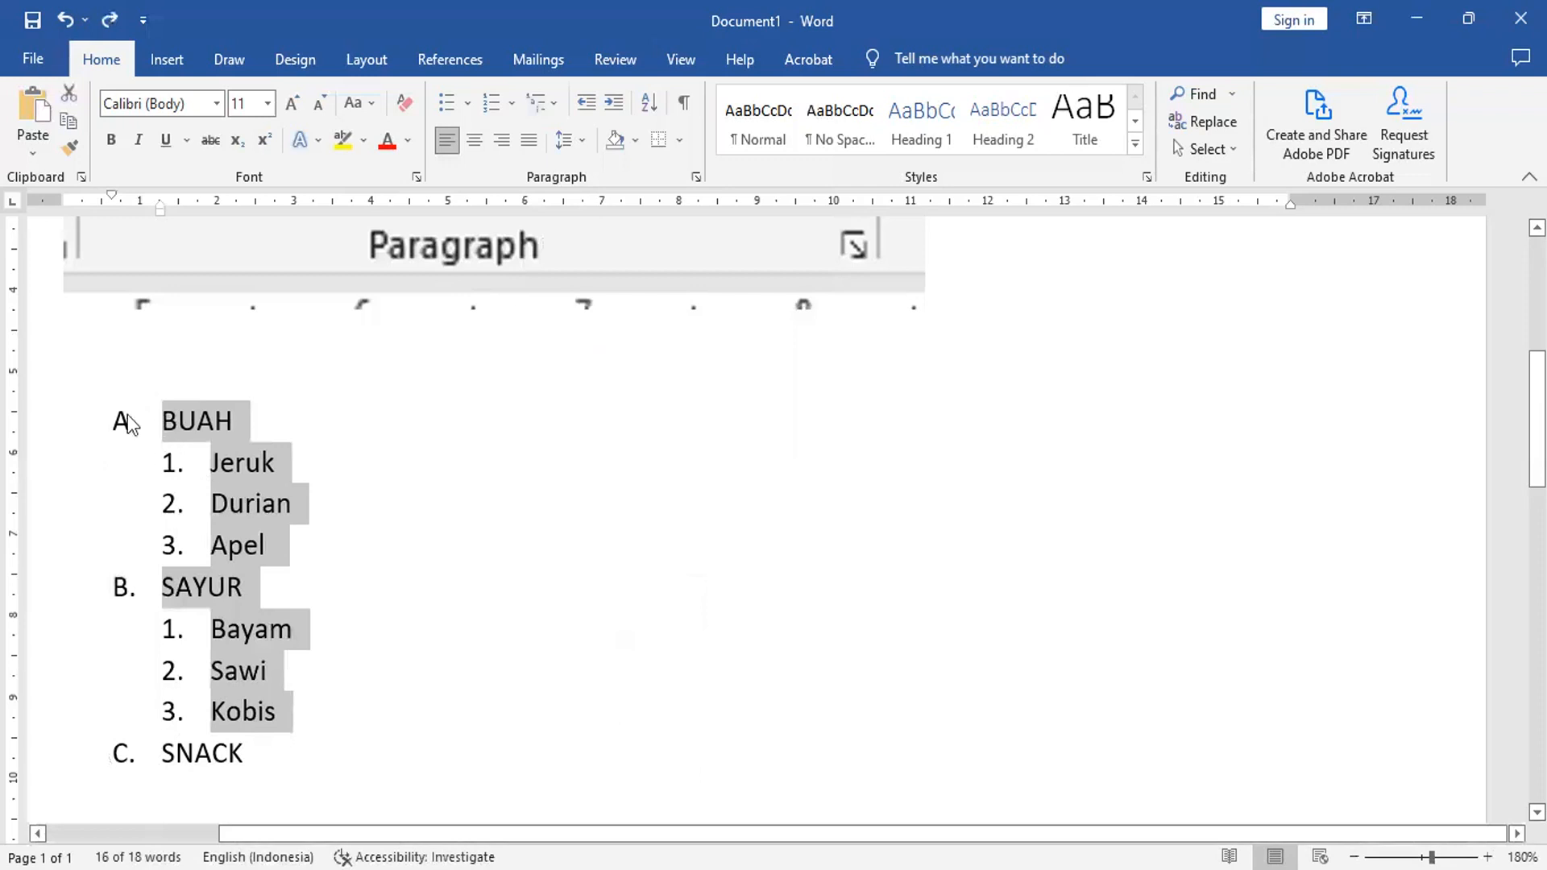
Step: Increase the indent of the whole list from BUAH through SNACK by eleven levels
click(340, 730)
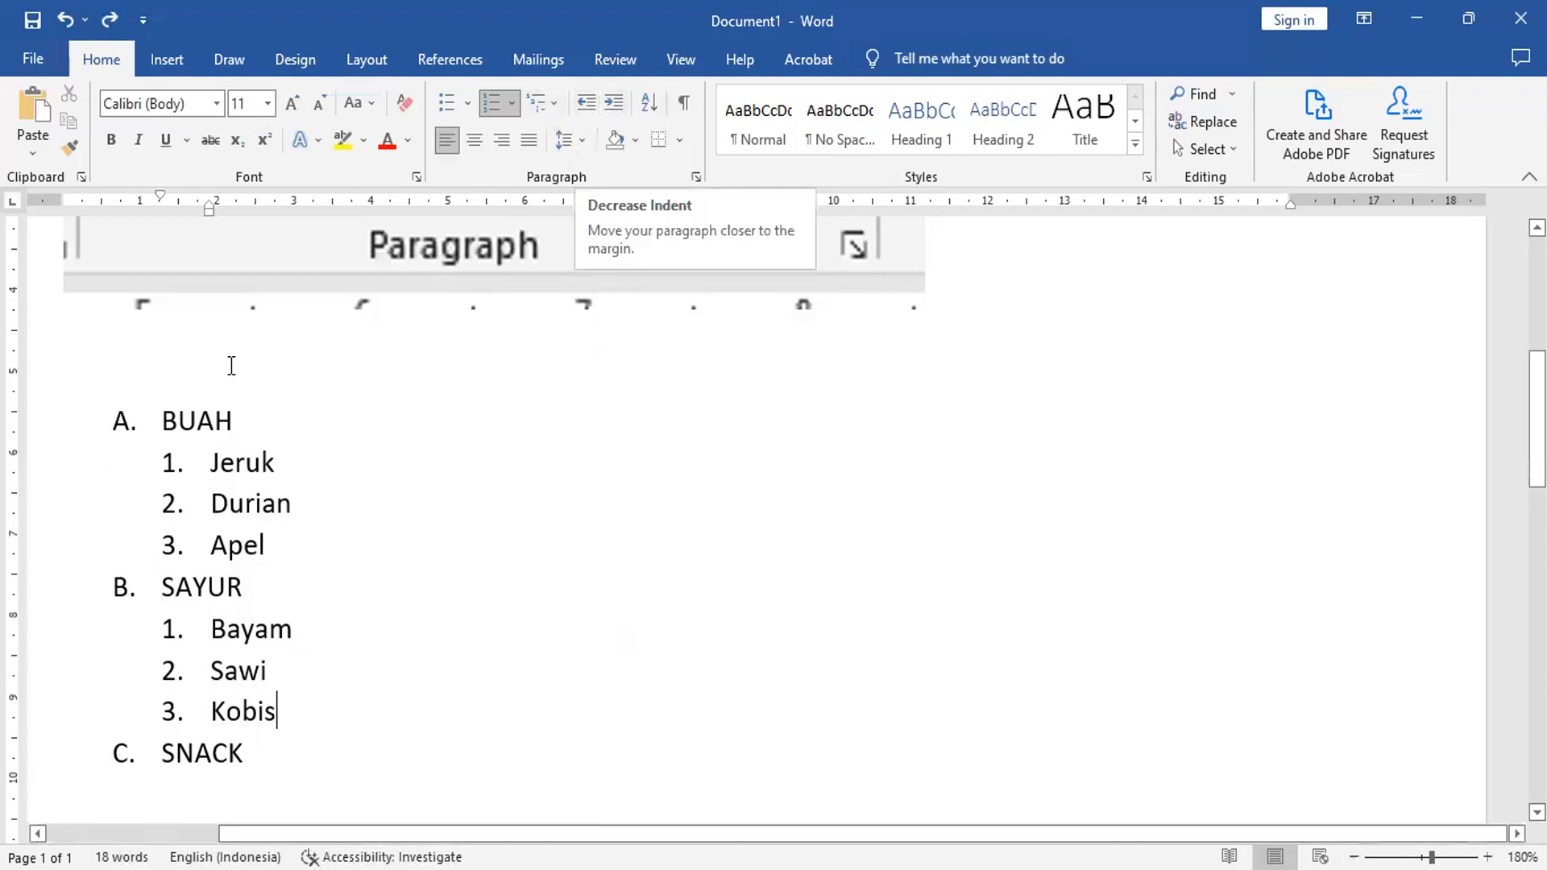
click(159, 423)
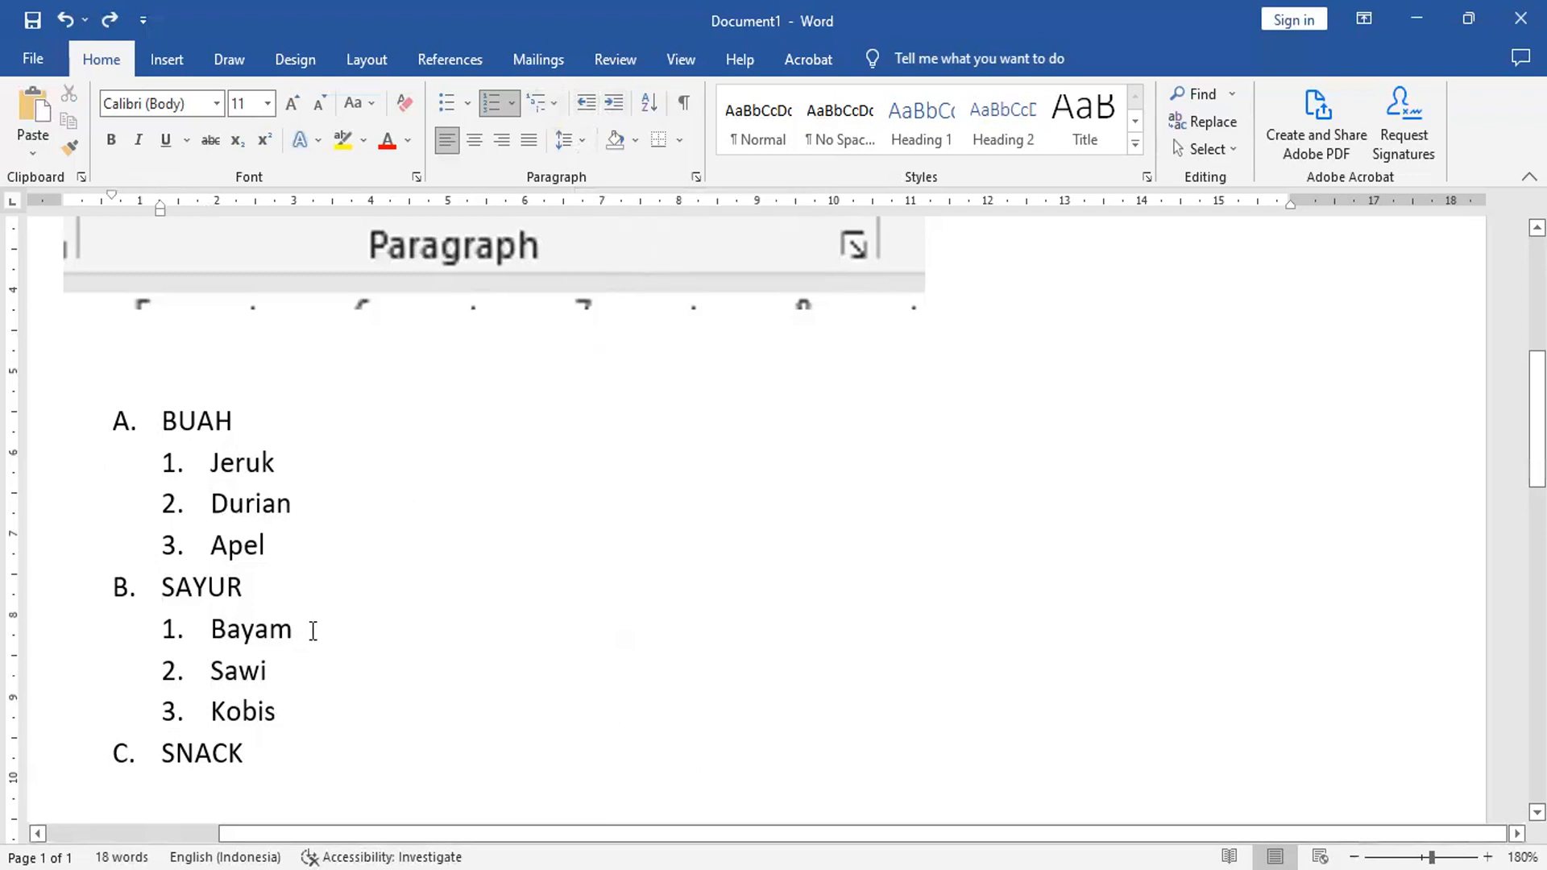
shift+click(274, 751)
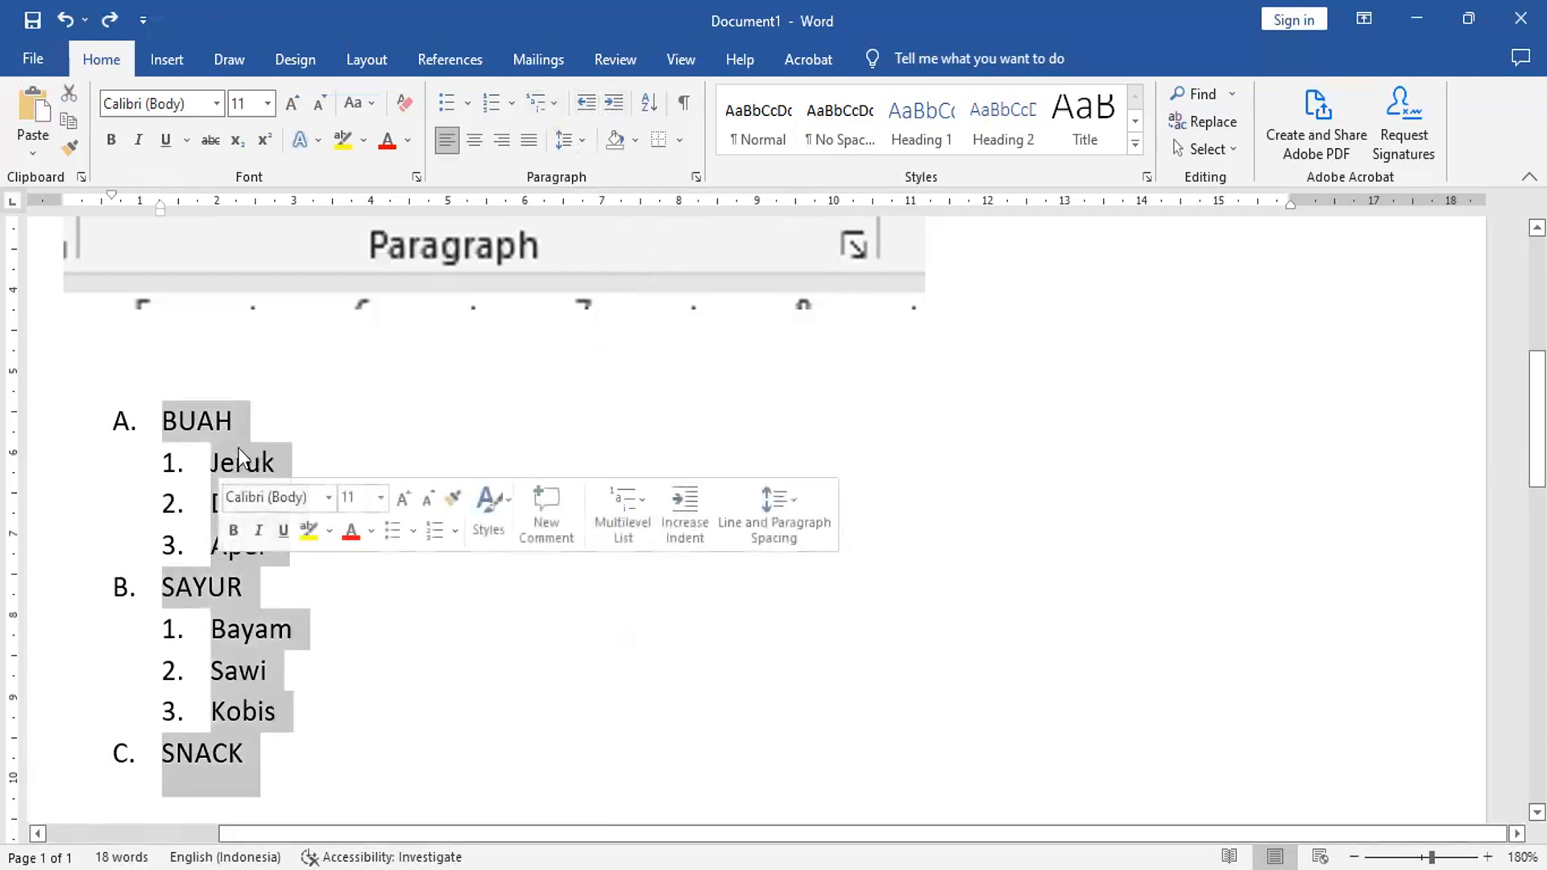
click(617, 102)
click(617, 103)
click(616, 102)
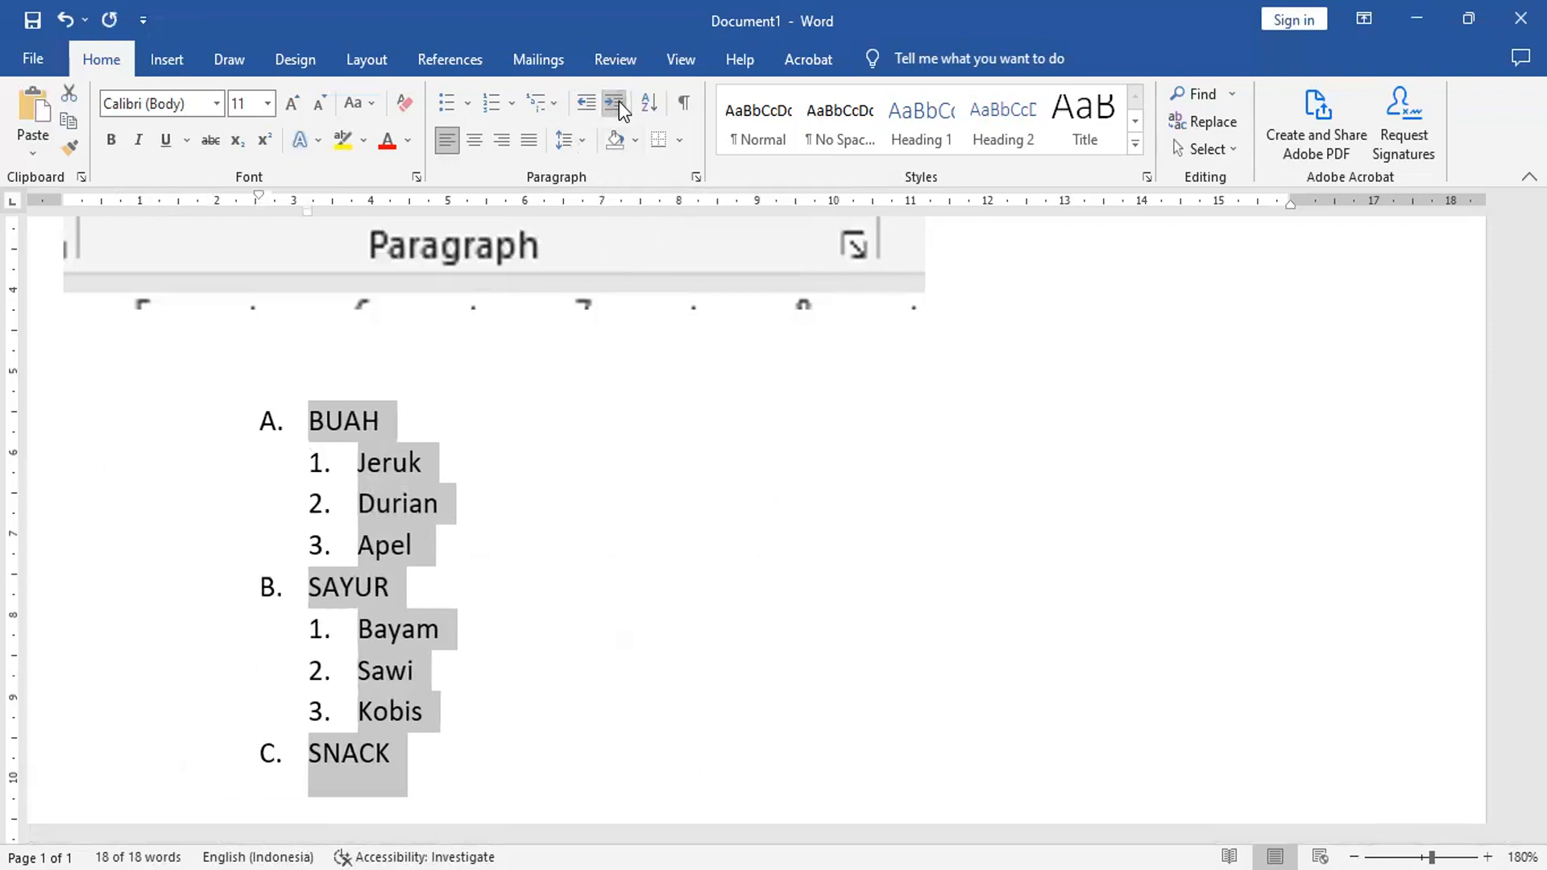
click(616, 103)
click(616, 102)
click(617, 102)
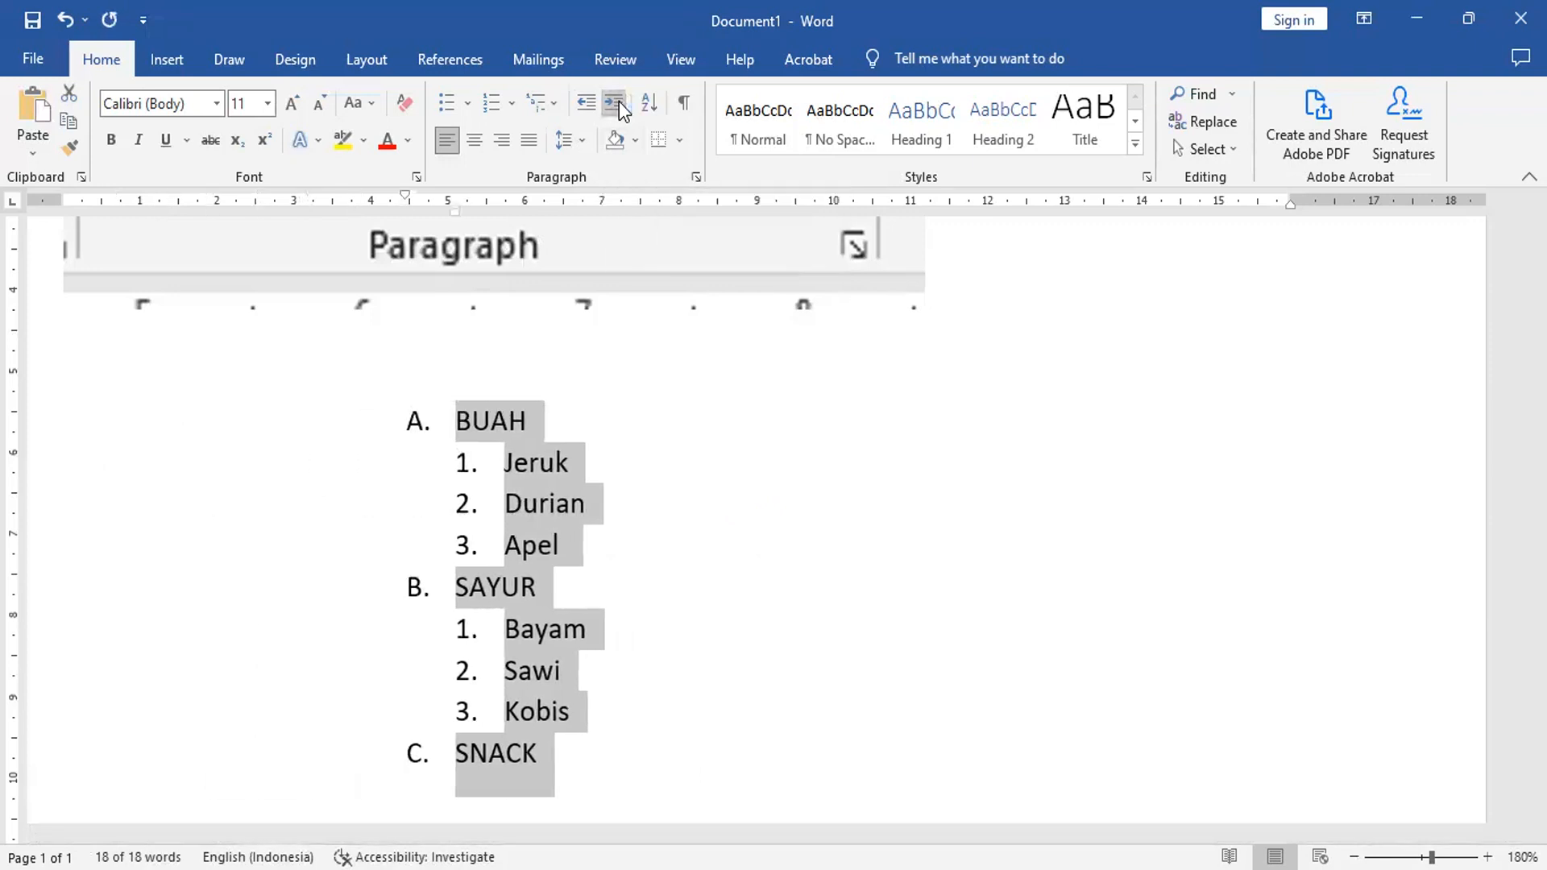
click(617, 102)
click(616, 103)
click(616, 102)
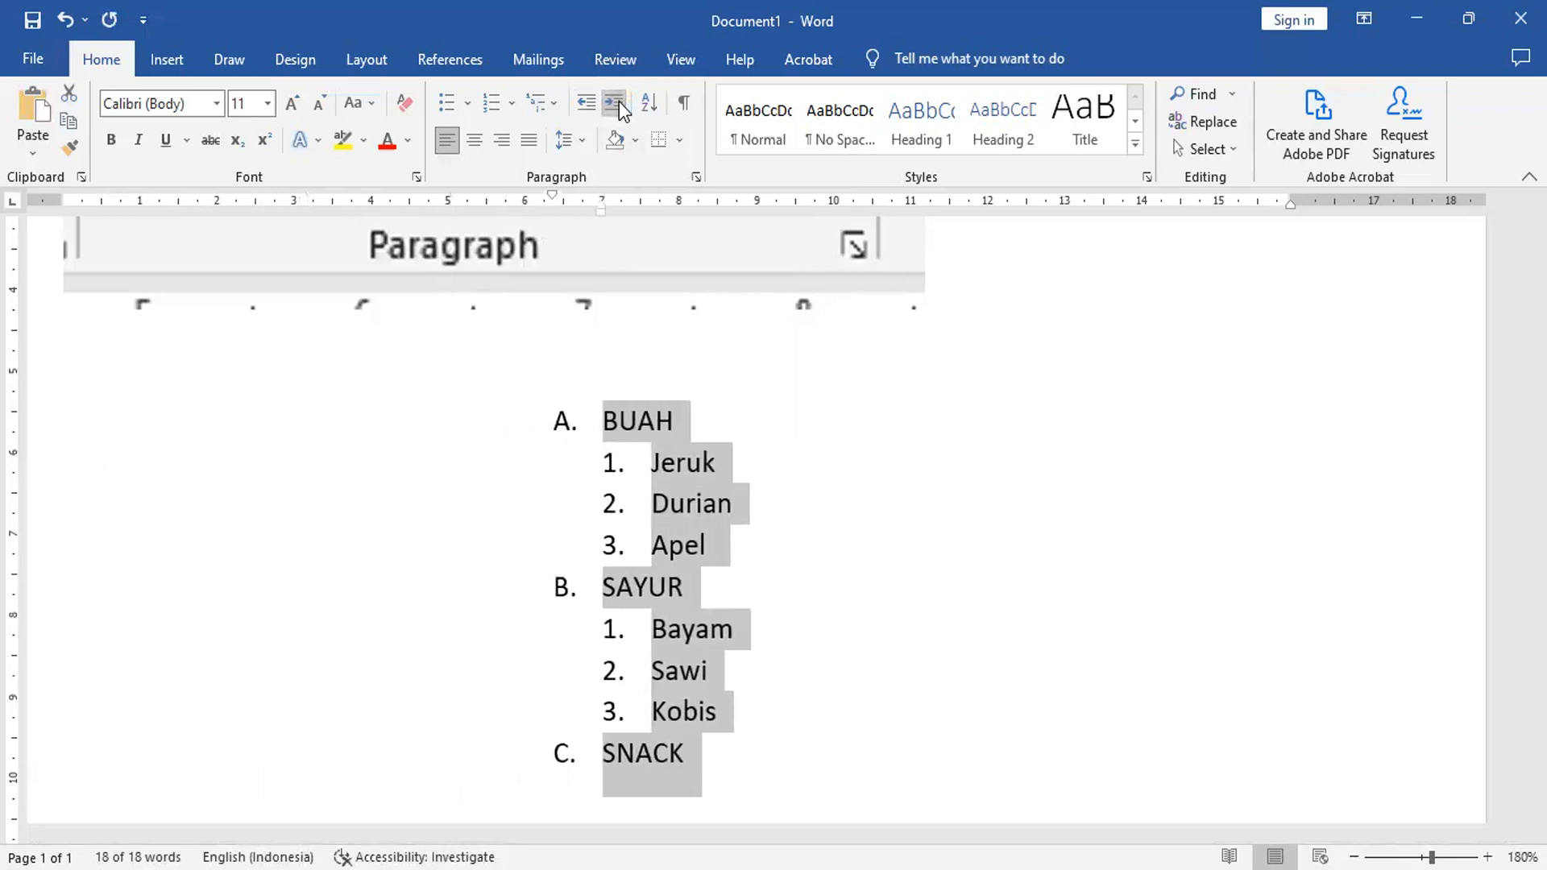
click(616, 102)
click(617, 102)
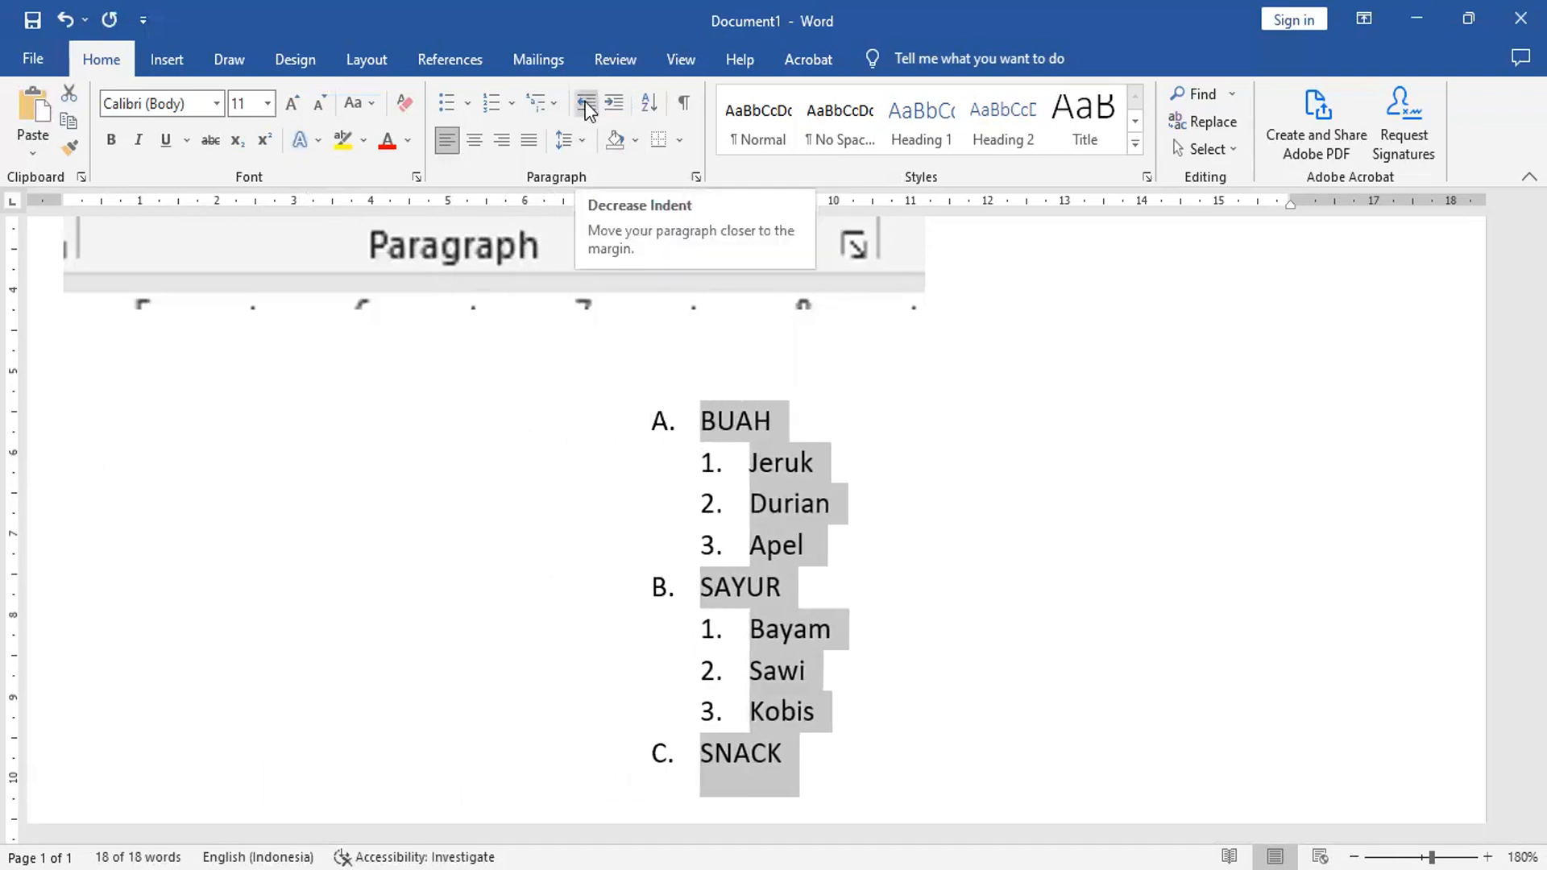
Step: Decrease the indent of the whole list until its lettered items sit at the page's left margin
click(586, 103)
click(586, 103)
click(585, 102)
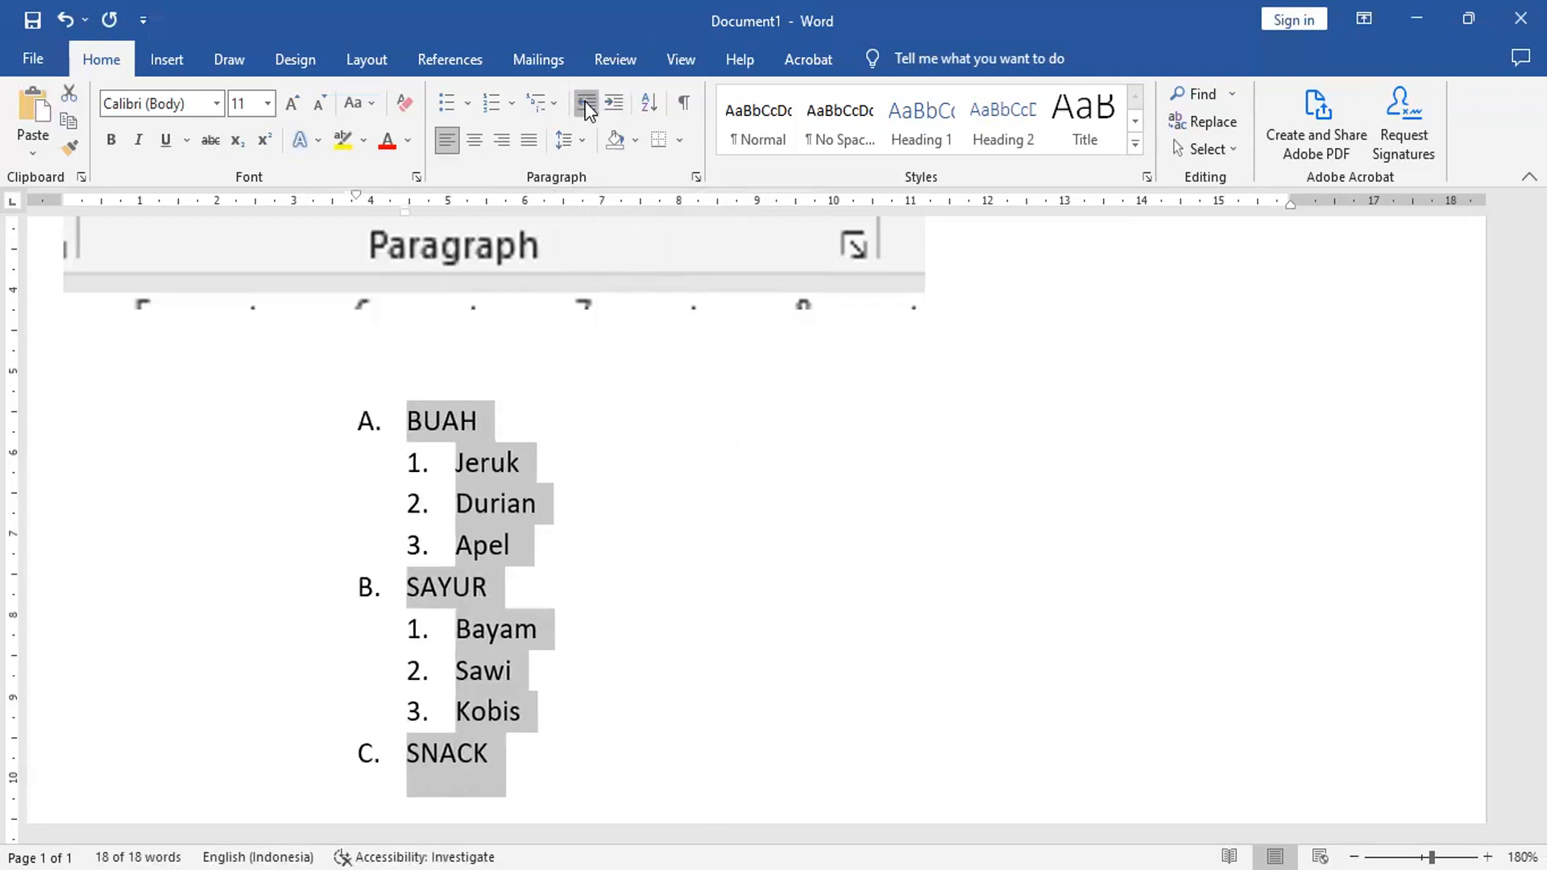
click(585, 103)
click(586, 103)
click(585, 103)
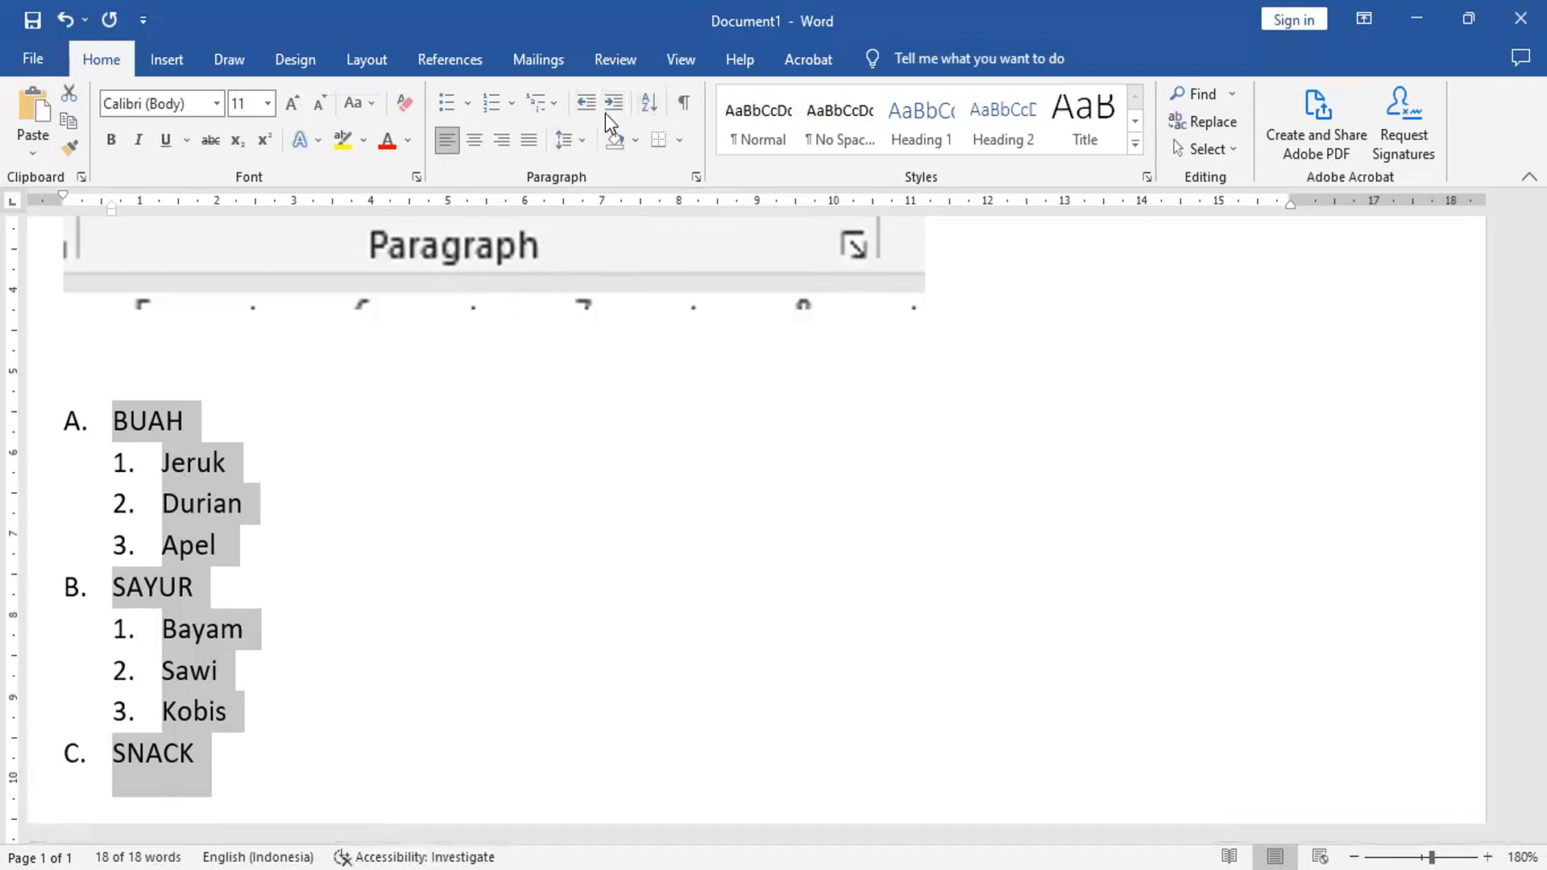
Step: Sort the selected list by paragraphs as text in ascending order, with no header row
click(655, 104)
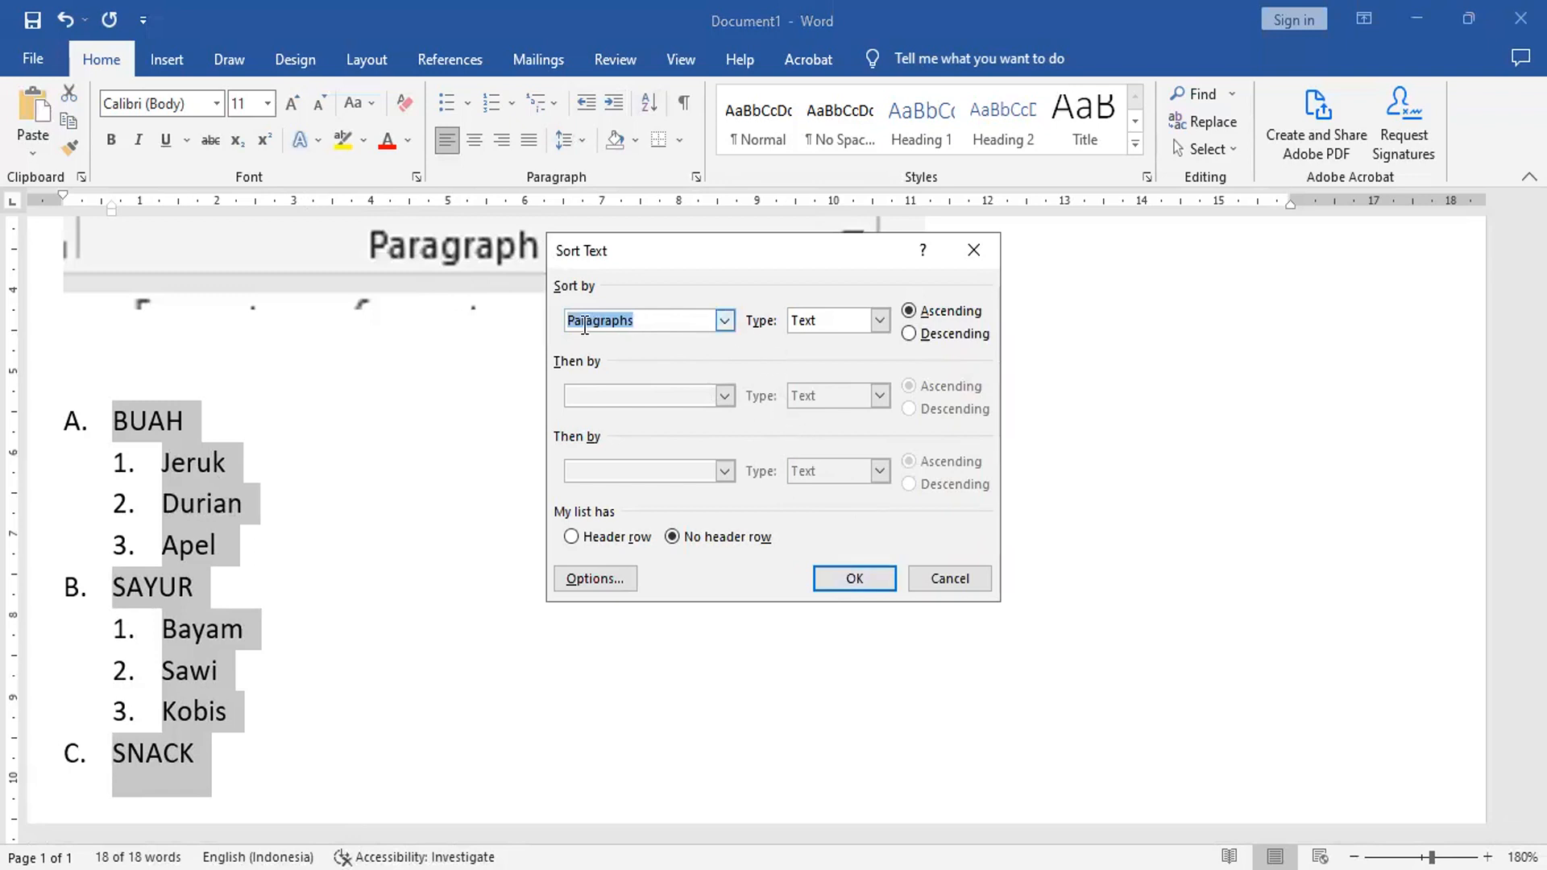
click(725, 321)
click(728, 323)
click(848, 577)
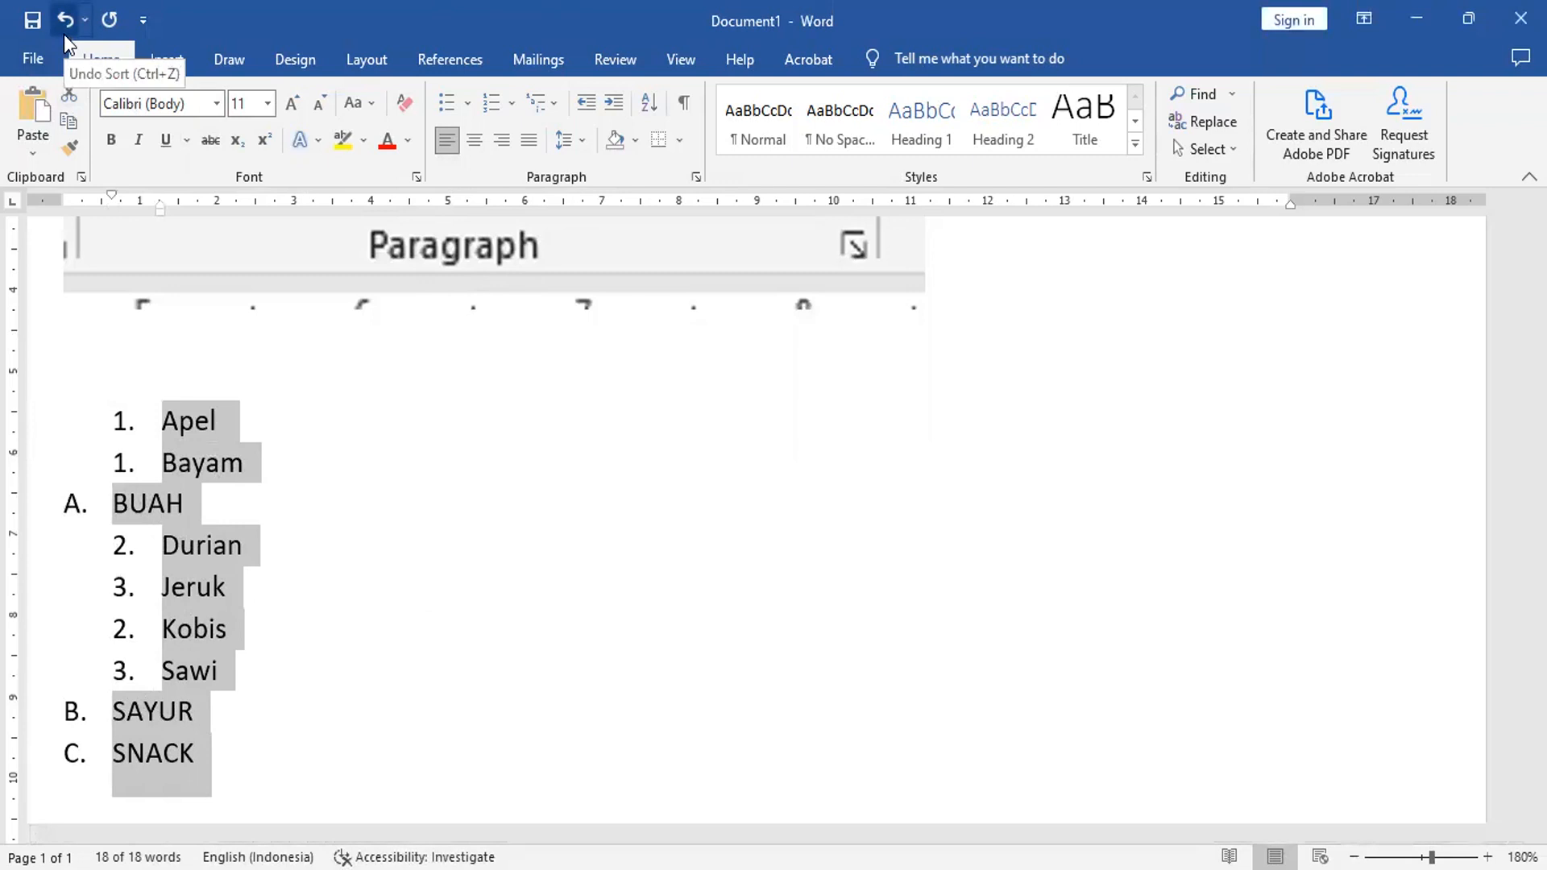
Step: Replace the sorted list with four unsorted first names, each in its own paragraph
key(Delete)
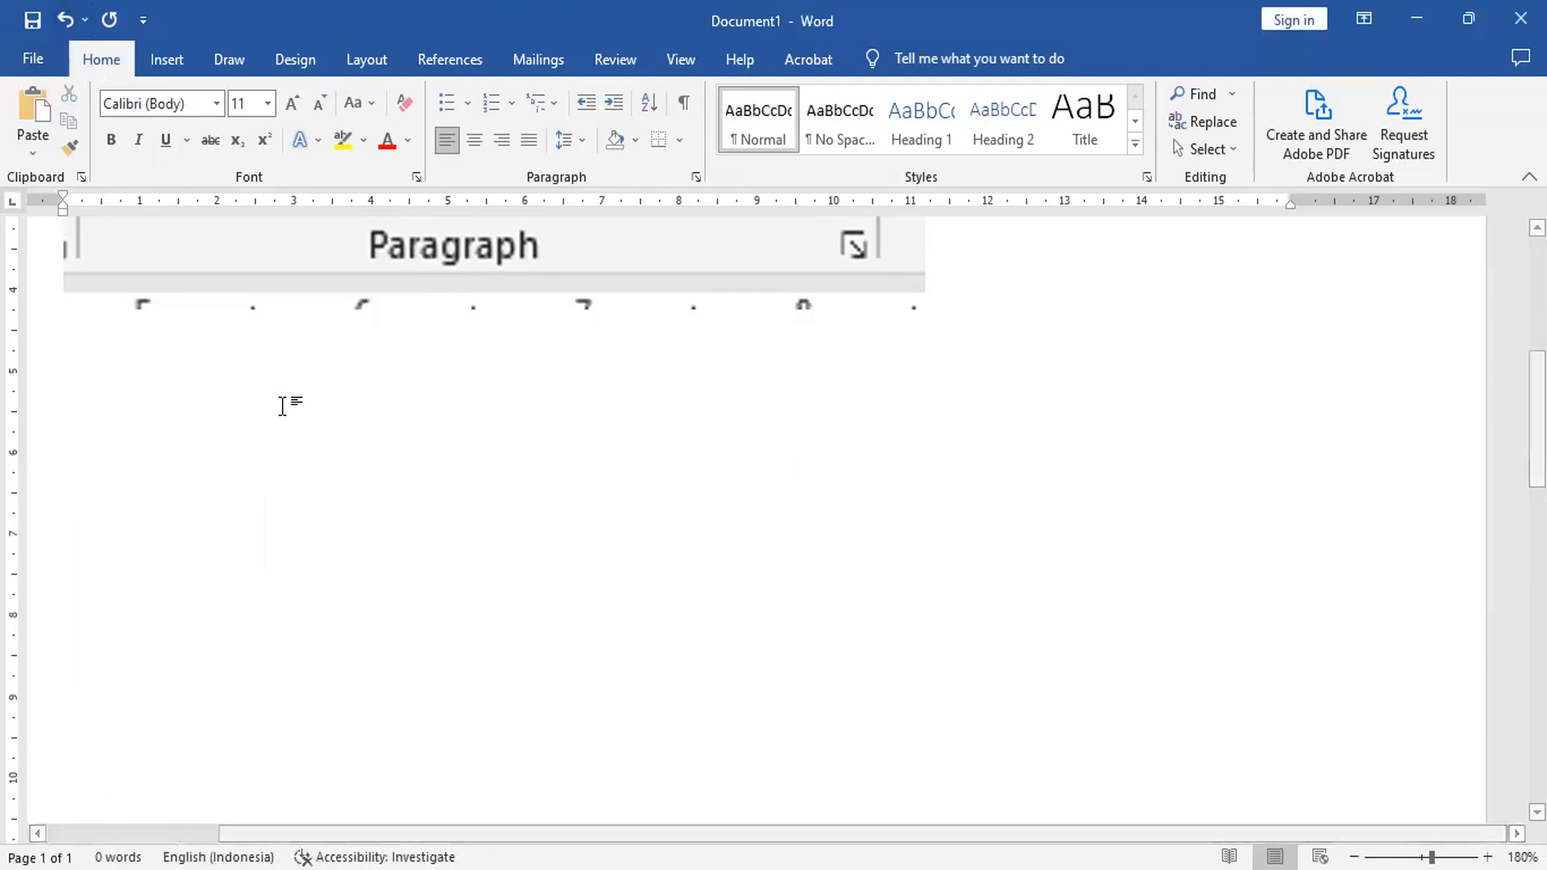
text(fadd)
key(BackSpace)
text(ly)
key(Return)
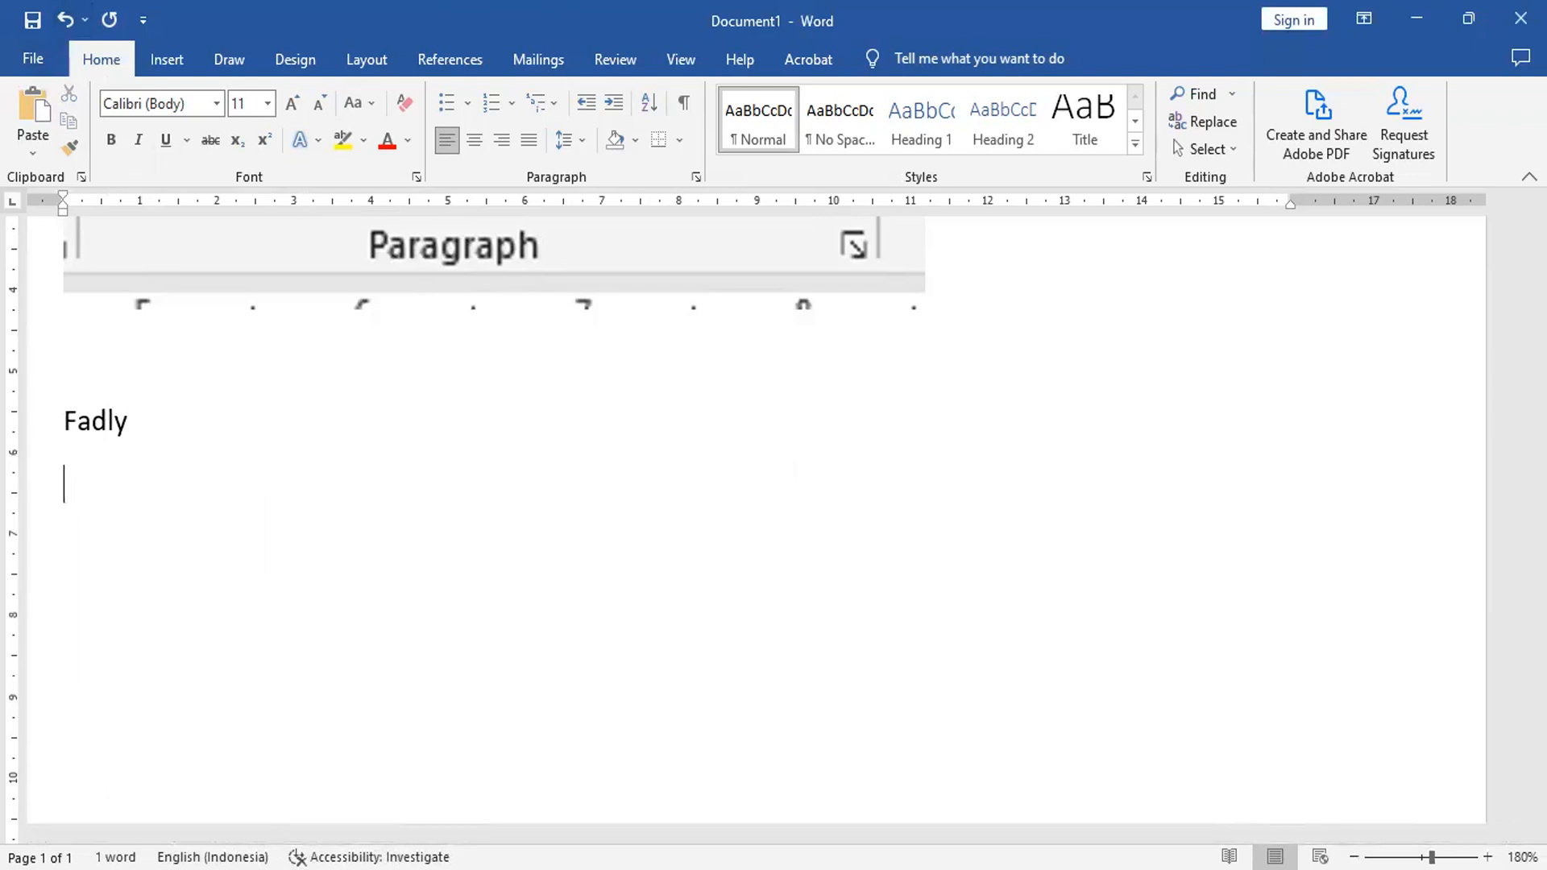
text(ali)
key(Return)
text(zaenal)
key(Return)
text(budi)
key(Return)
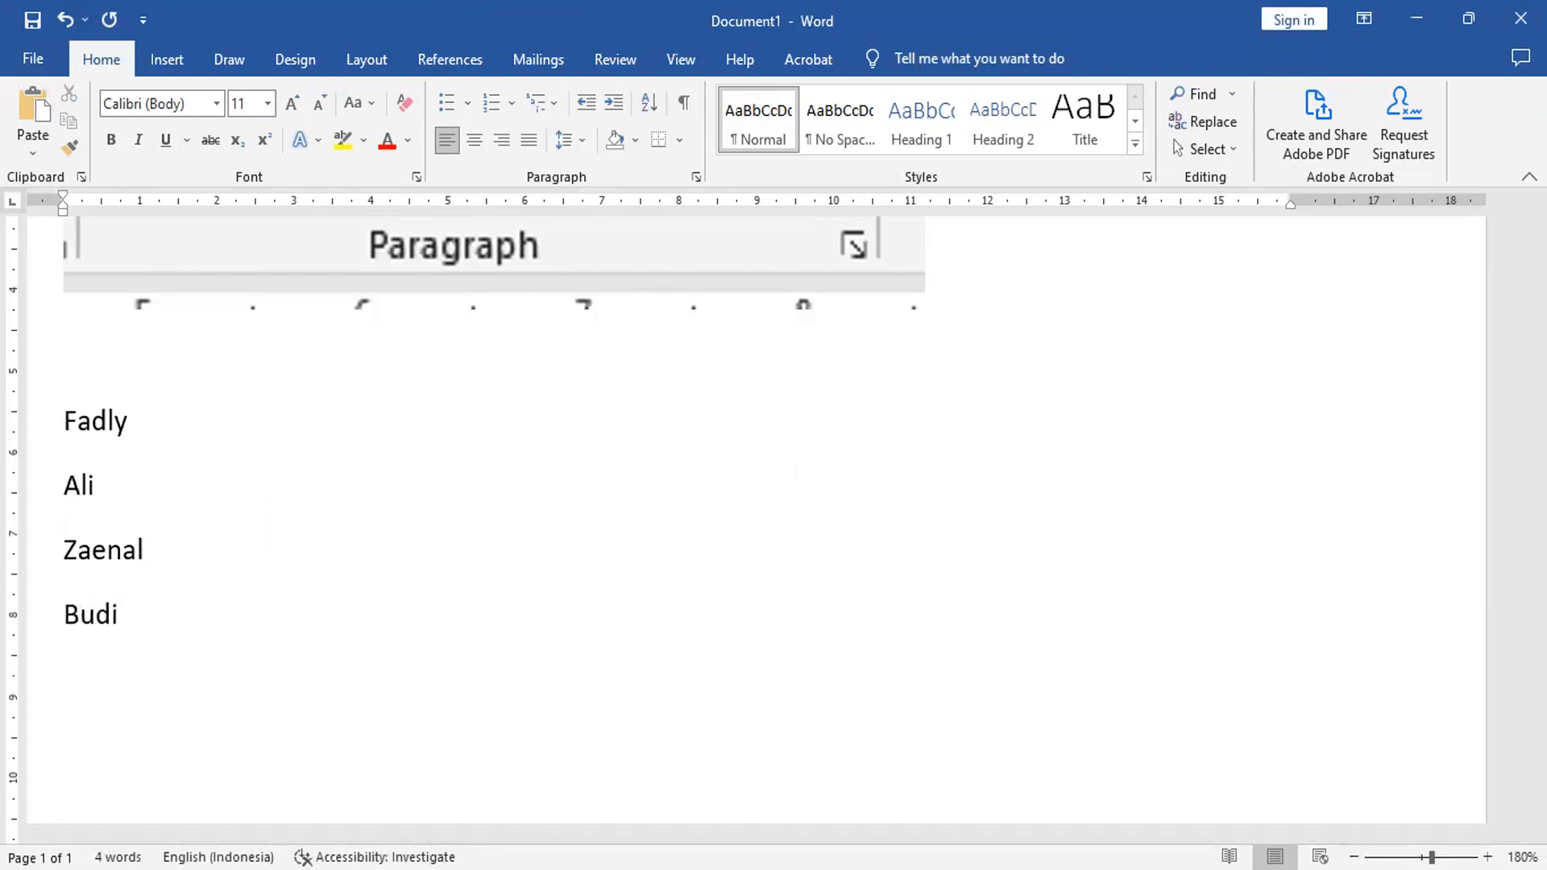
Step: Add three more first names below the existing ones, each in its own paragraph
text(harly)
key(Return)
text(cicka)
key(Return)
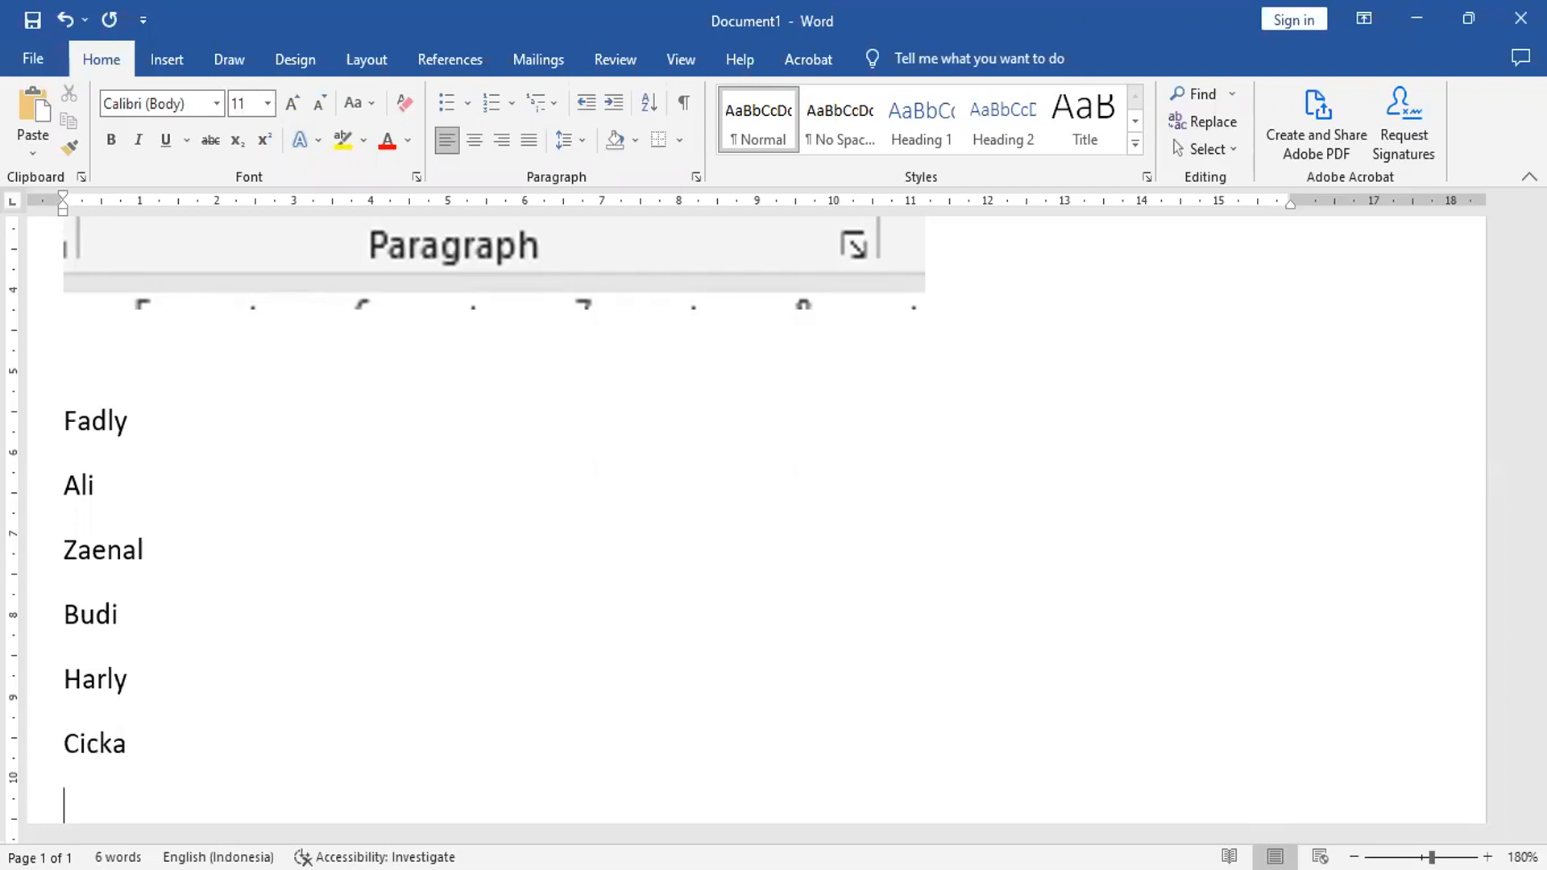
text(dedy)
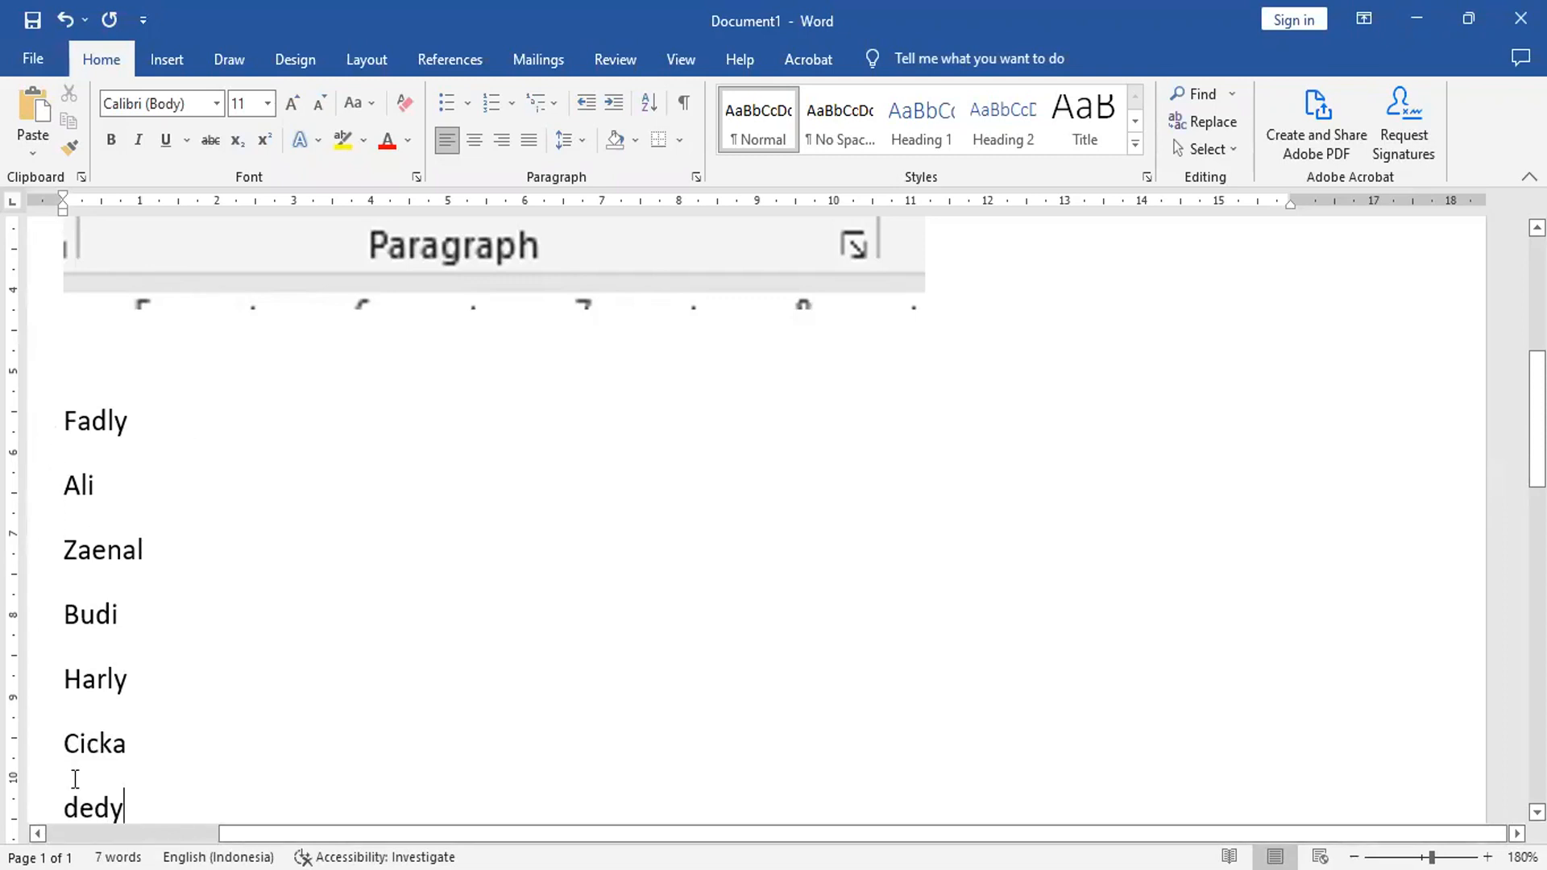
Step: Sort all seven names by paragraphs as text in ascending order
click(67, 423)
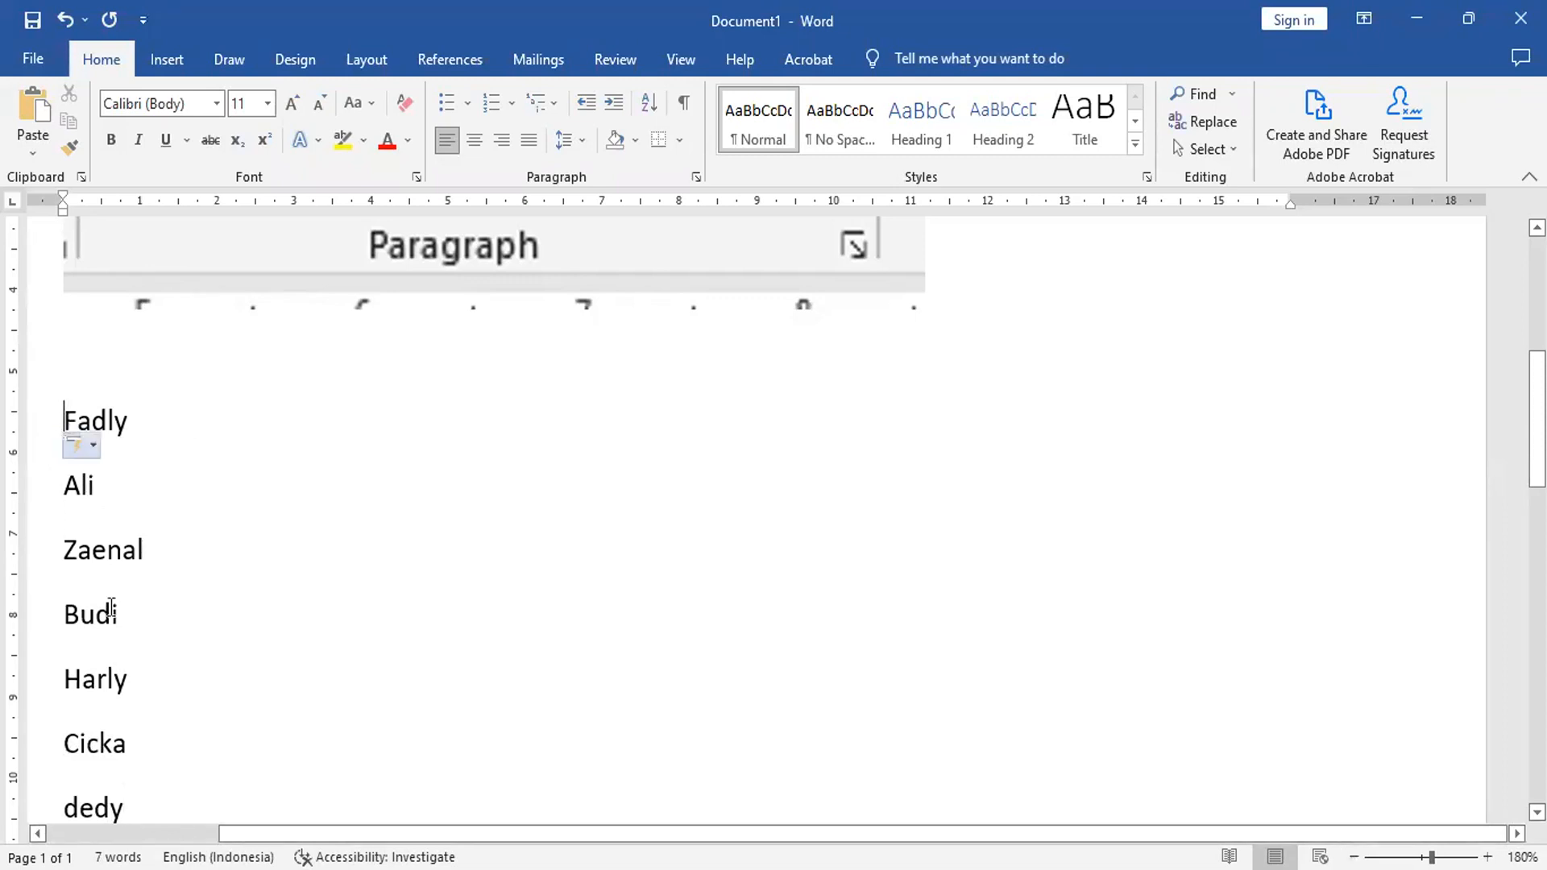
shift+click(150, 815)
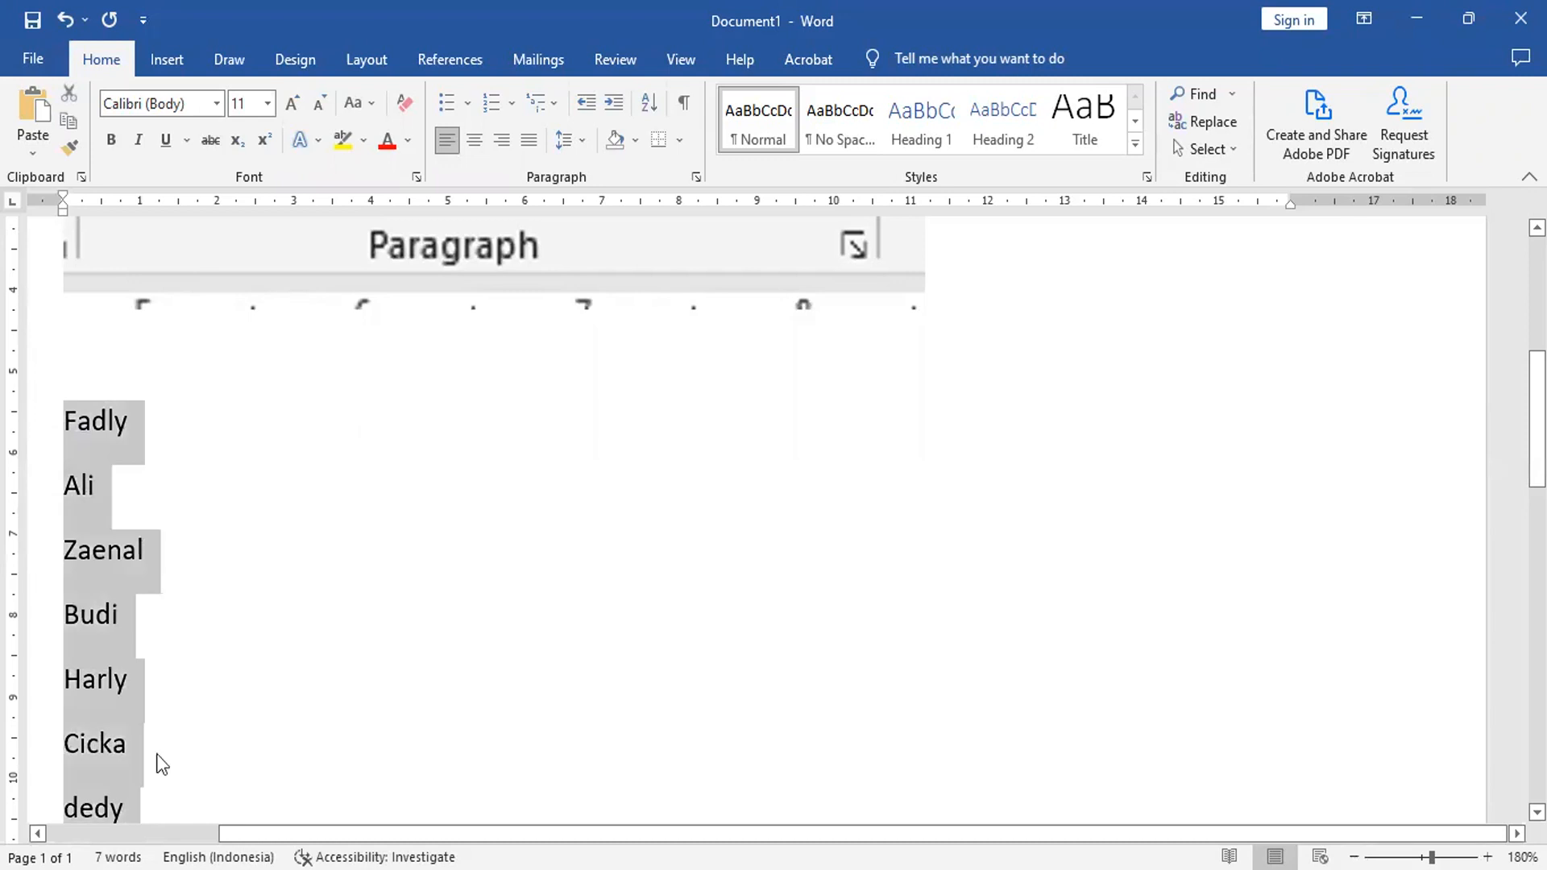
click(653, 100)
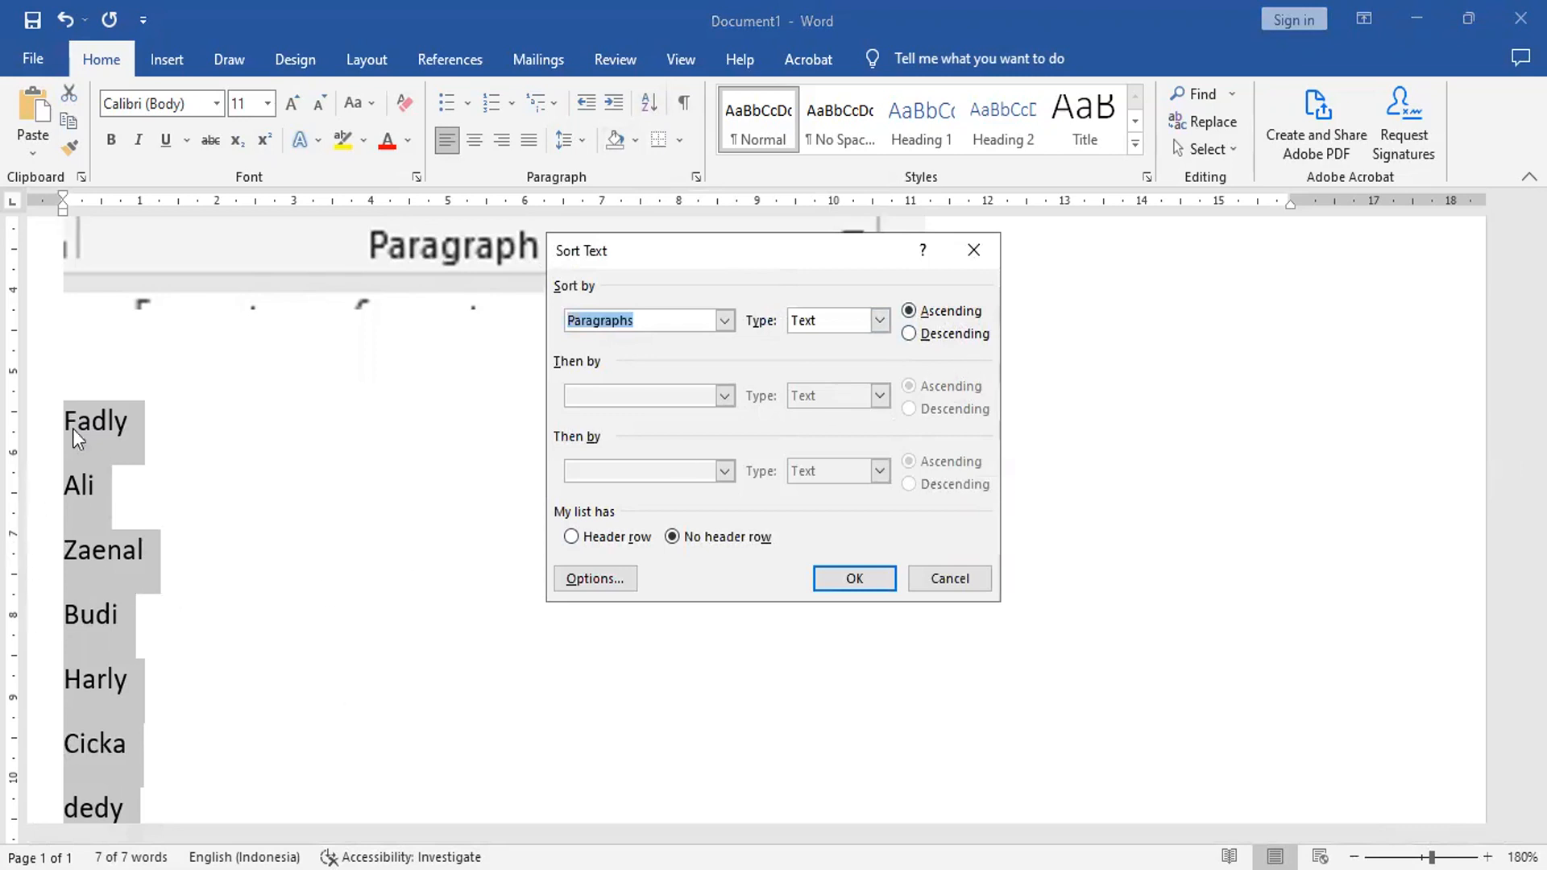
click(852, 580)
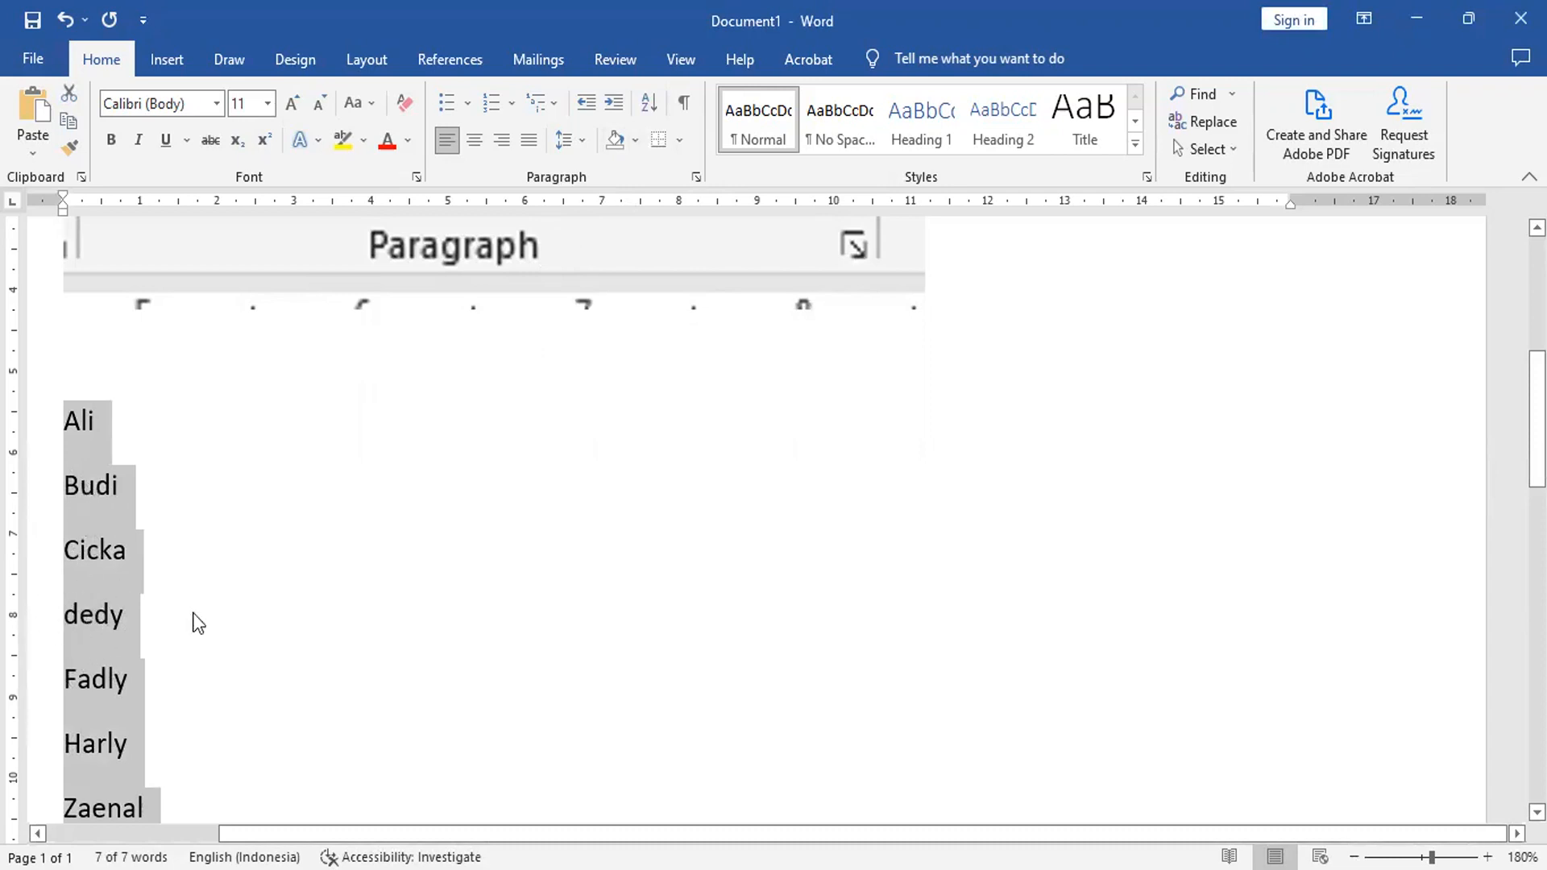
Step: Sort the seven names again in descending order
click(651, 102)
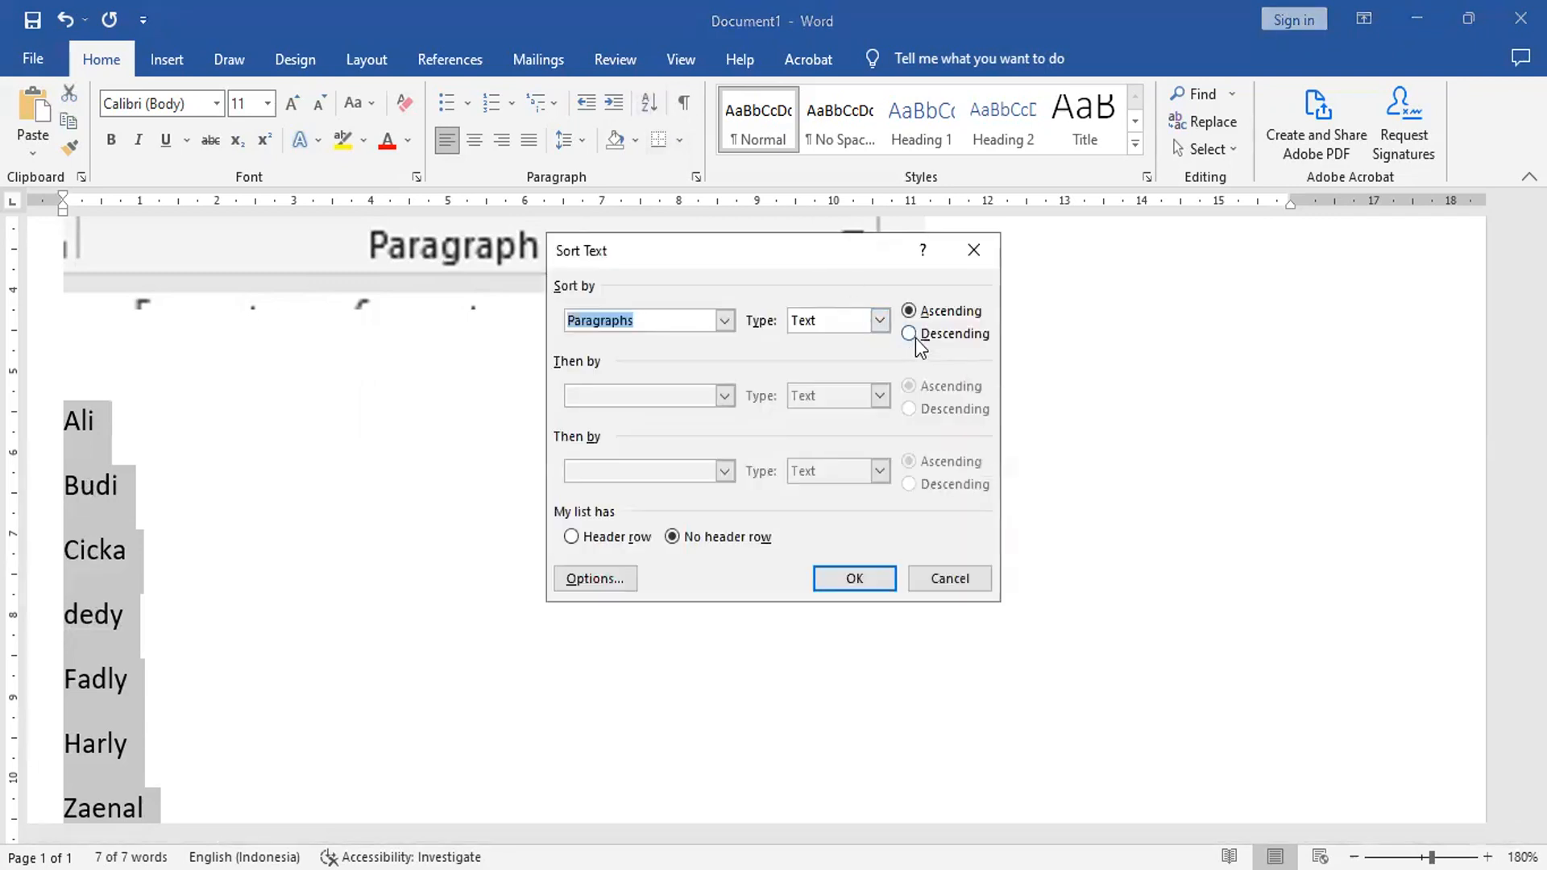
click(912, 333)
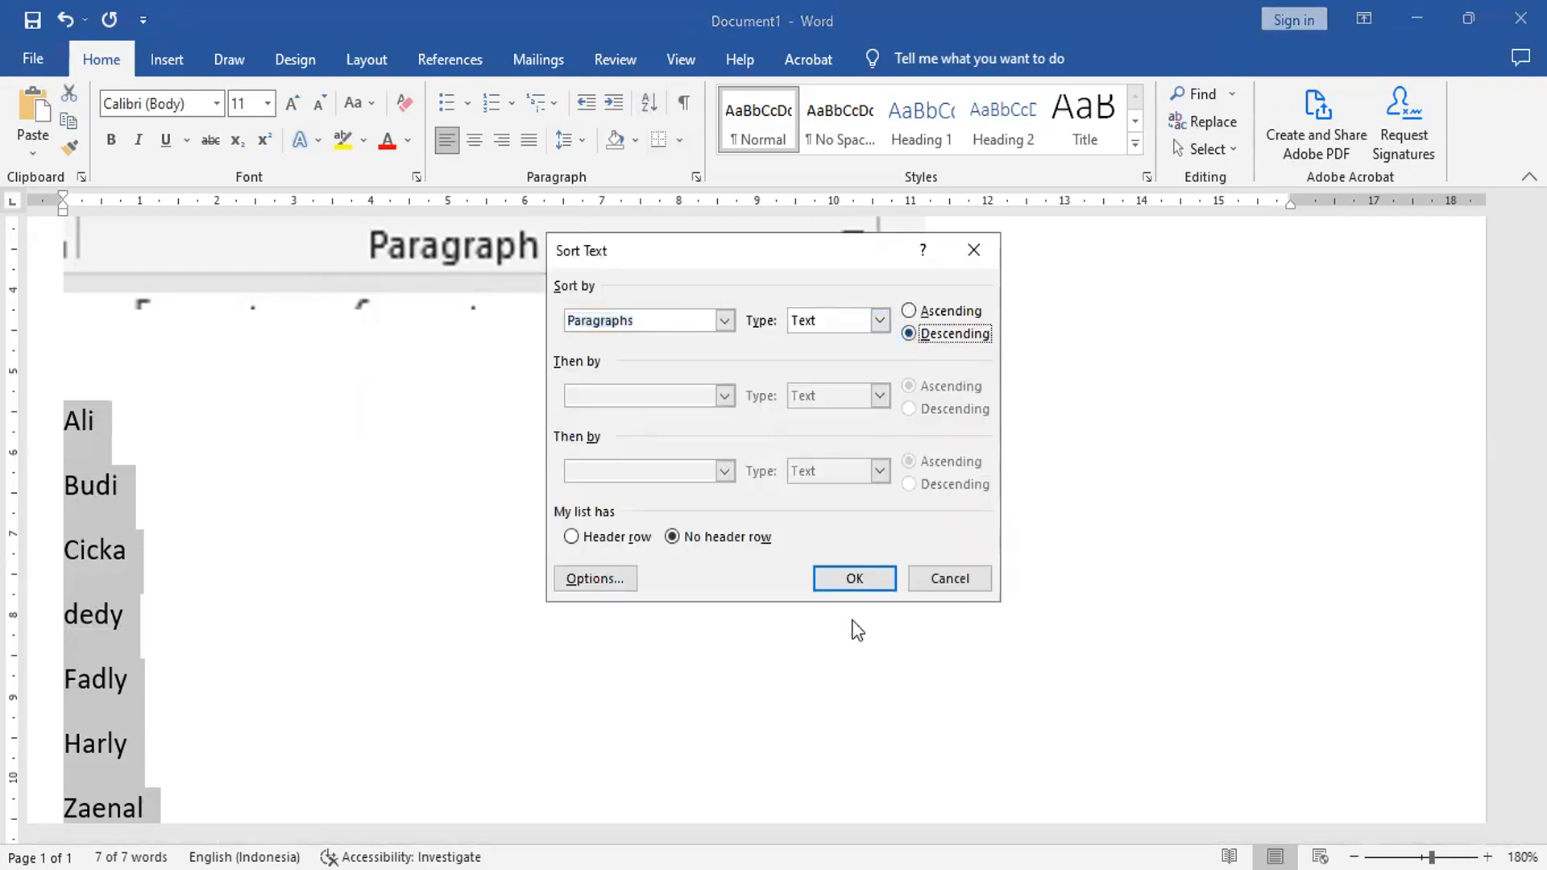
click(843, 574)
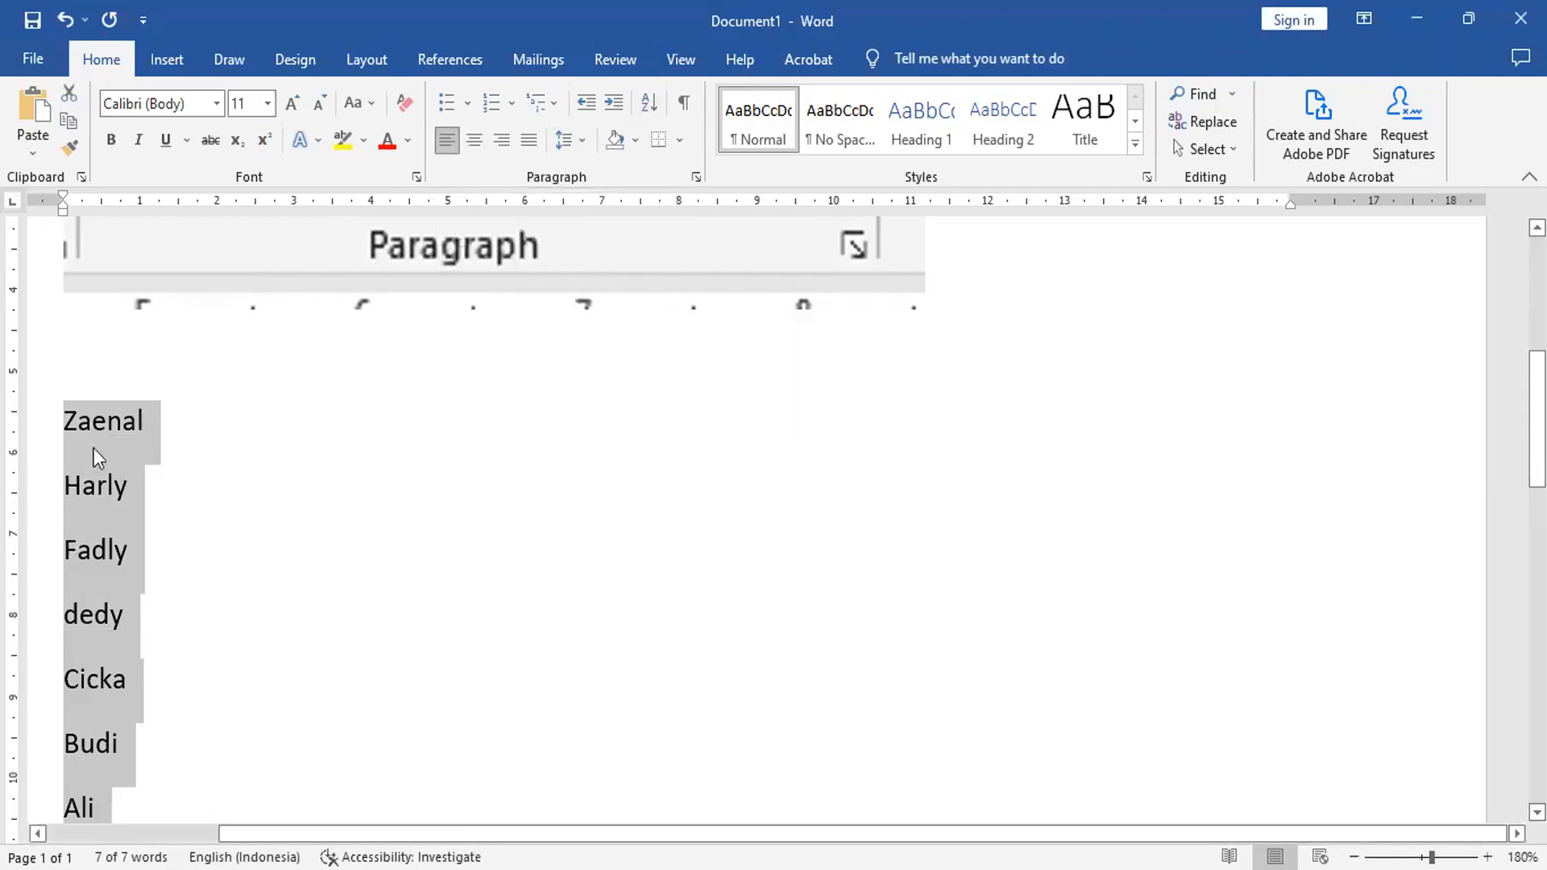
Step: Try centre alignment on the name list, undo it, and delete all the names
click(474, 141)
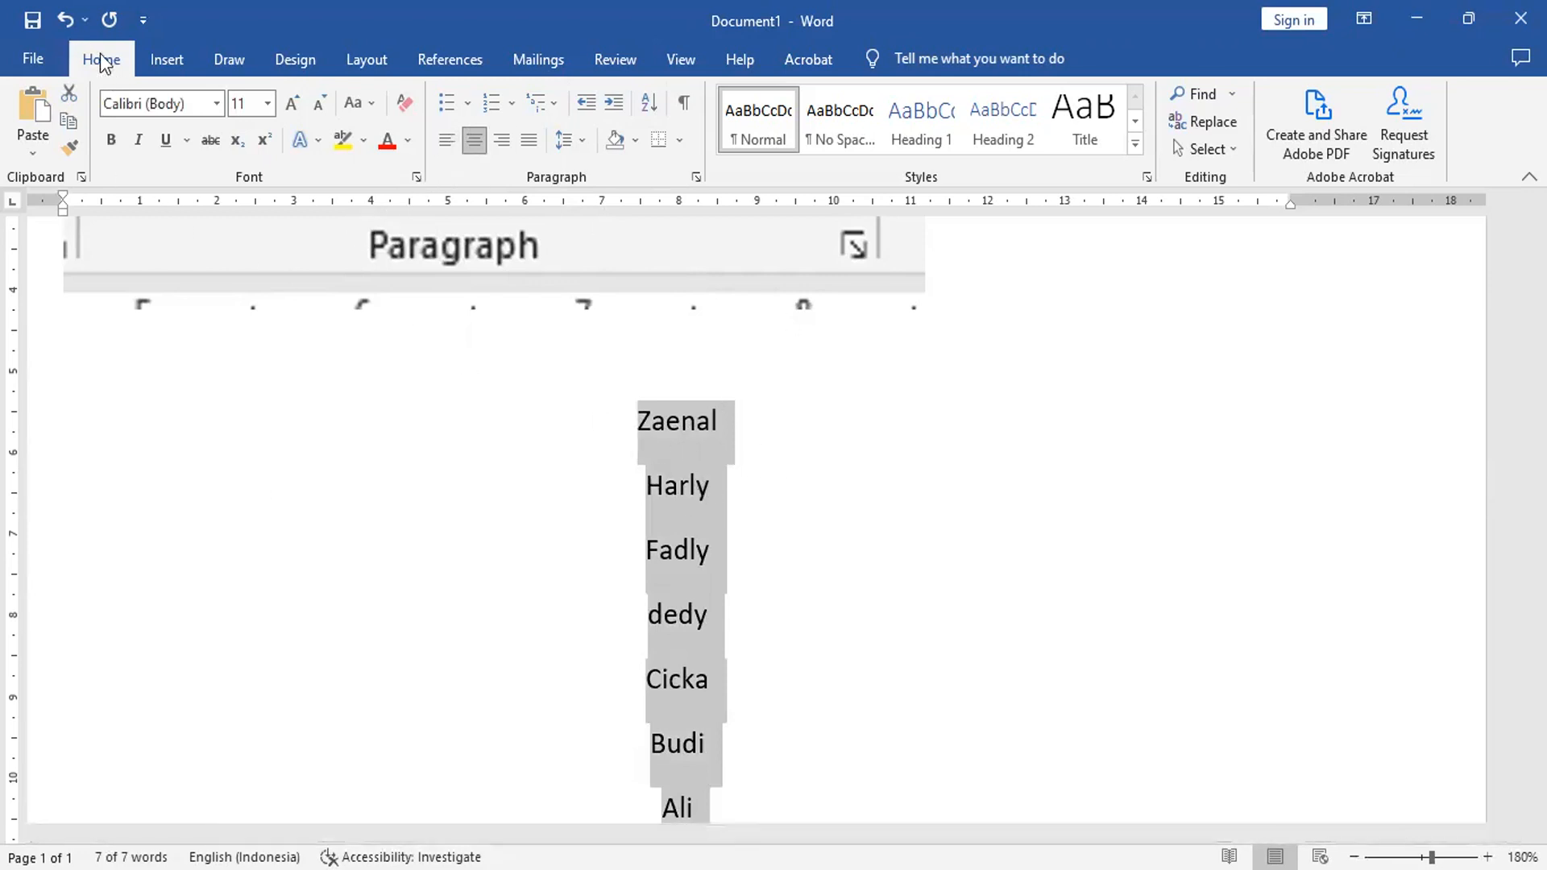
click(66, 19)
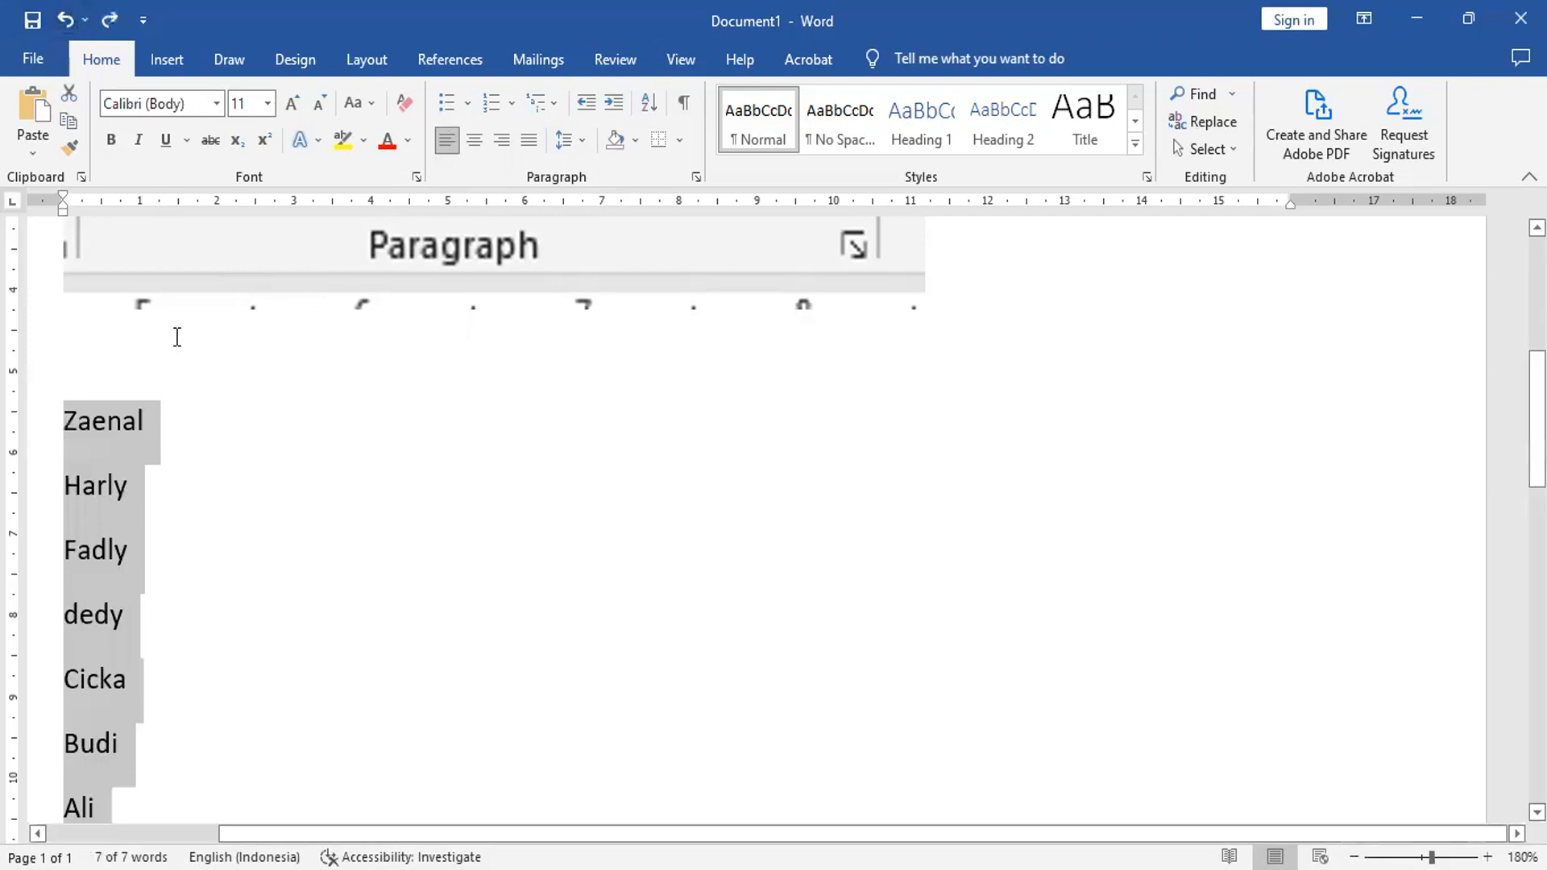
key(Delete)
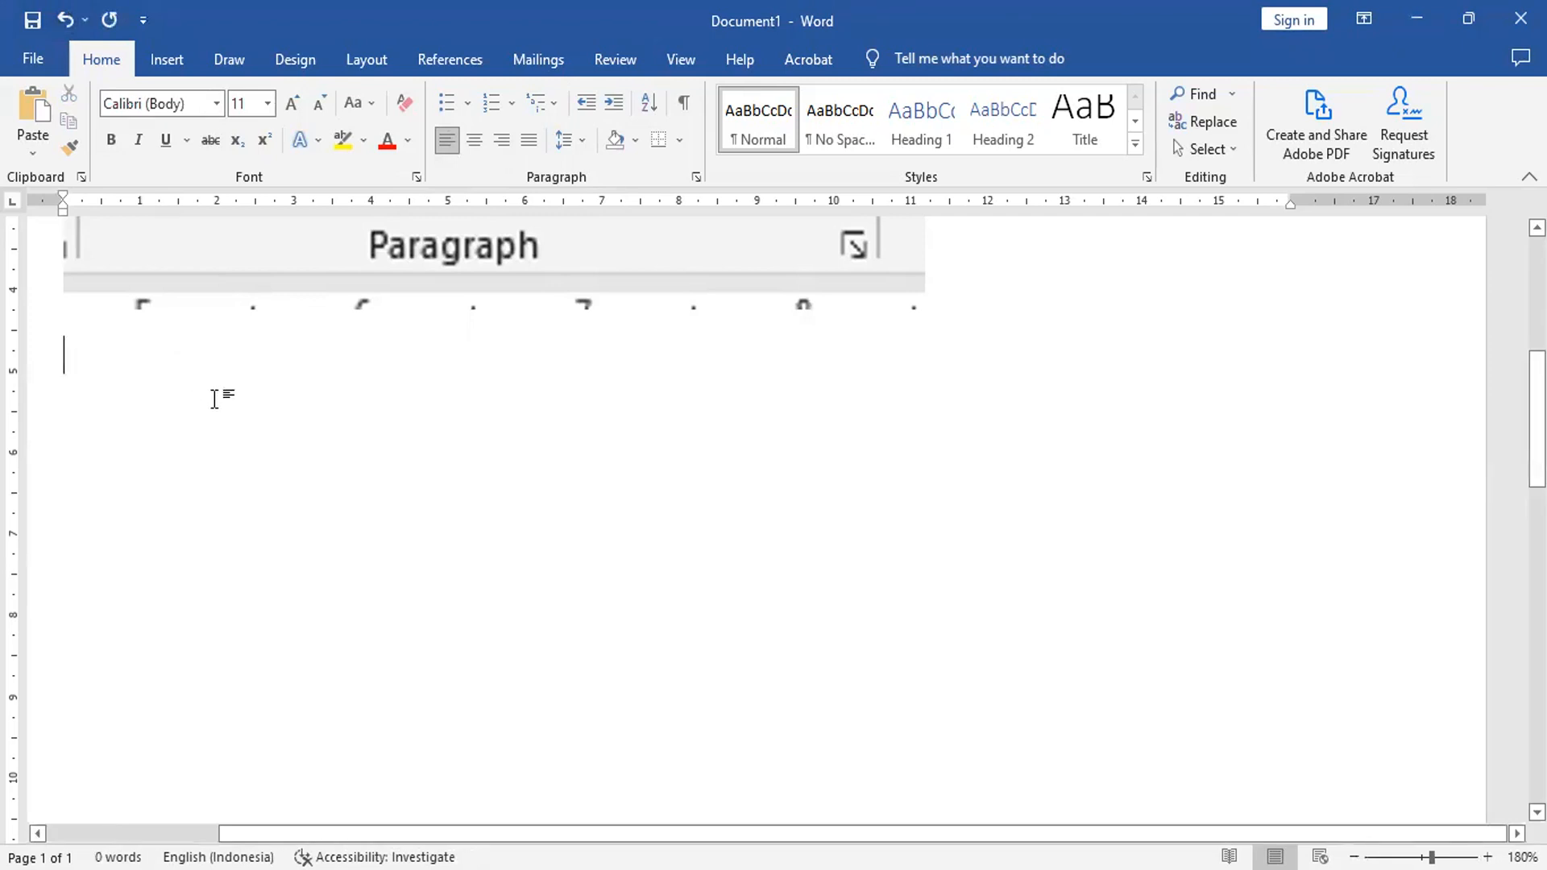
Step: Open the recent document DAFTAR ISI from the WORD UNTUK PEMULA folder
click(31, 60)
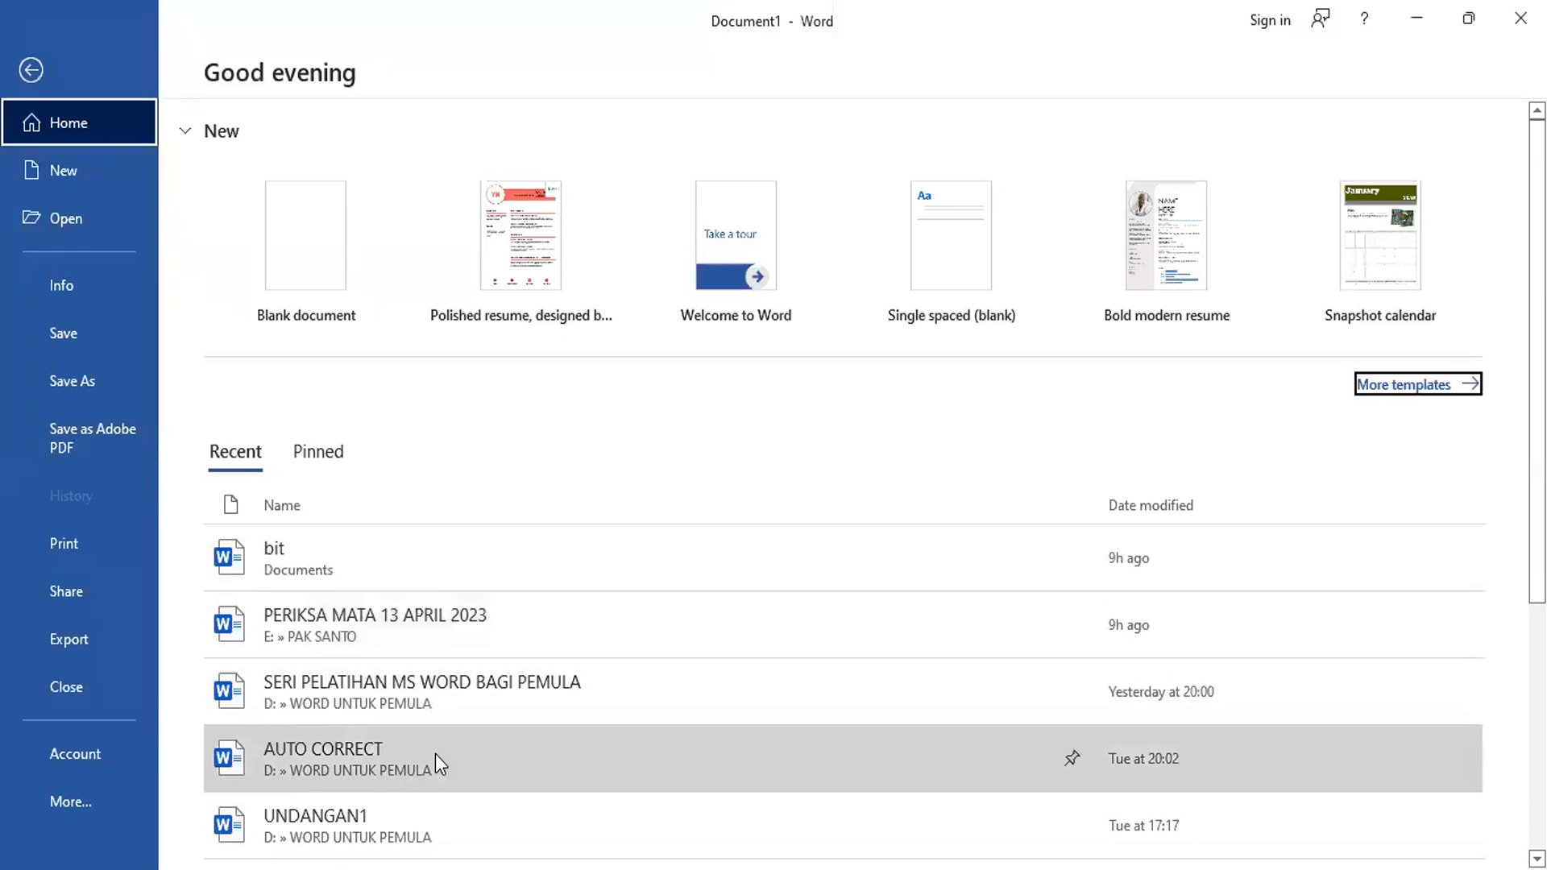
scroll(436, 758, down, 1)
scroll(435, 764, down, 3)
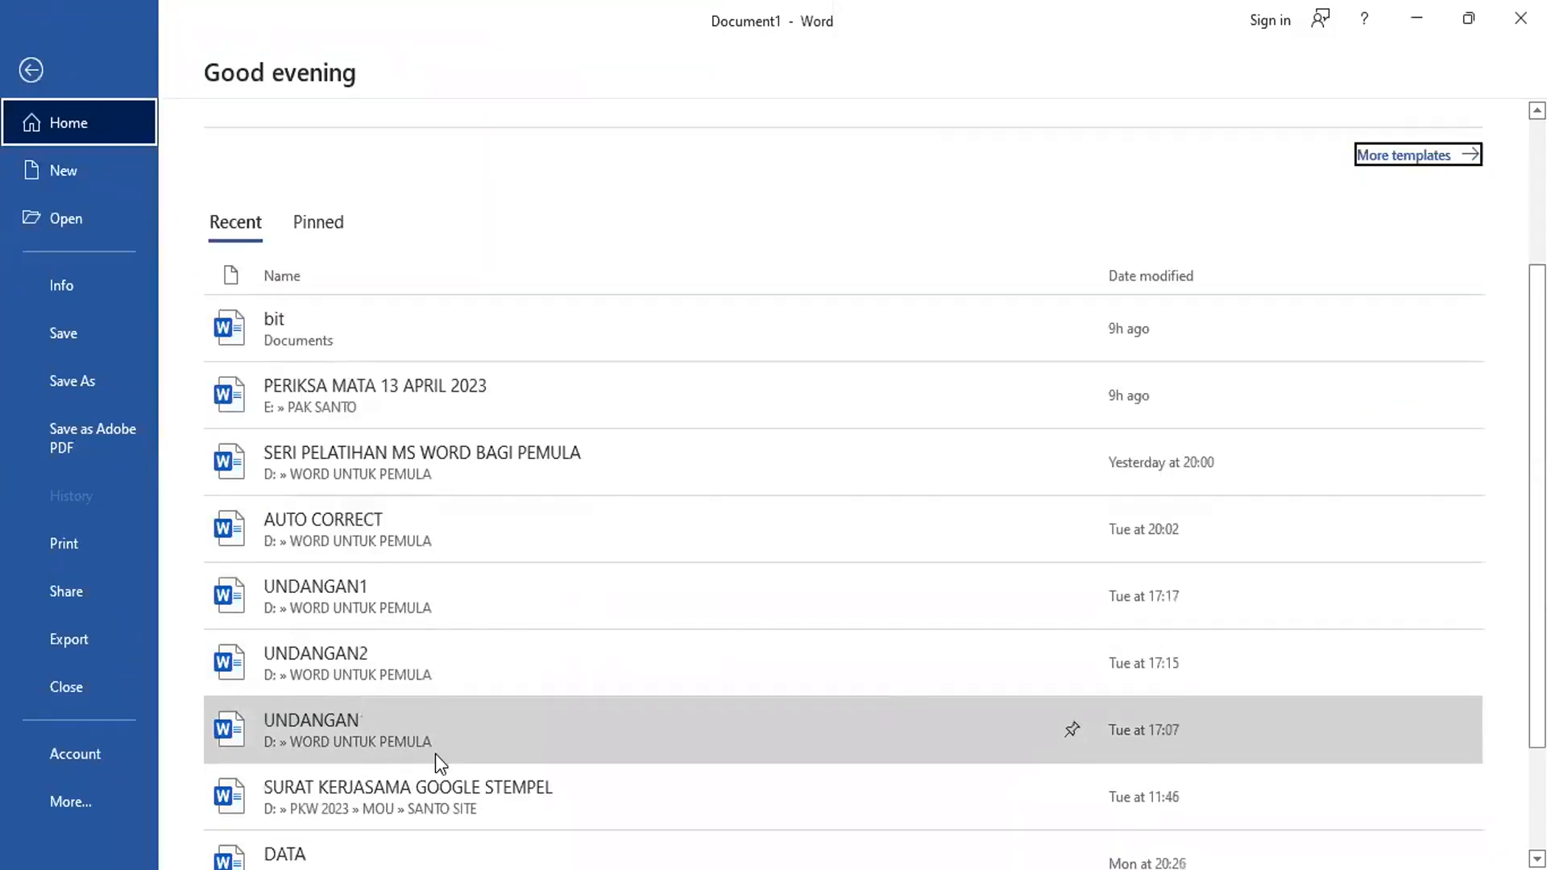
scroll(435, 764, down, 2)
scroll(435, 764, down, 1)
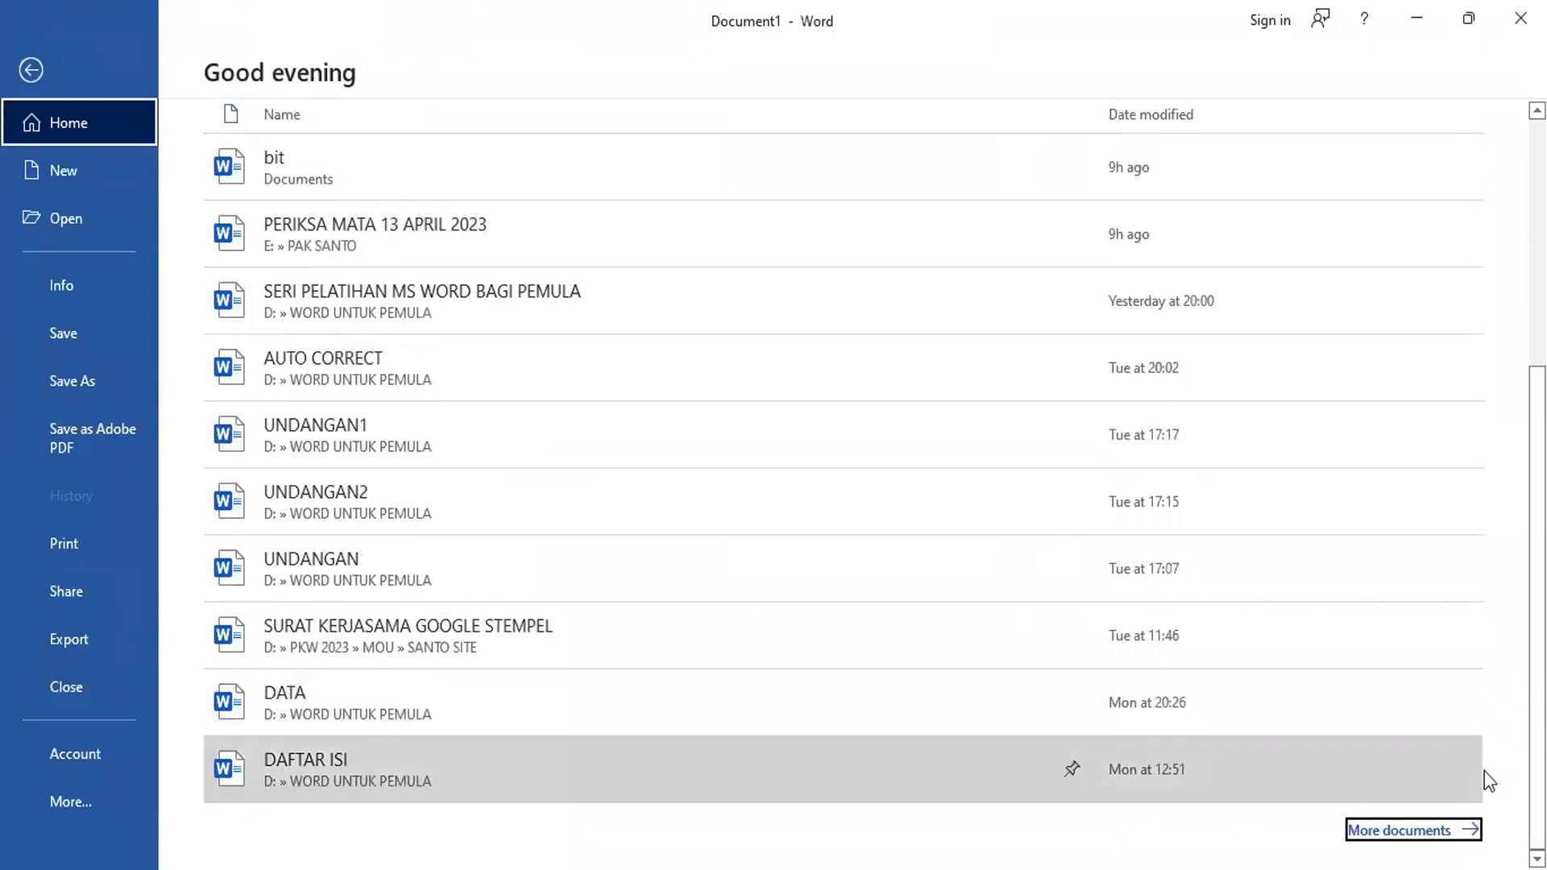
click(1022, 763)
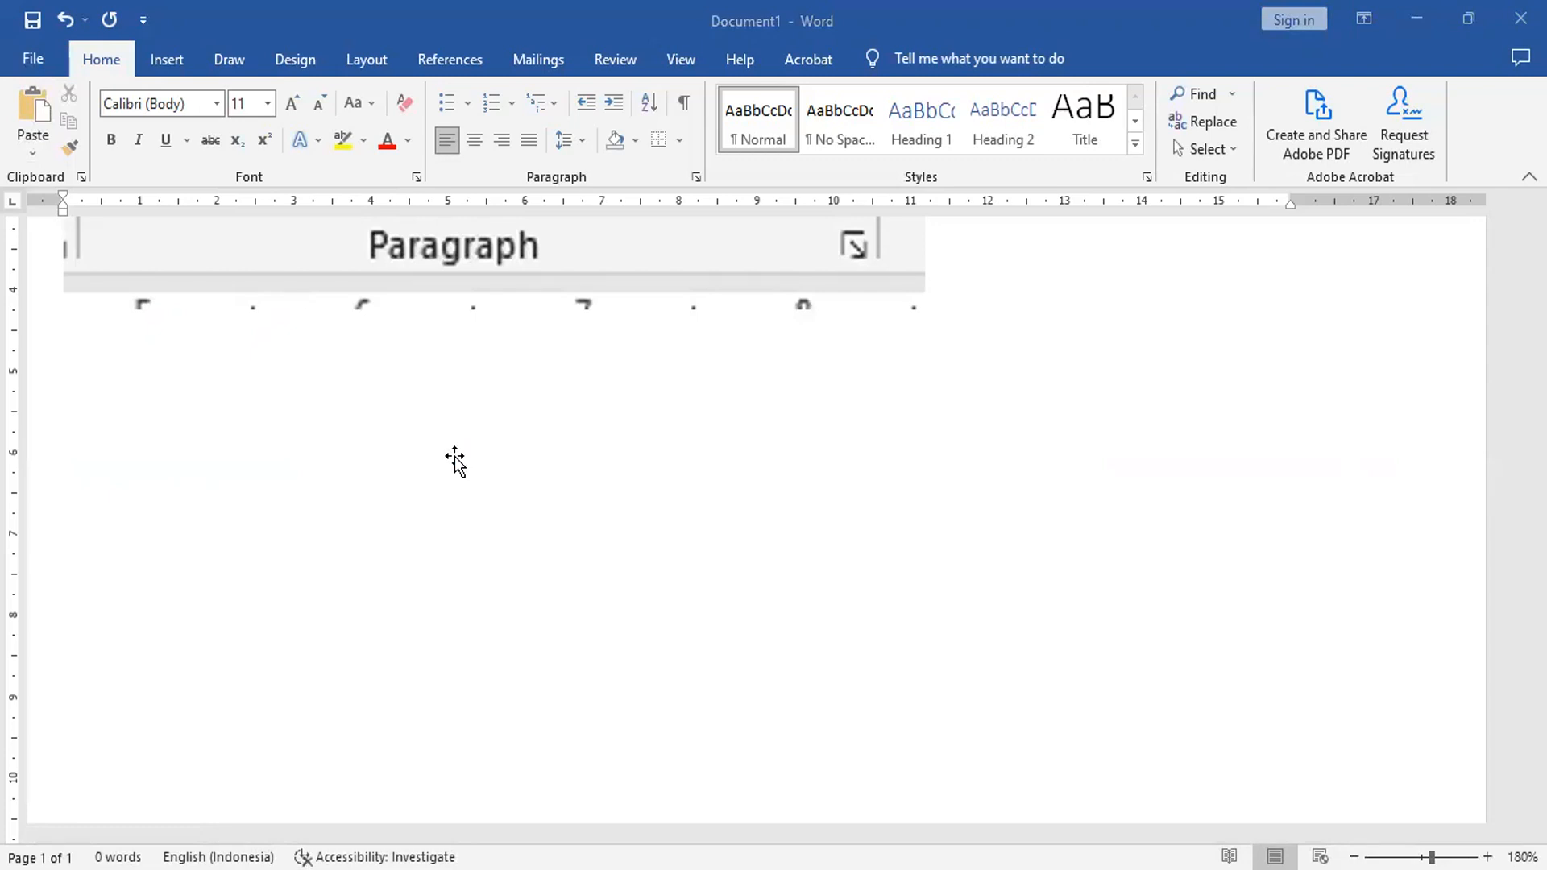
Step: Open the recent document ARTIKEL 2 and paste its article text into Document1 below the Paragraph group picture
click(33, 58)
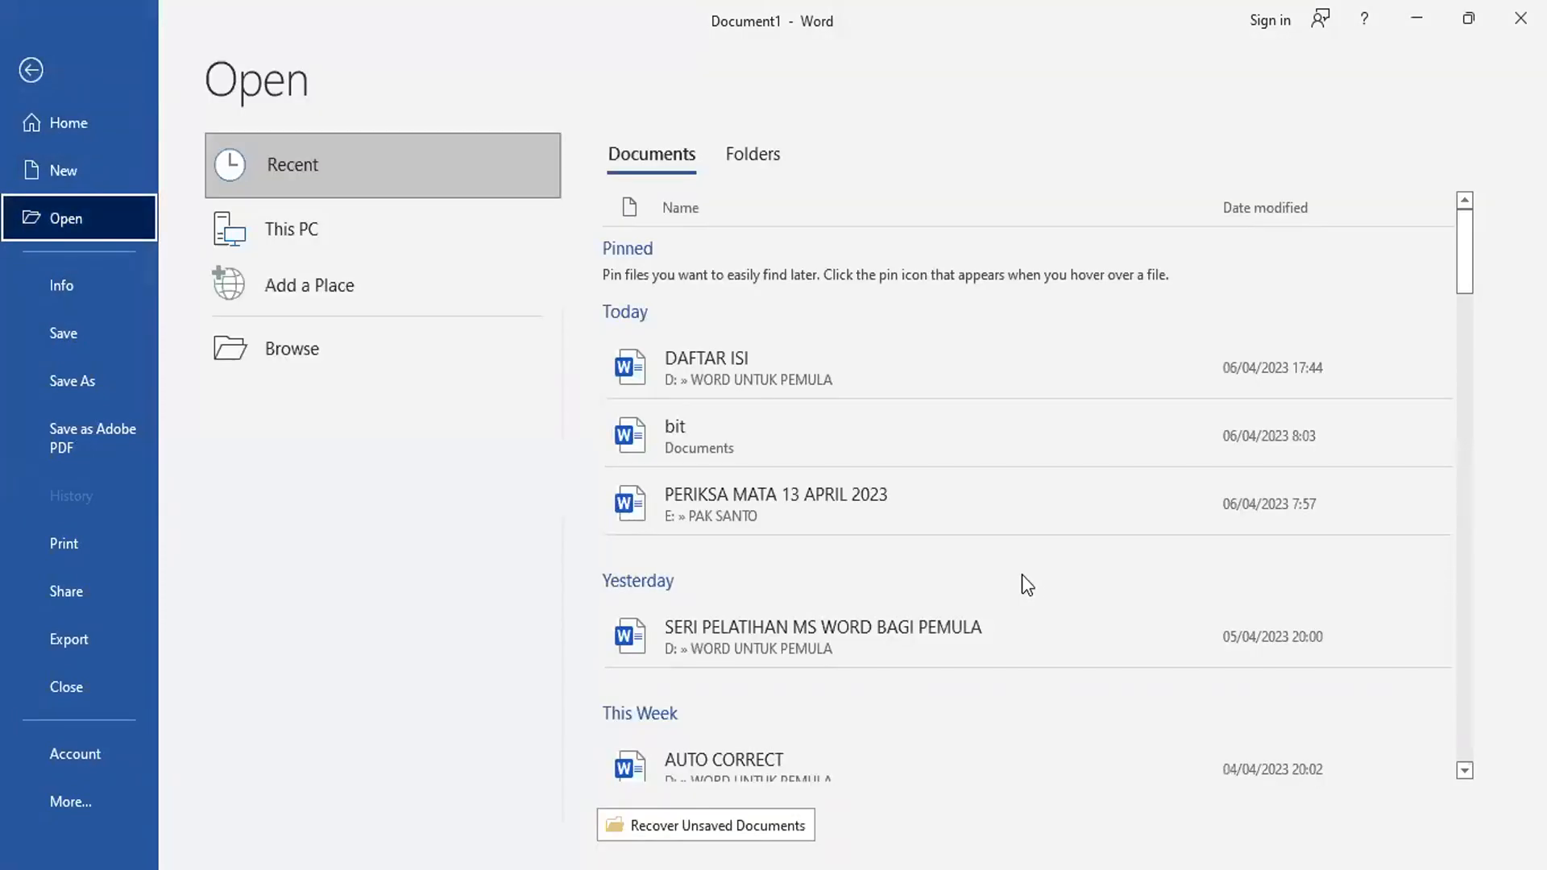
scroll(926, 541, down, 1)
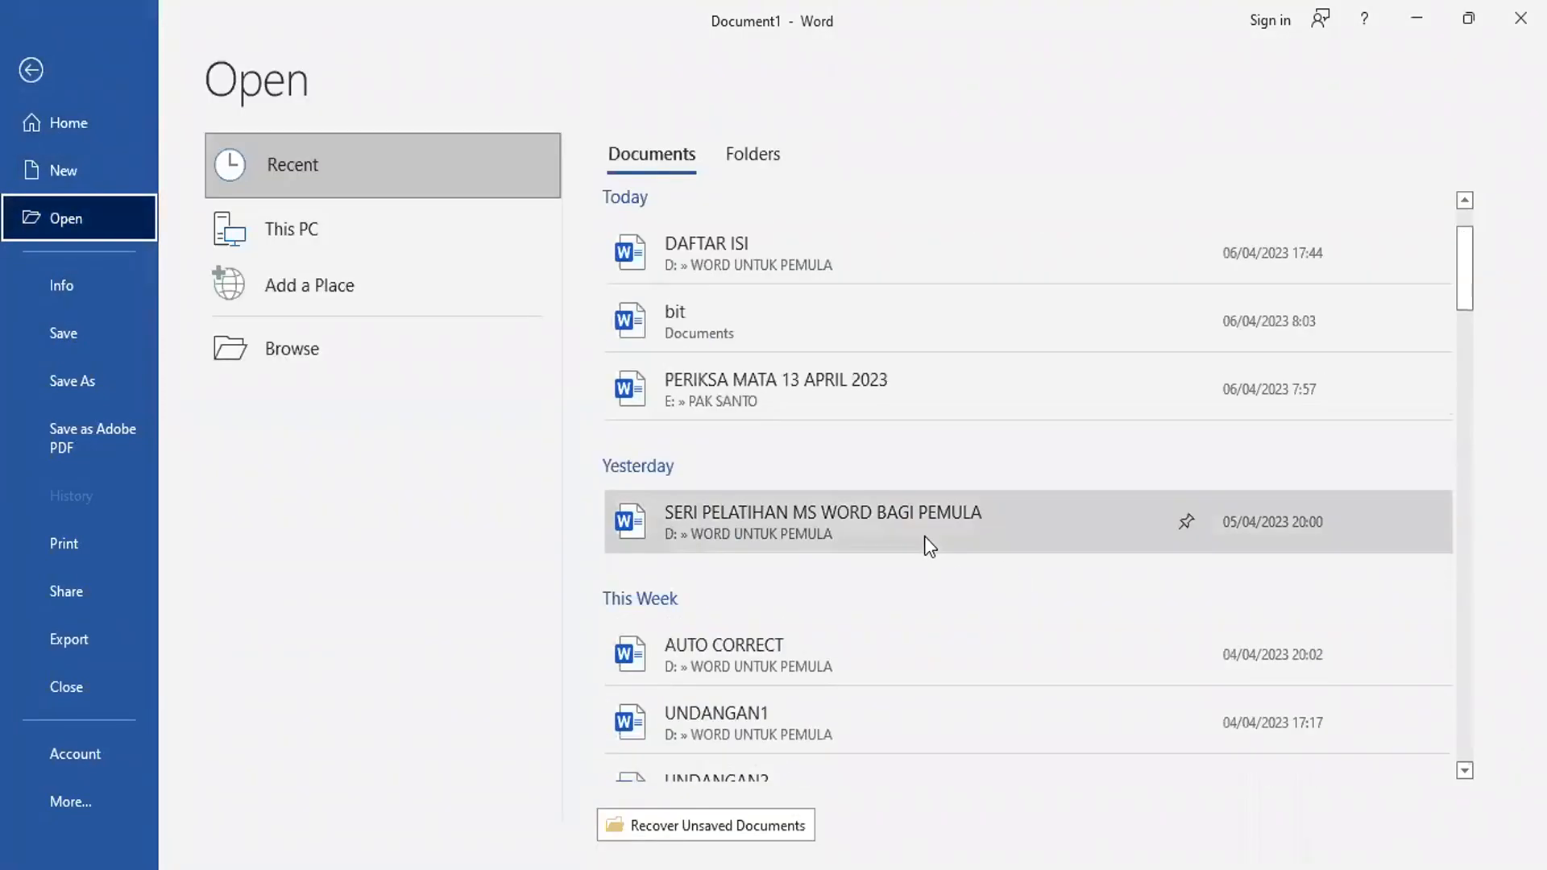
scroll(925, 535, down, 2)
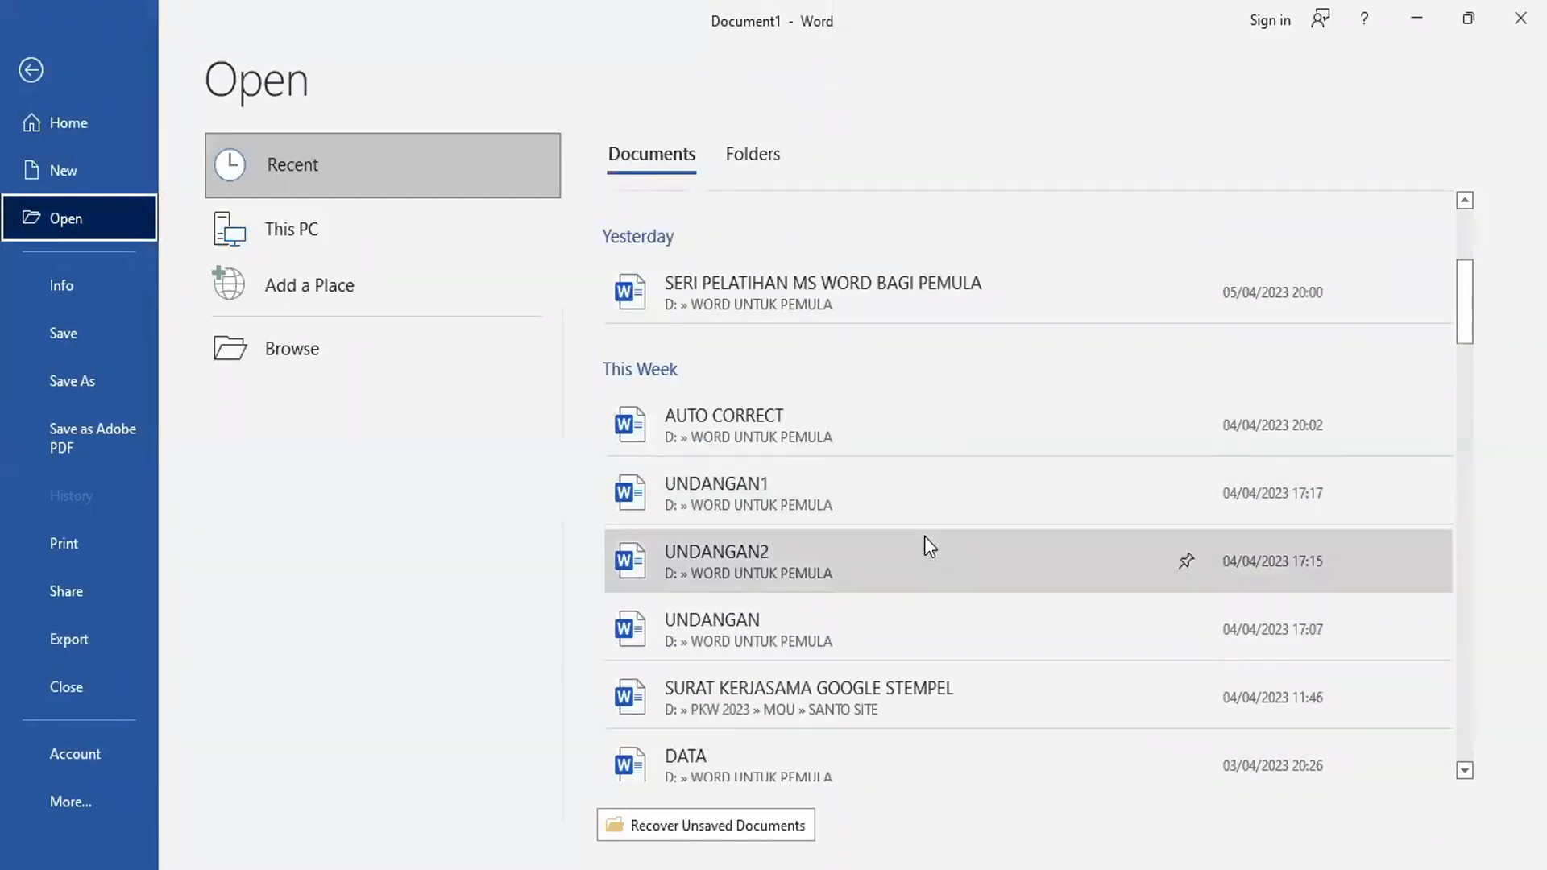
scroll(925, 537, down, 2)
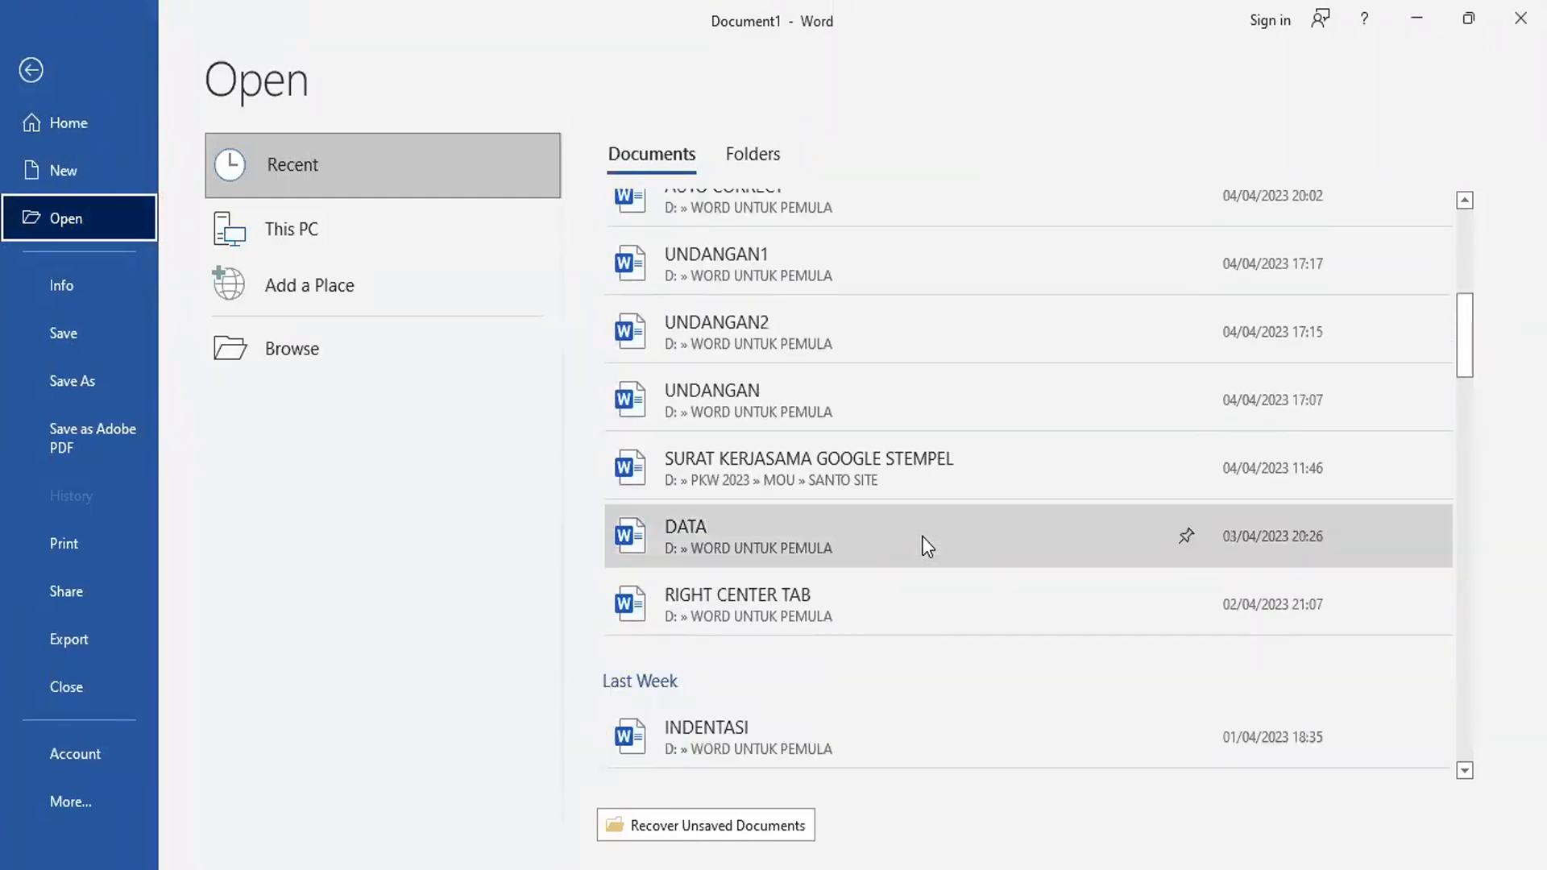
scroll(927, 546, down, 1)
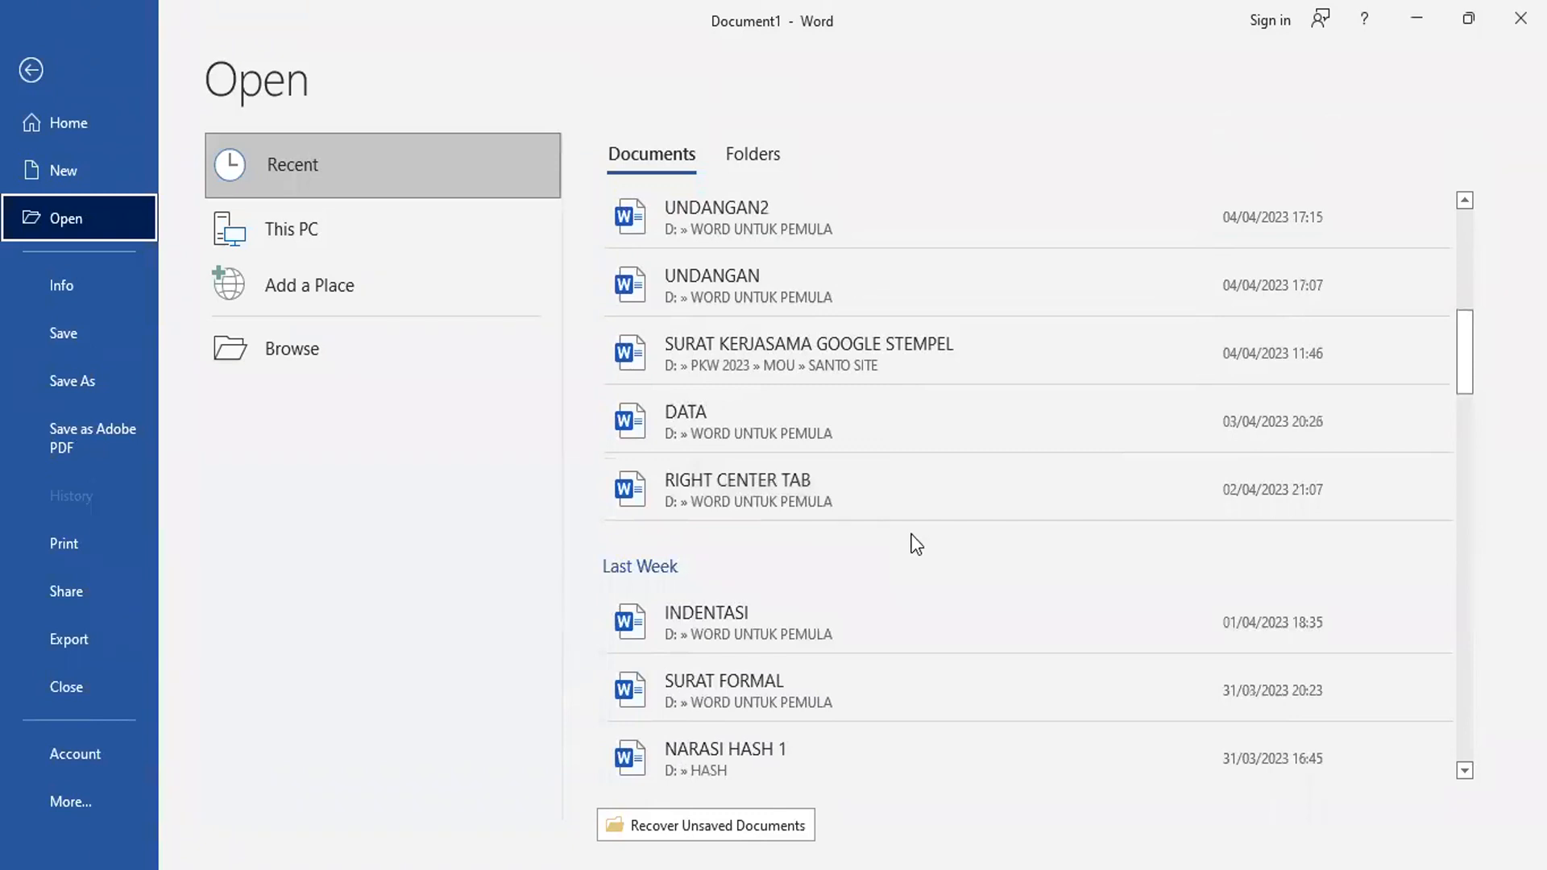
scroll(916, 544, down, 1)
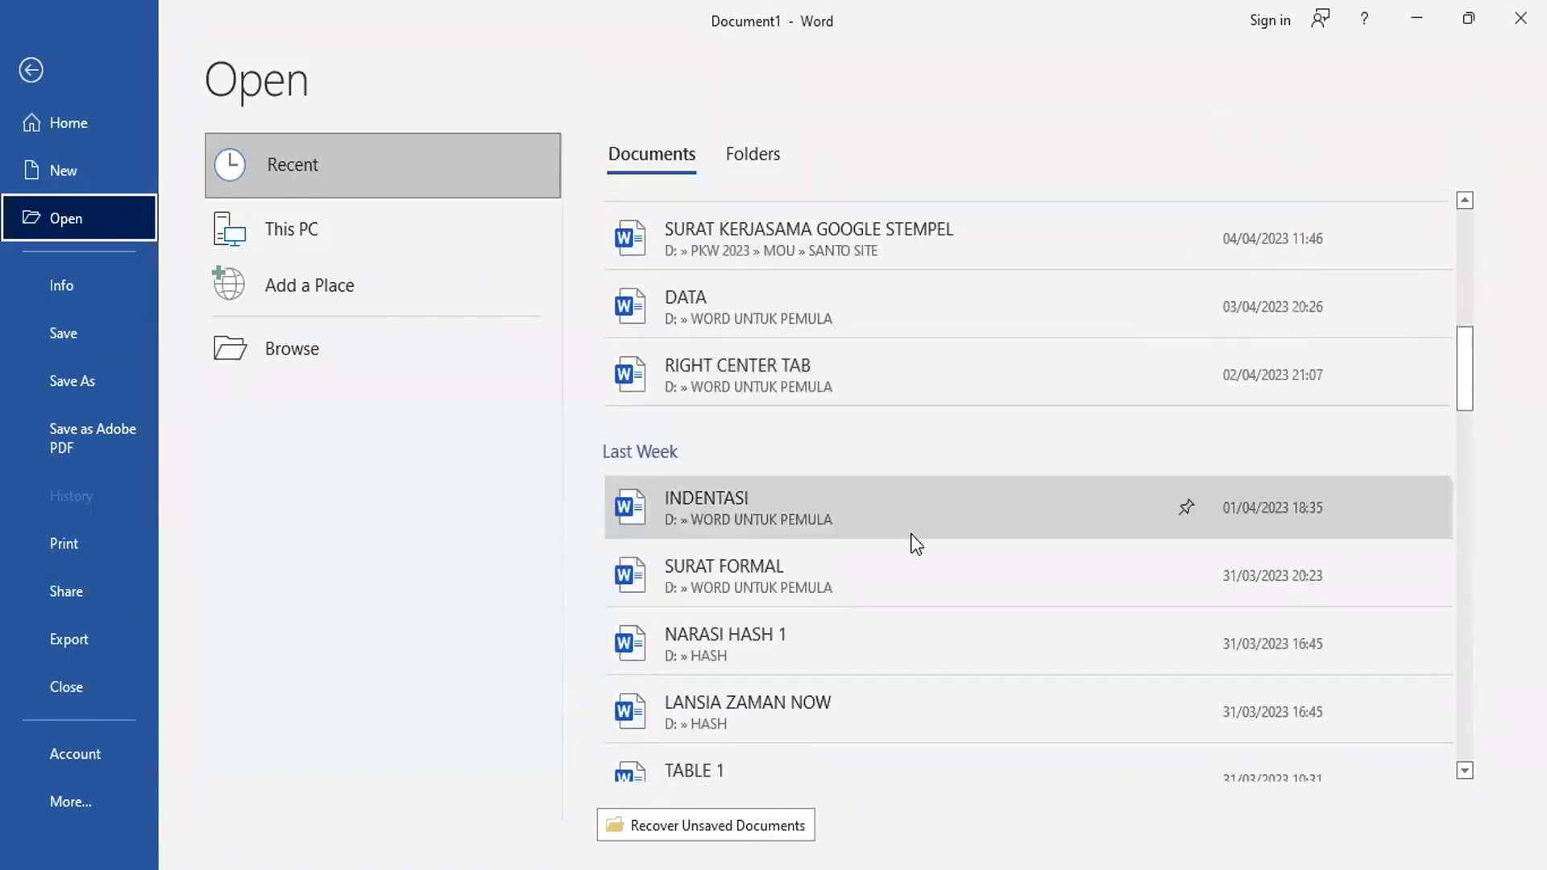
scroll(916, 545, down, 1)
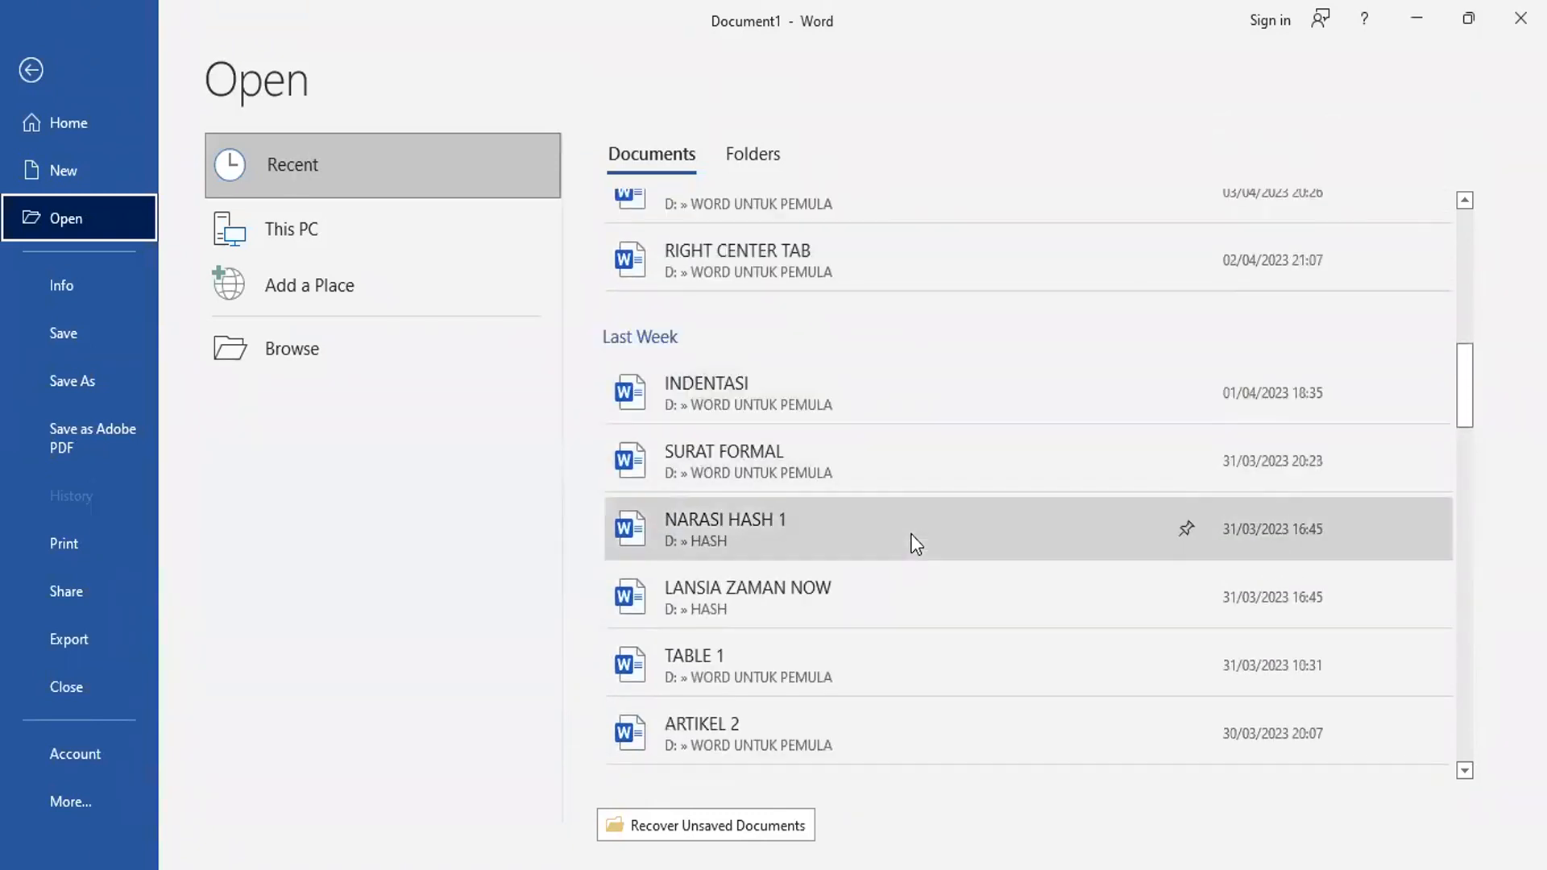
scroll(916, 545, down, 1)
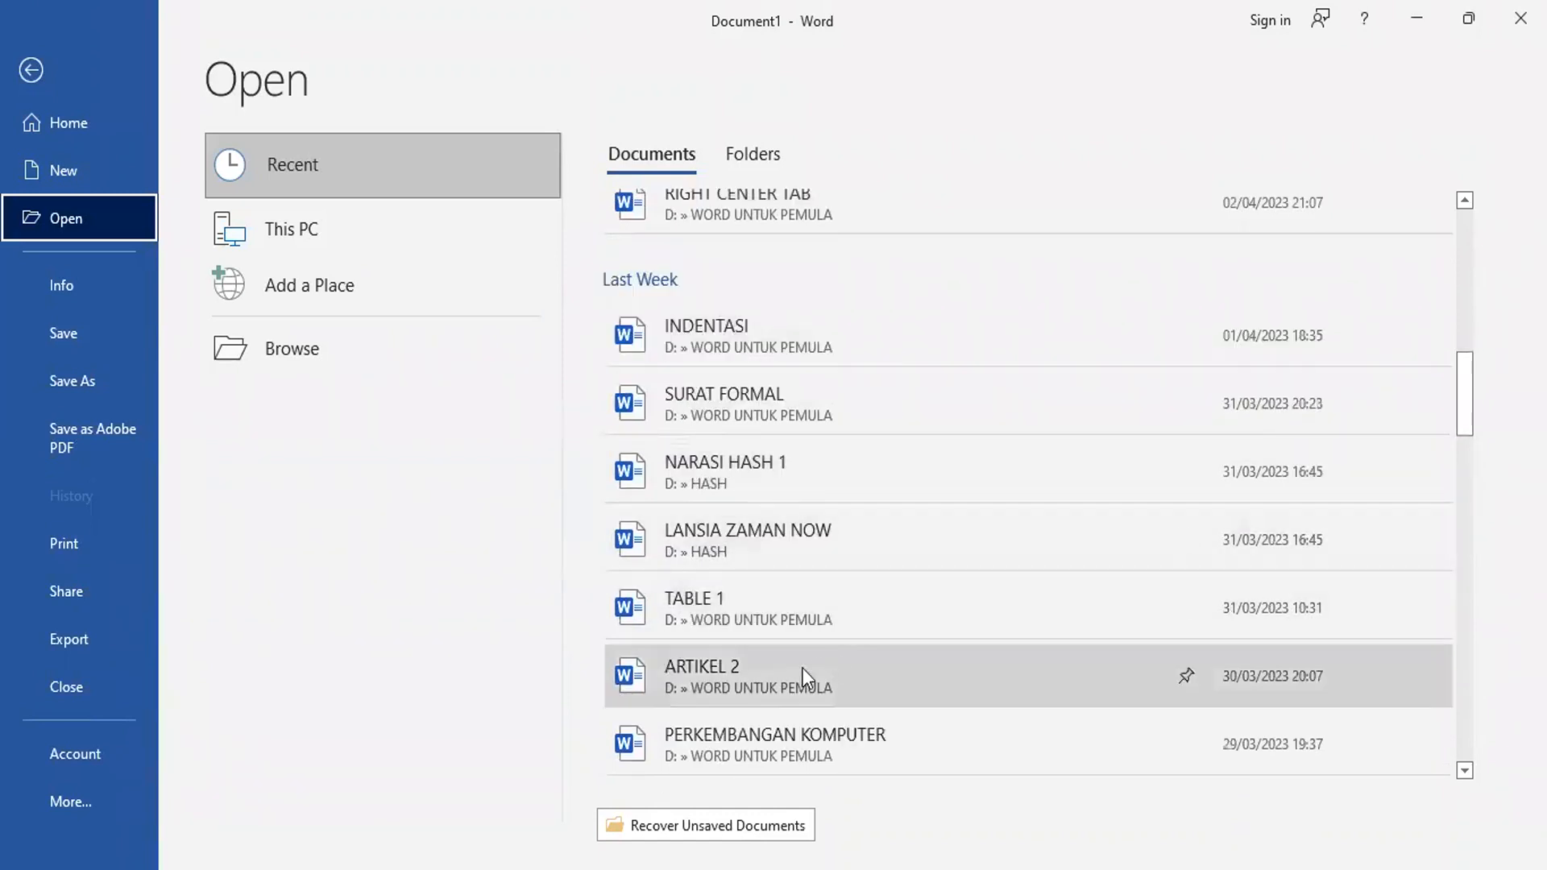
click(766, 678)
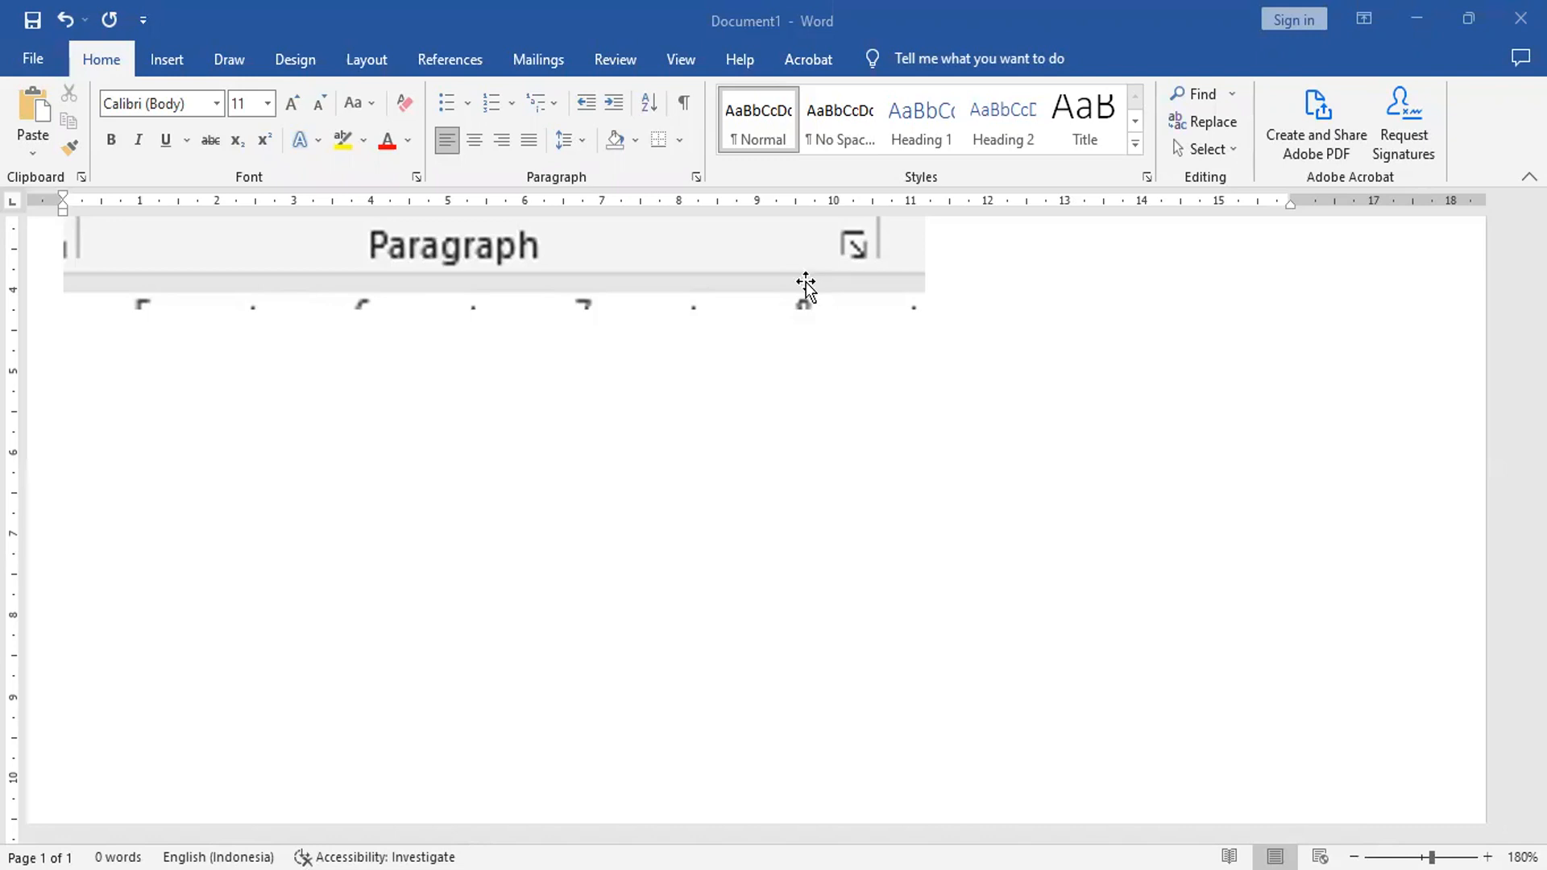
click(26, 103)
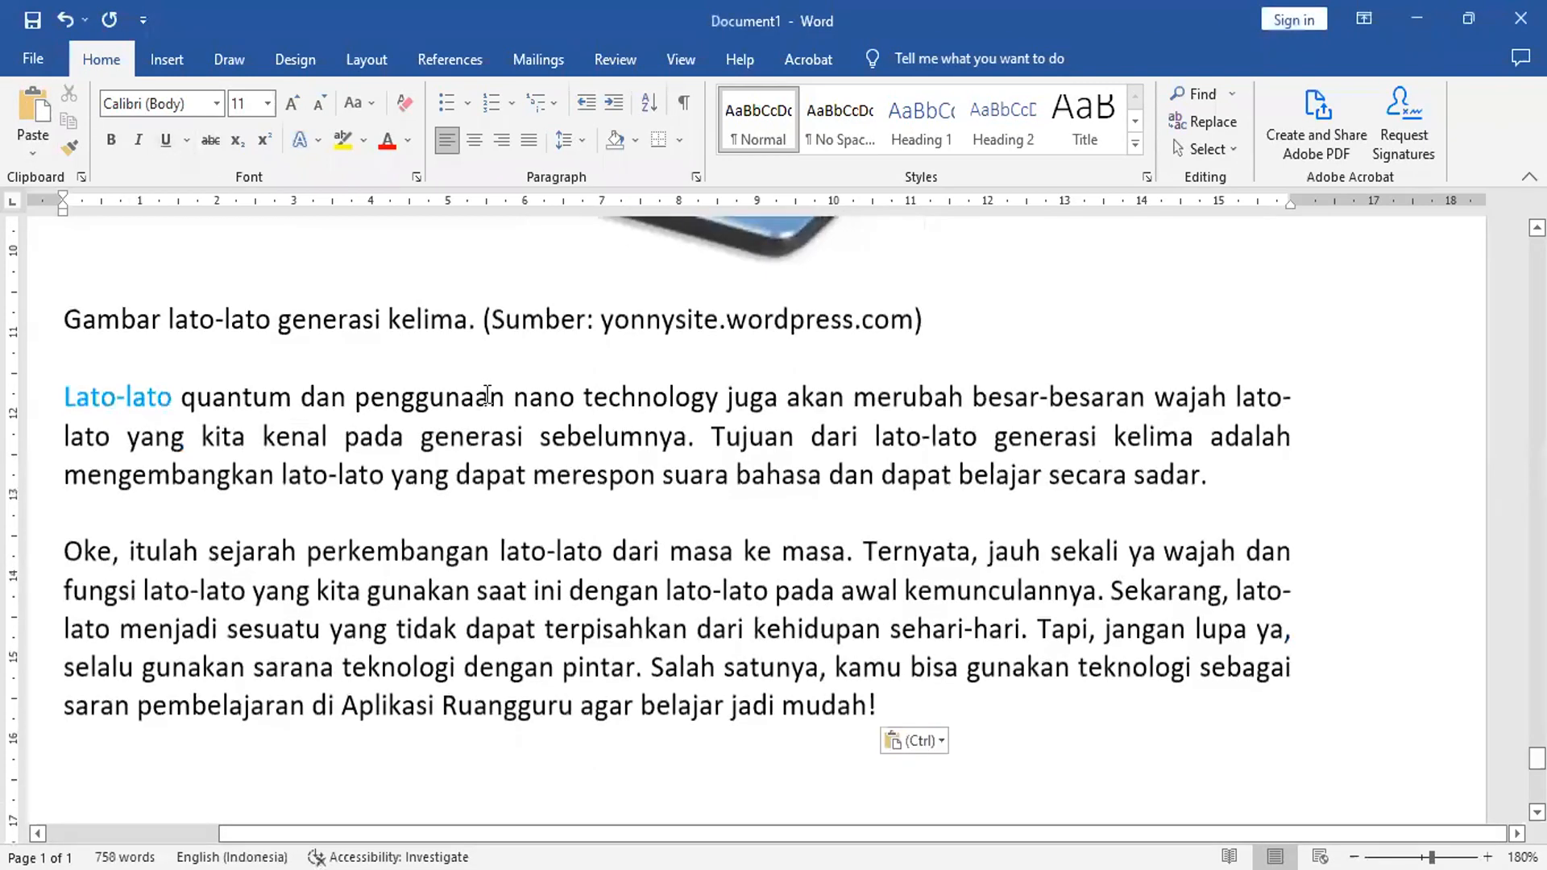
Step: Select the article's last two paragraphs and try left, centre and right alignment on them, finishing with justified alignment
scroll(1144, 458, down, 2)
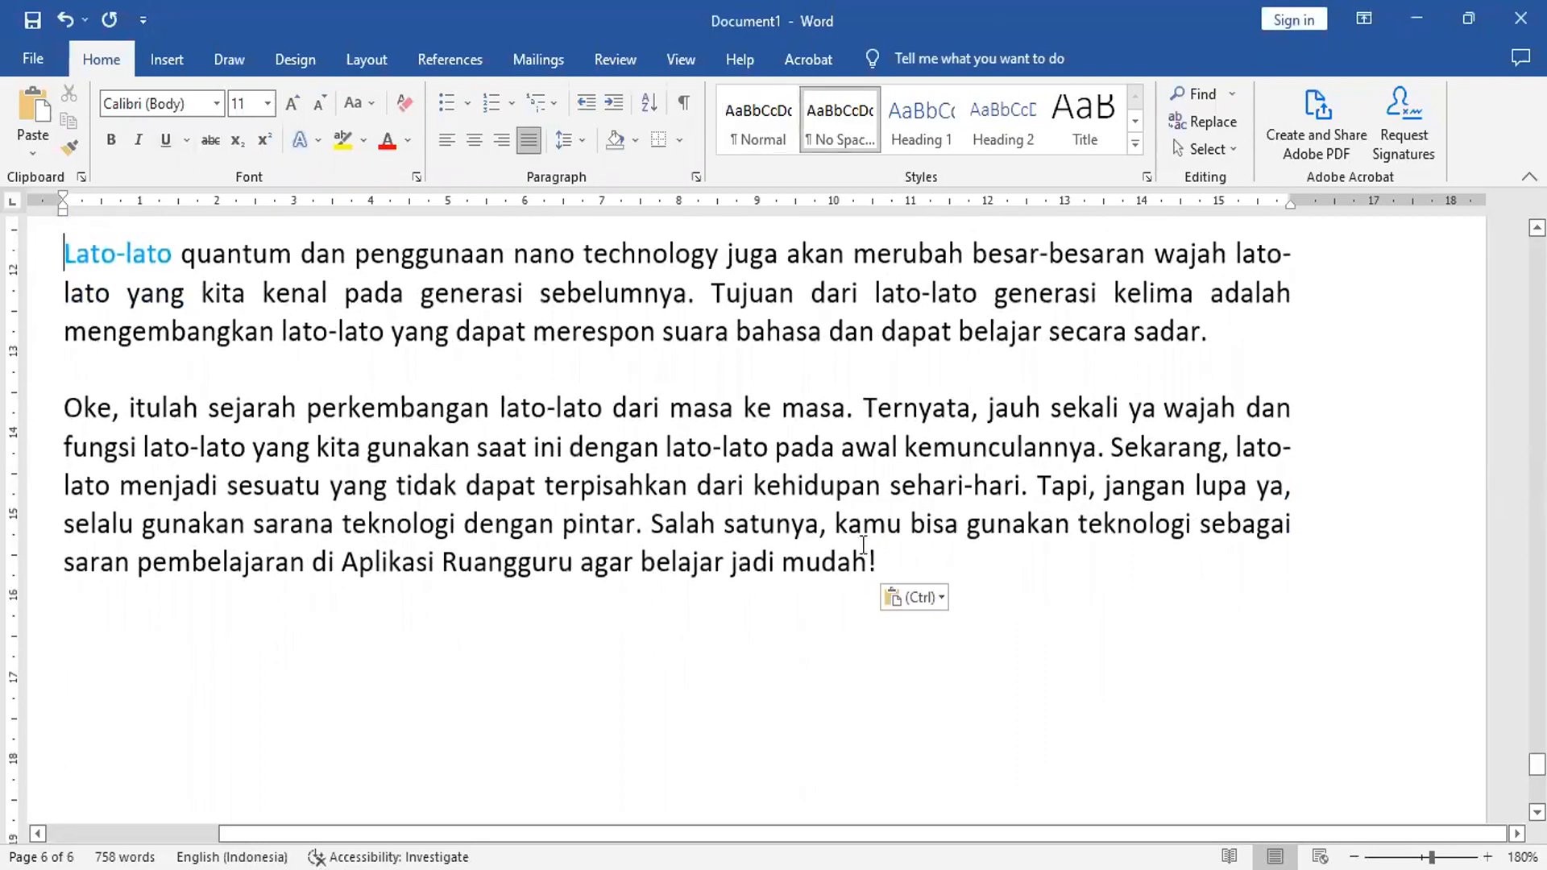
shift+click(906, 562)
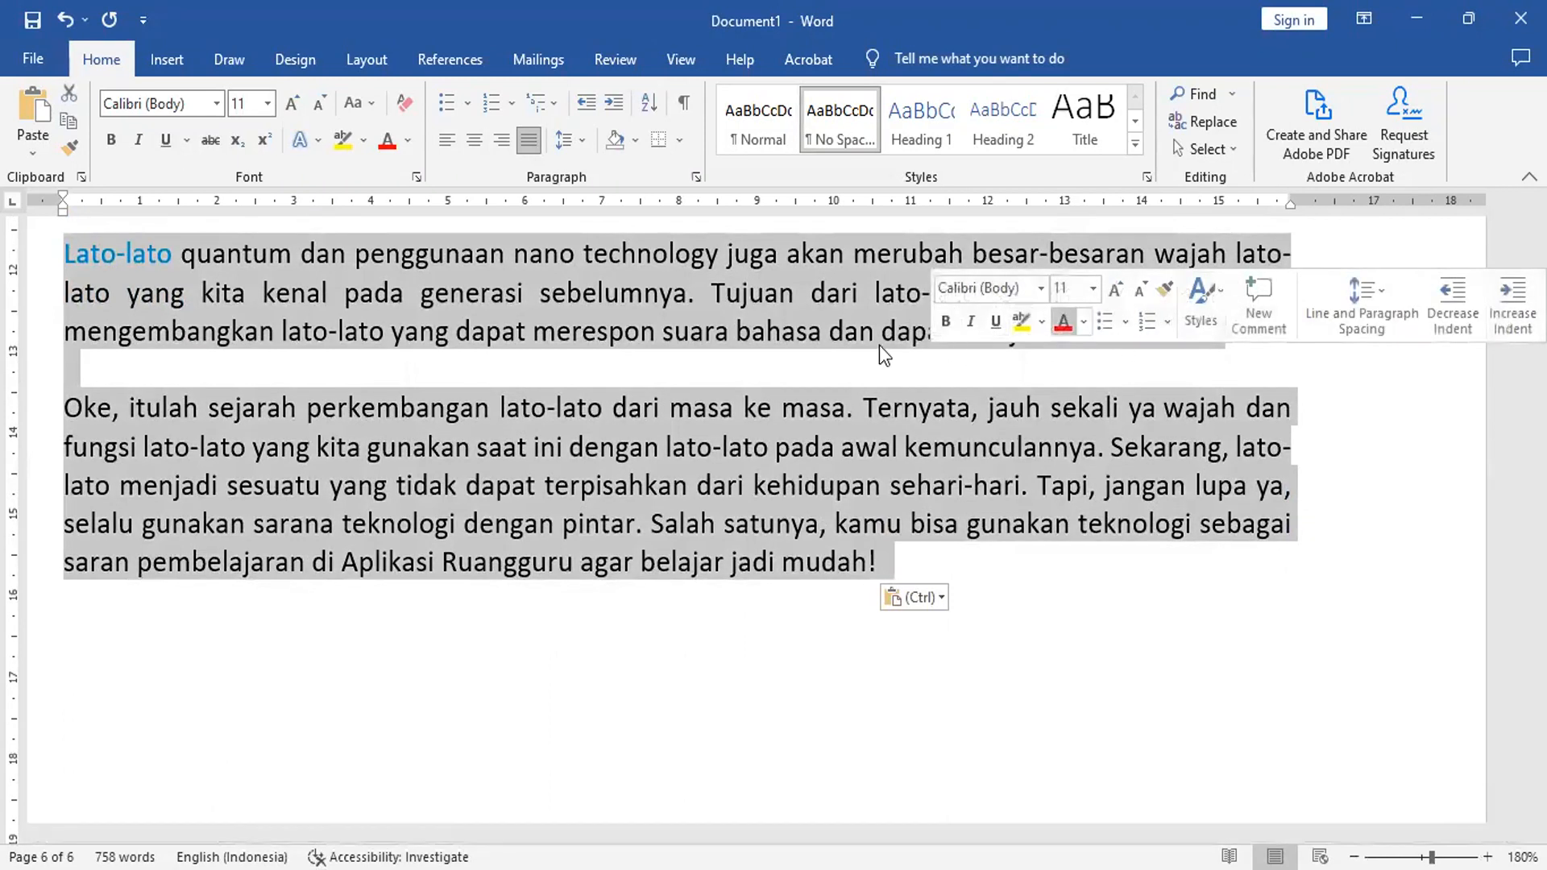
key(ctrl+l)
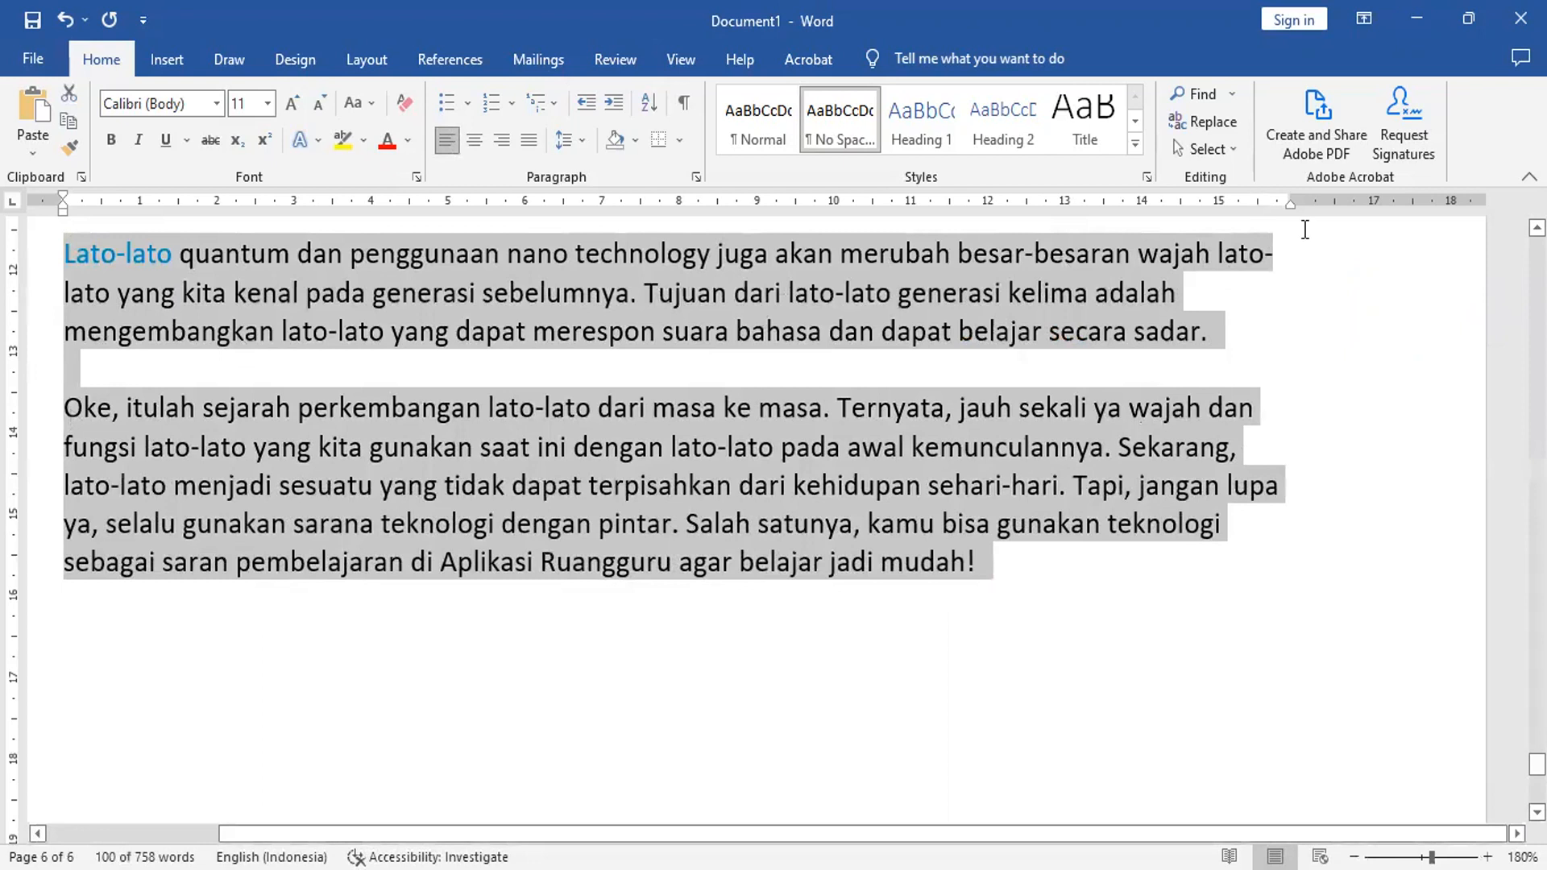
click(474, 145)
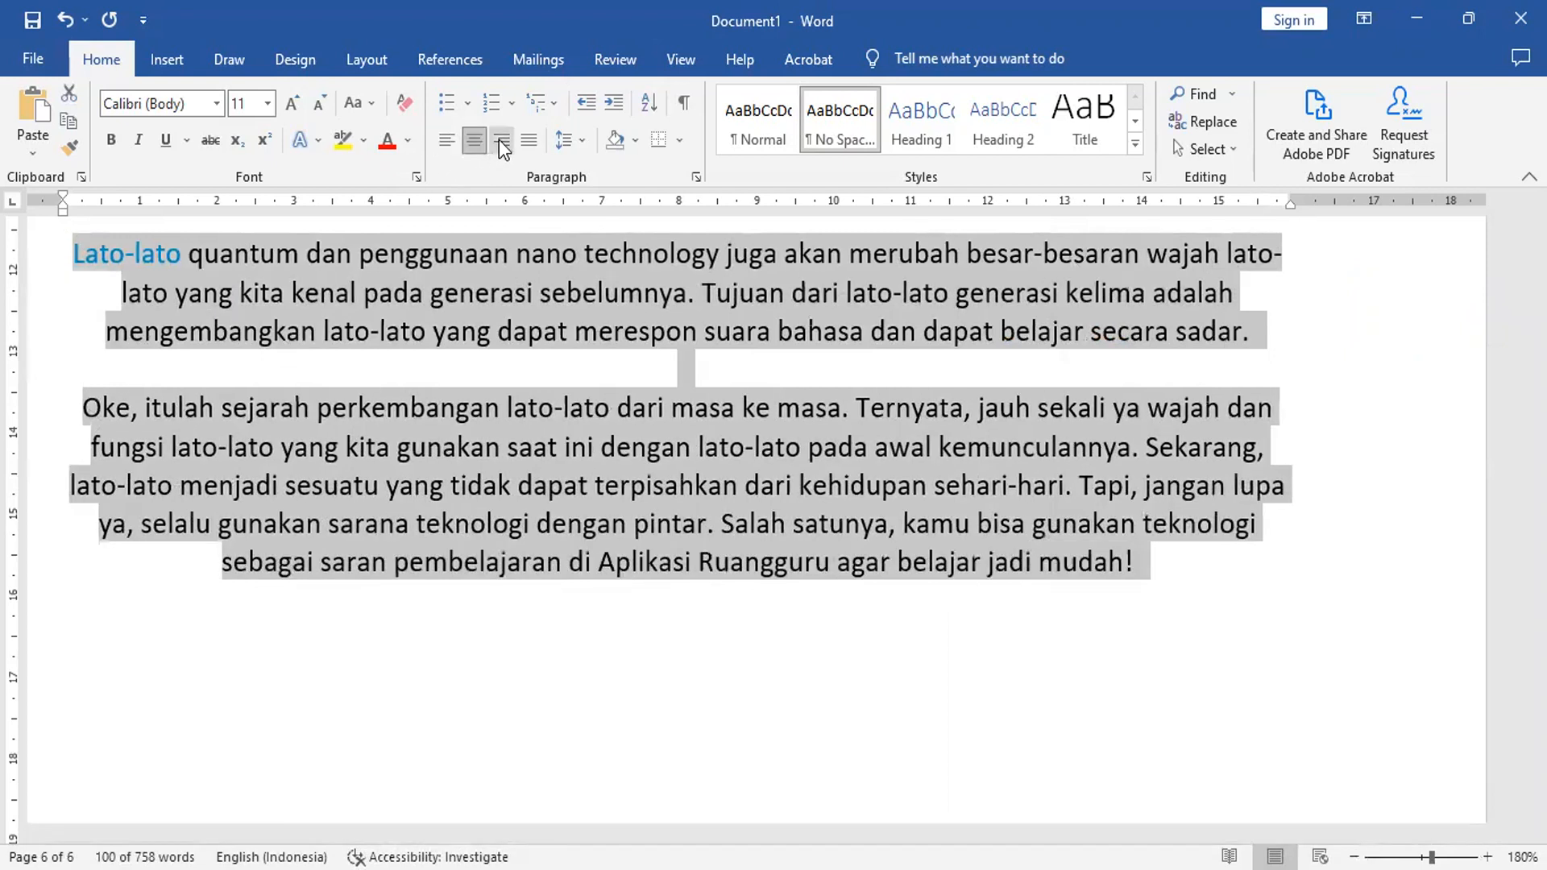
click(499, 144)
click(525, 141)
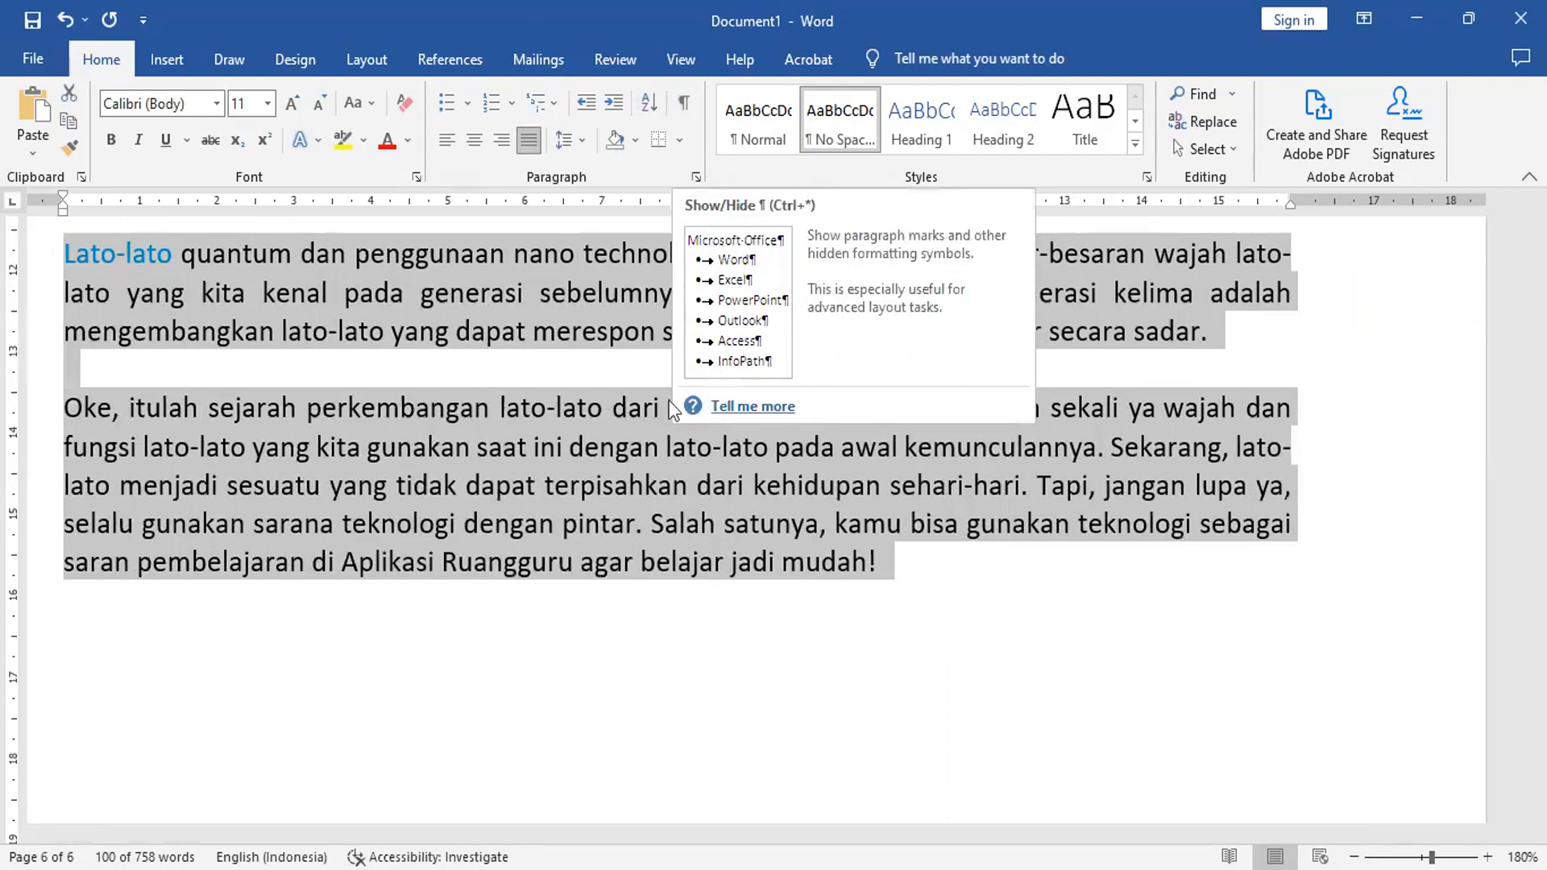
Step: Show the formatting marks, examine them from the end of the article to the start of the document, and hide them again
click(684, 102)
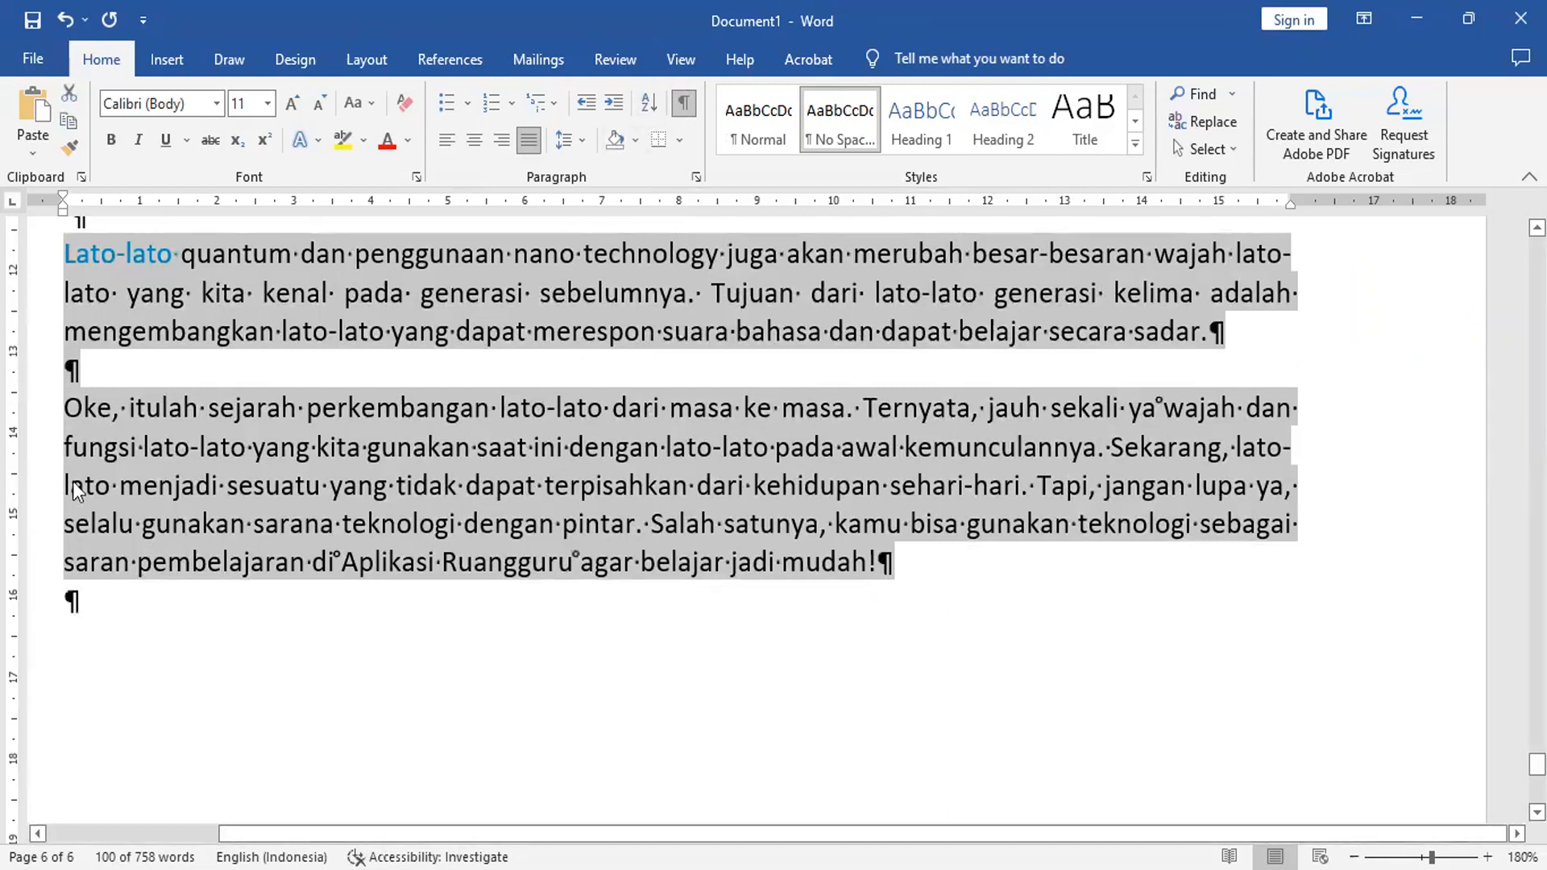
scroll(810, 470, up, 15)
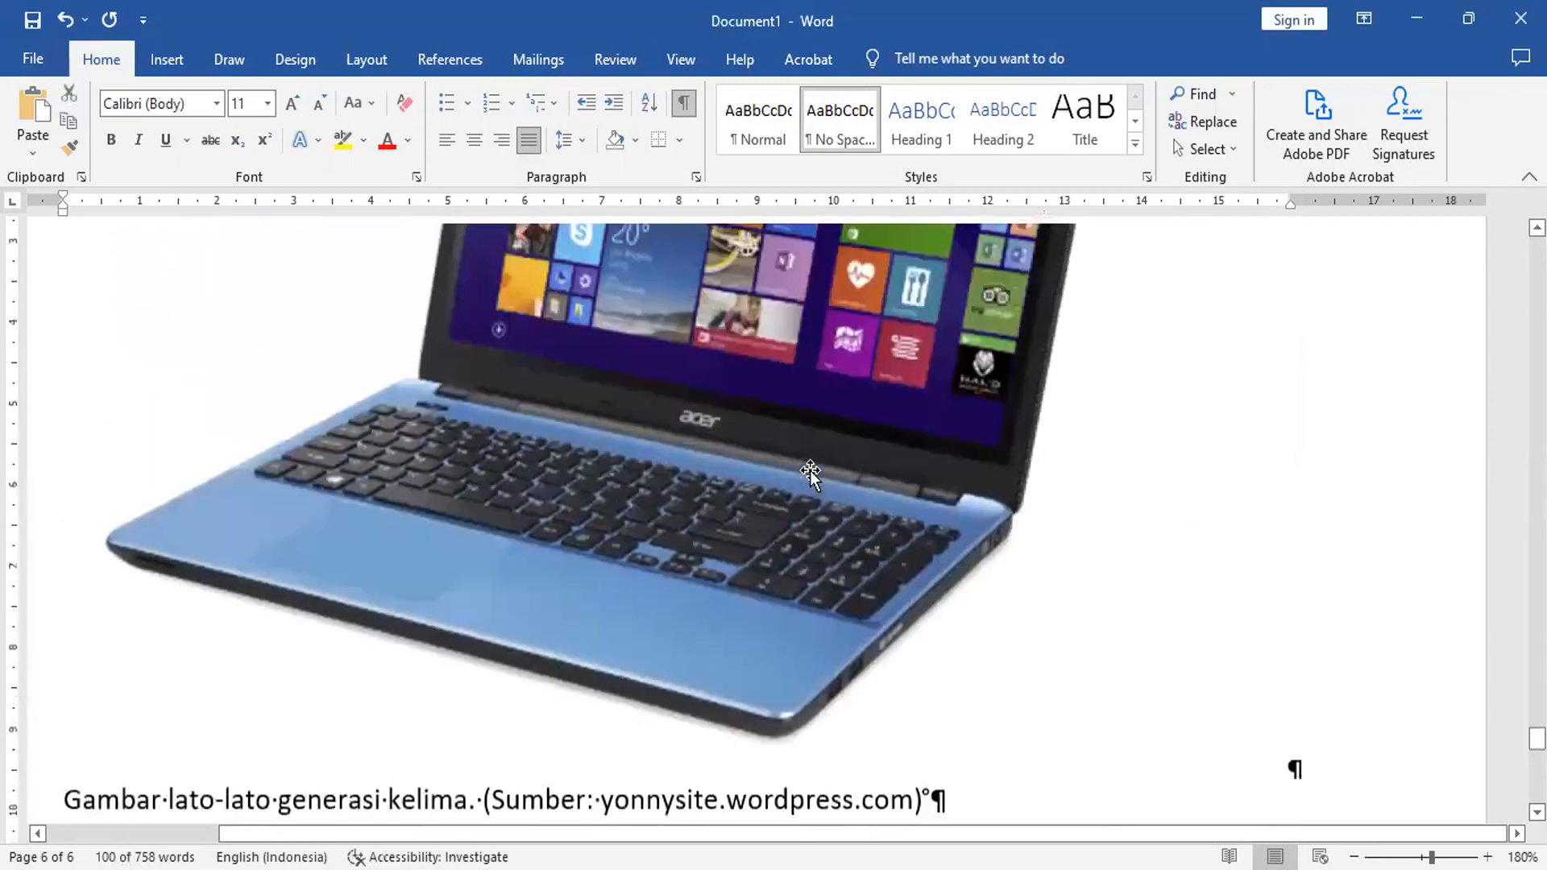
scroll(807, 471, up, 10)
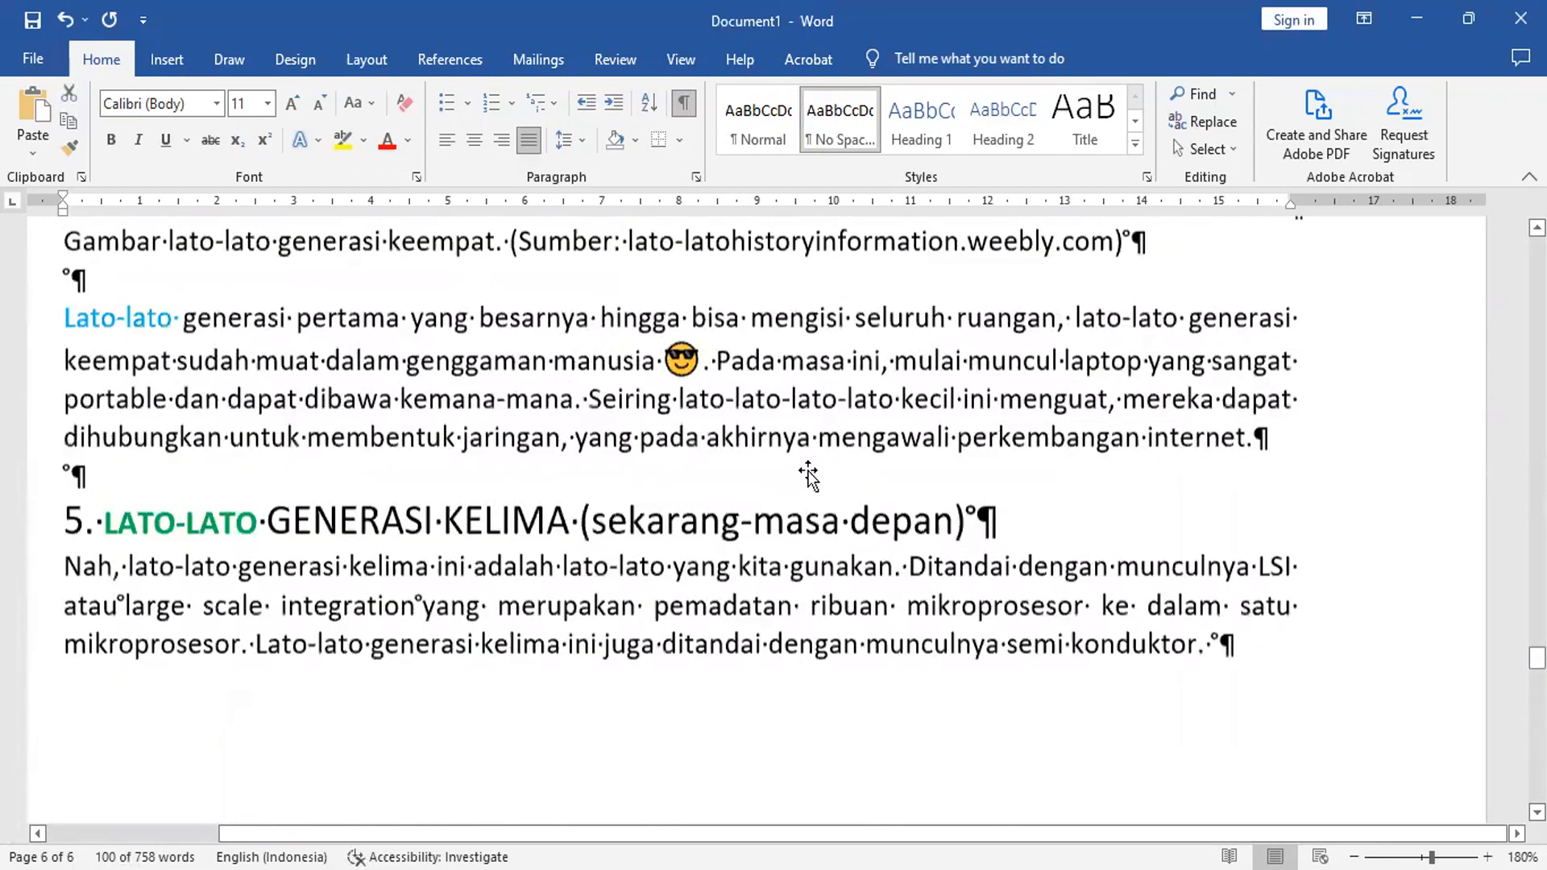
scroll(890, 513, up, 1)
key(ctrl+Home)
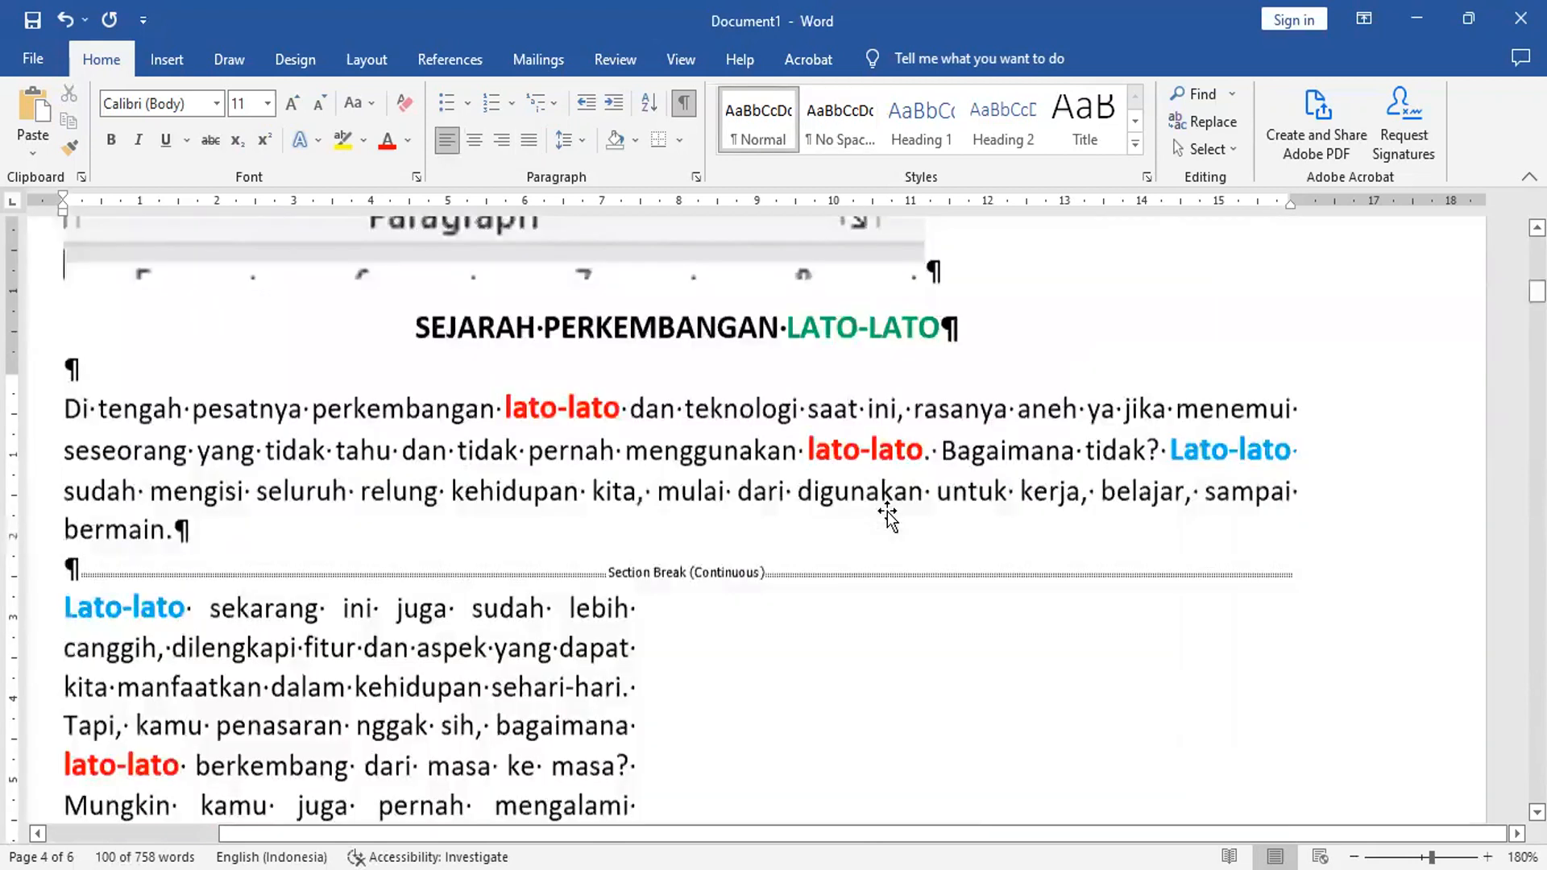
scroll(917, 604, down, 1)
scroll(917, 604, down, 1)
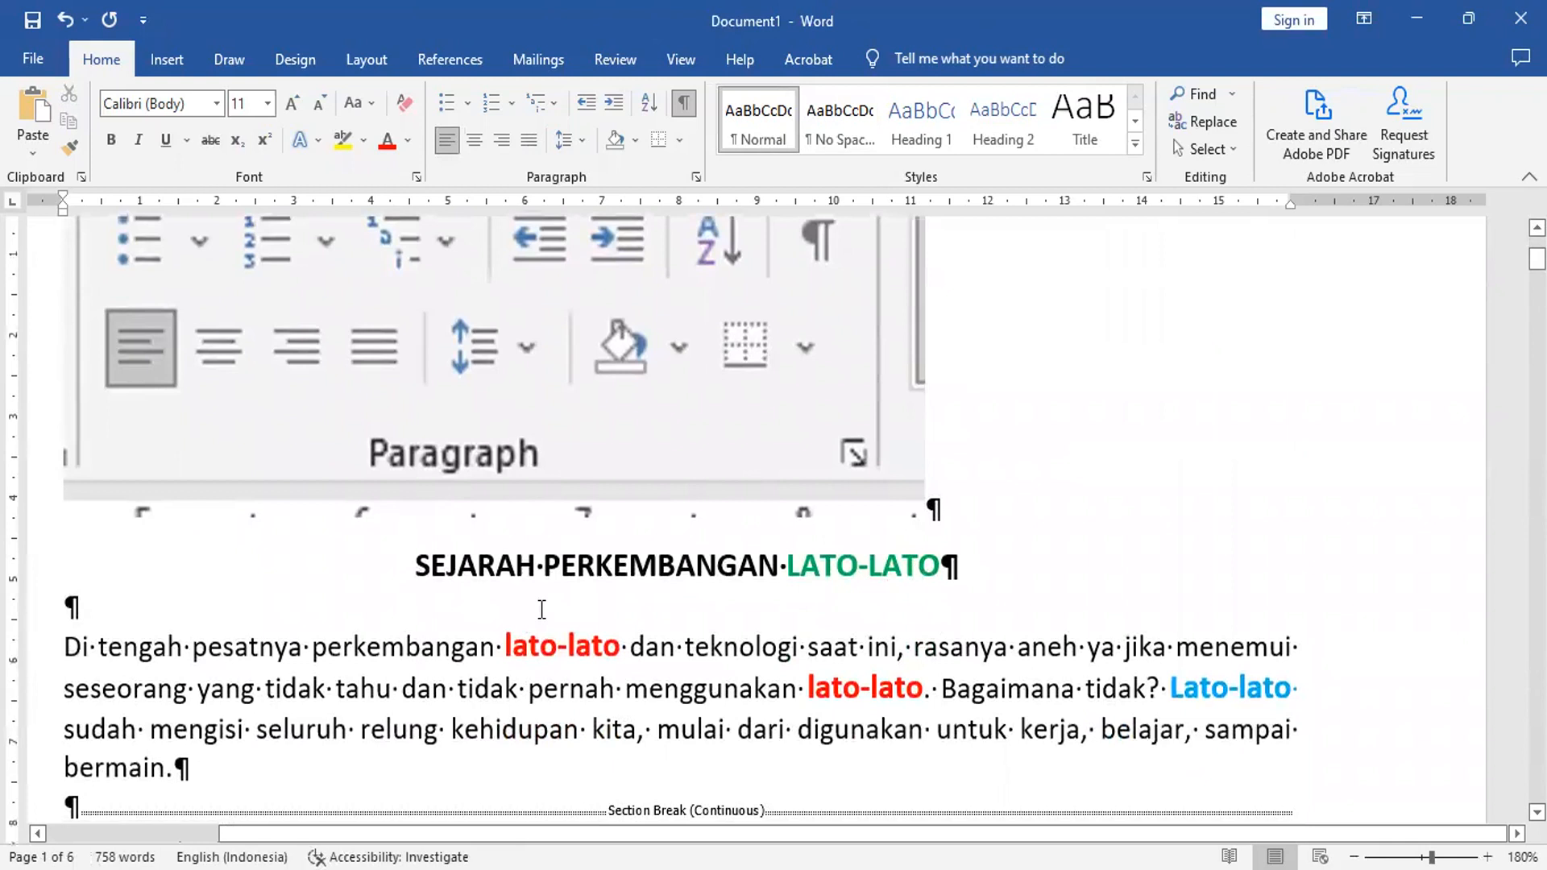
click(683, 103)
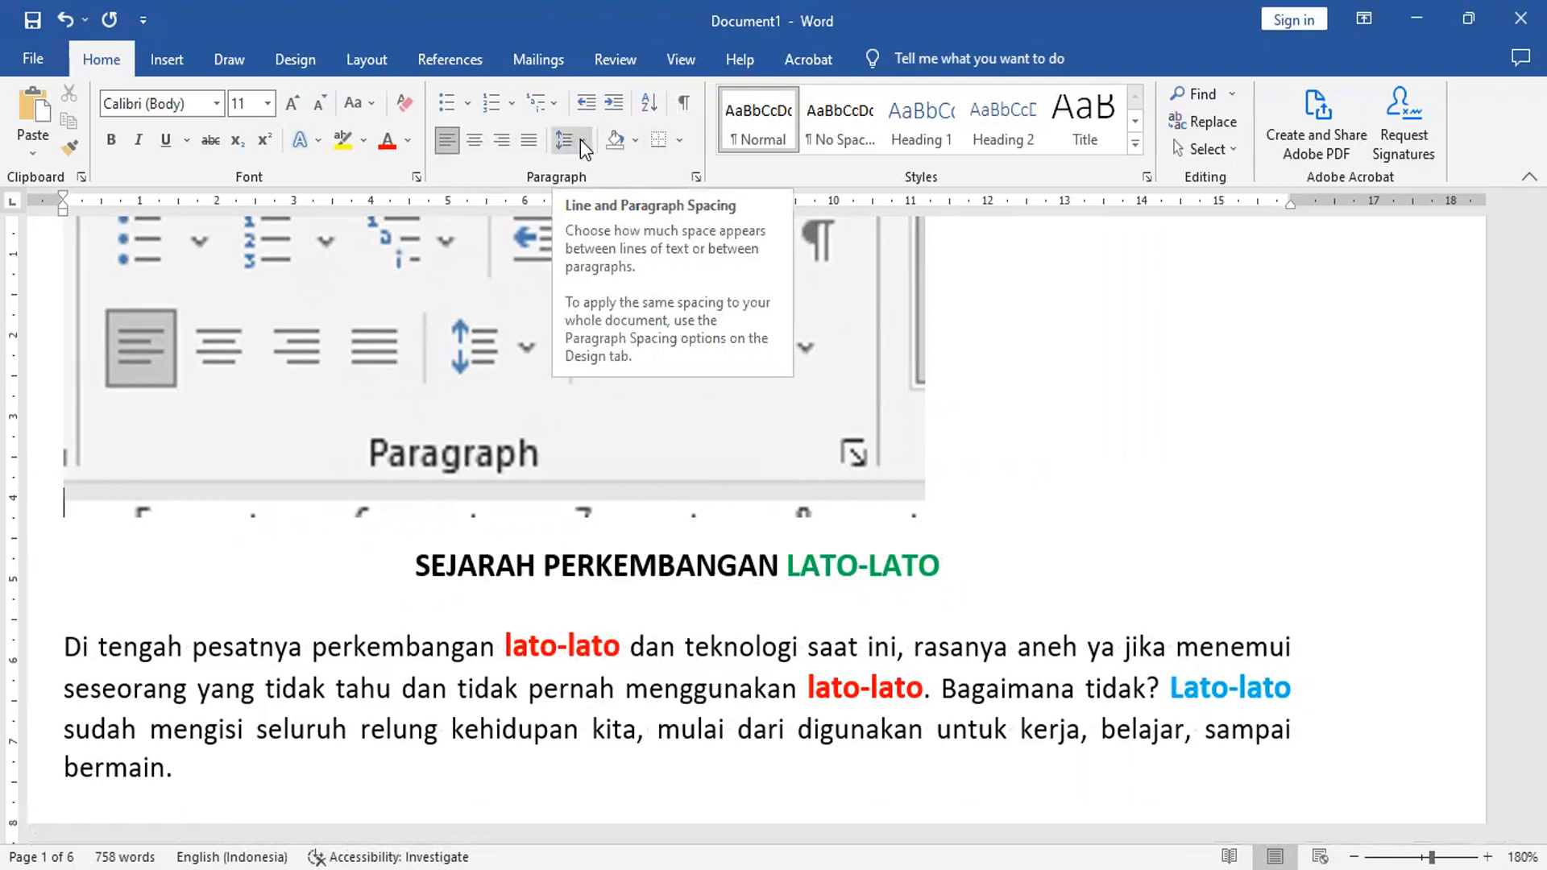
Step: Try a line spacing of 1,5 on the article's last two paragraphs and set it back to 1,0
scroll(568, 431, down, 5)
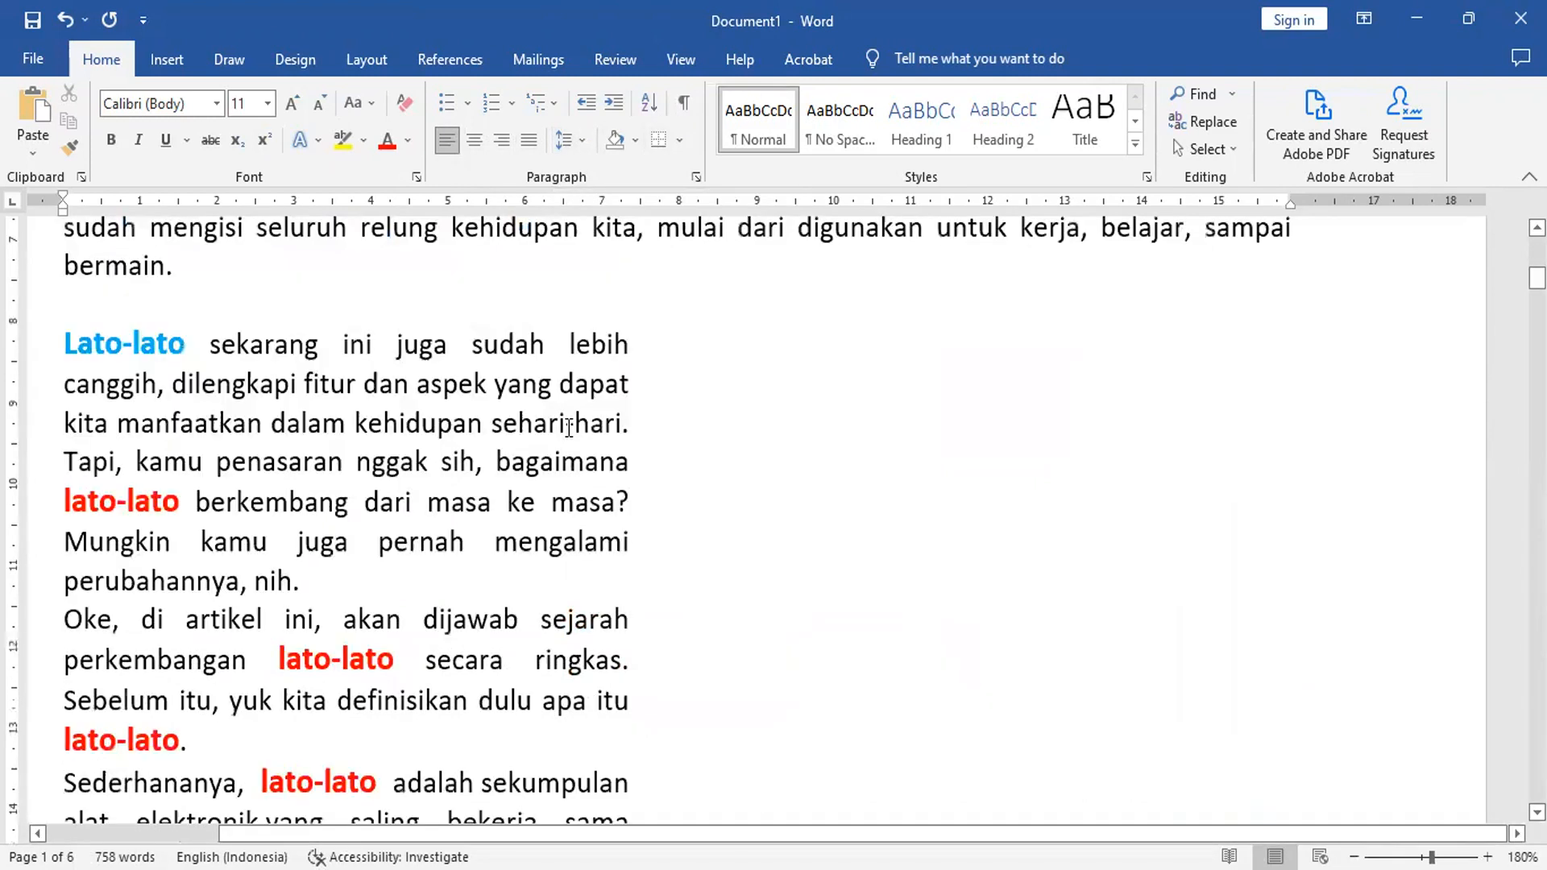
scroll(568, 431, down, 20)
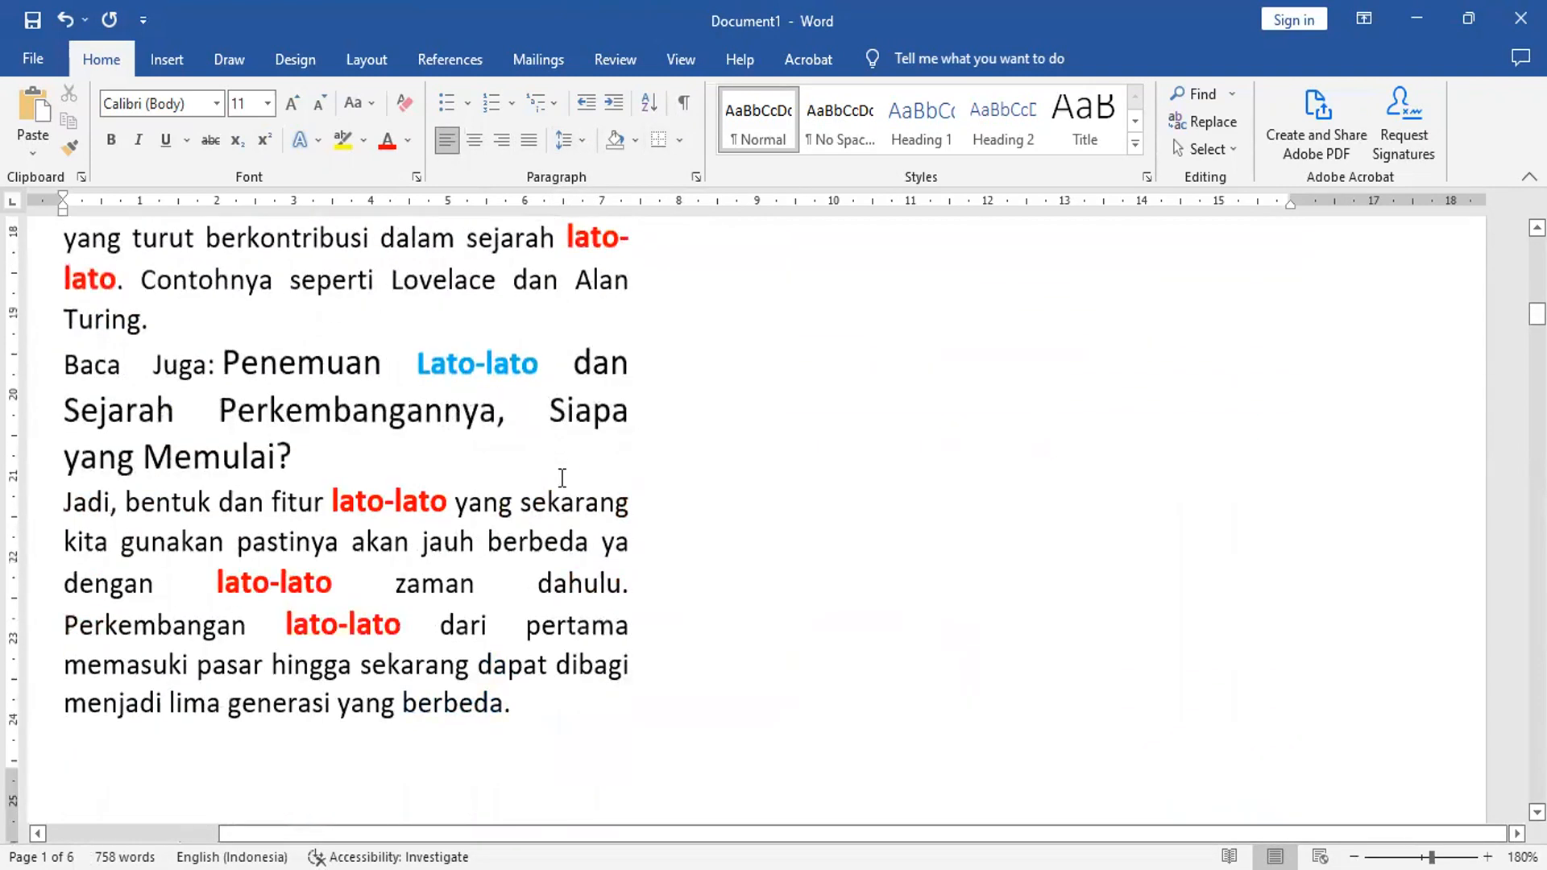
scroll(556, 479, down, 1)
scroll(537, 488, up, 1)
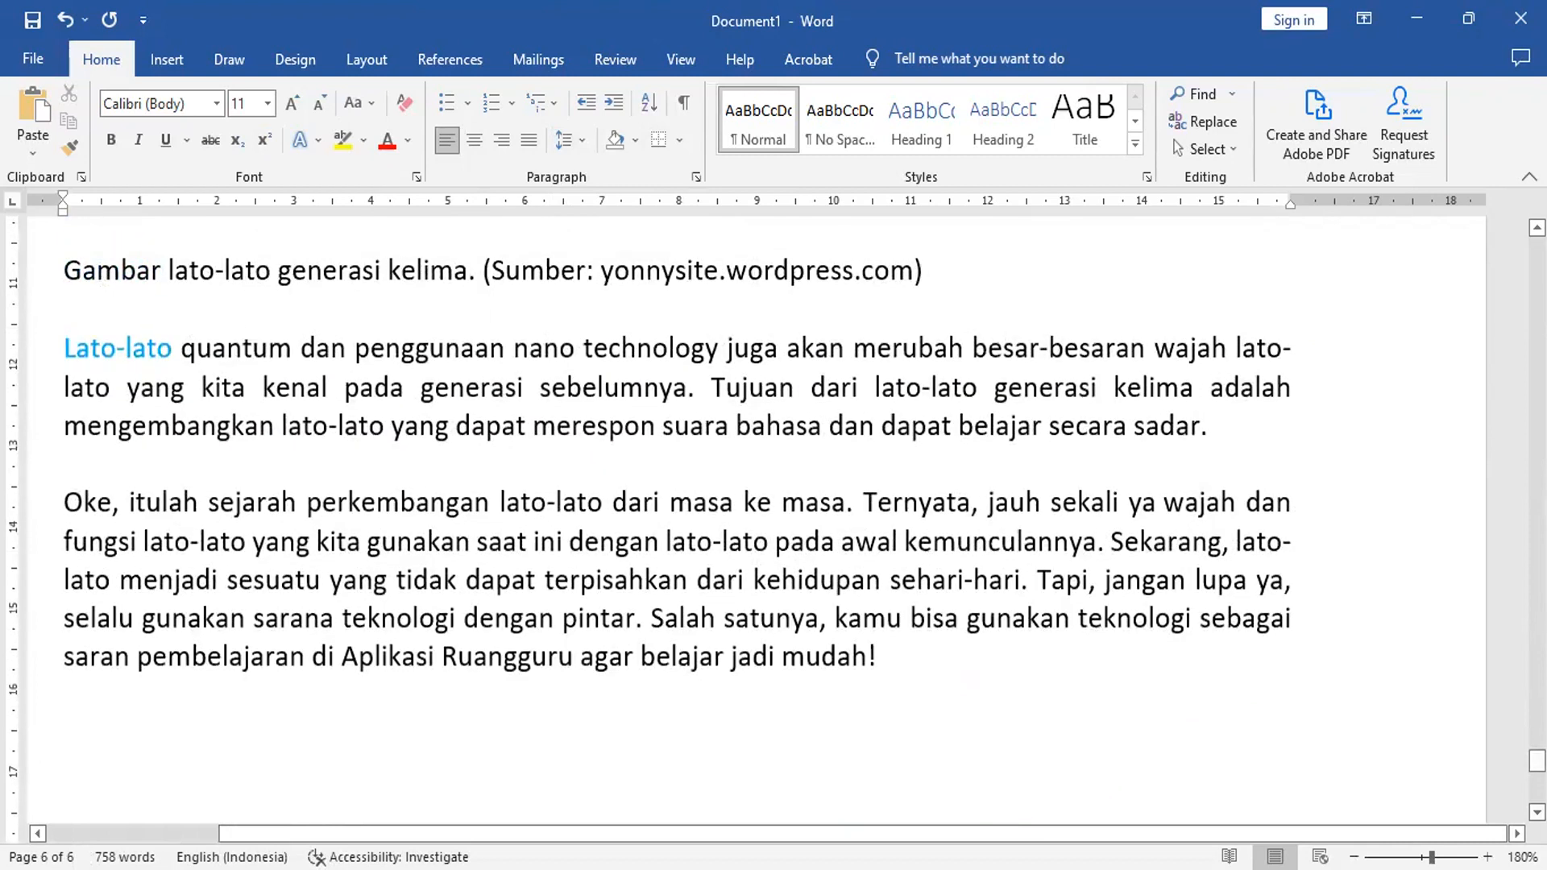
scroll(519, 535, down, 1)
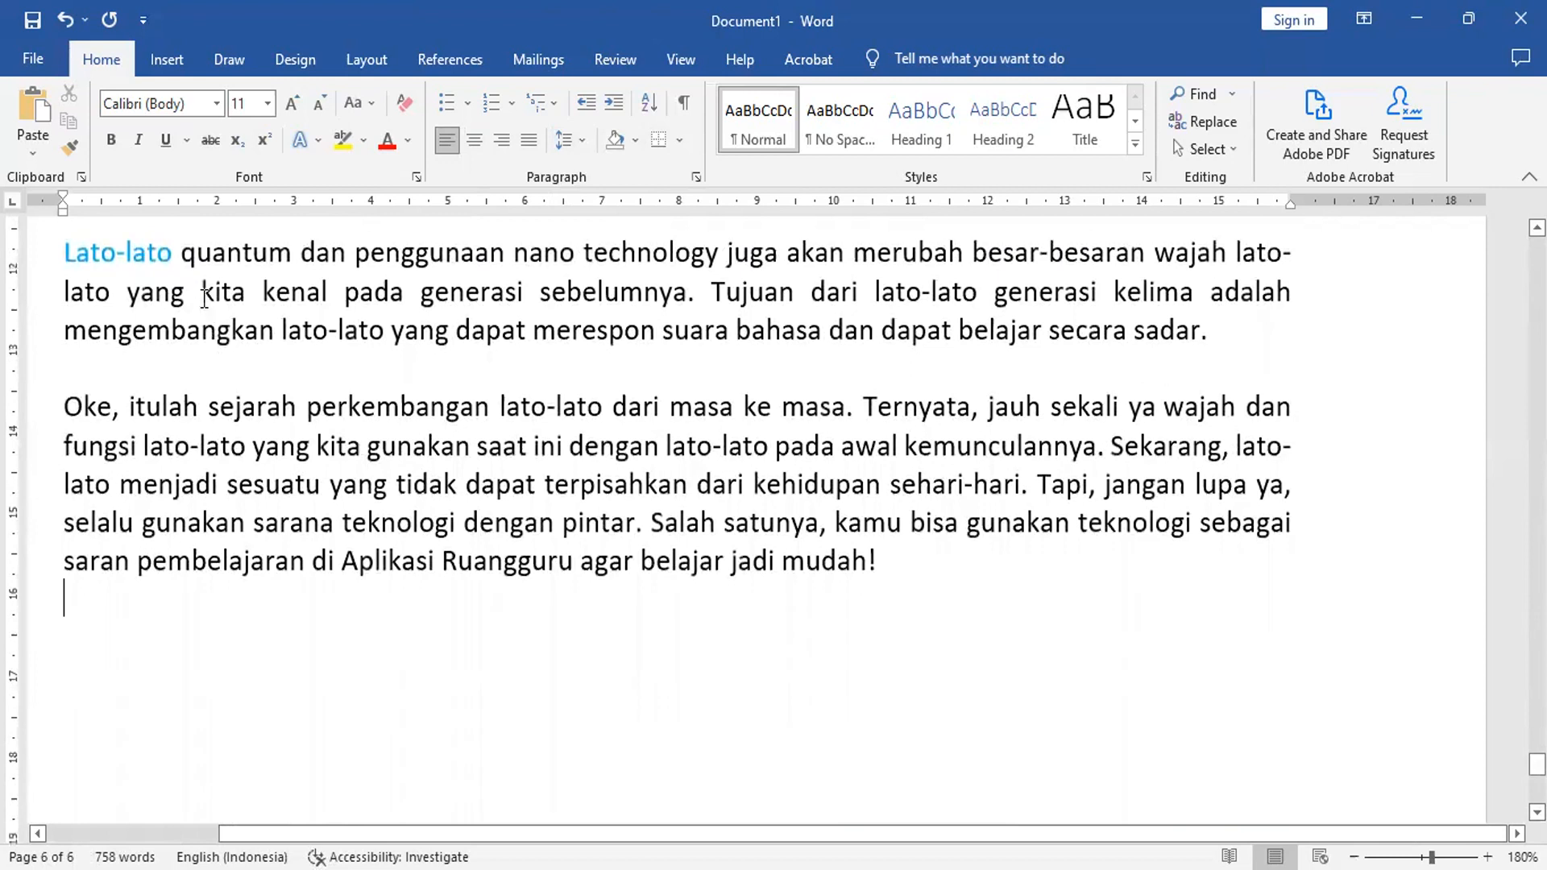
click(34, 291)
double_click(34, 291)
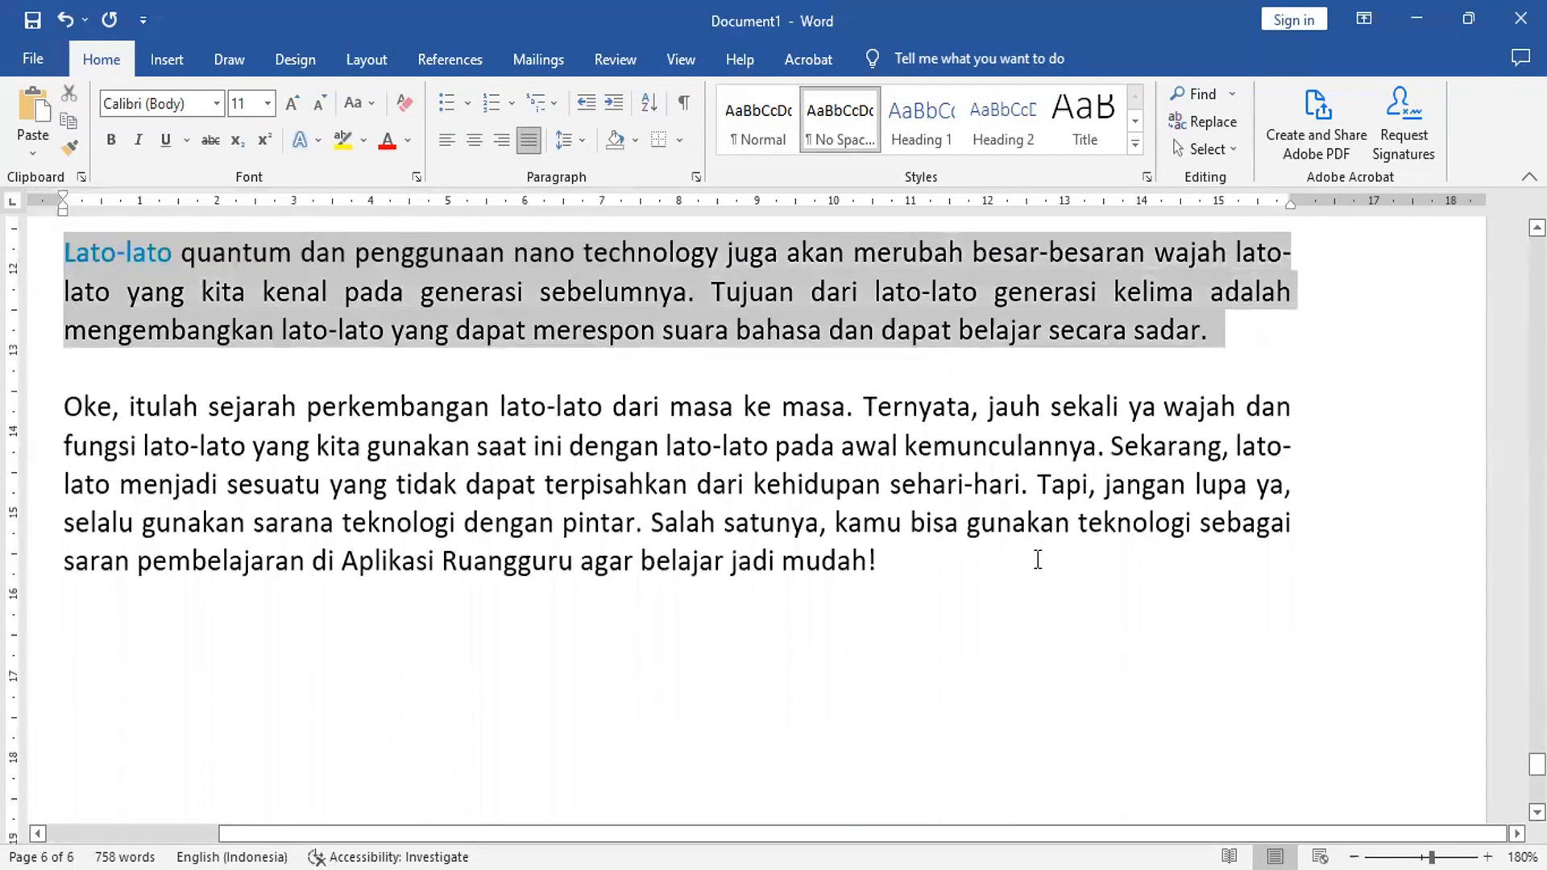
shift+click(949, 563)
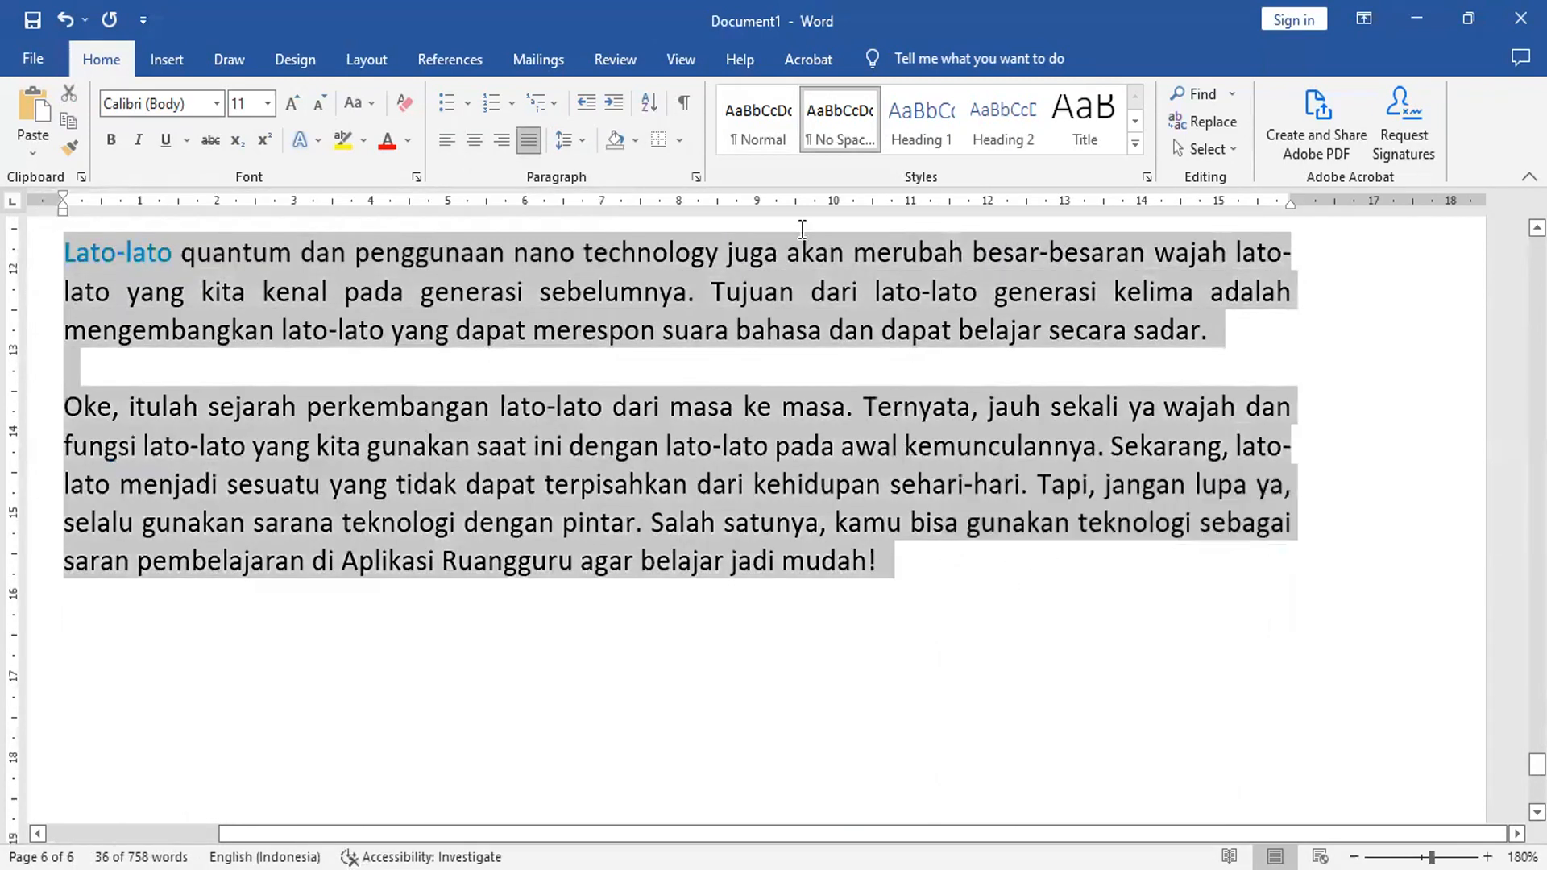
click(635, 141)
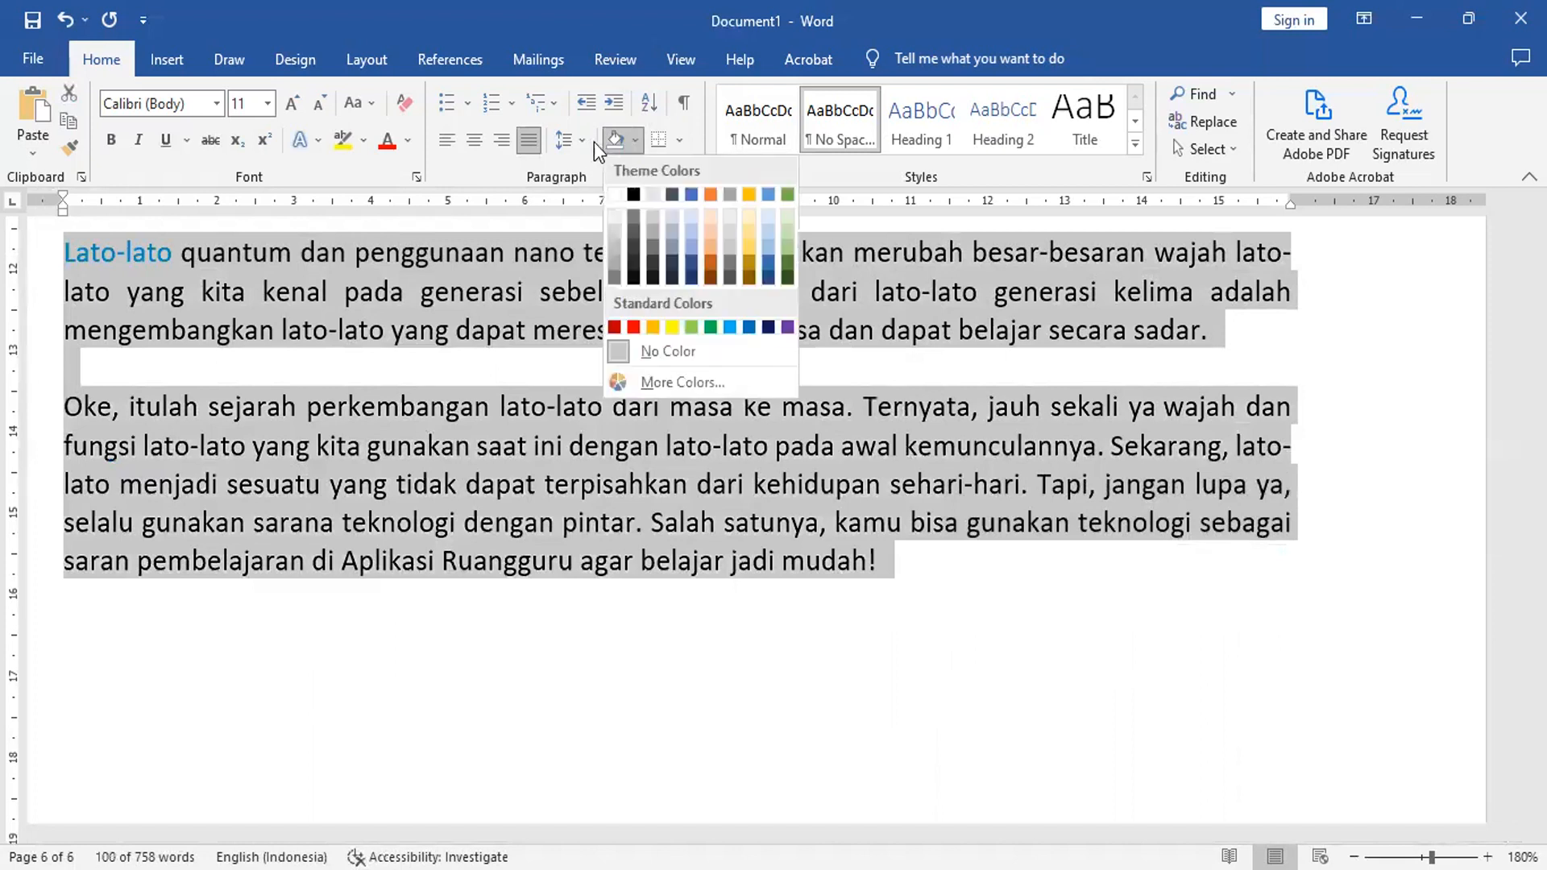
click(583, 142)
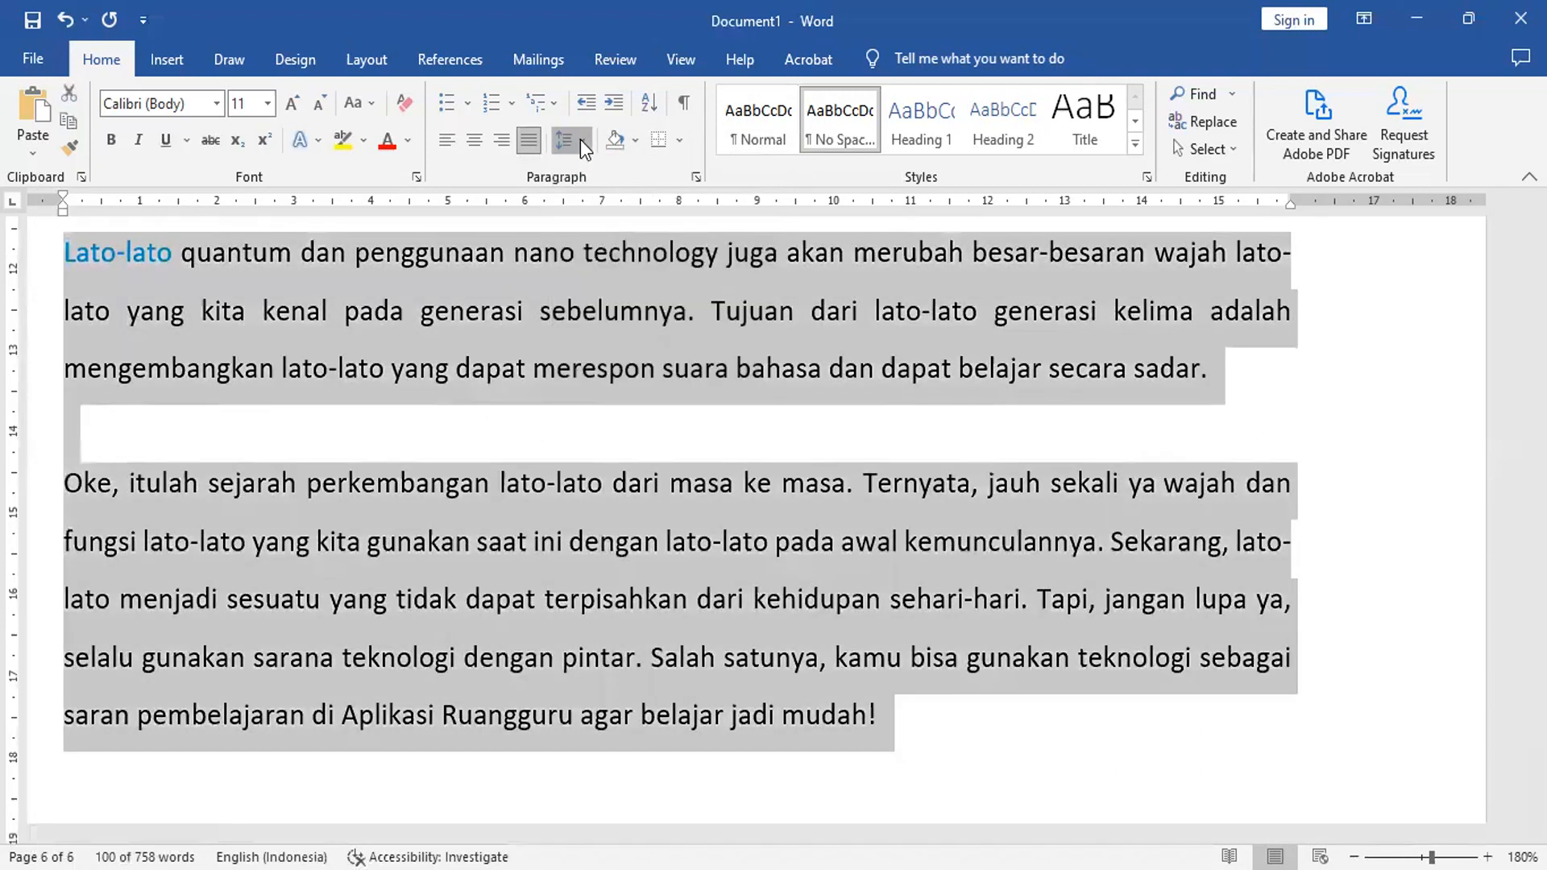
click(580, 139)
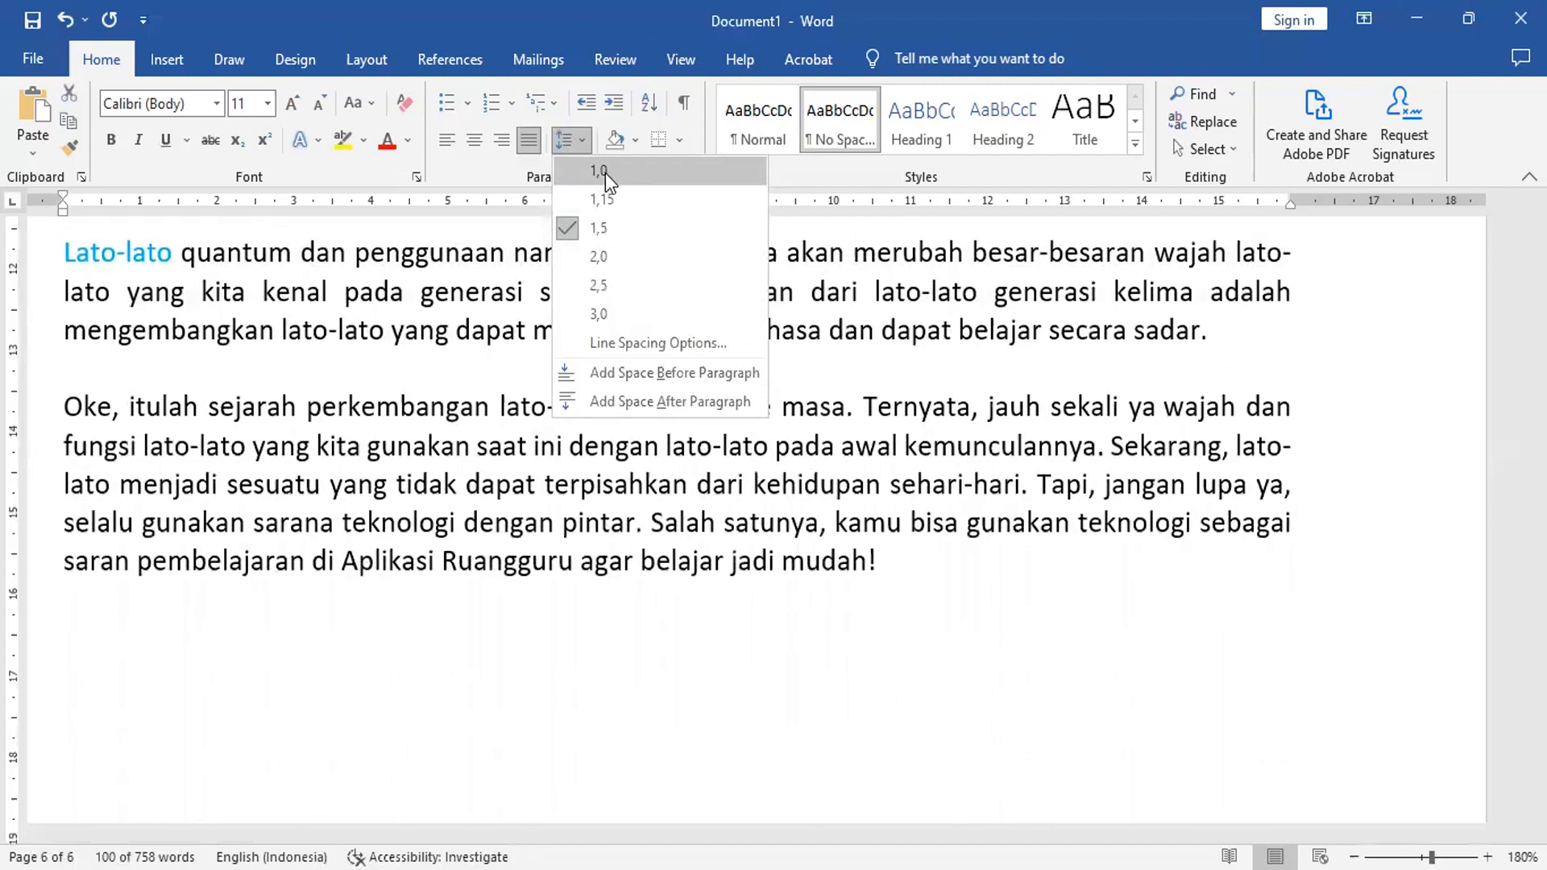
click(606, 173)
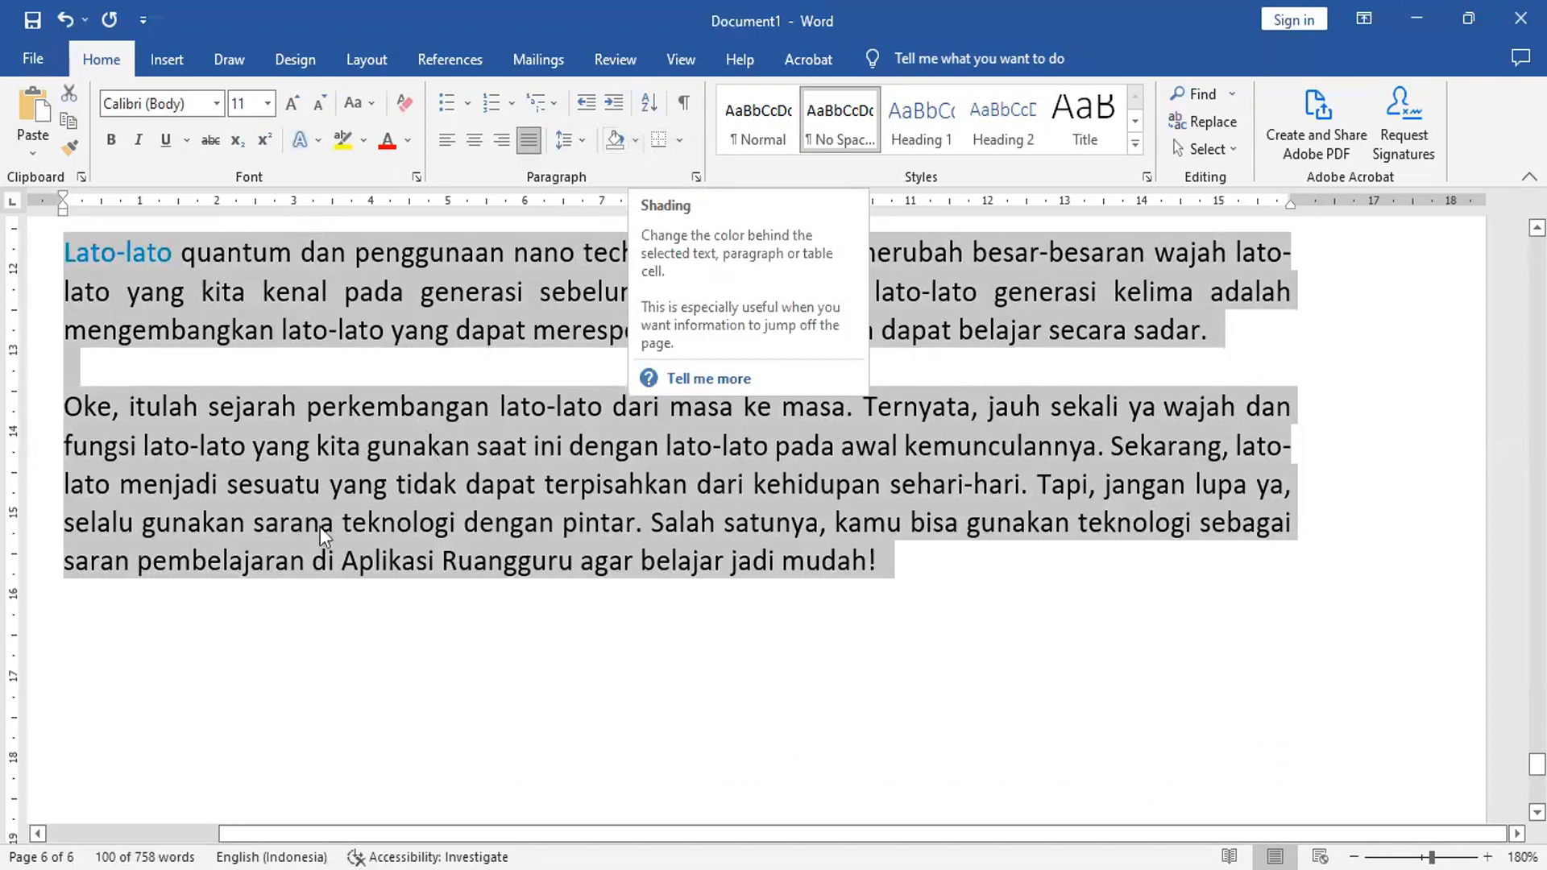
Step: Select the article's last paragraph and put outside borders around it
triple_click(77, 455)
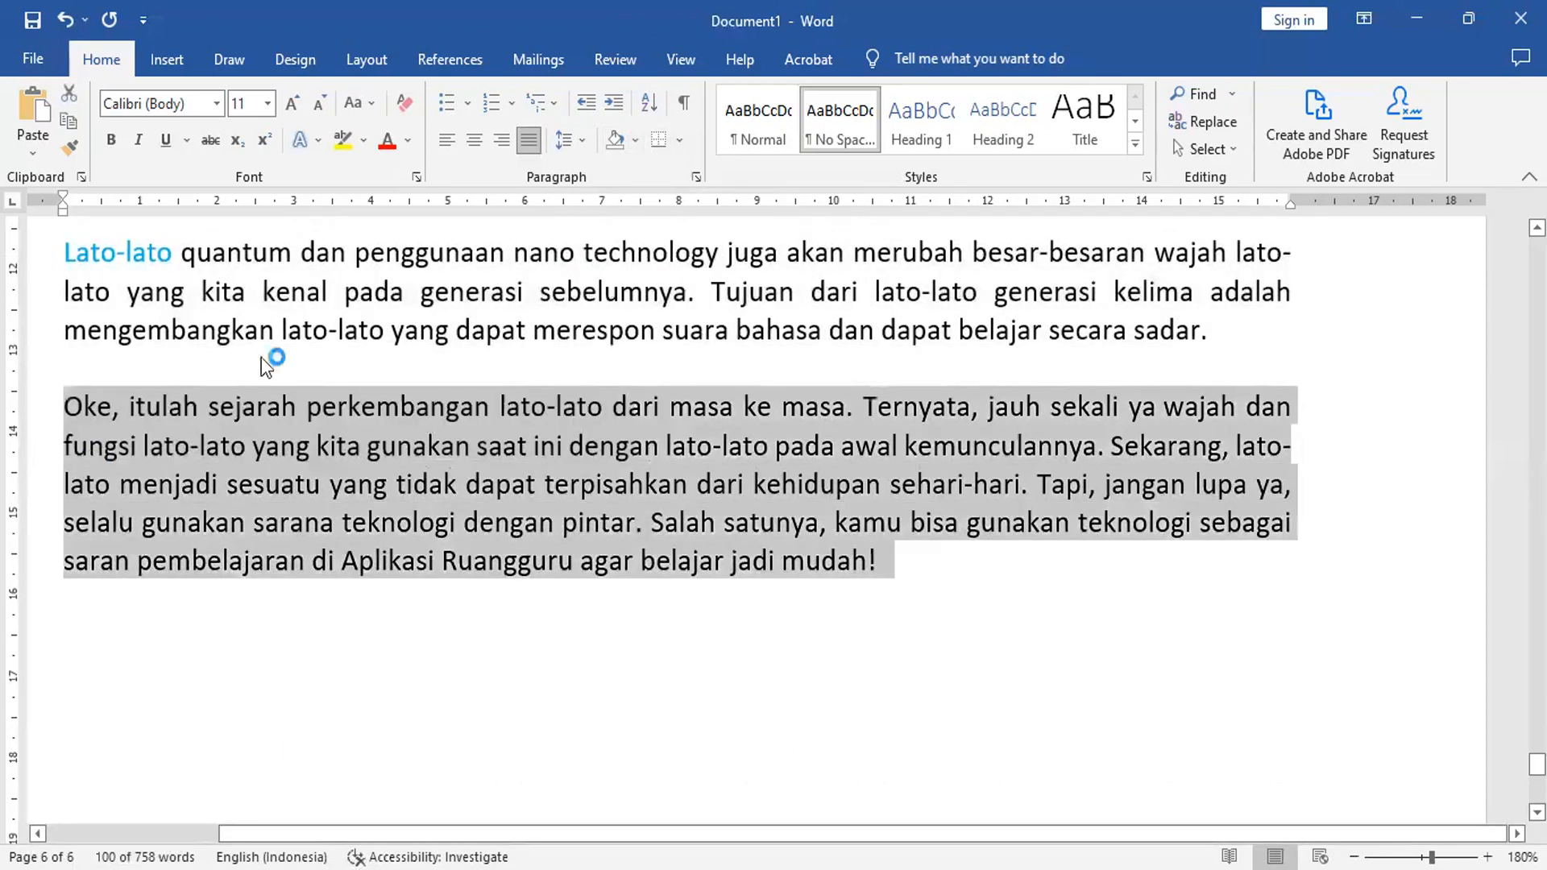
click(641, 139)
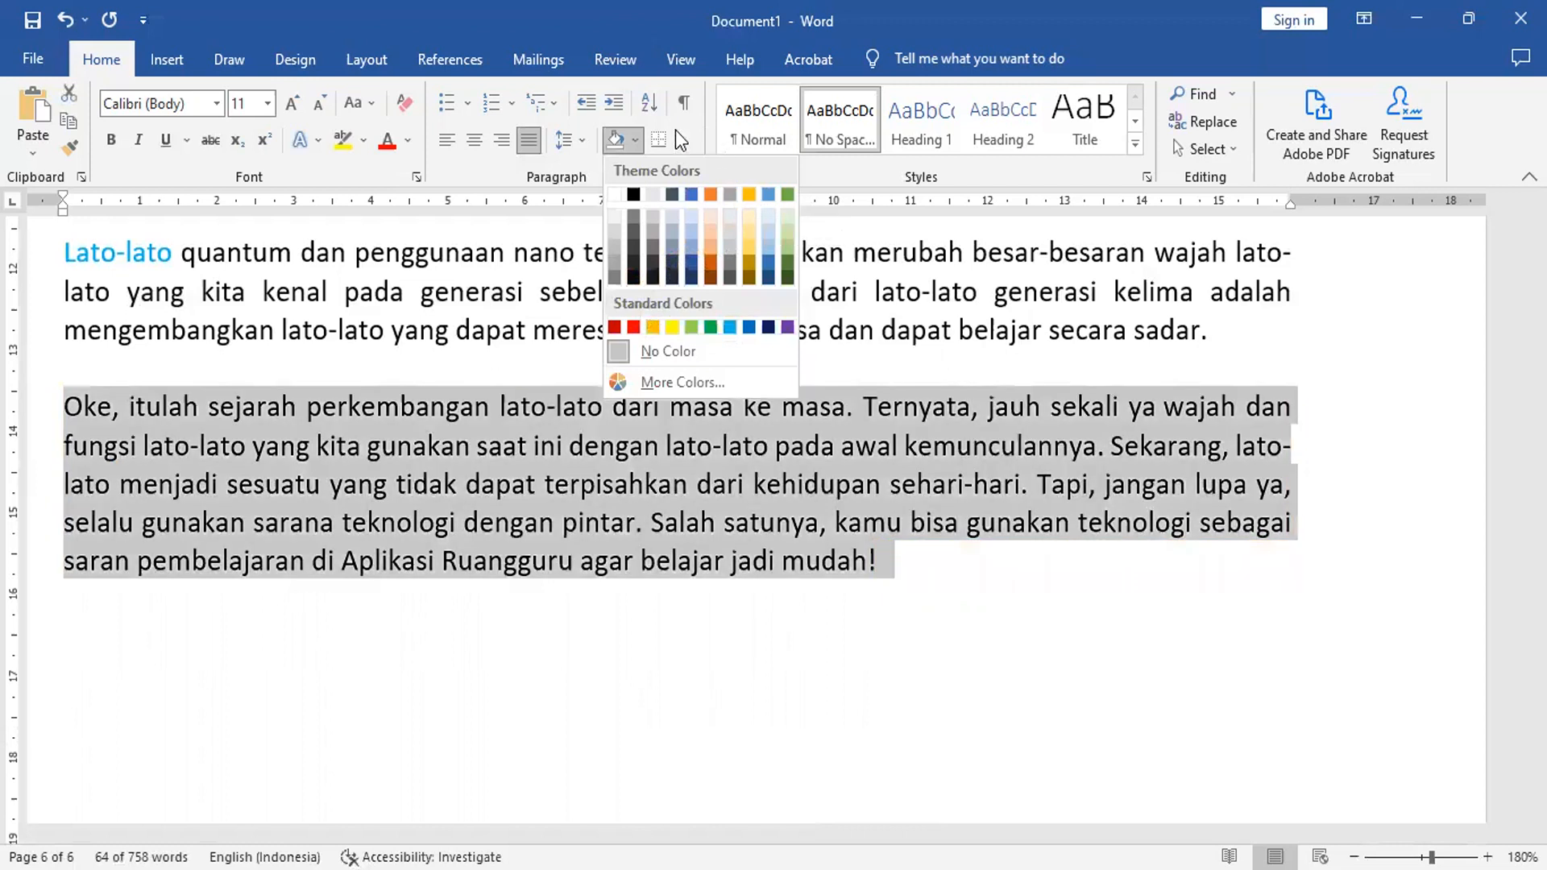
click(678, 139)
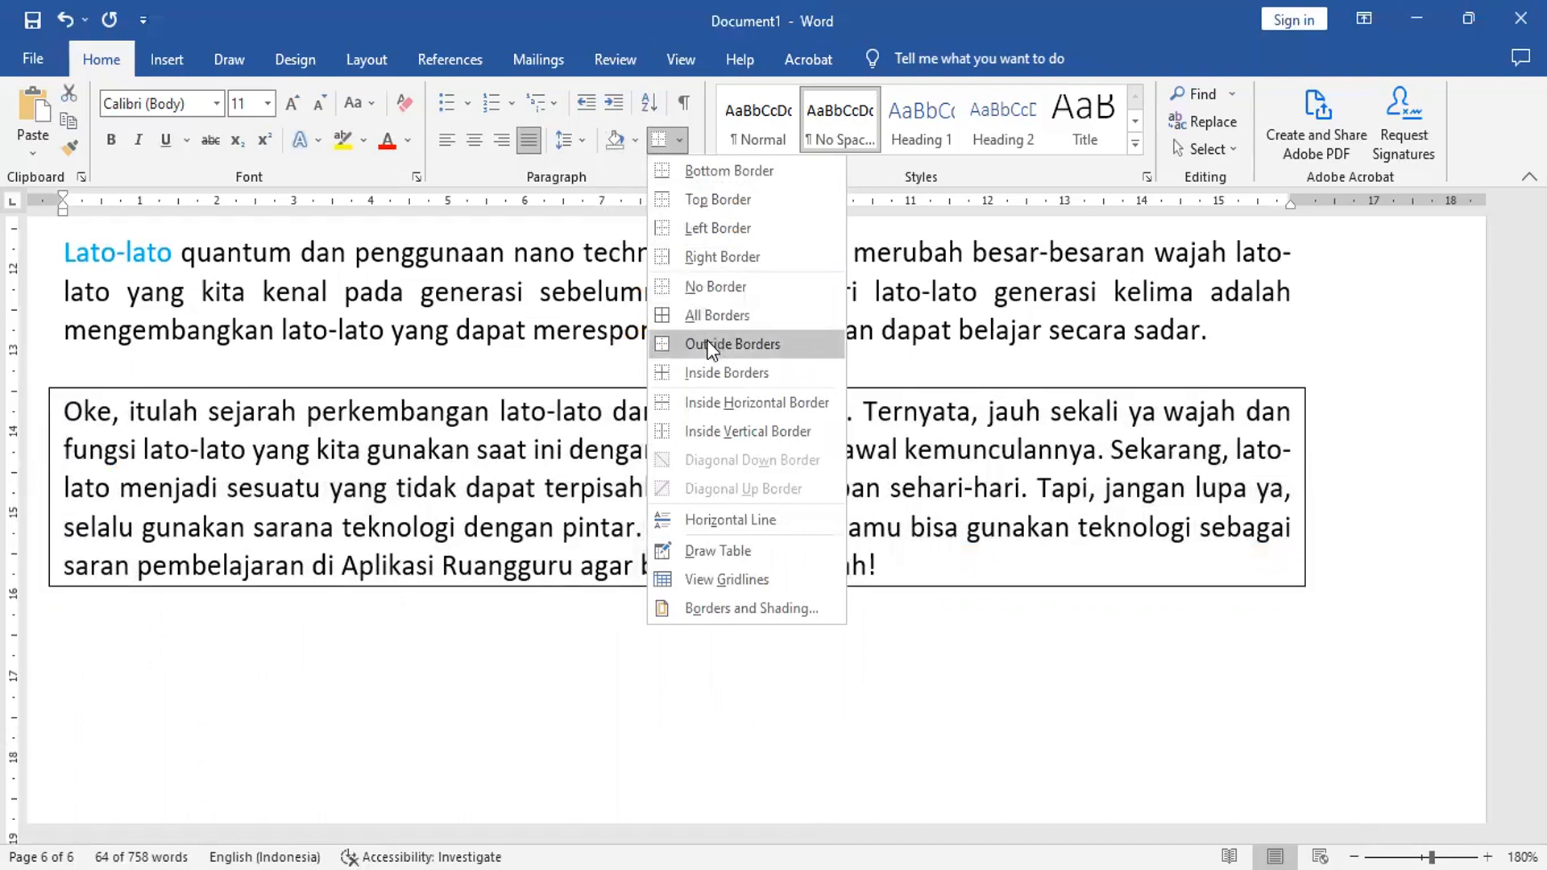
click(707, 343)
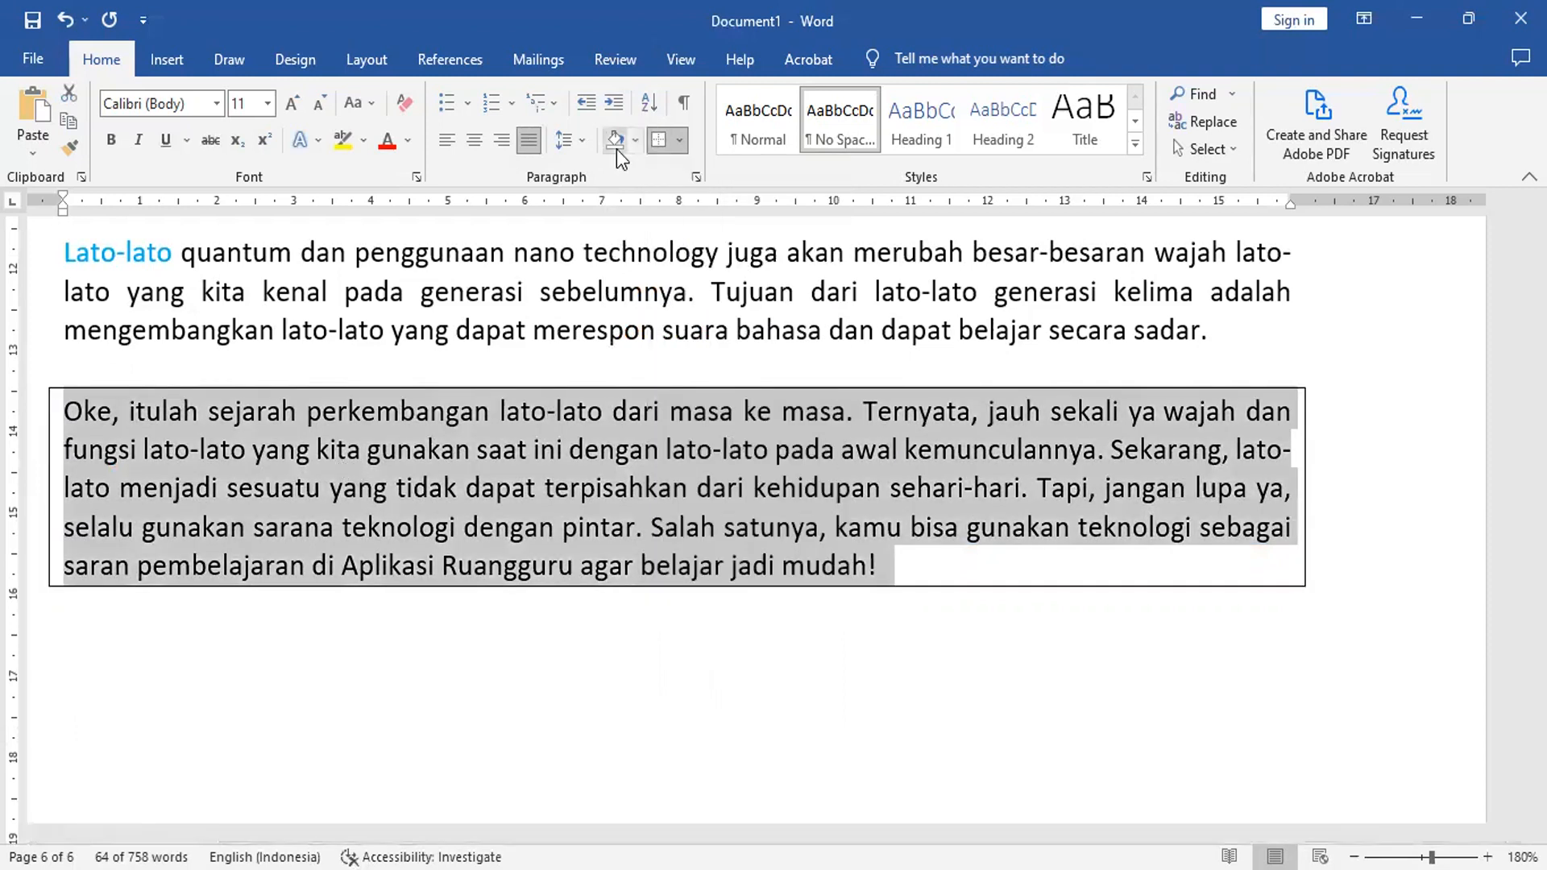
Step: Shade the bordered last paragraph with a light blue-gray theme colour
click(635, 139)
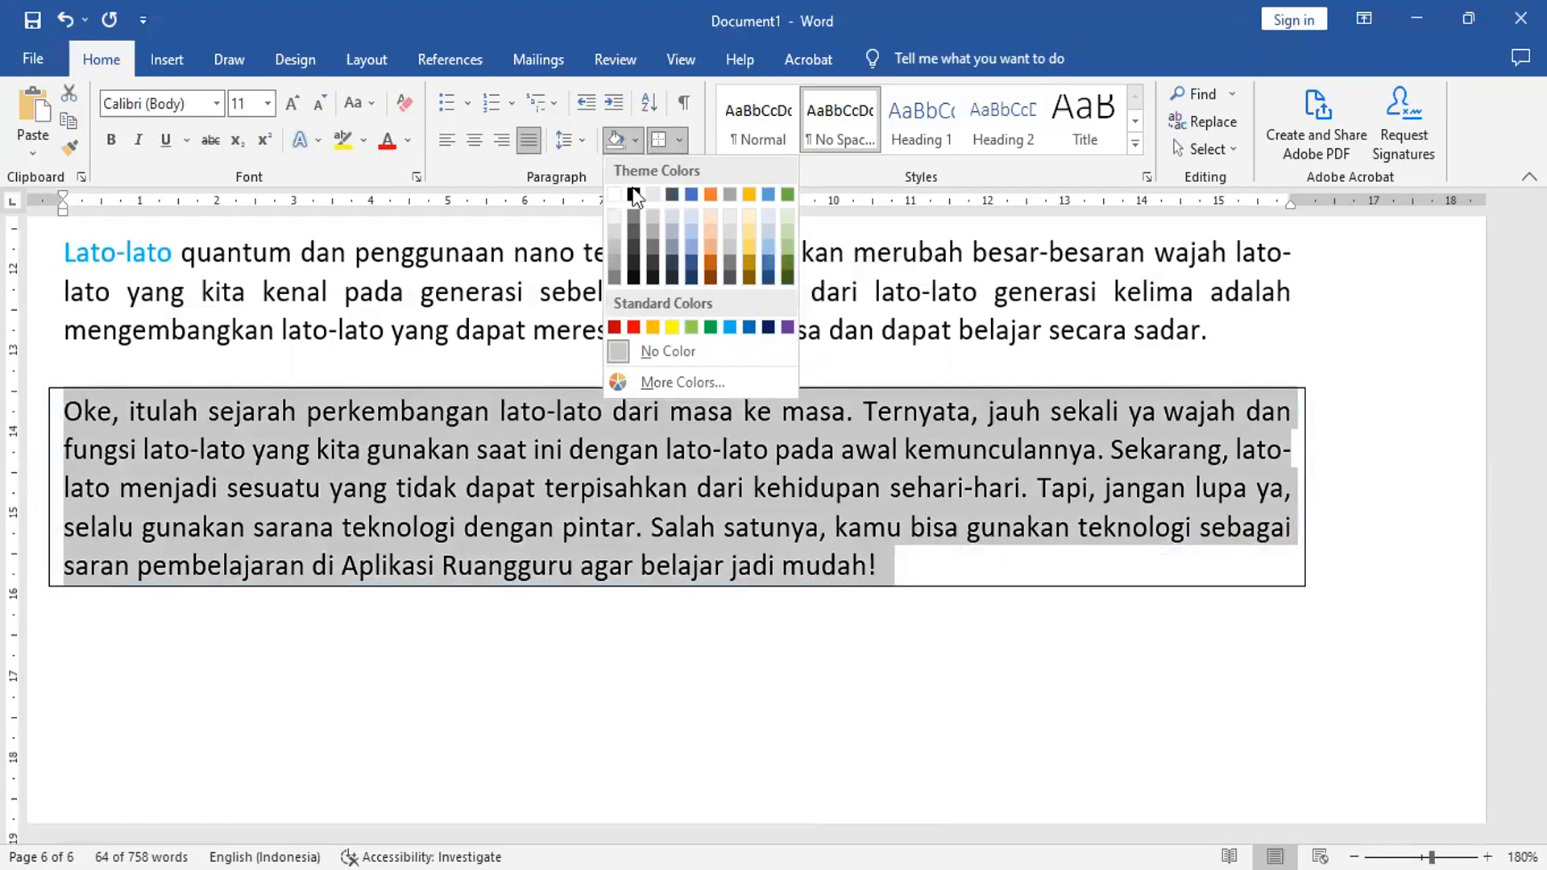
click(637, 140)
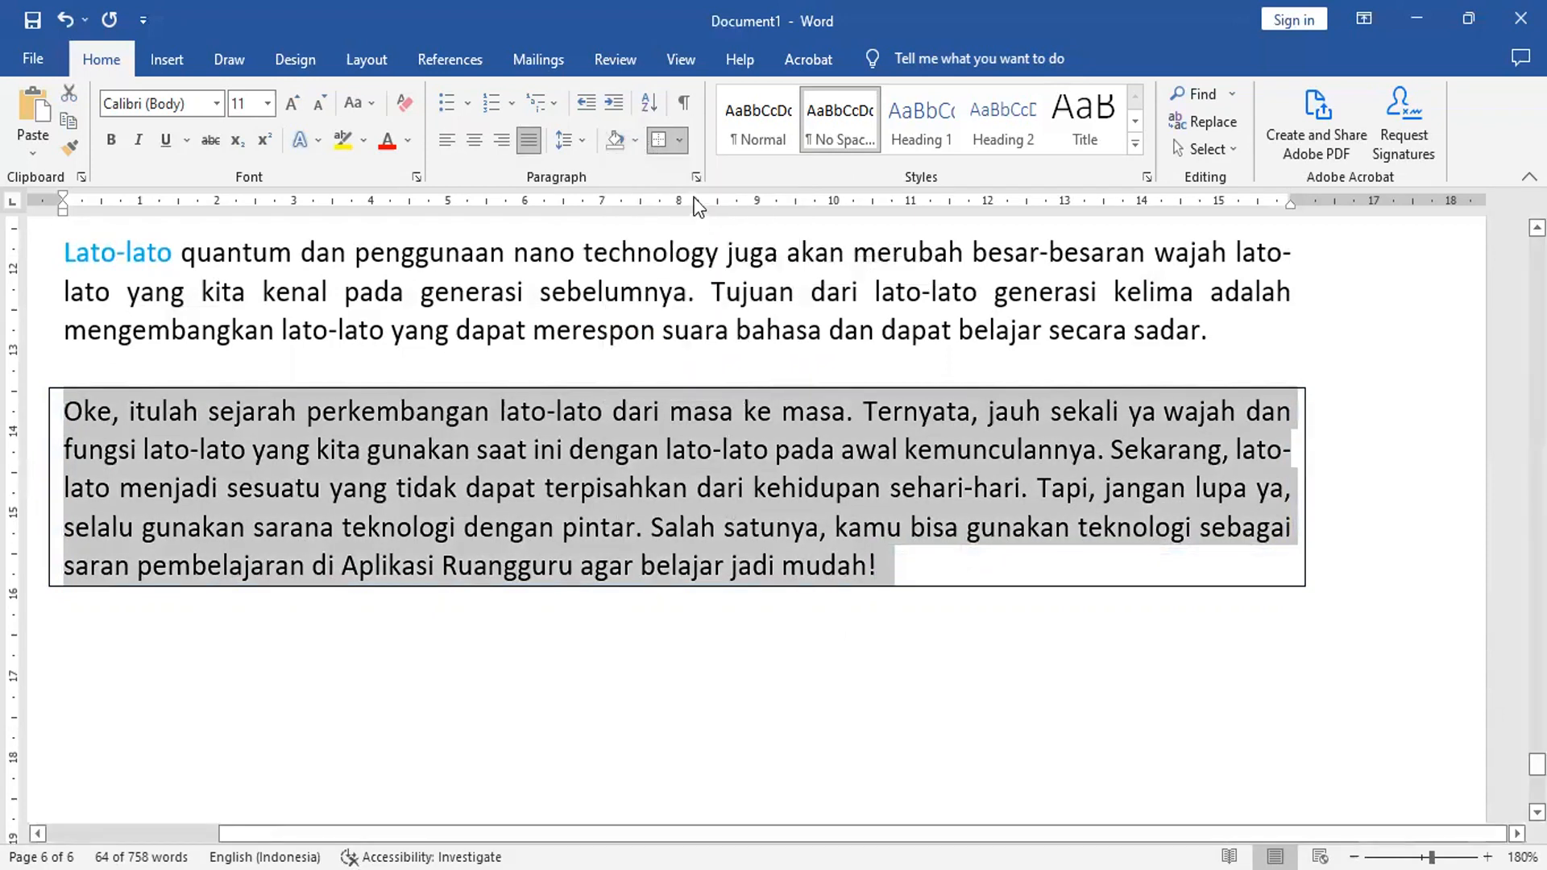
click(635, 141)
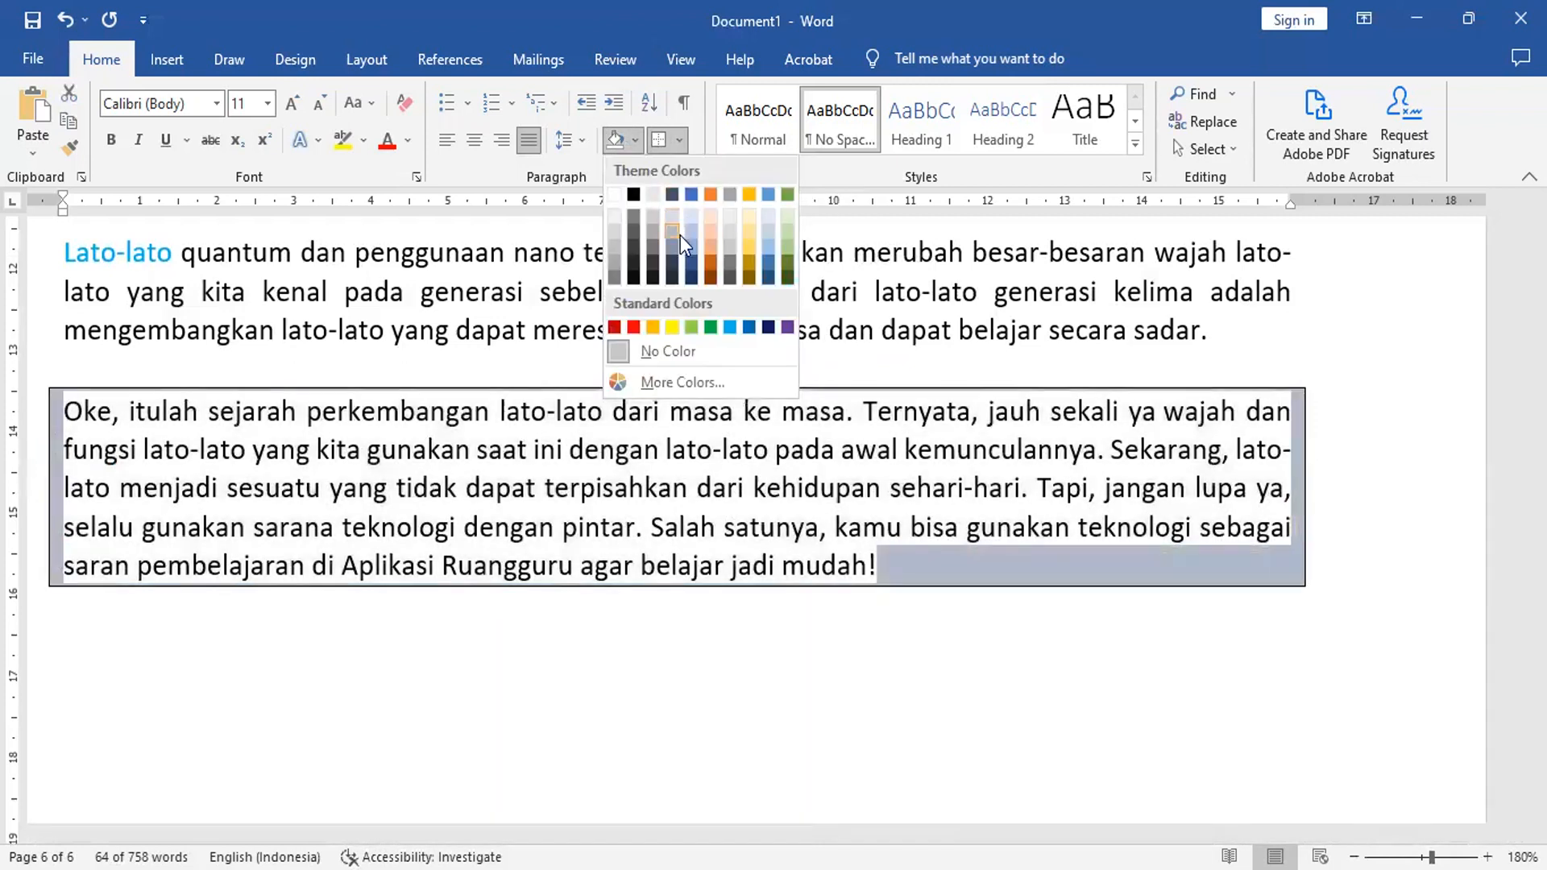
click(680, 236)
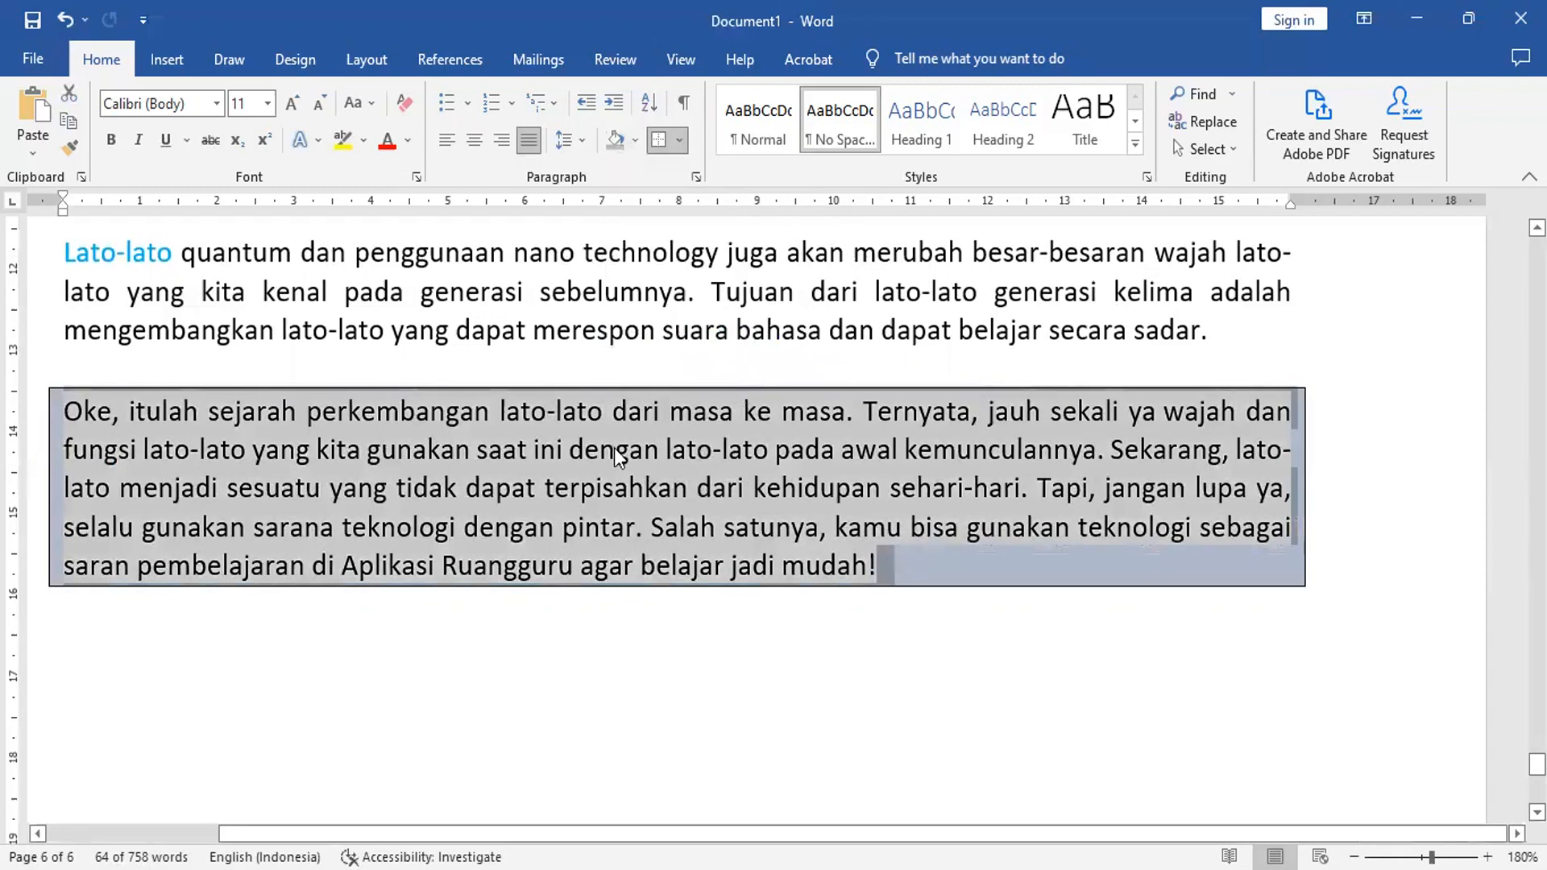
key(Delete)
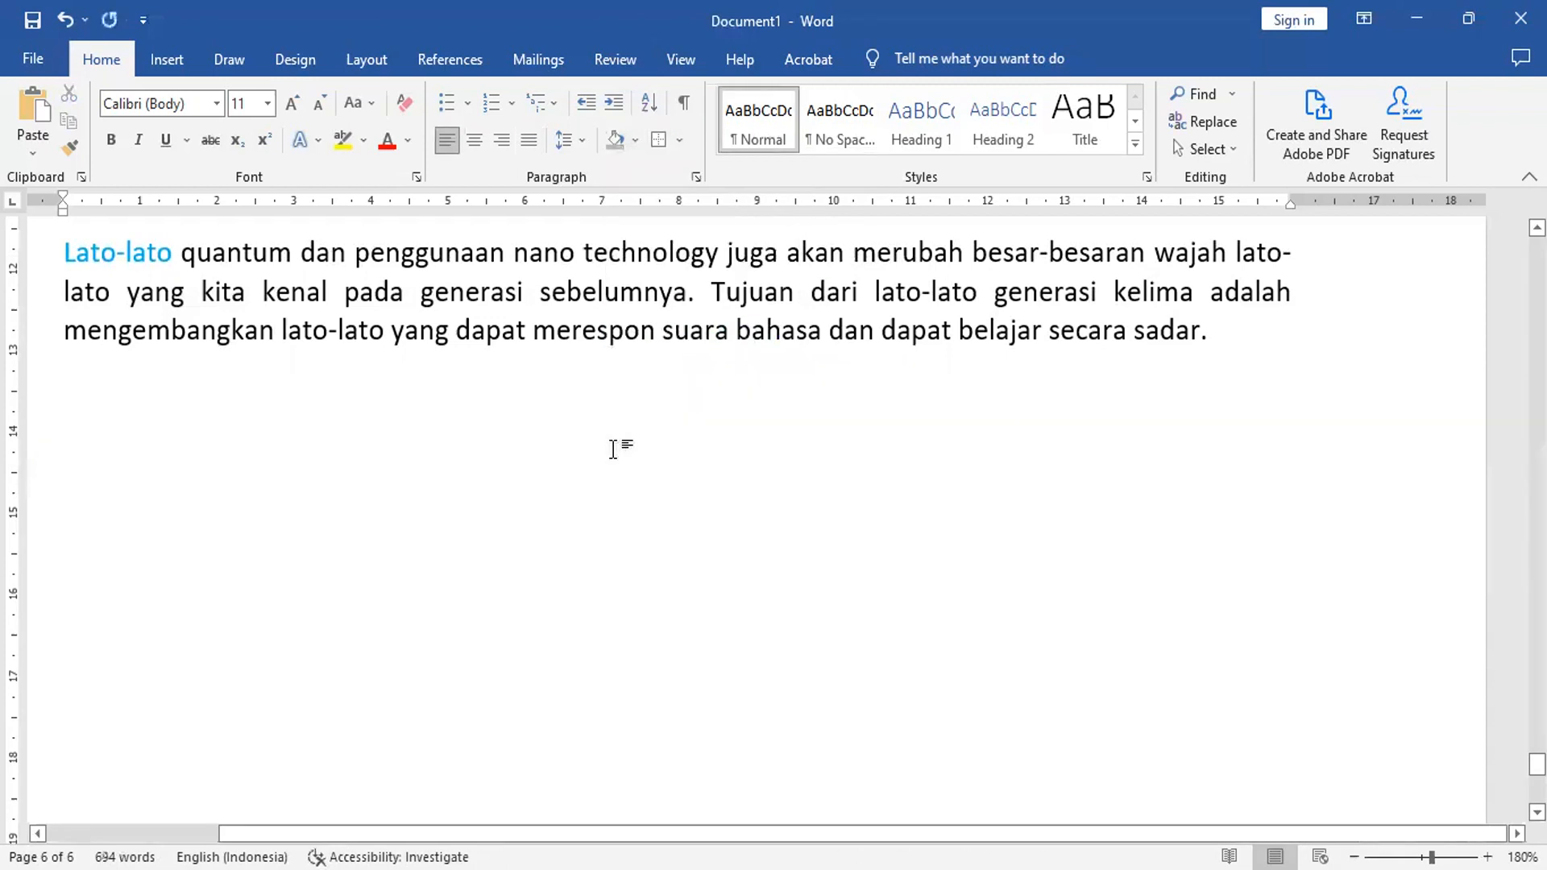
click(67, 16)
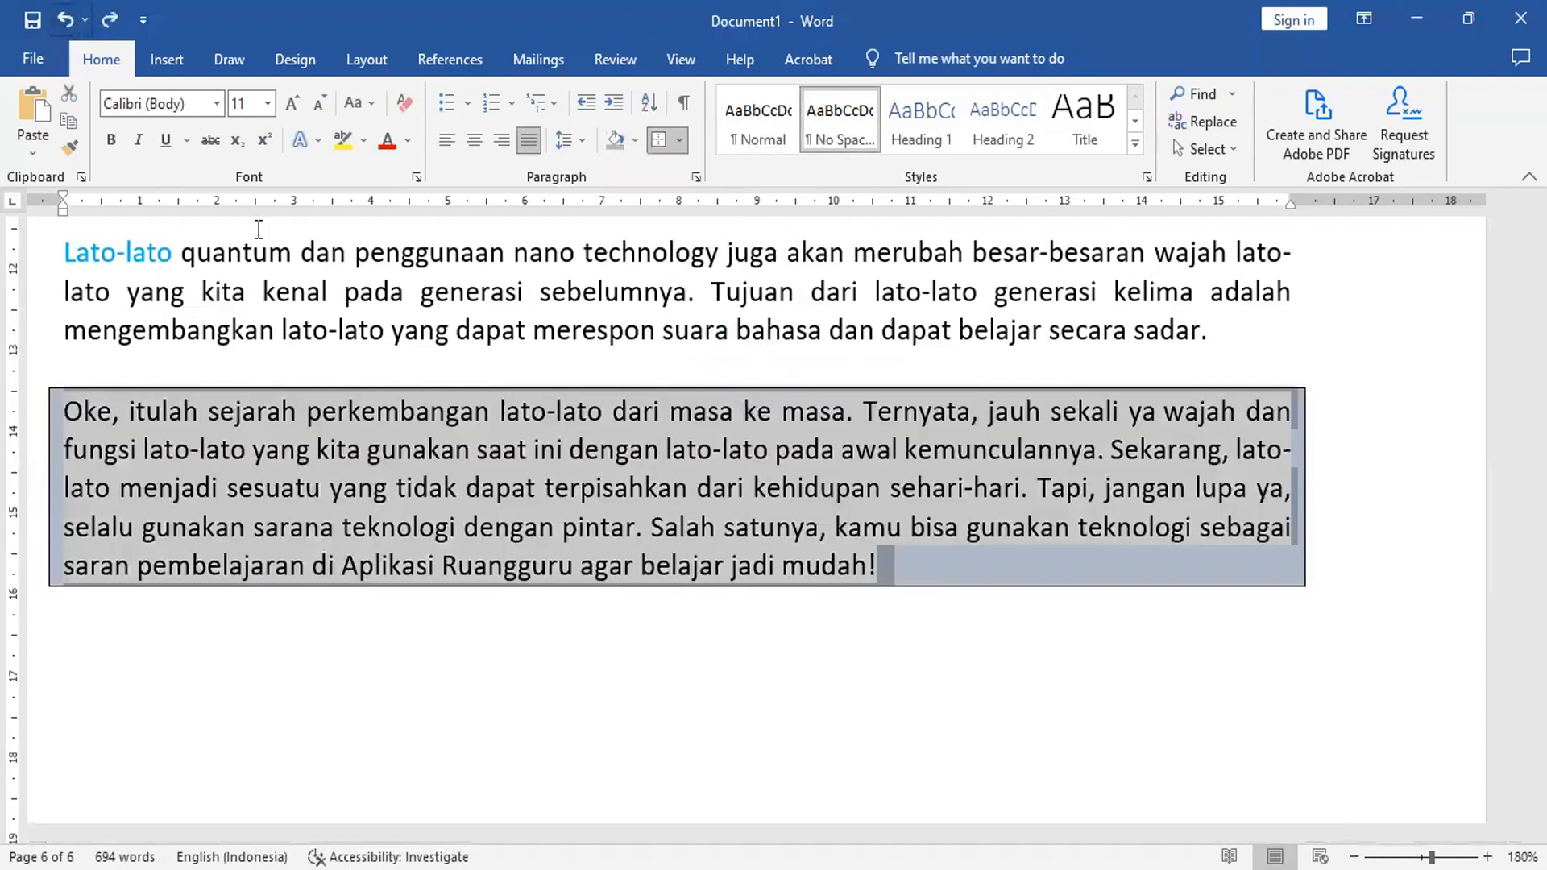
click(551, 486)
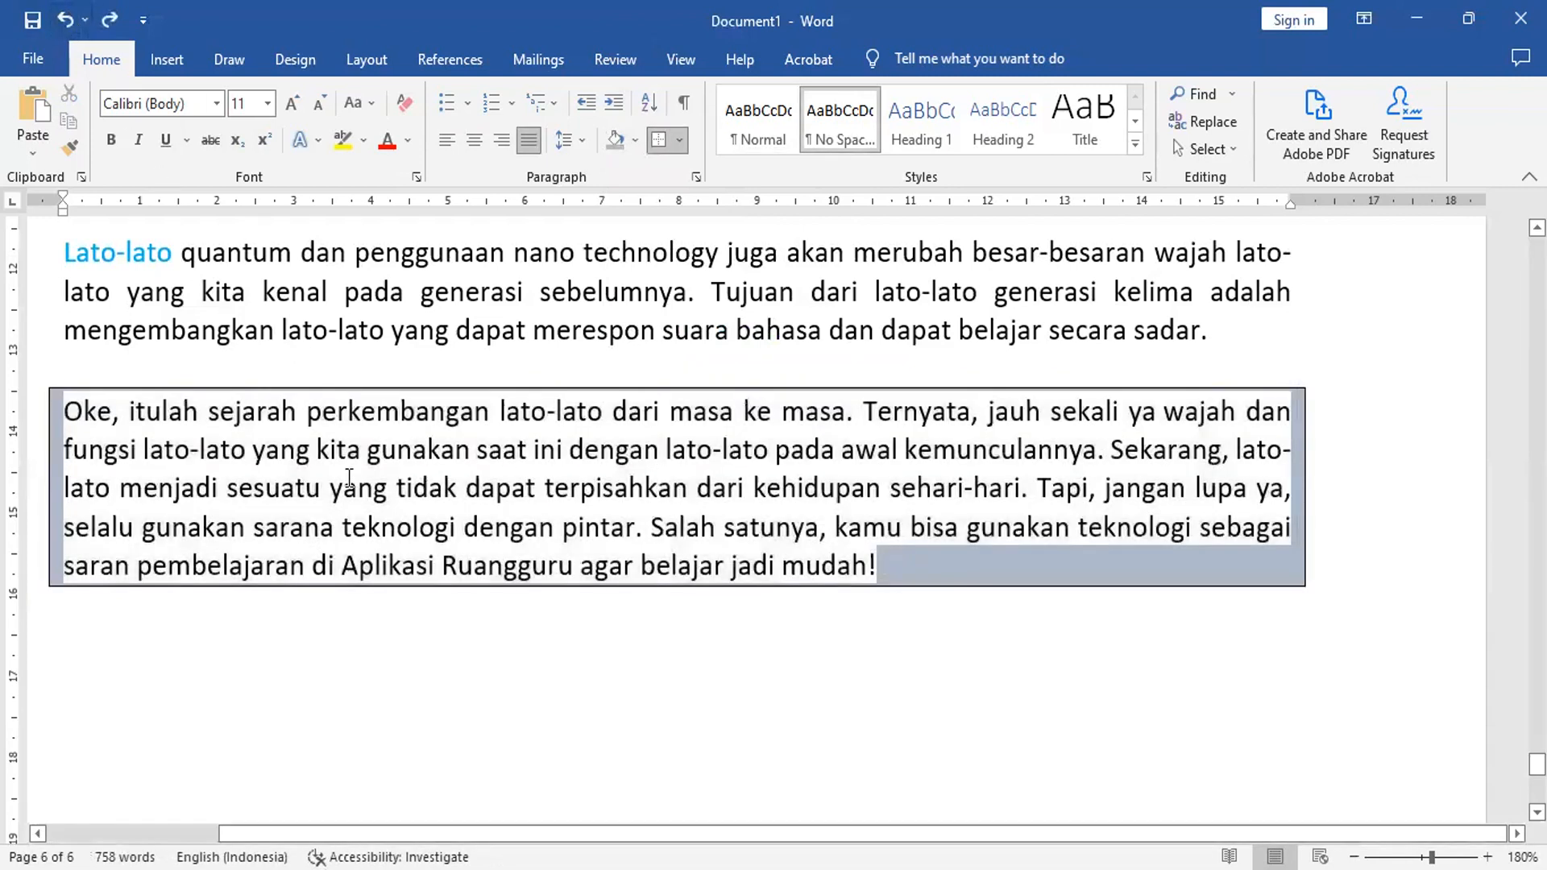
key(ctrl+a)
click(240, 462)
drag(66, 412, 894, 568)
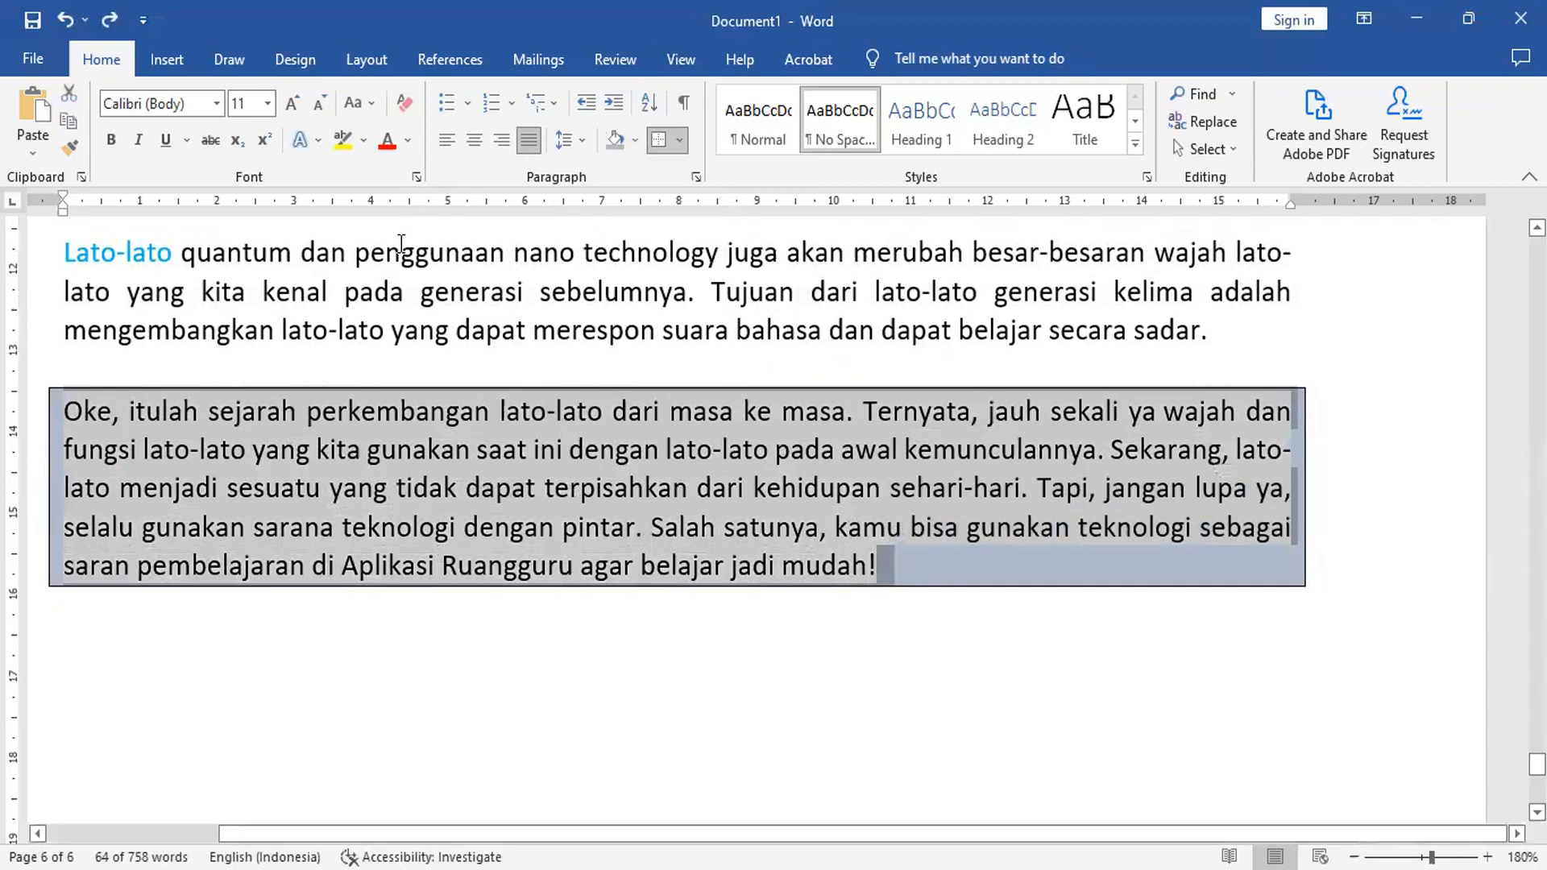
text(d)
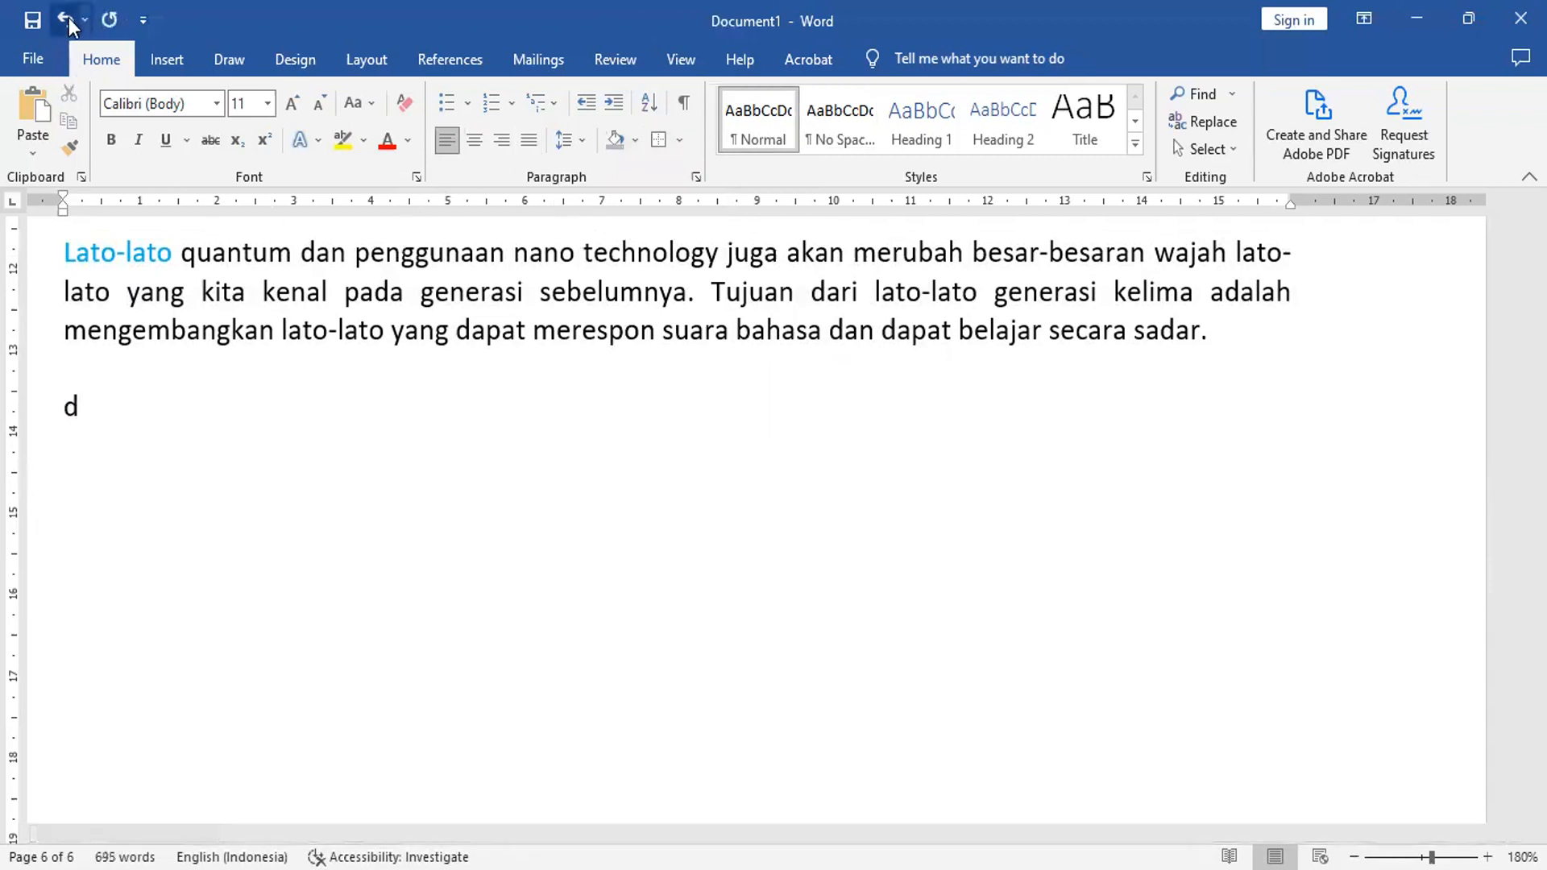
click(64, 19)
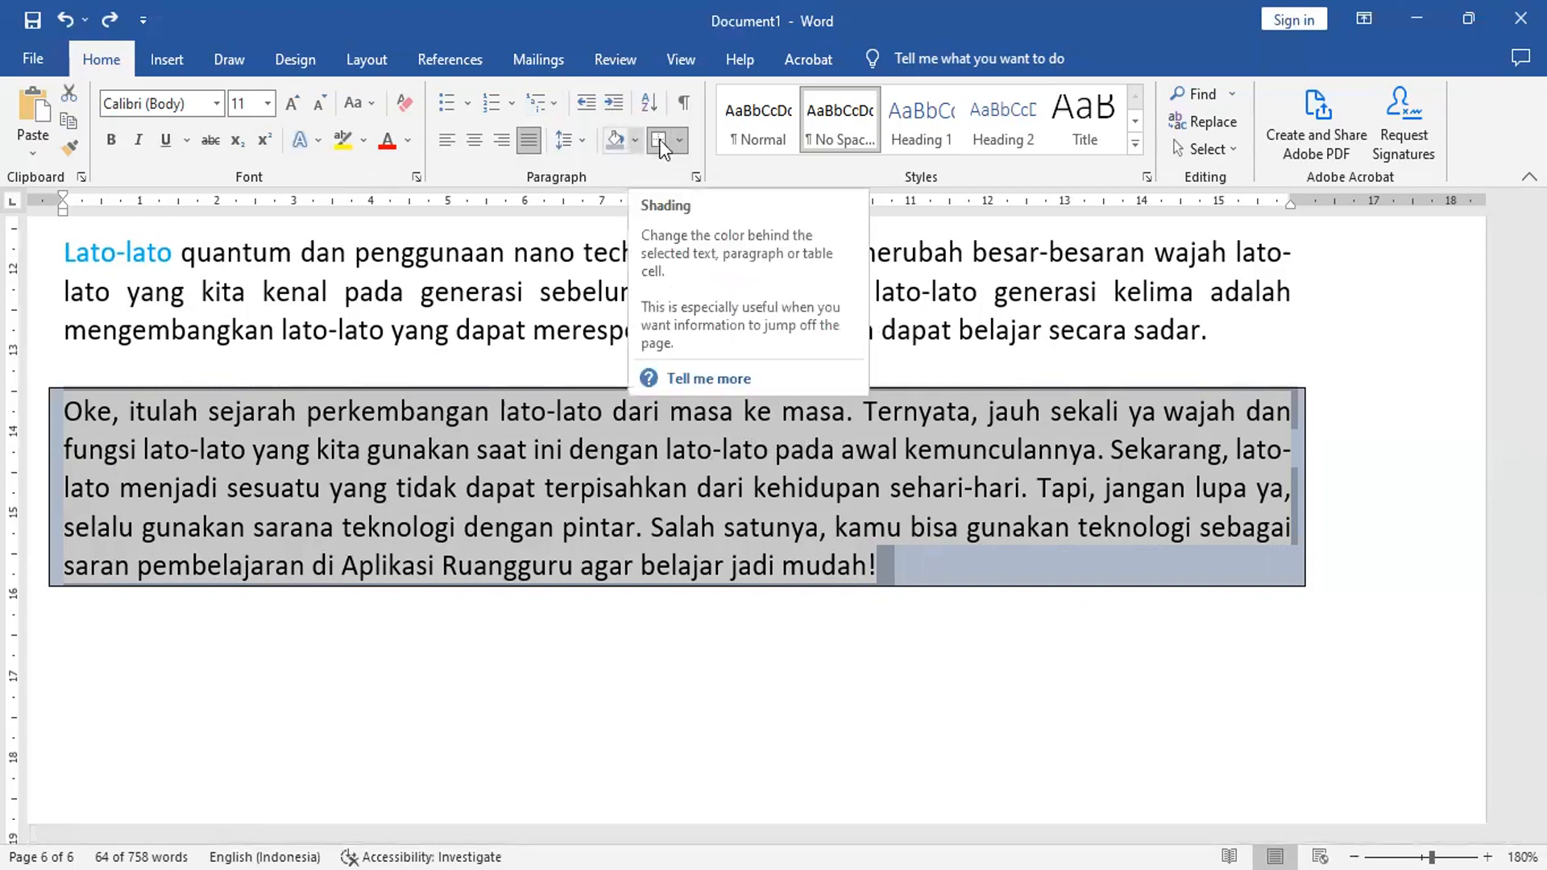
Step: Insert a table with five columns and five rows below the shaded paragraph
click(679, 142)
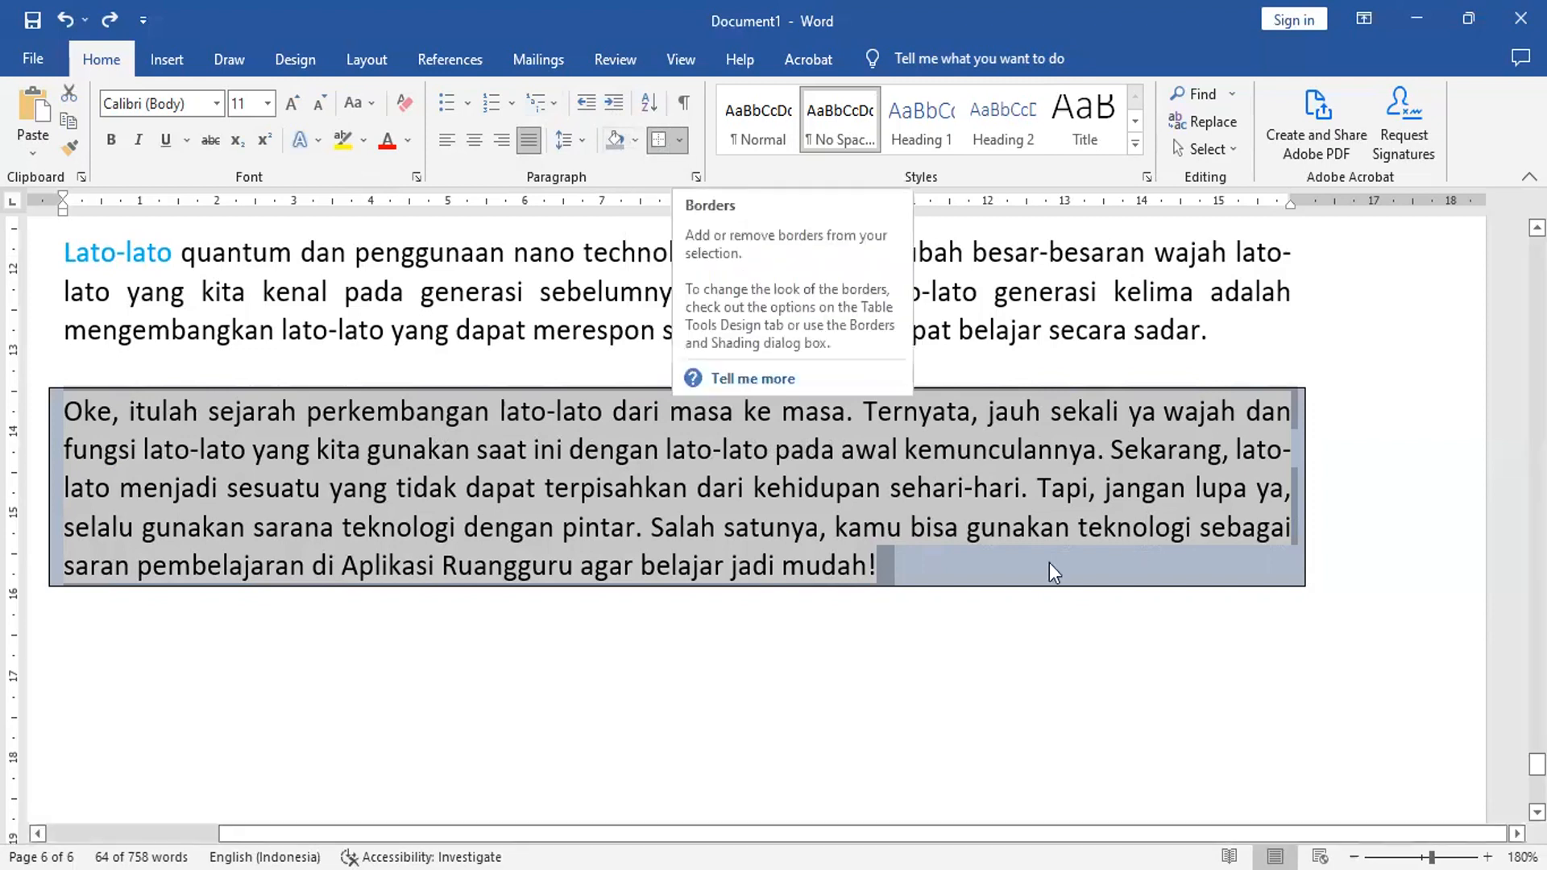
click(500, 656)
key(Return)
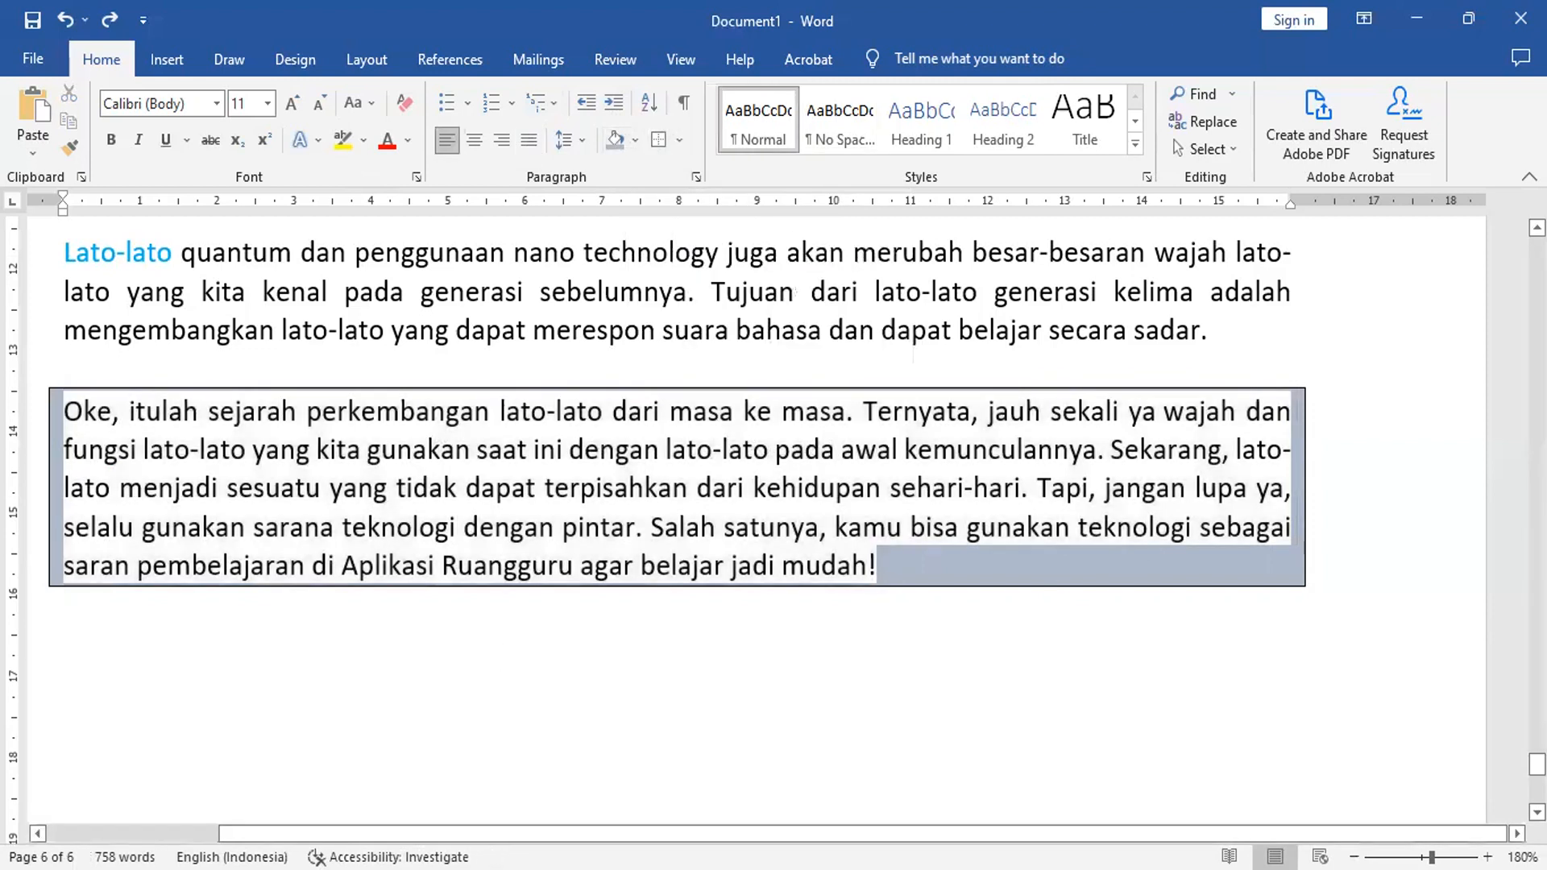
click(165, 61)
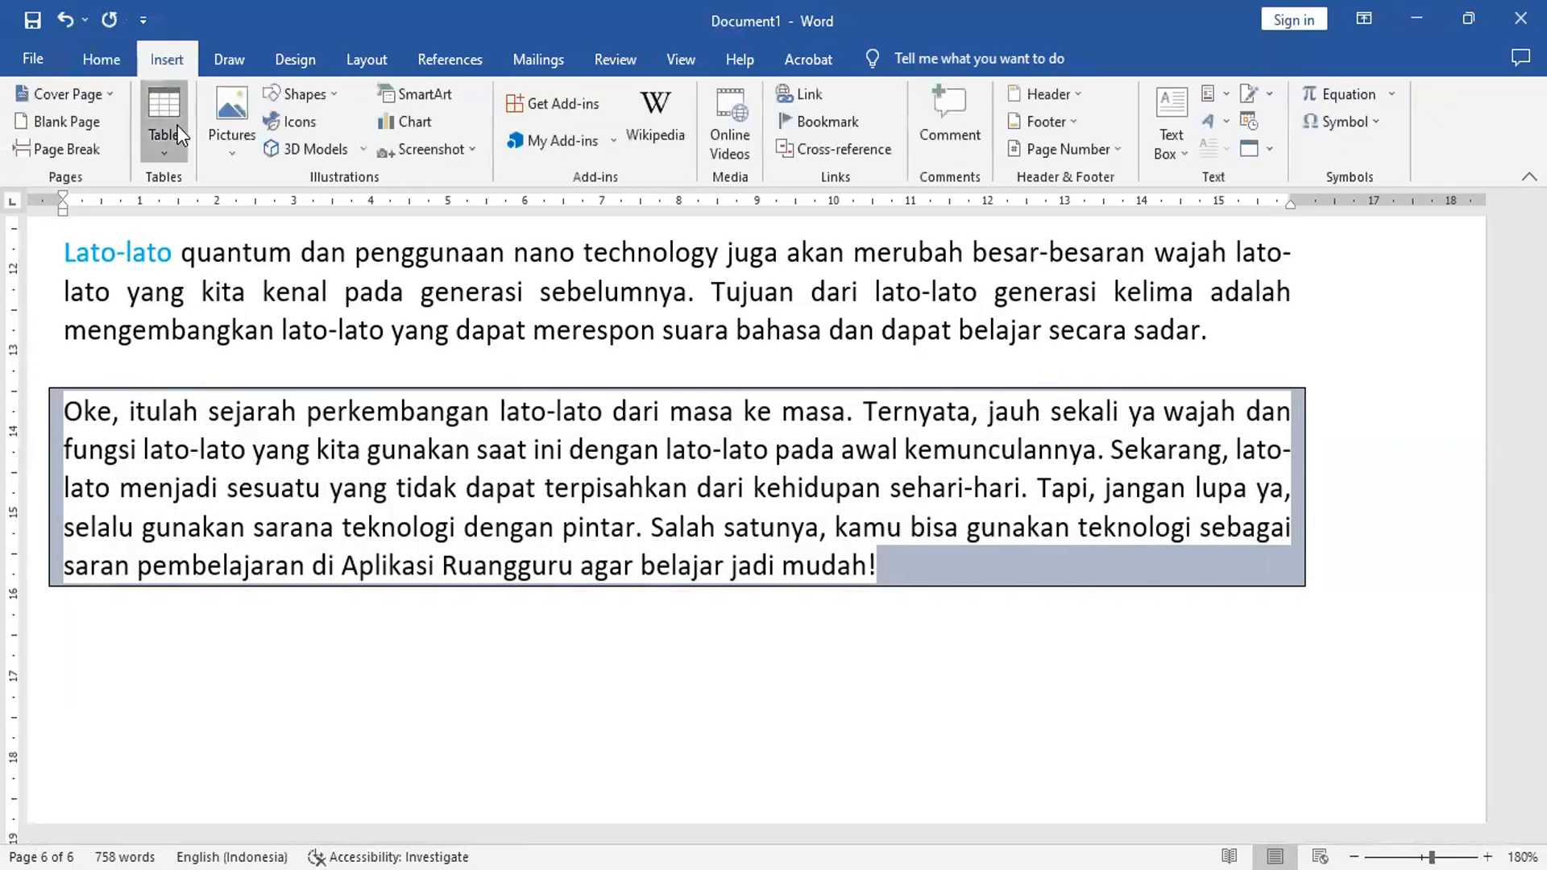
click(178, 125)
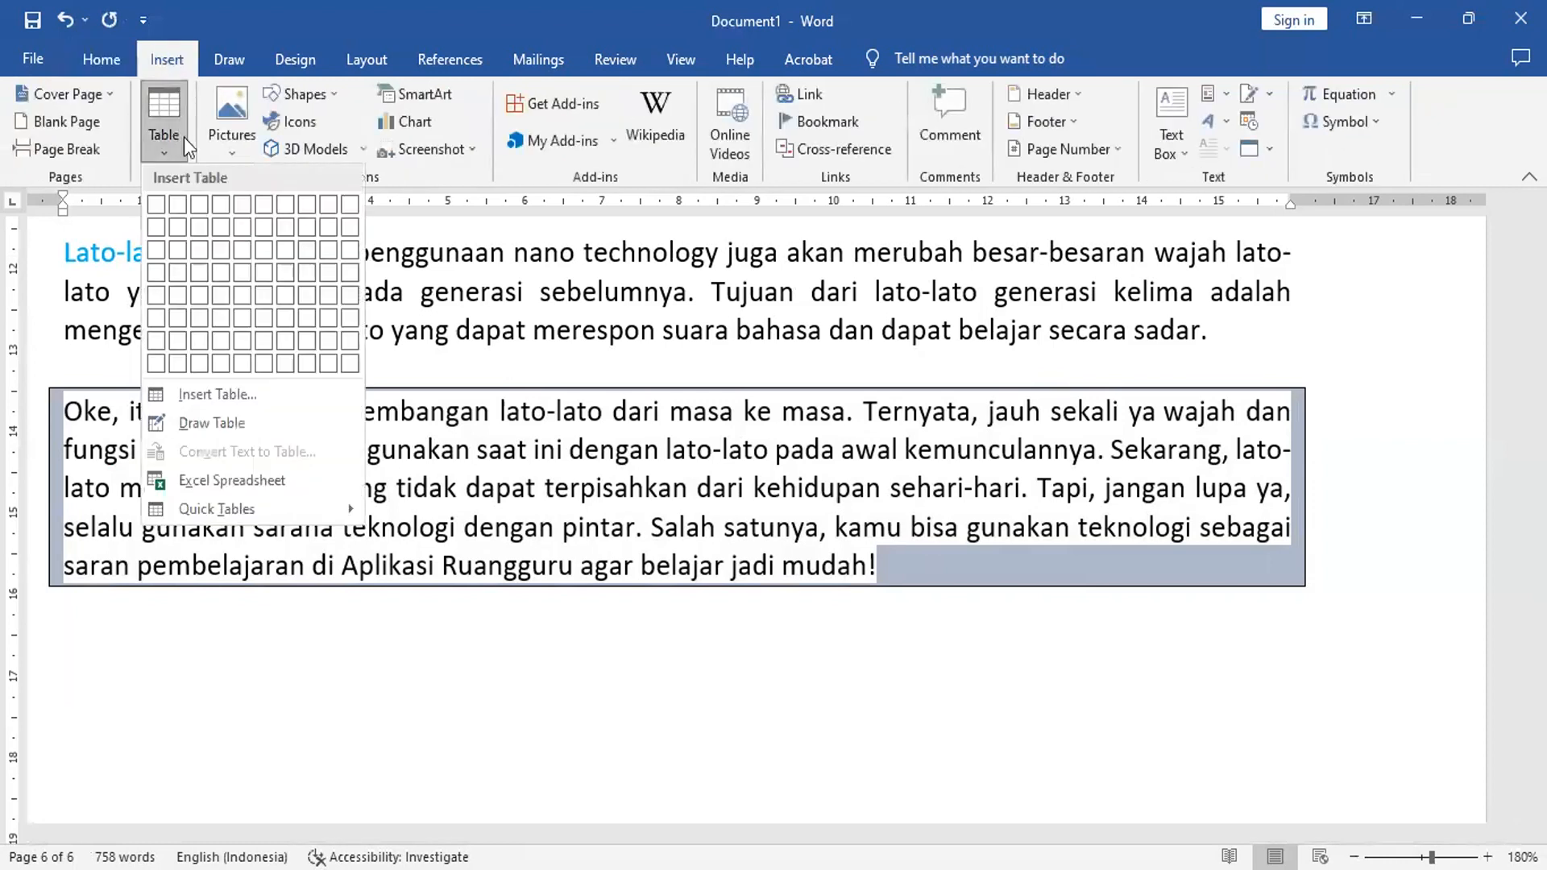
click(245, 295)
Step: Enter the text "Disini ada teks" in the table cell at row 2, column 2
scroll(580, 497, down, 5)
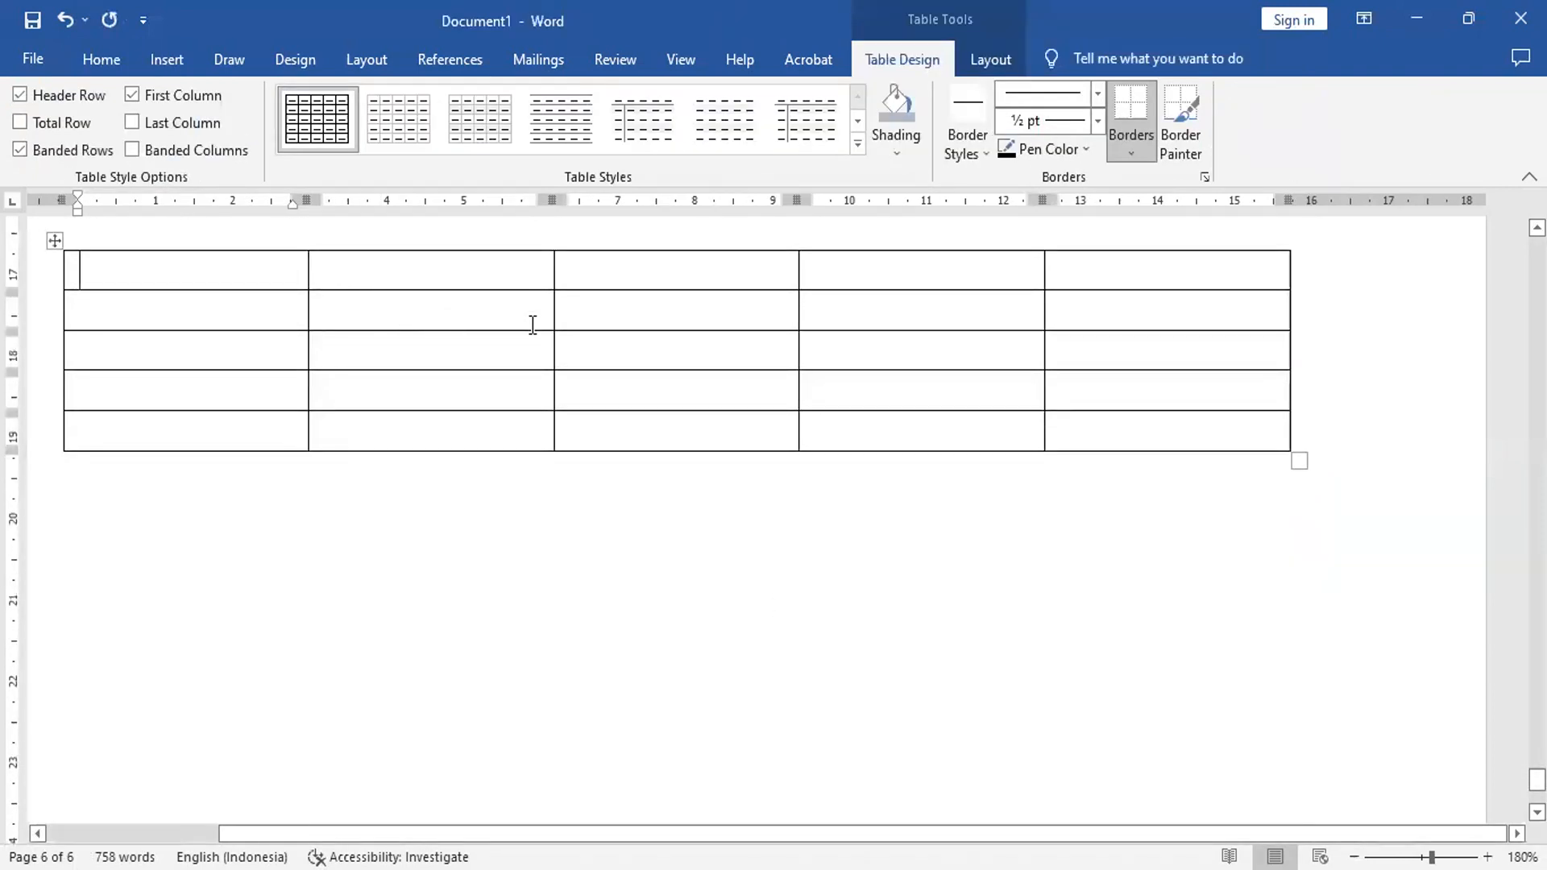
click(481, 315)
text(disi)
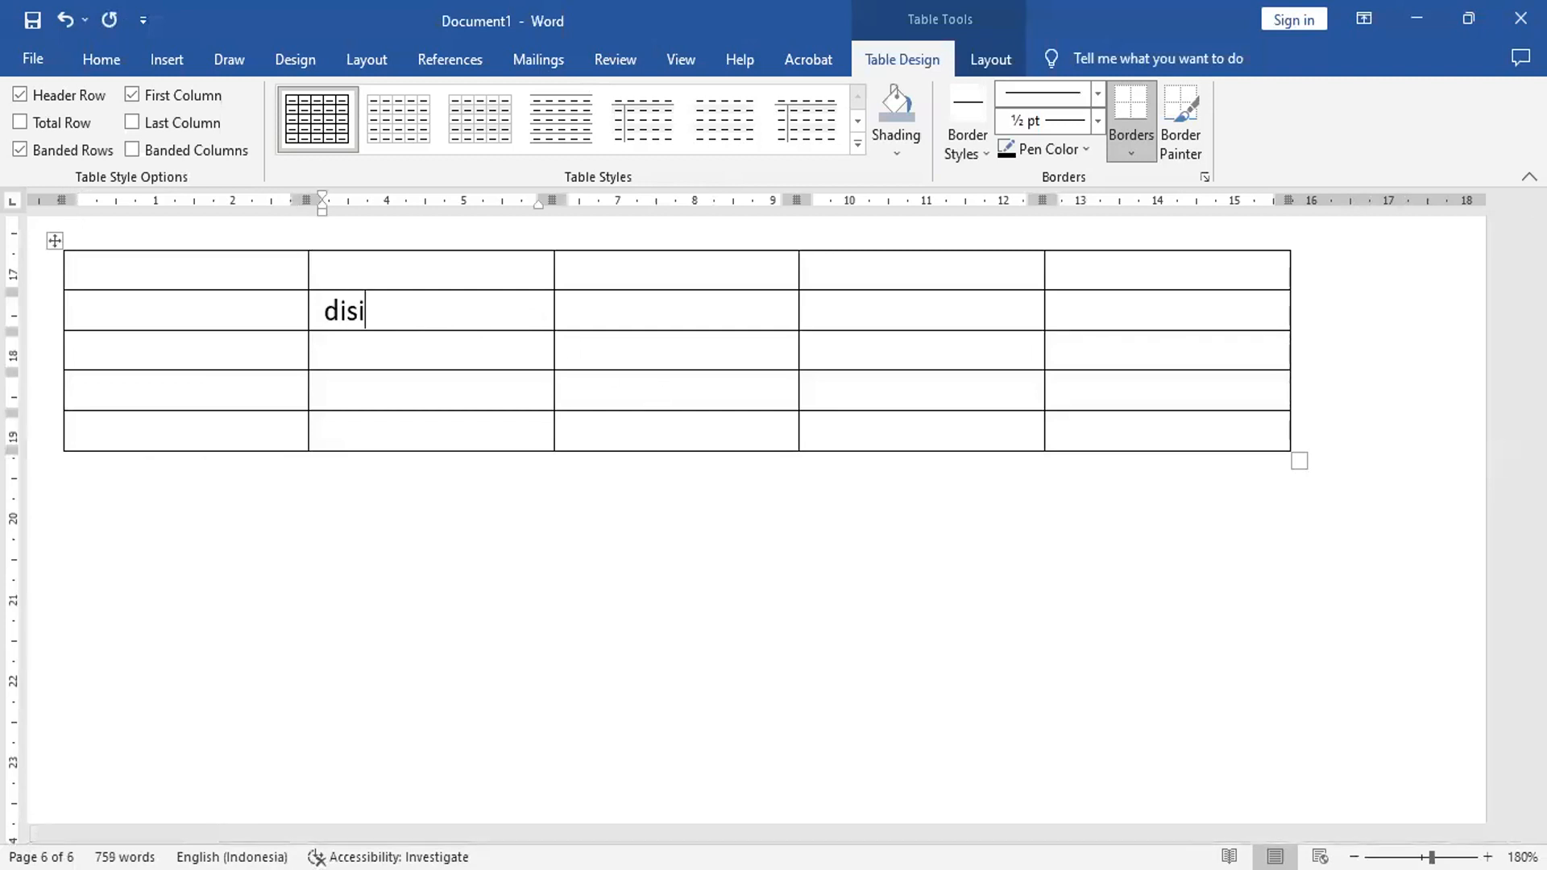
text(ni ada)
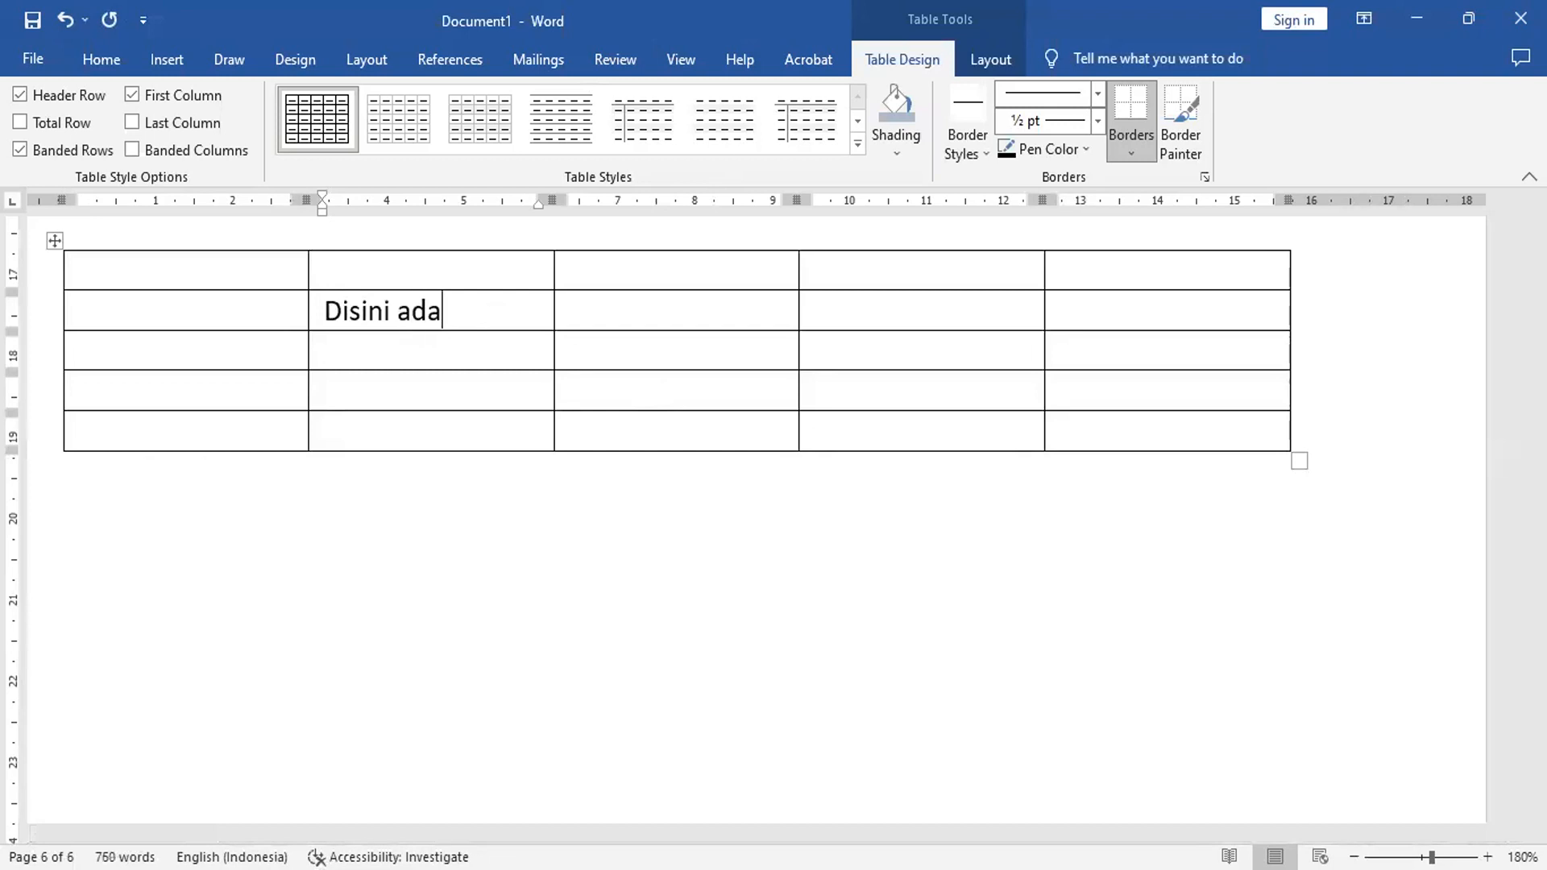
text( teks)
Step: Shade the "Disini ada teks" cell with a light gold theme colour
click(314, 318)
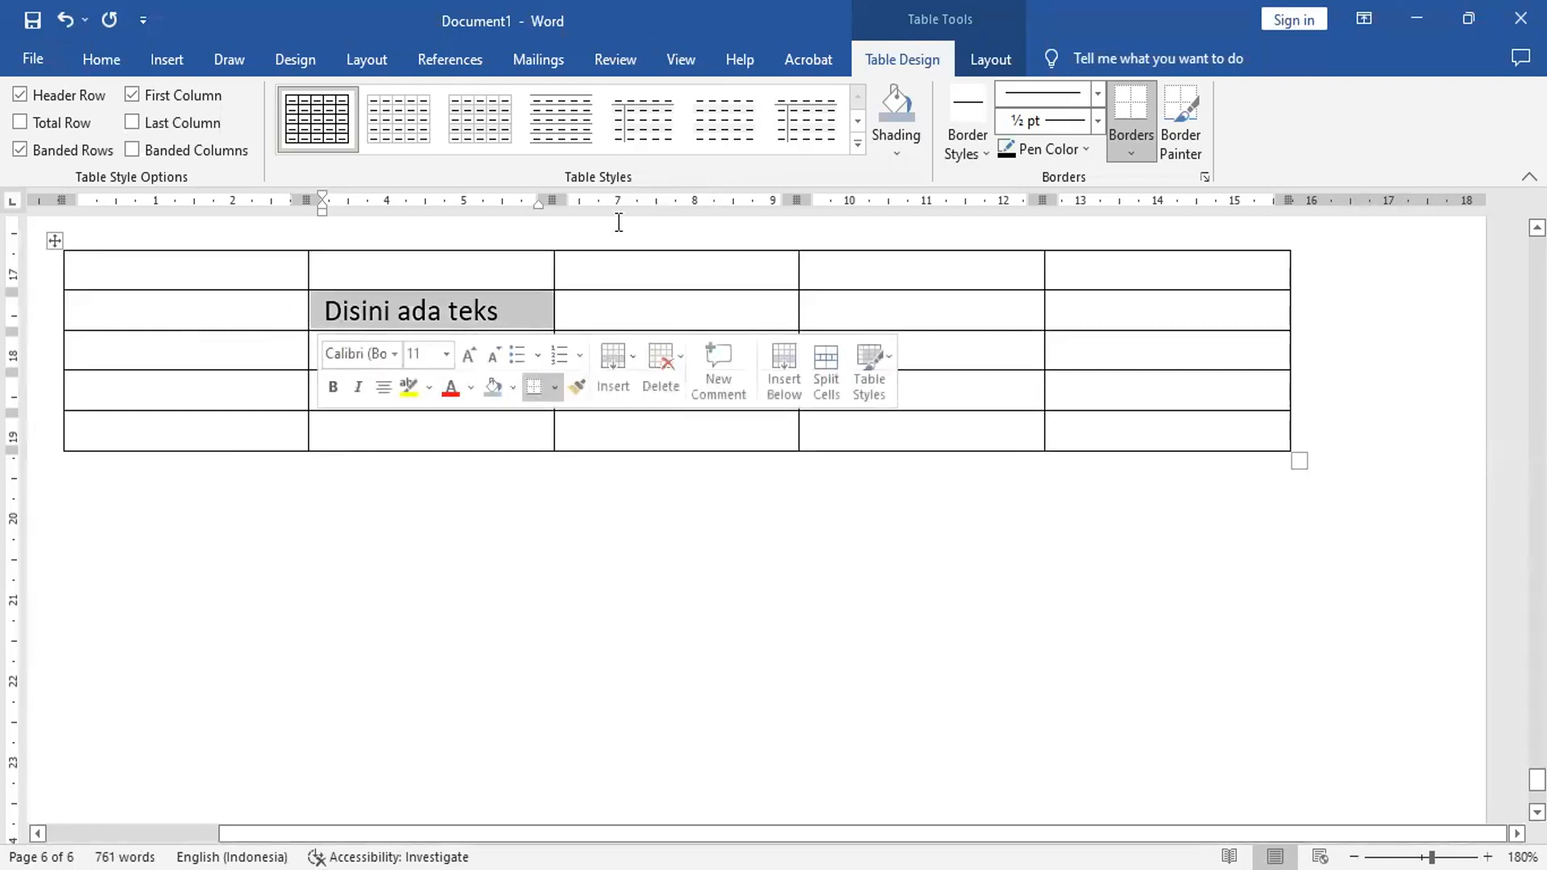
click(100, 56)
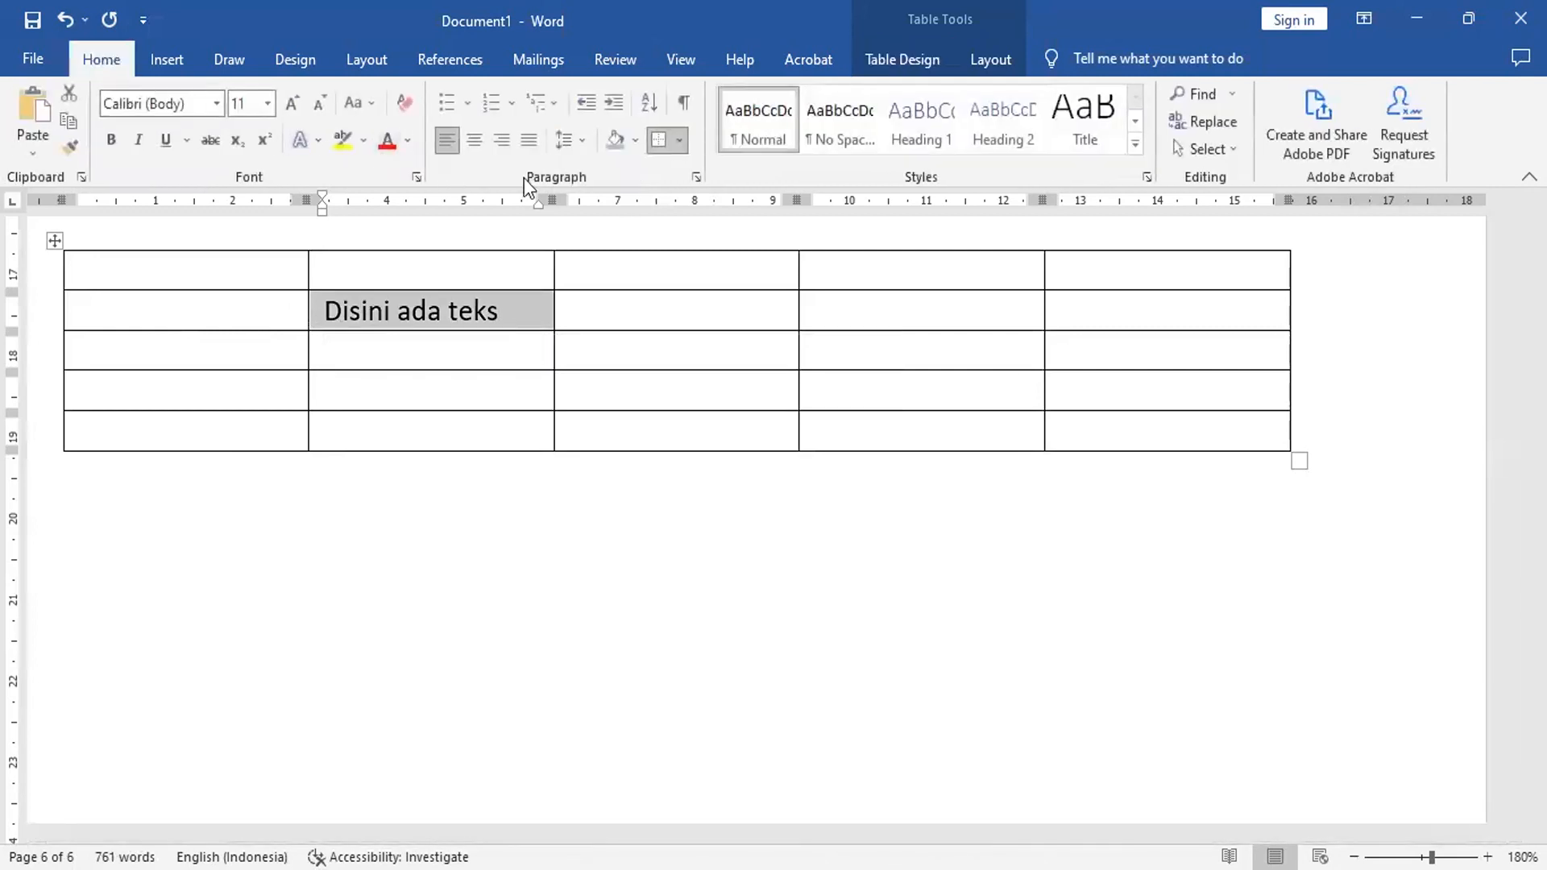
click(634, 140)
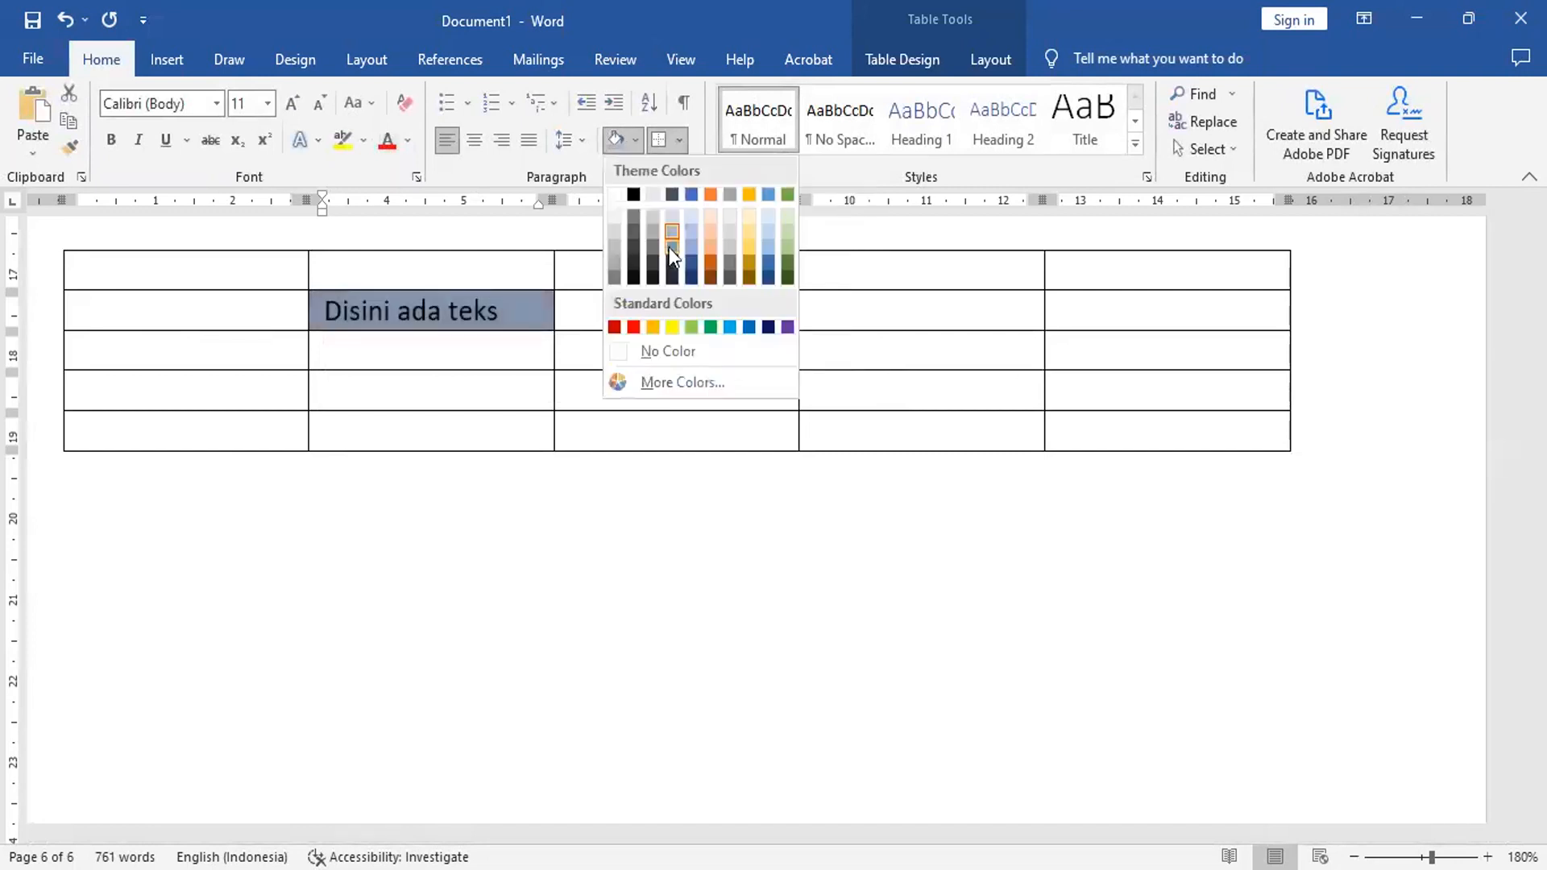
click(746, 231)
click(766, 350)
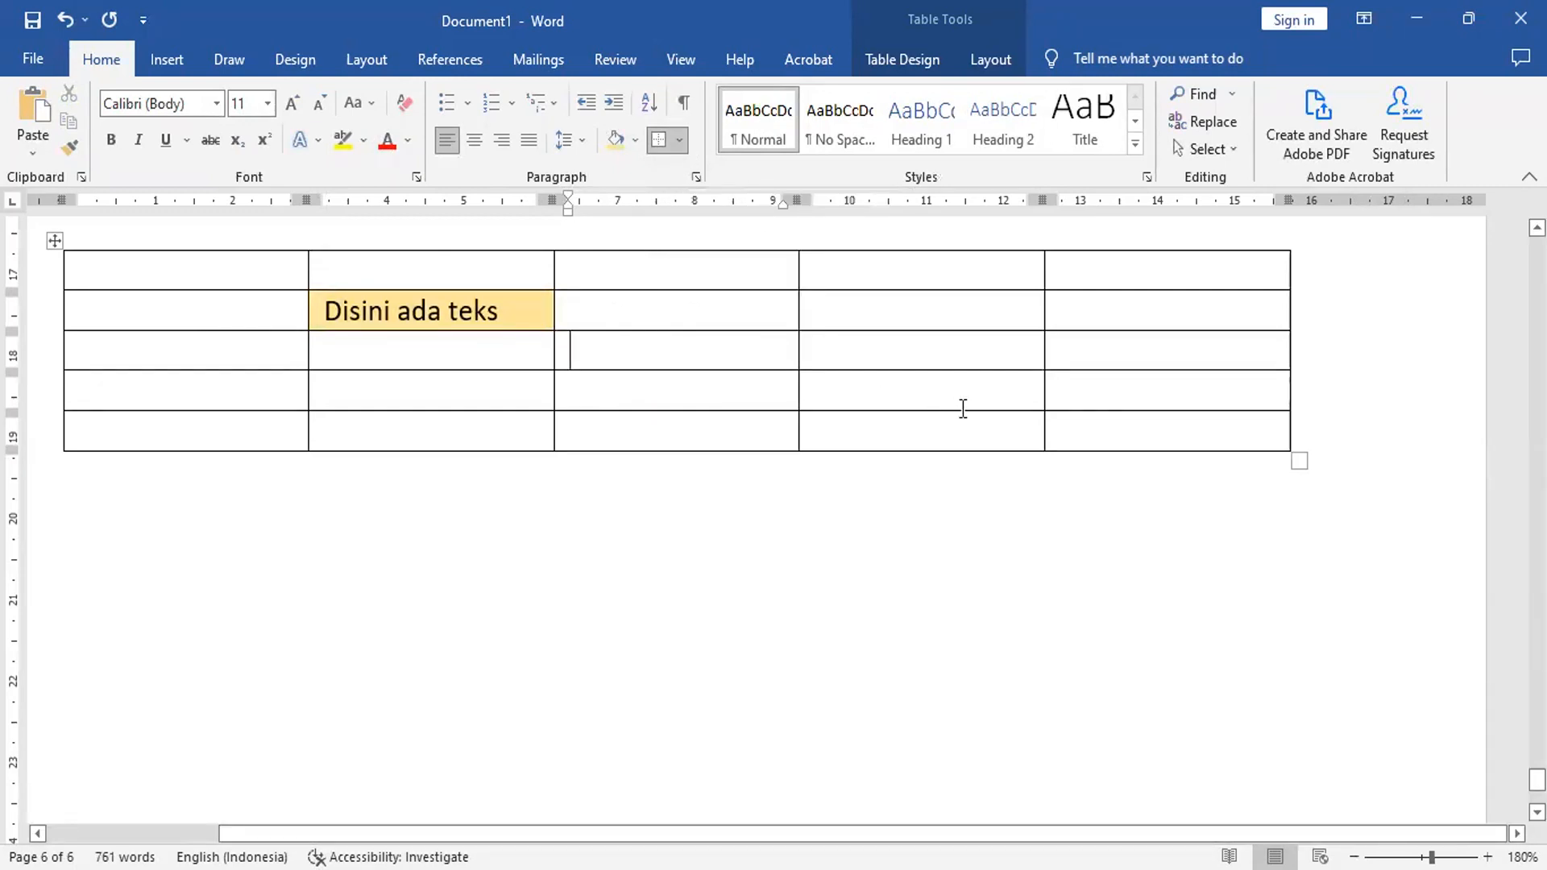
Step: Select the cells in rows 2 to 4 of columns 3 and 4, try removing their outside borders, and restore all borders
click(618, 307)
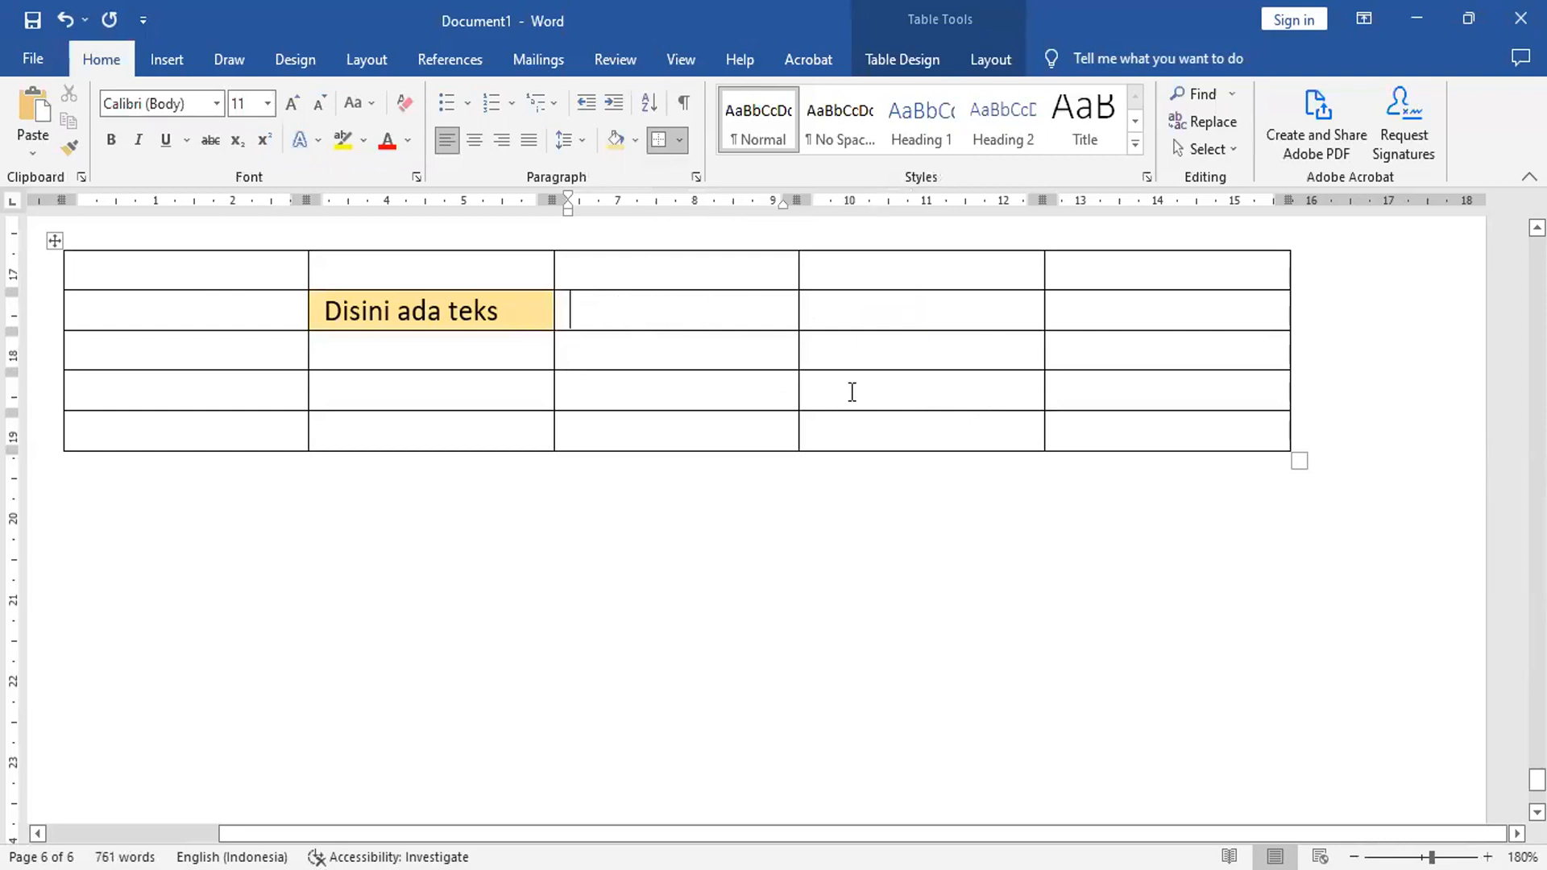
shift+click(899, 394)
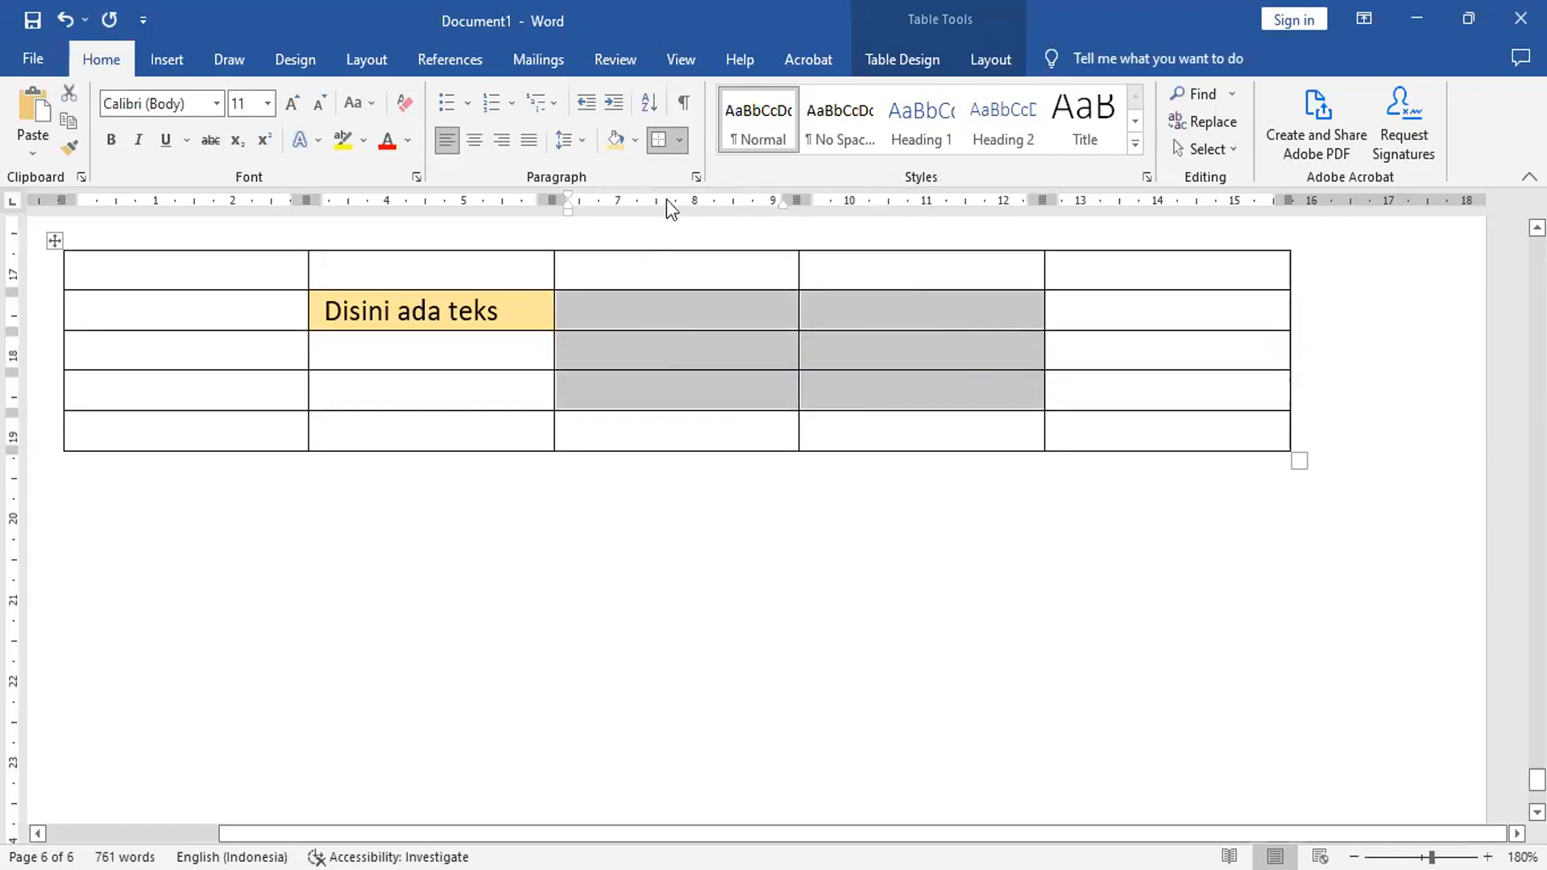
click(679, 140)
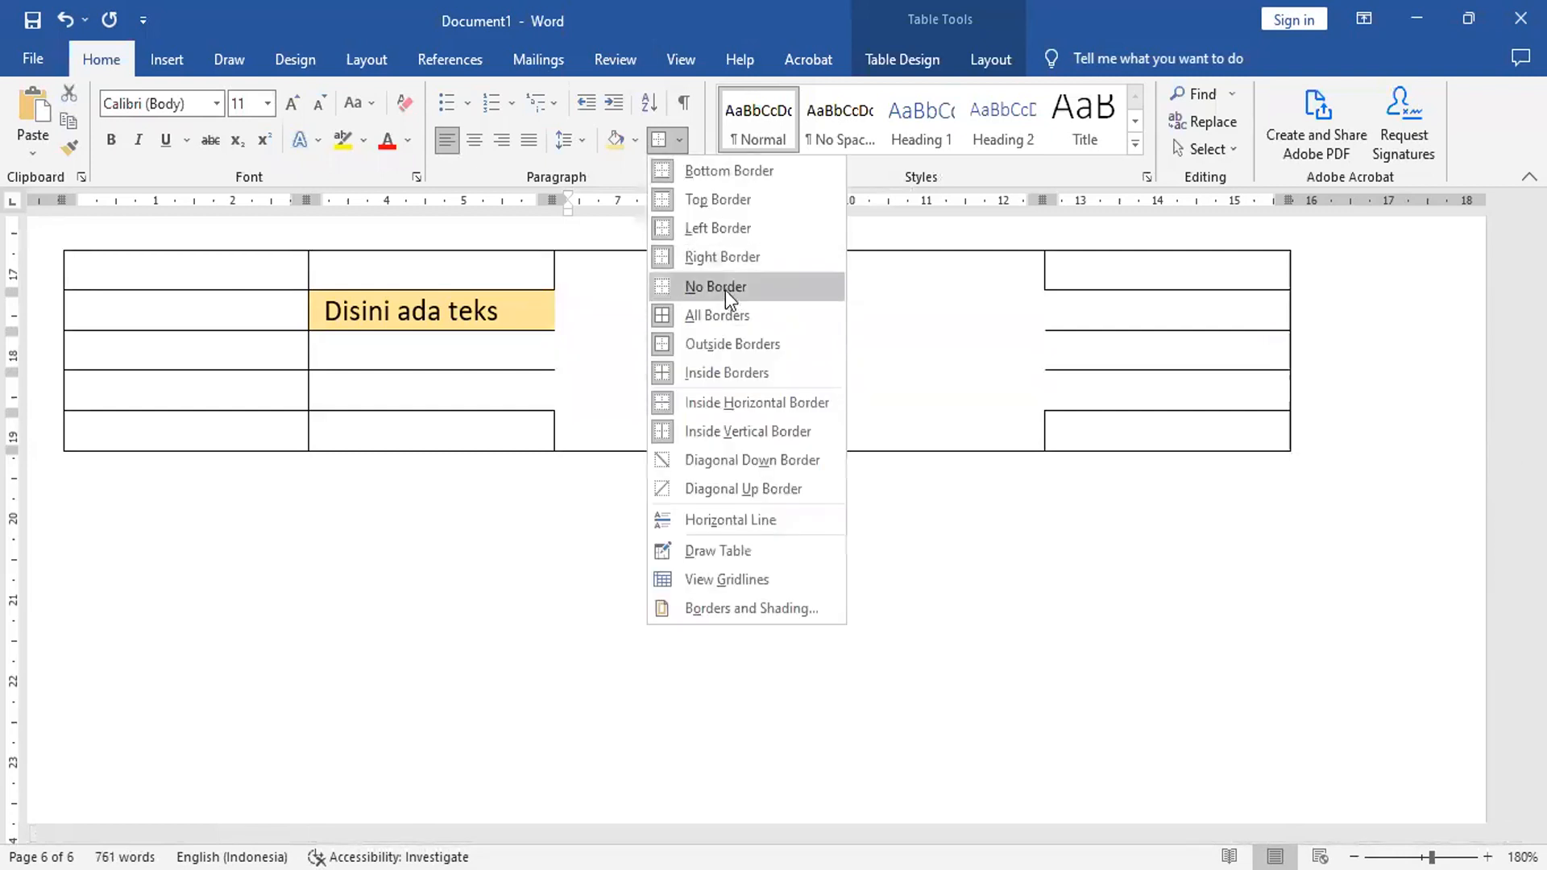
click(724, 342)
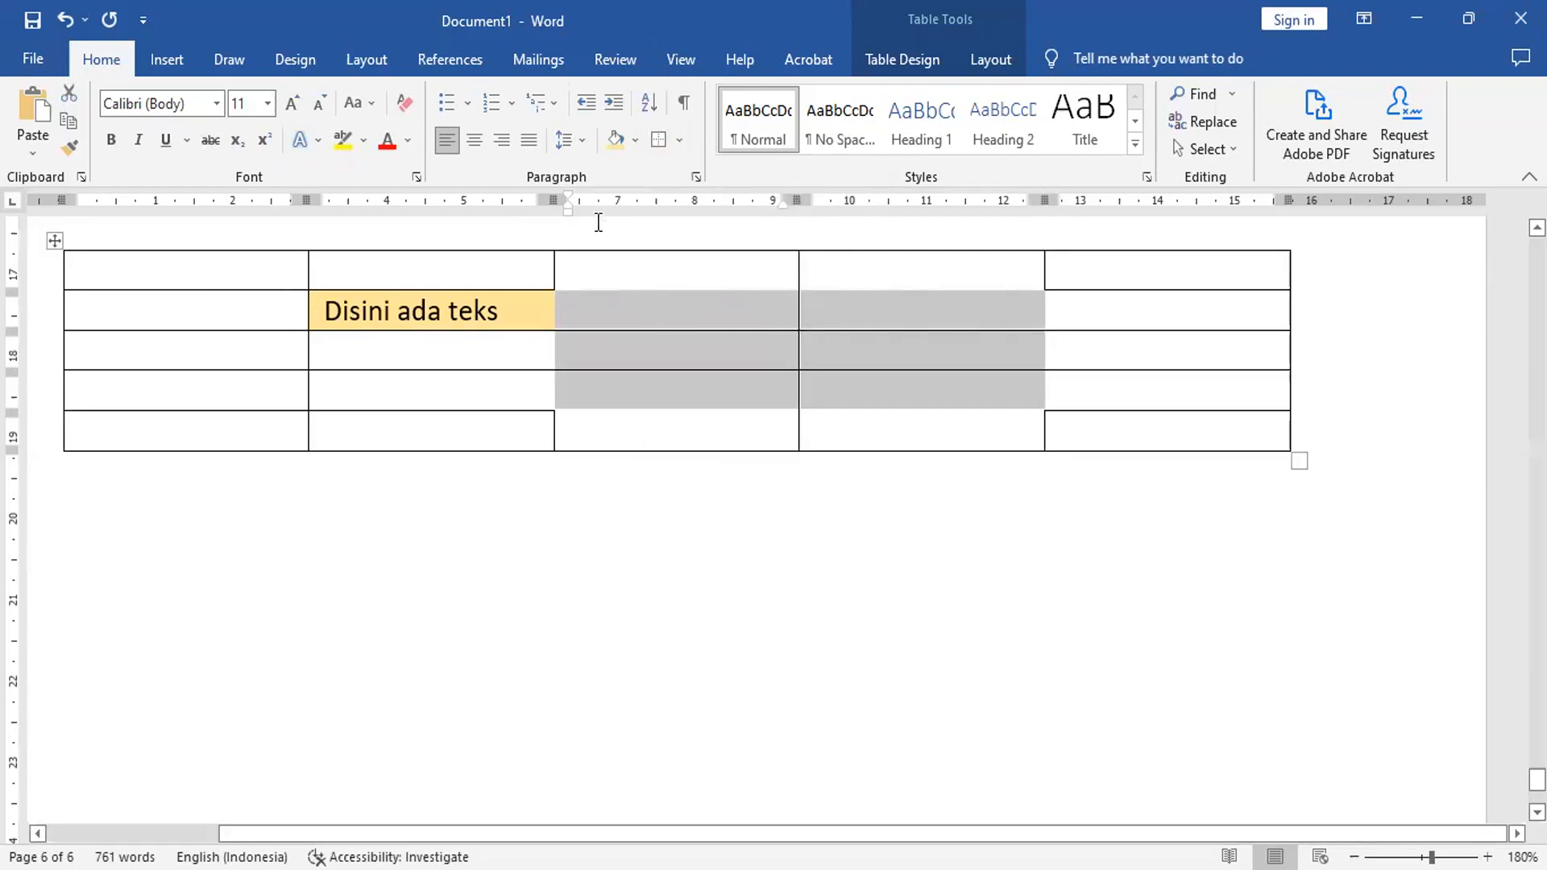
click(677, 139)
click(703, 314)
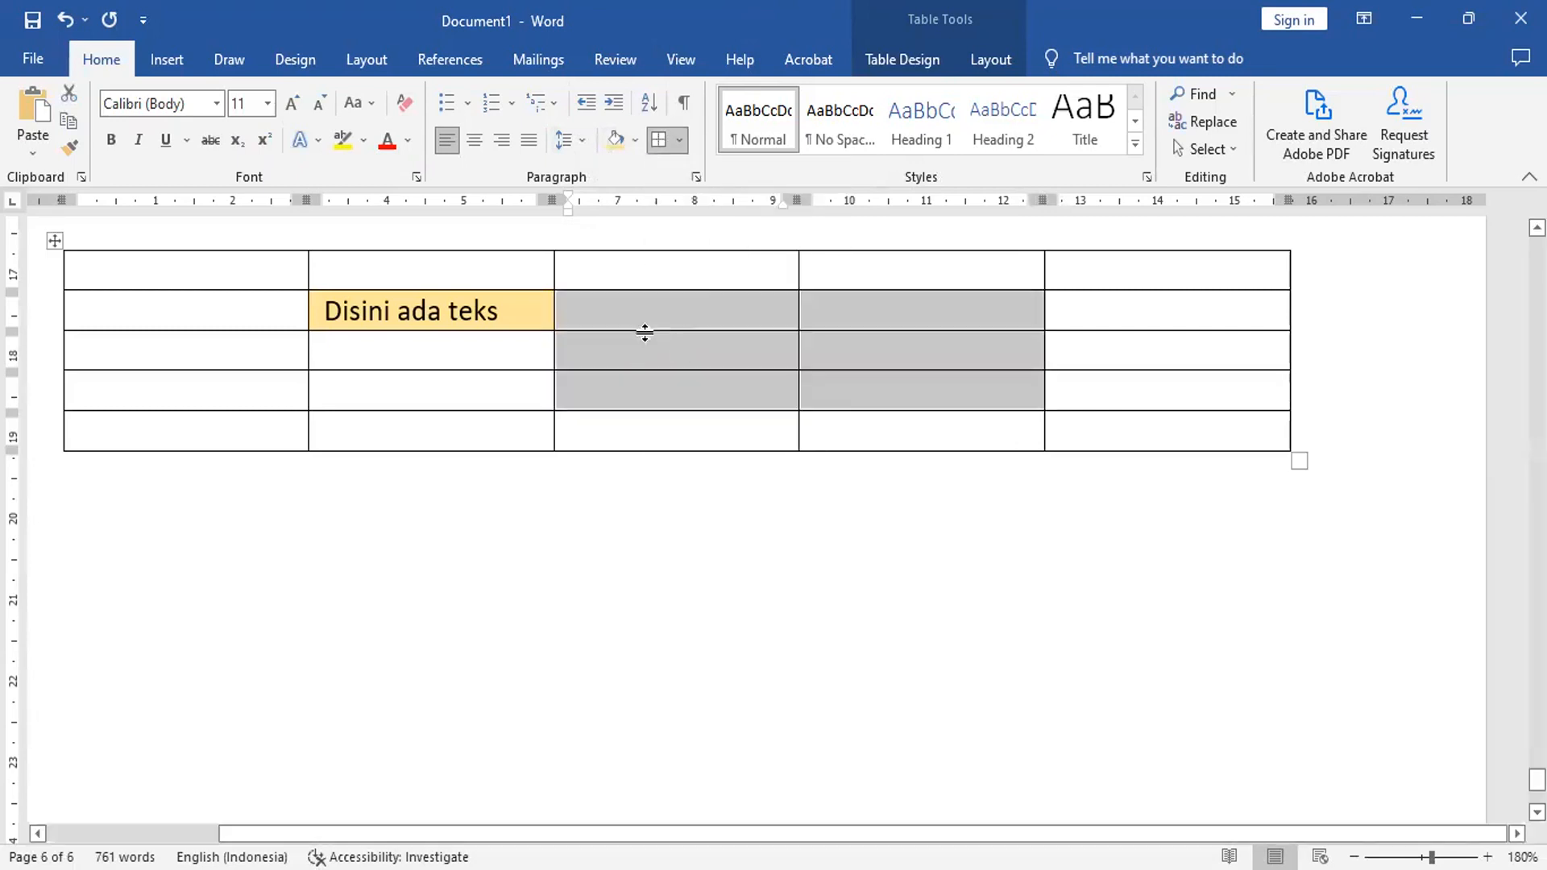
Step: Remove the inside borders from the selected block of cells
click(681, 145)
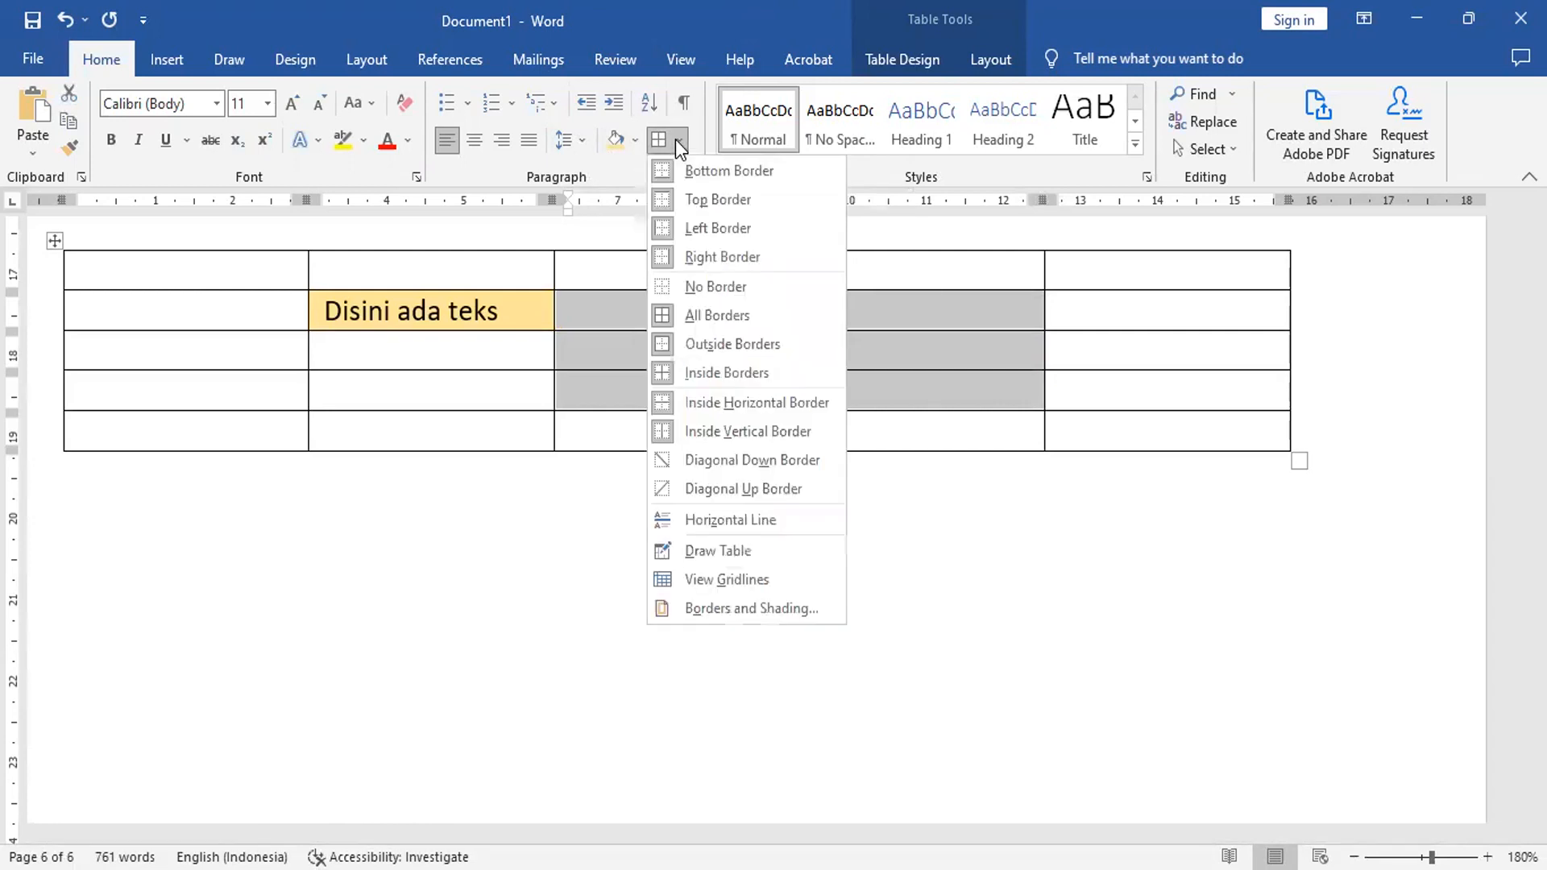
click(734, 373)
click(1101, 428)
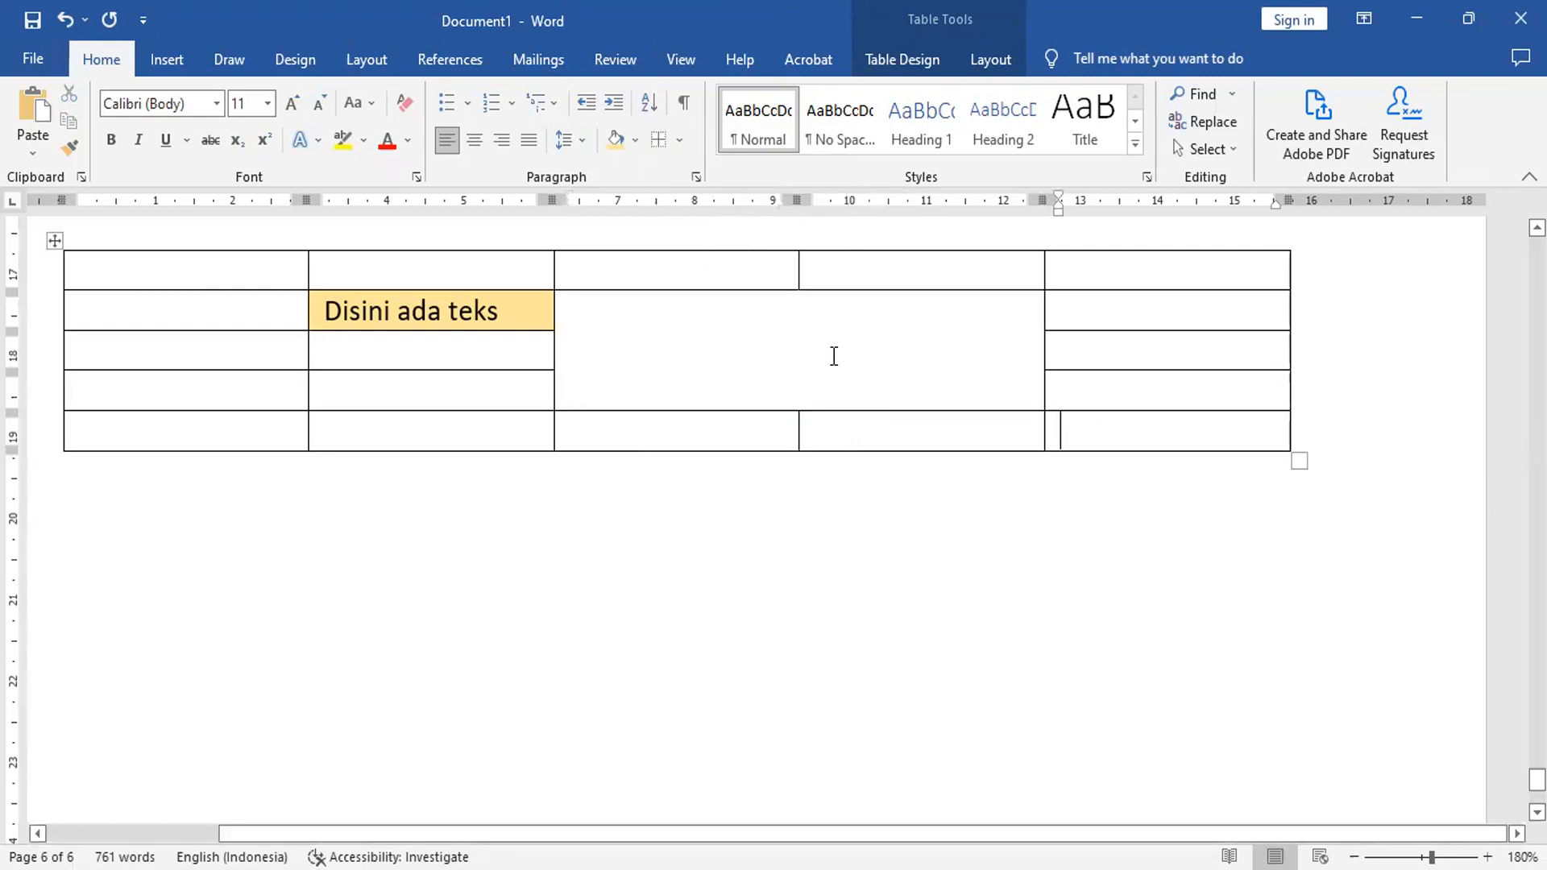
Step: Shade the cell at row 3, column 3 with the standard bright red
click(859, 344)
click(614, 350)
click(569, 348)
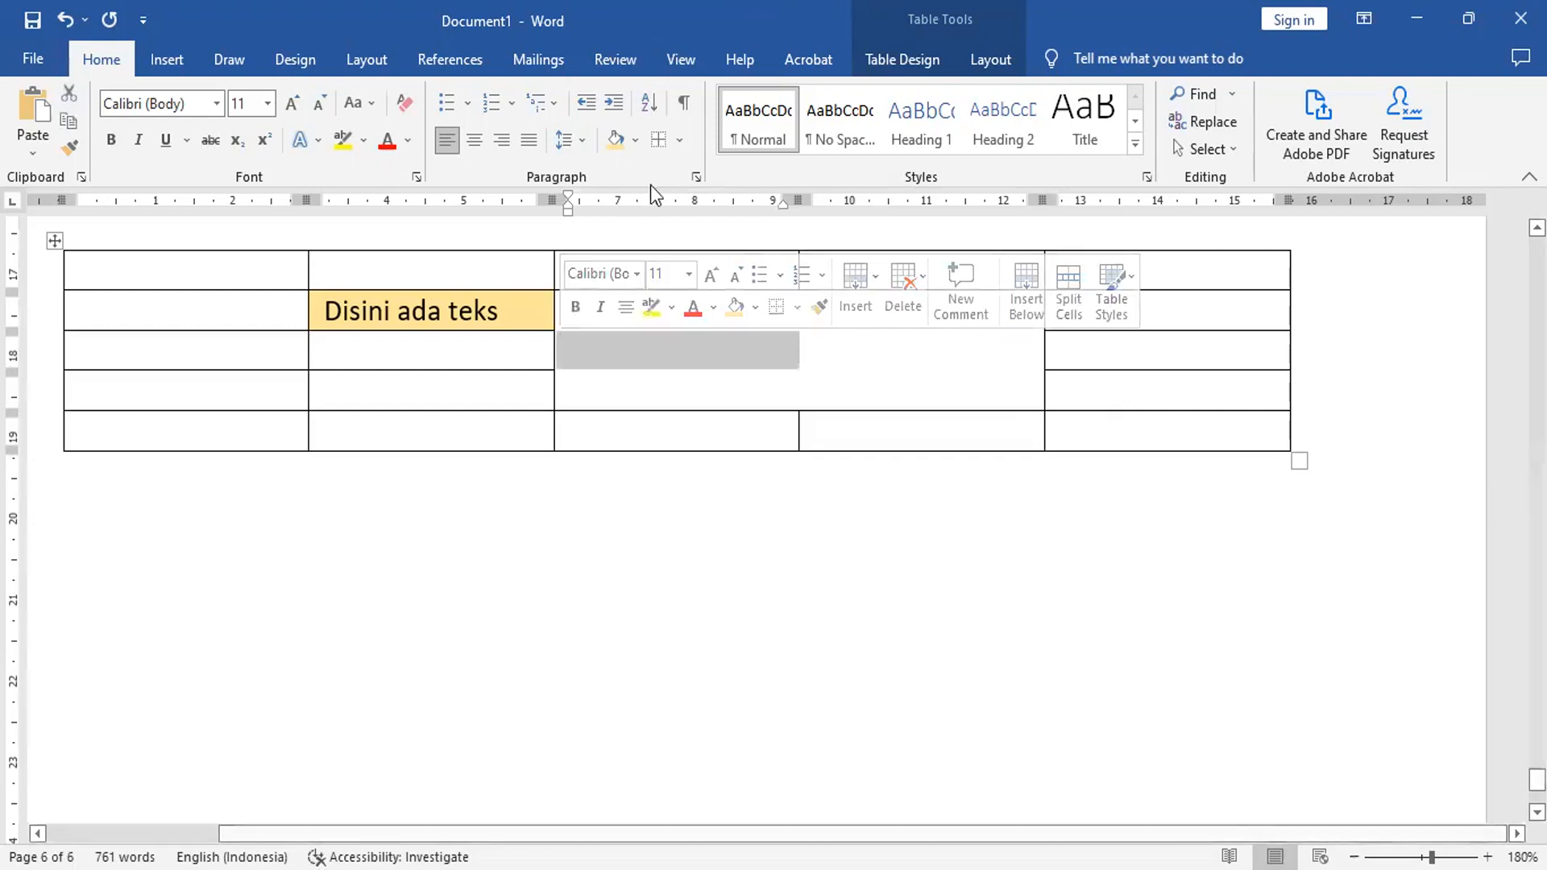
click(634, 141)
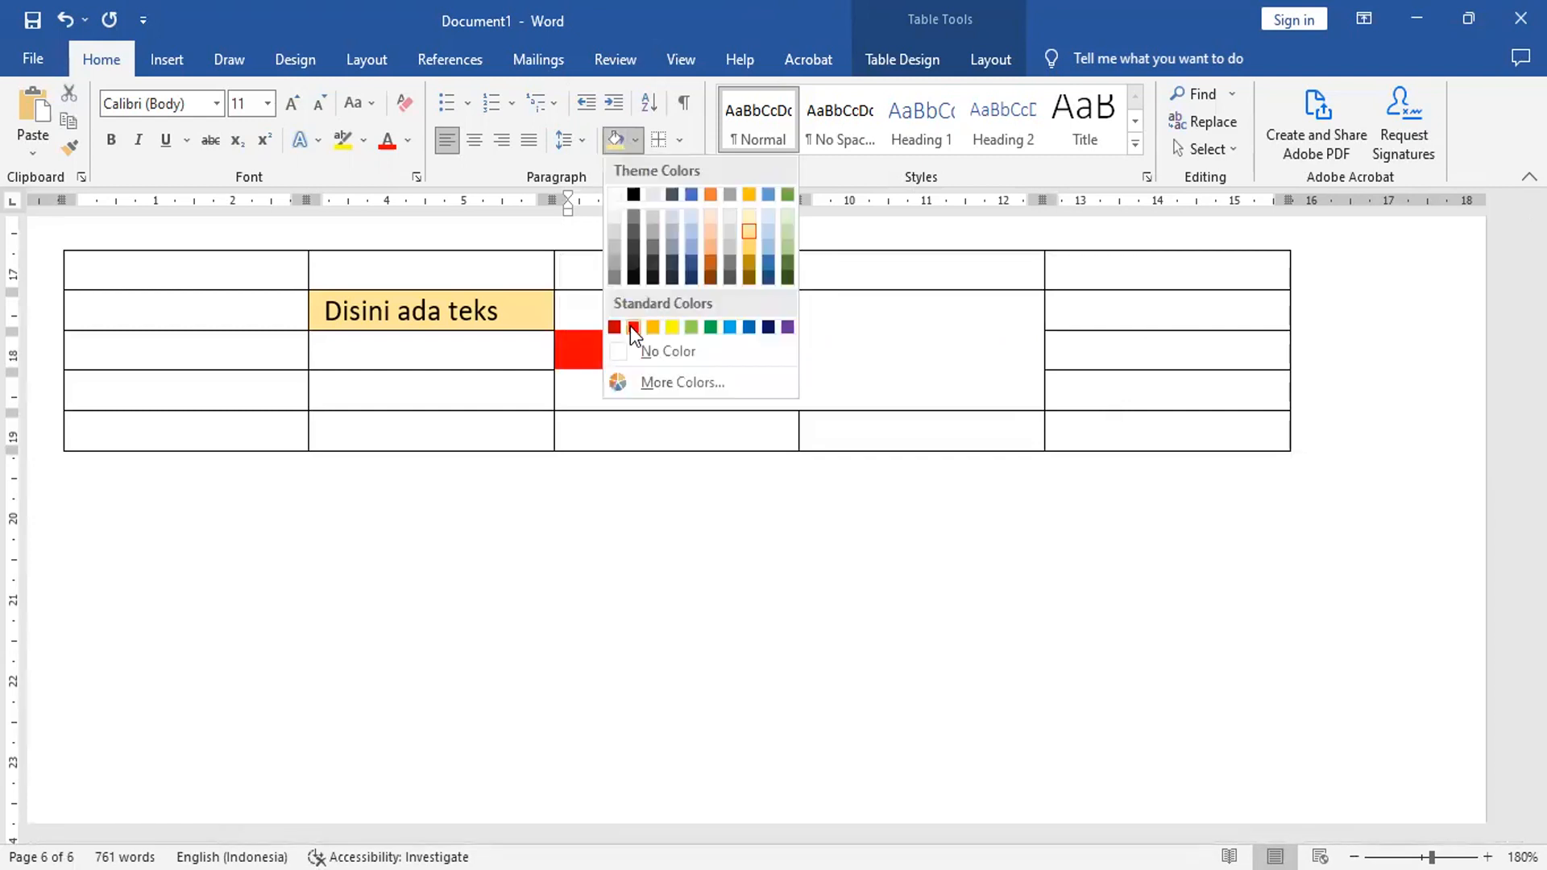
click(634, 327)
Step: Shade the cell at row 2, column 4 standard green and the cell at row 4, column 4 with a light blue theme colour
click(802, 313)
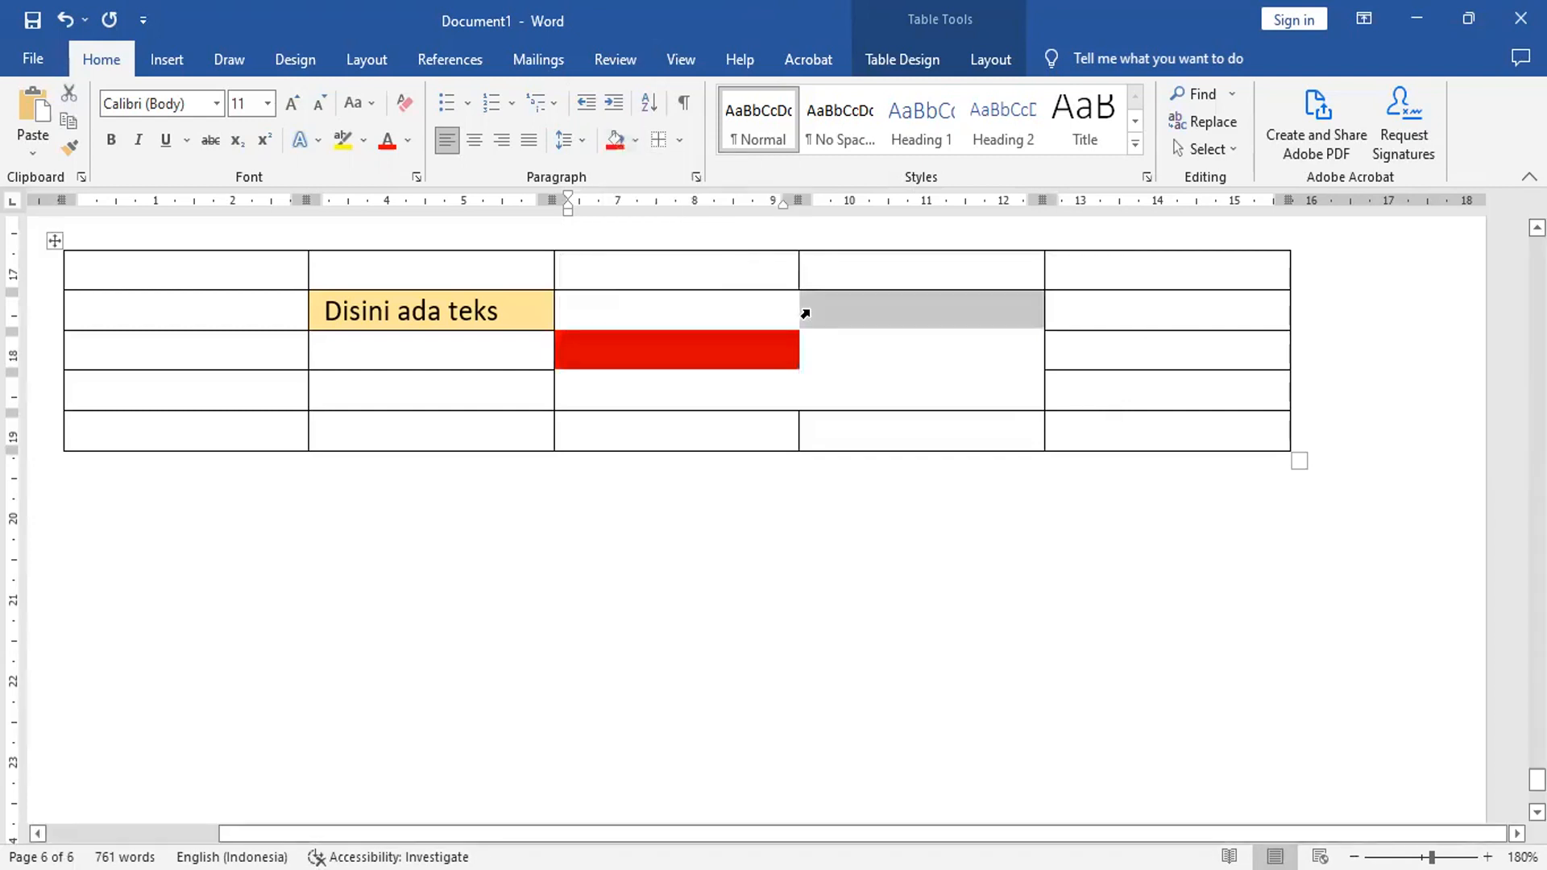
click(637, 141)
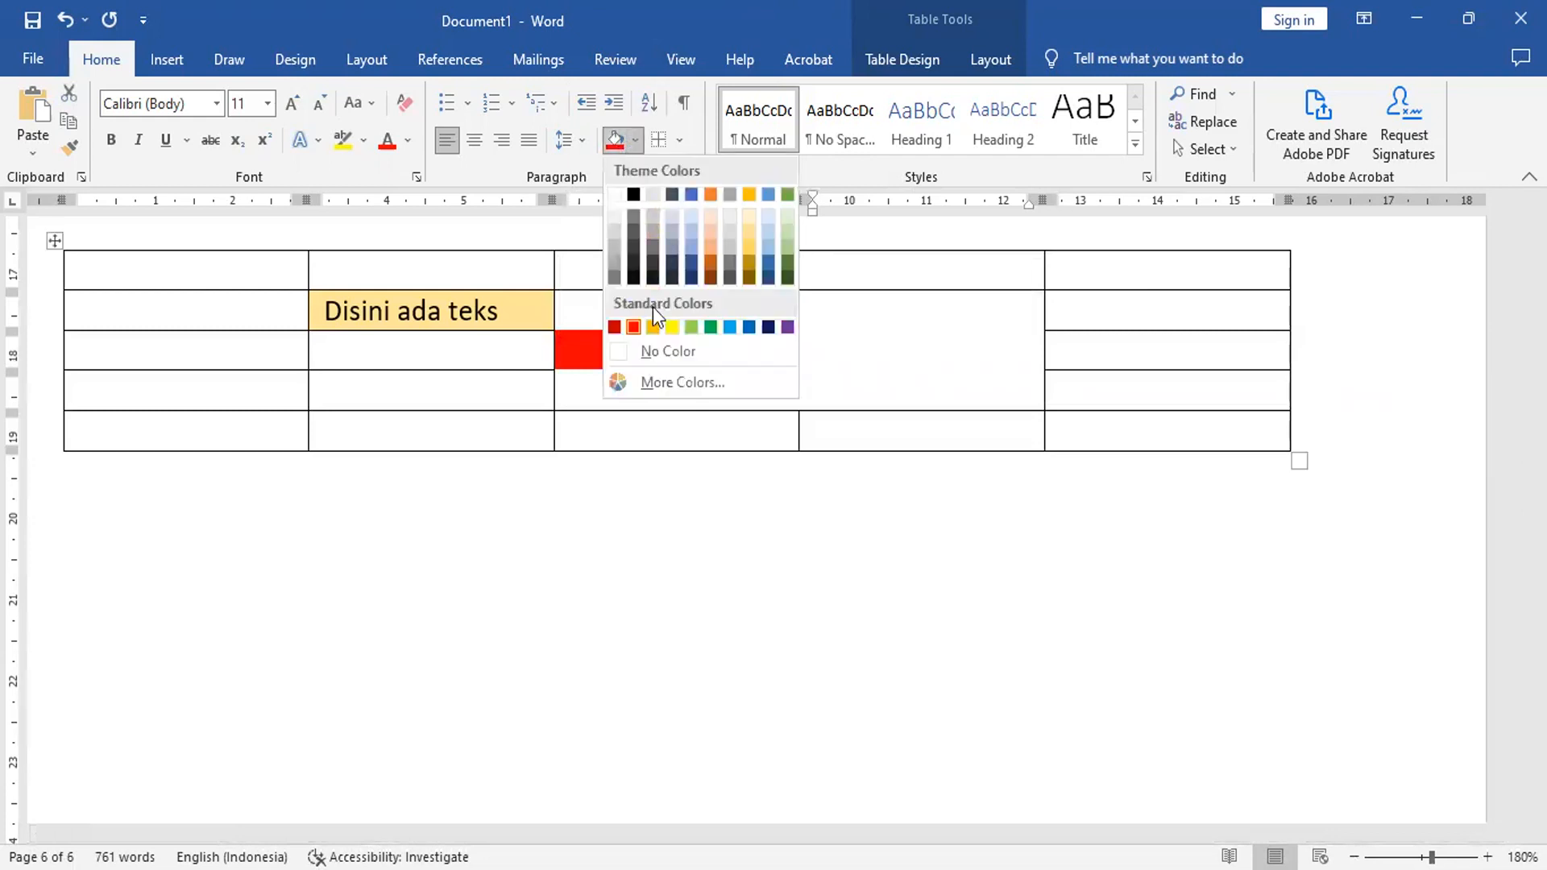
click(710, 326)
click(867, 384)
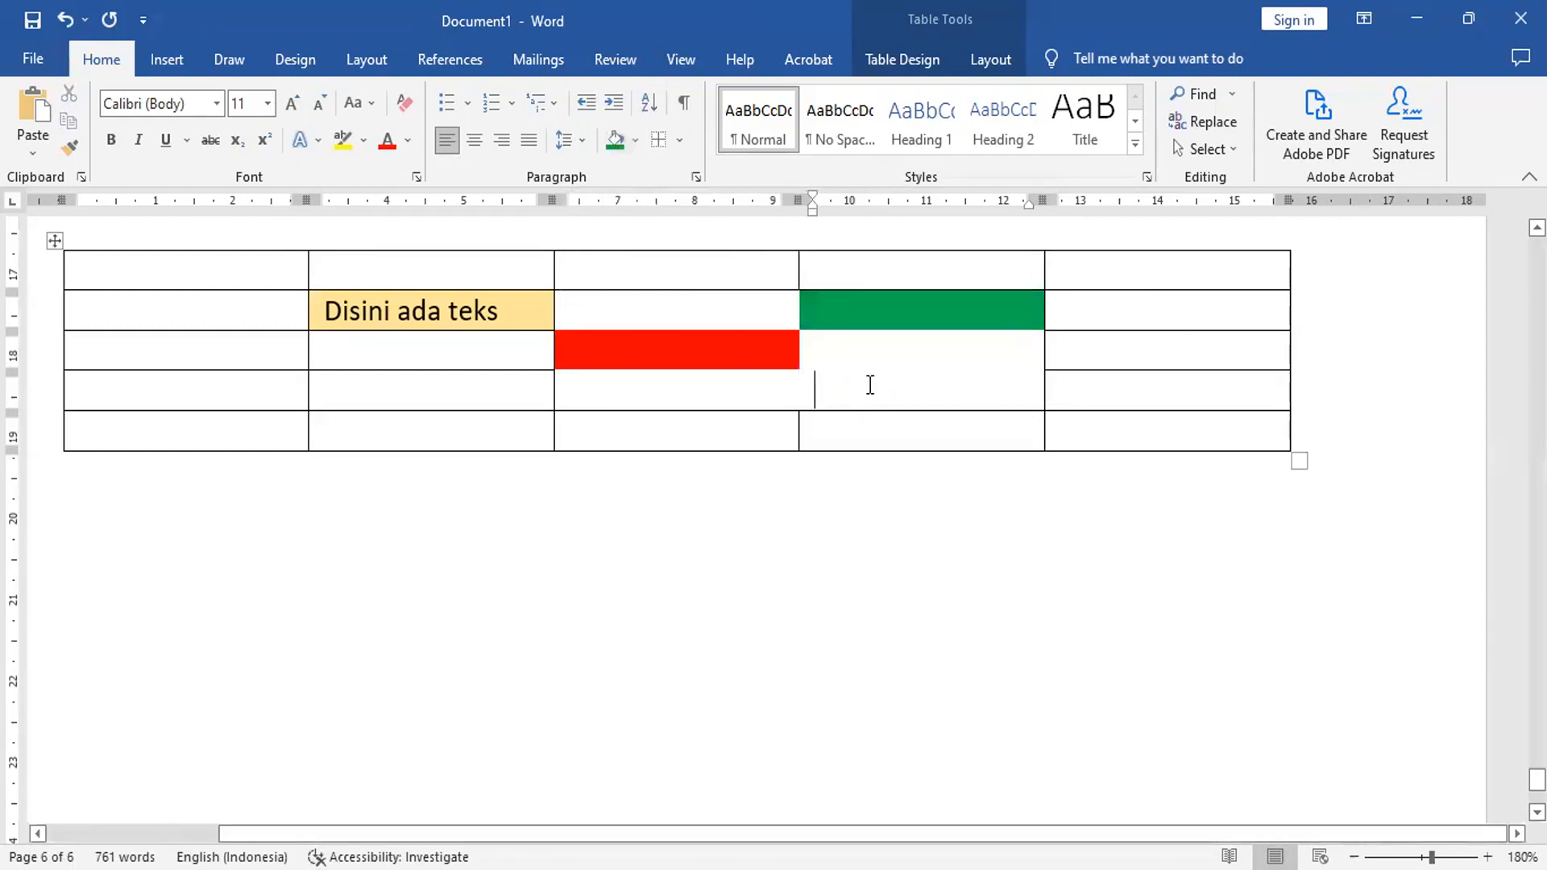
click(801, 389)
click(637, 141)
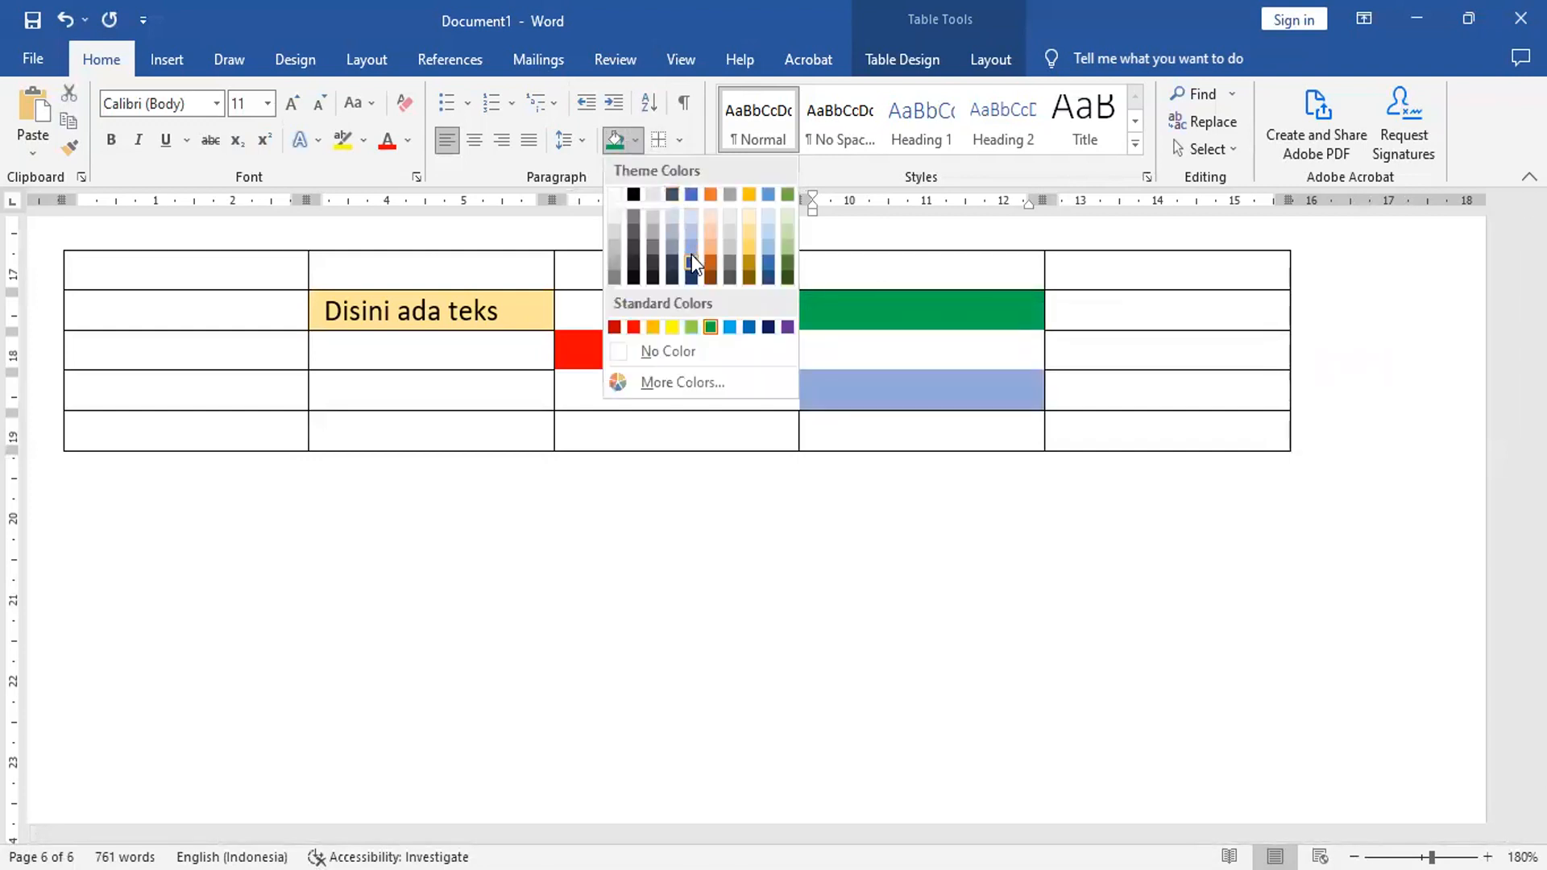
click(691, 245)
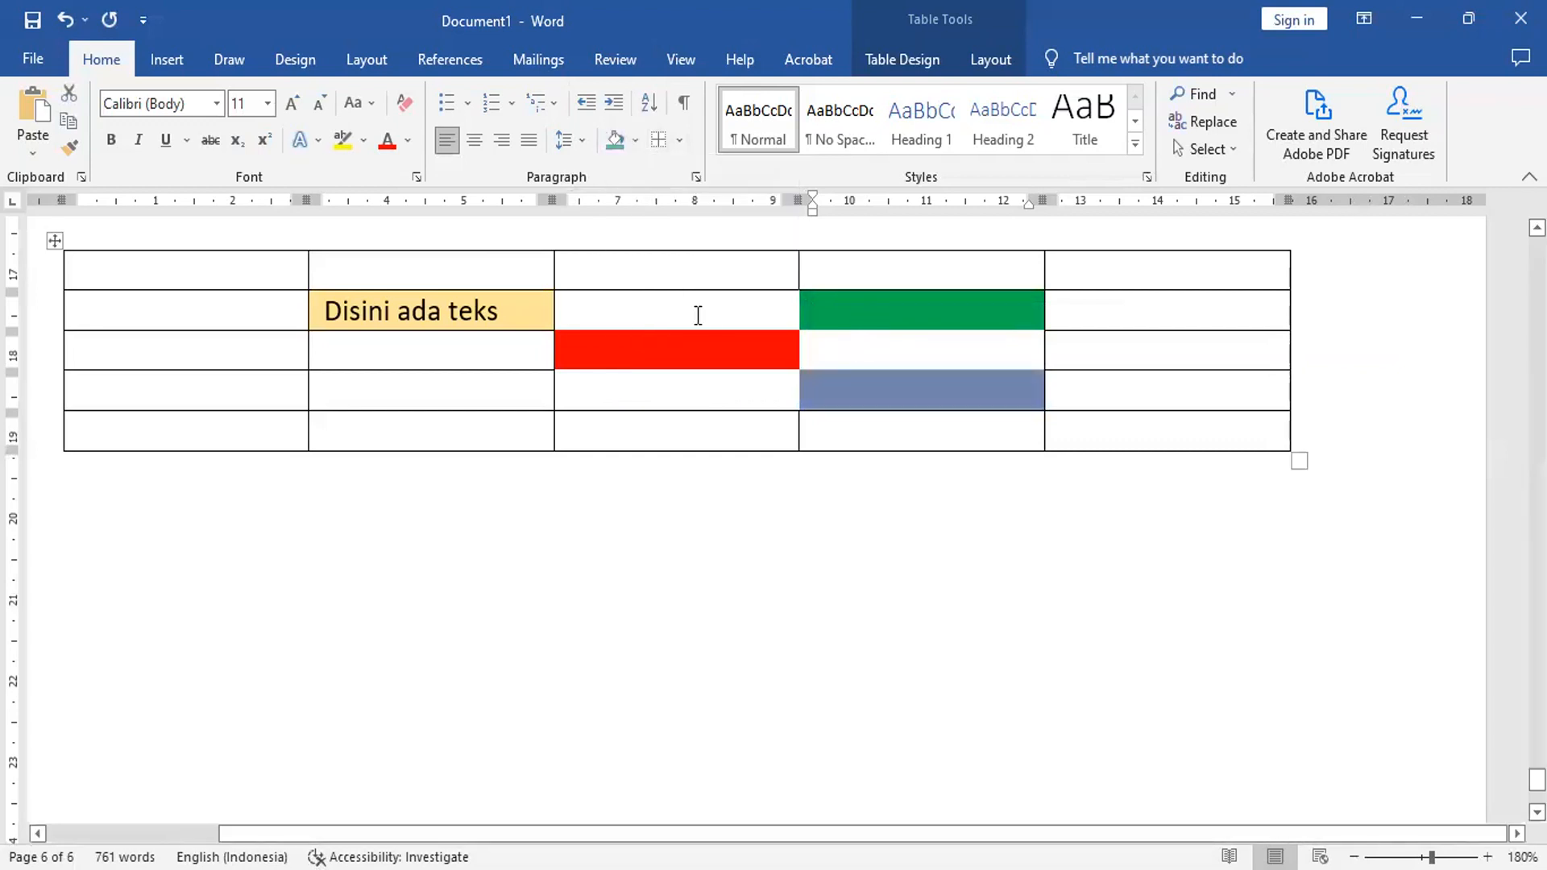
Step: Shade the cell at row 2, column 3 with the darkest blue theme colour and the cell at row 3, column 4 standard yellow
click(558, 316)
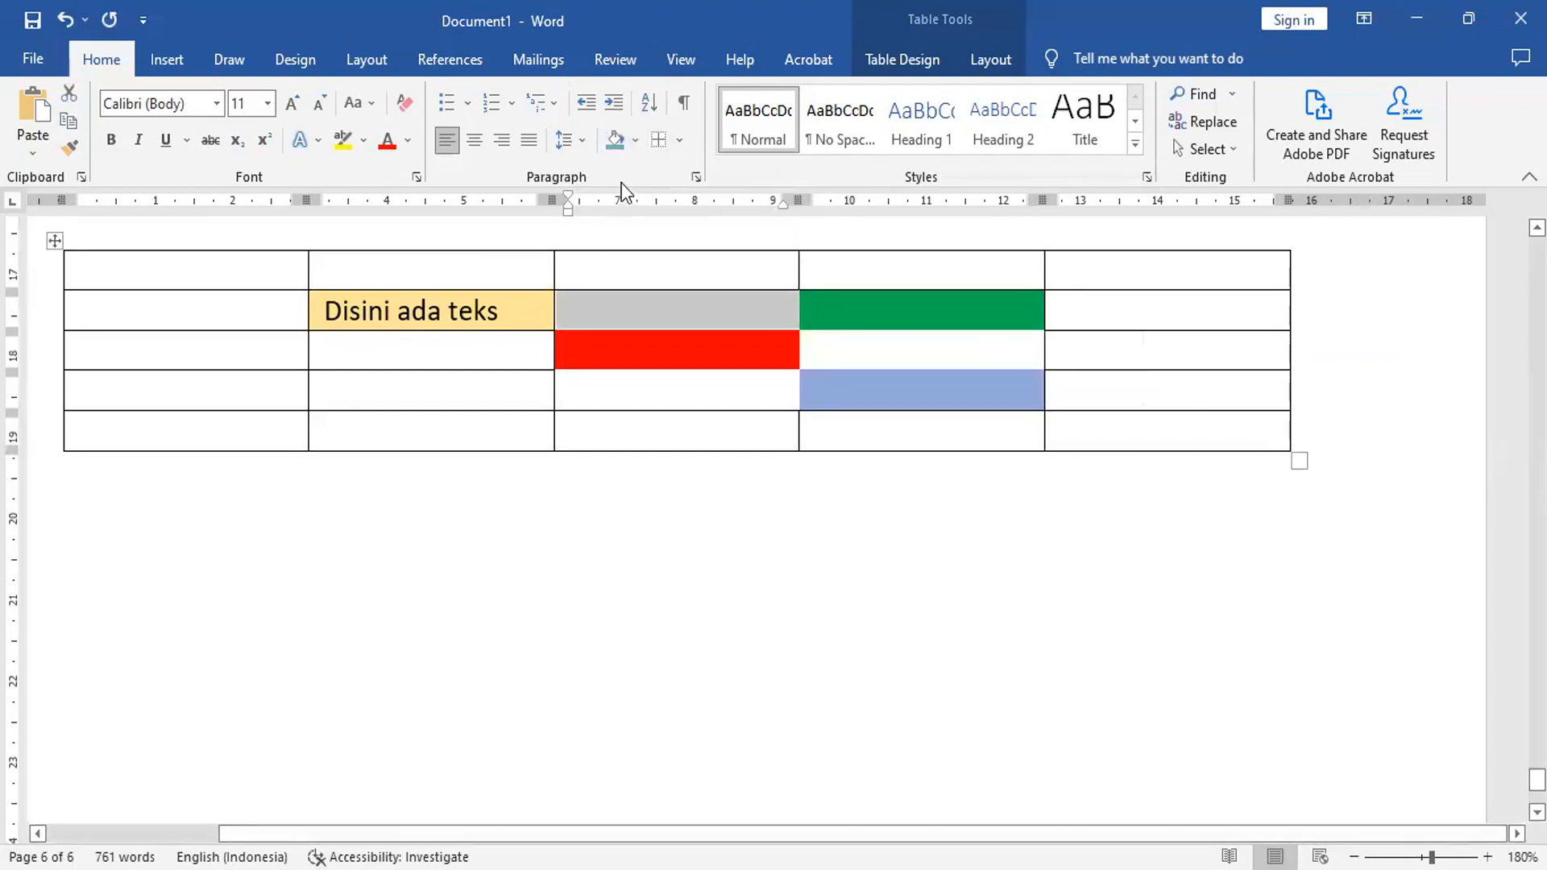
click(636, 133)
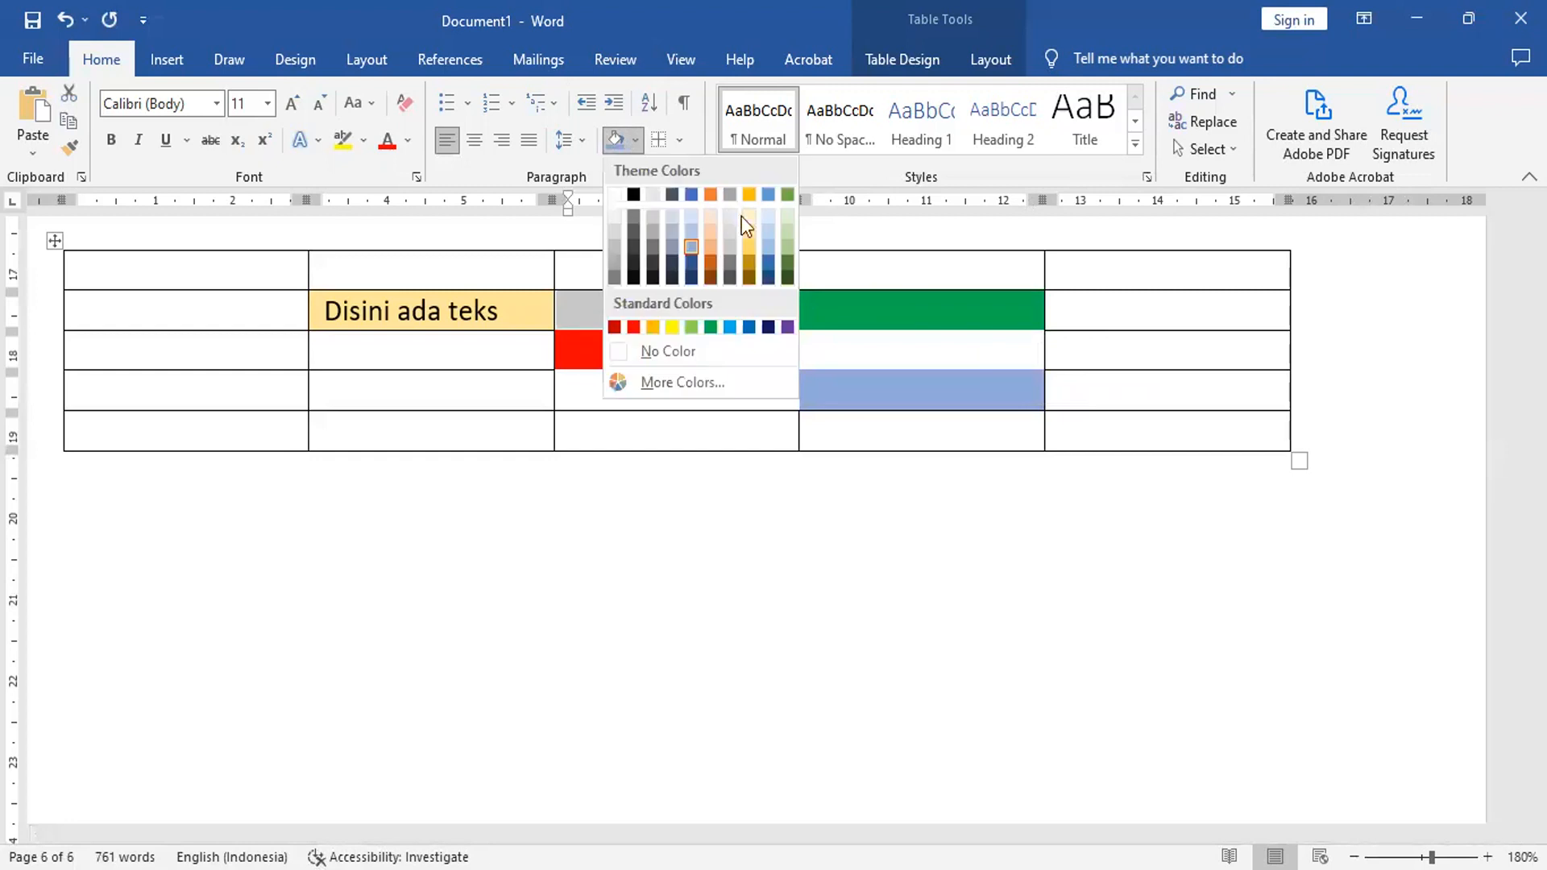
click(770, 277)
click(803, 359)
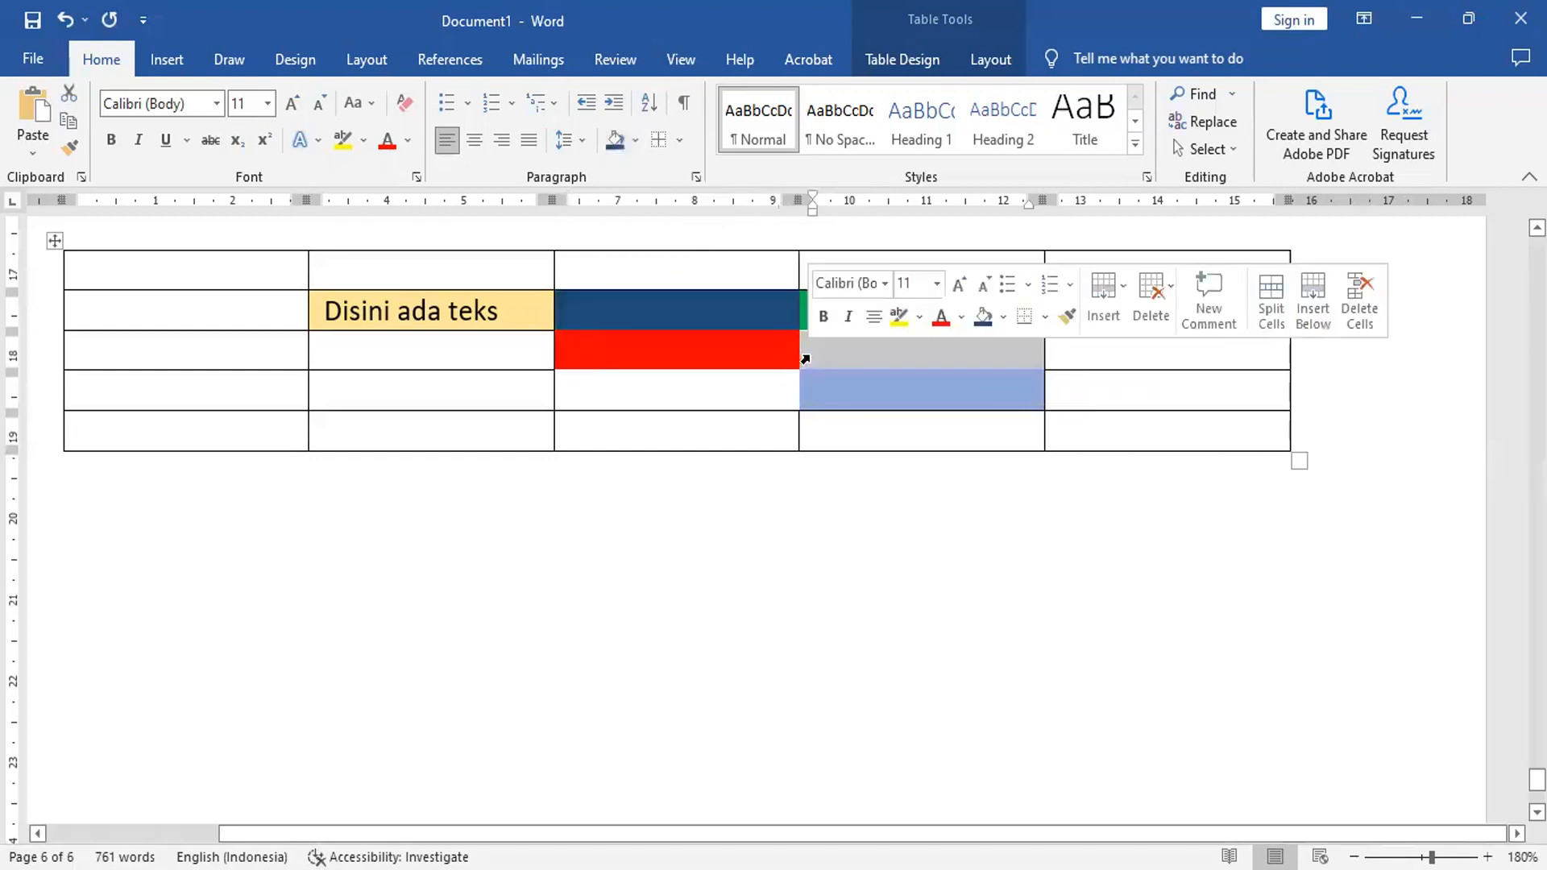
click(635, 142)
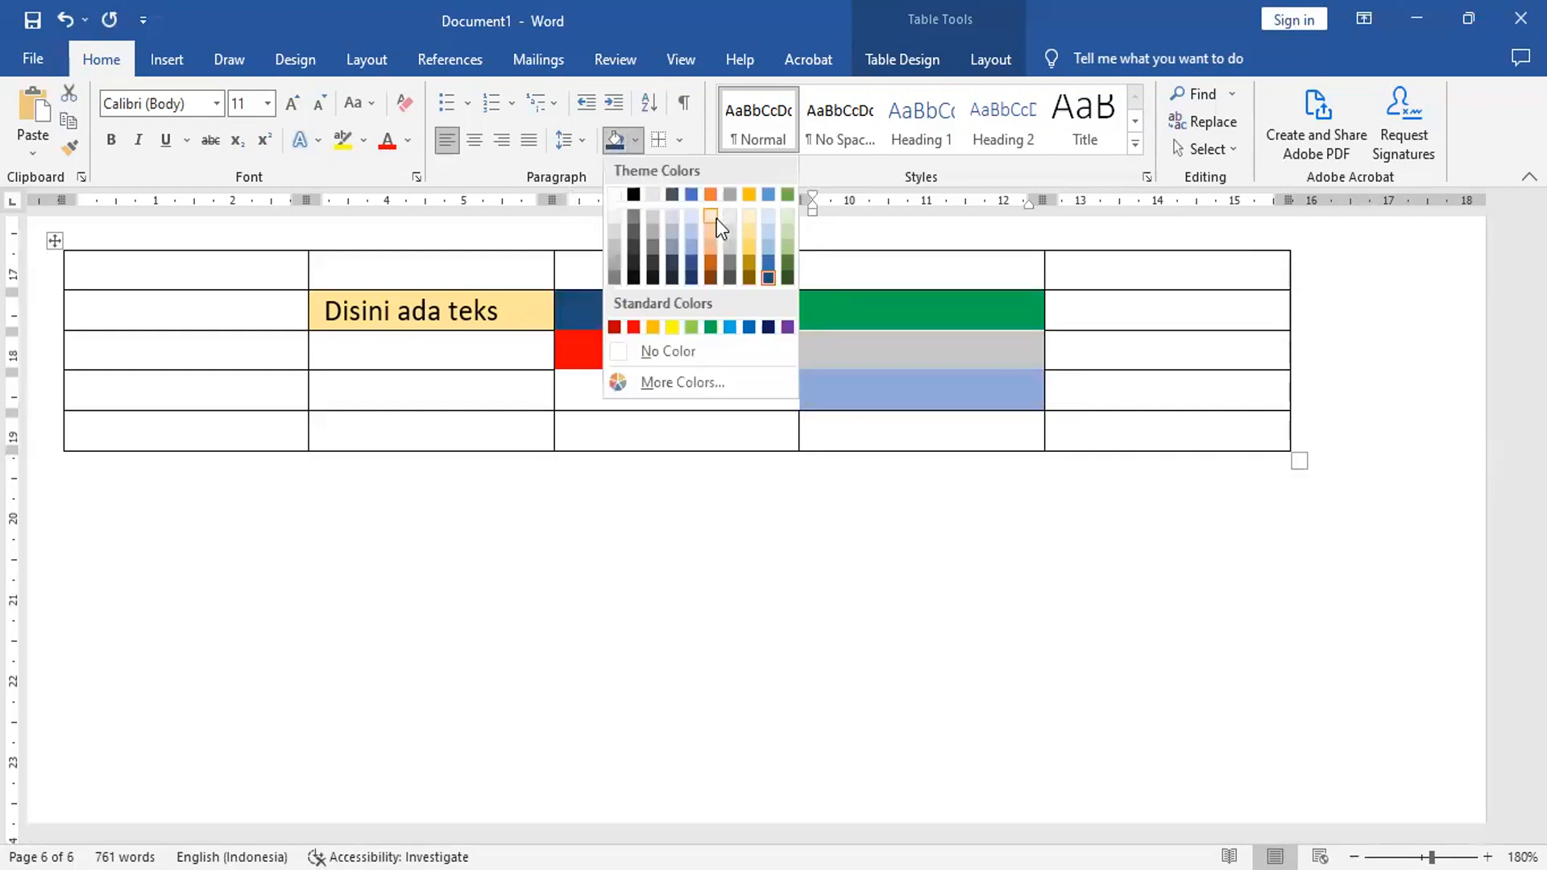
click(671, 327)
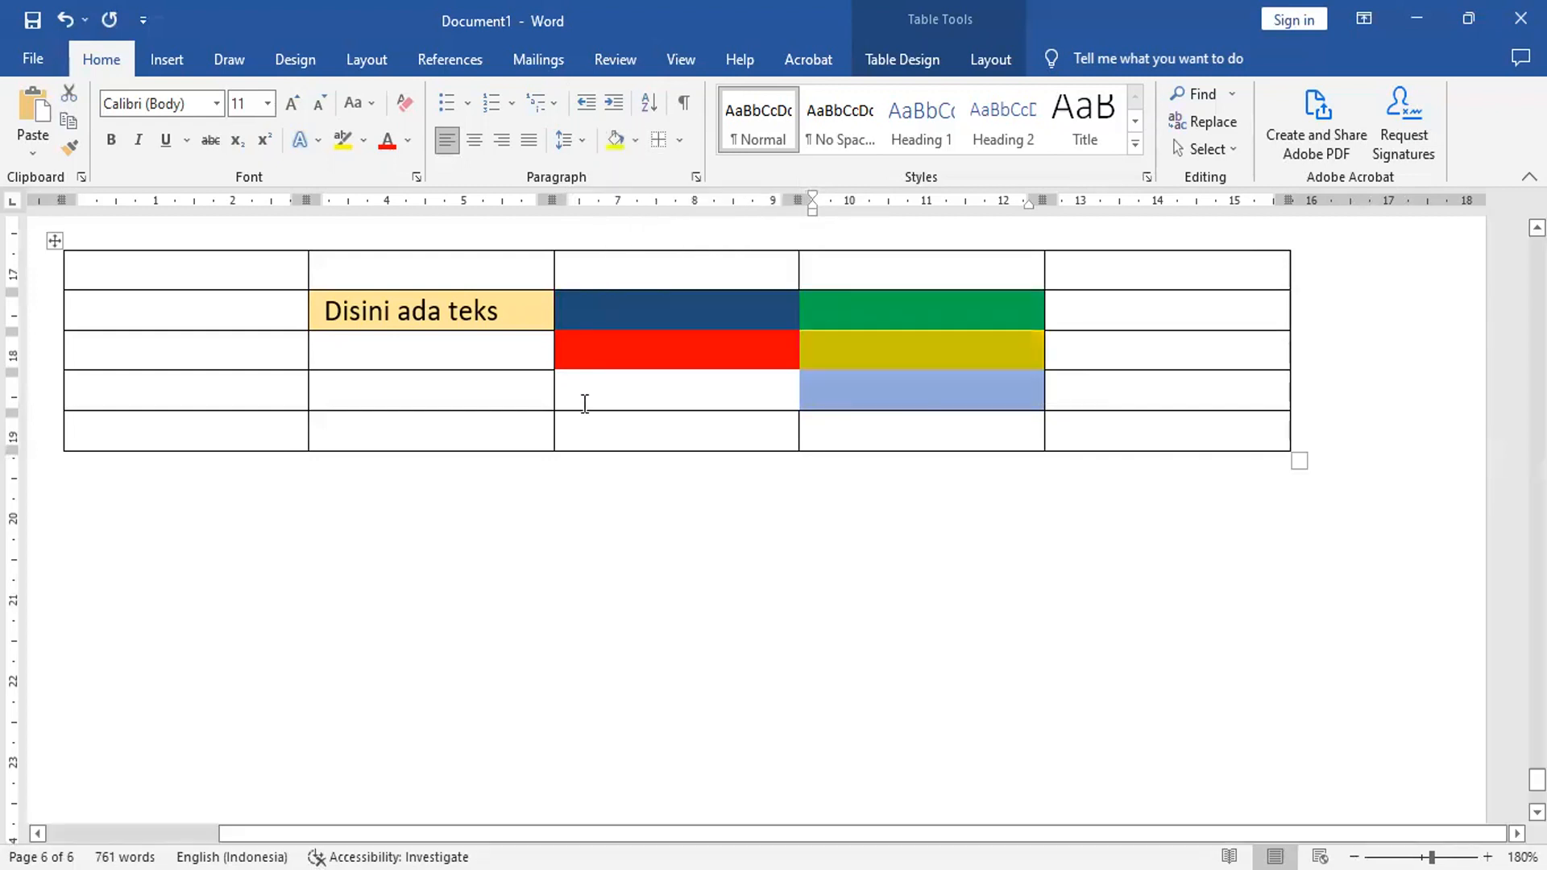
Step: Shade the cell at row 4, column 3 standard light green and the cell below it standard purple
click(559, 404)
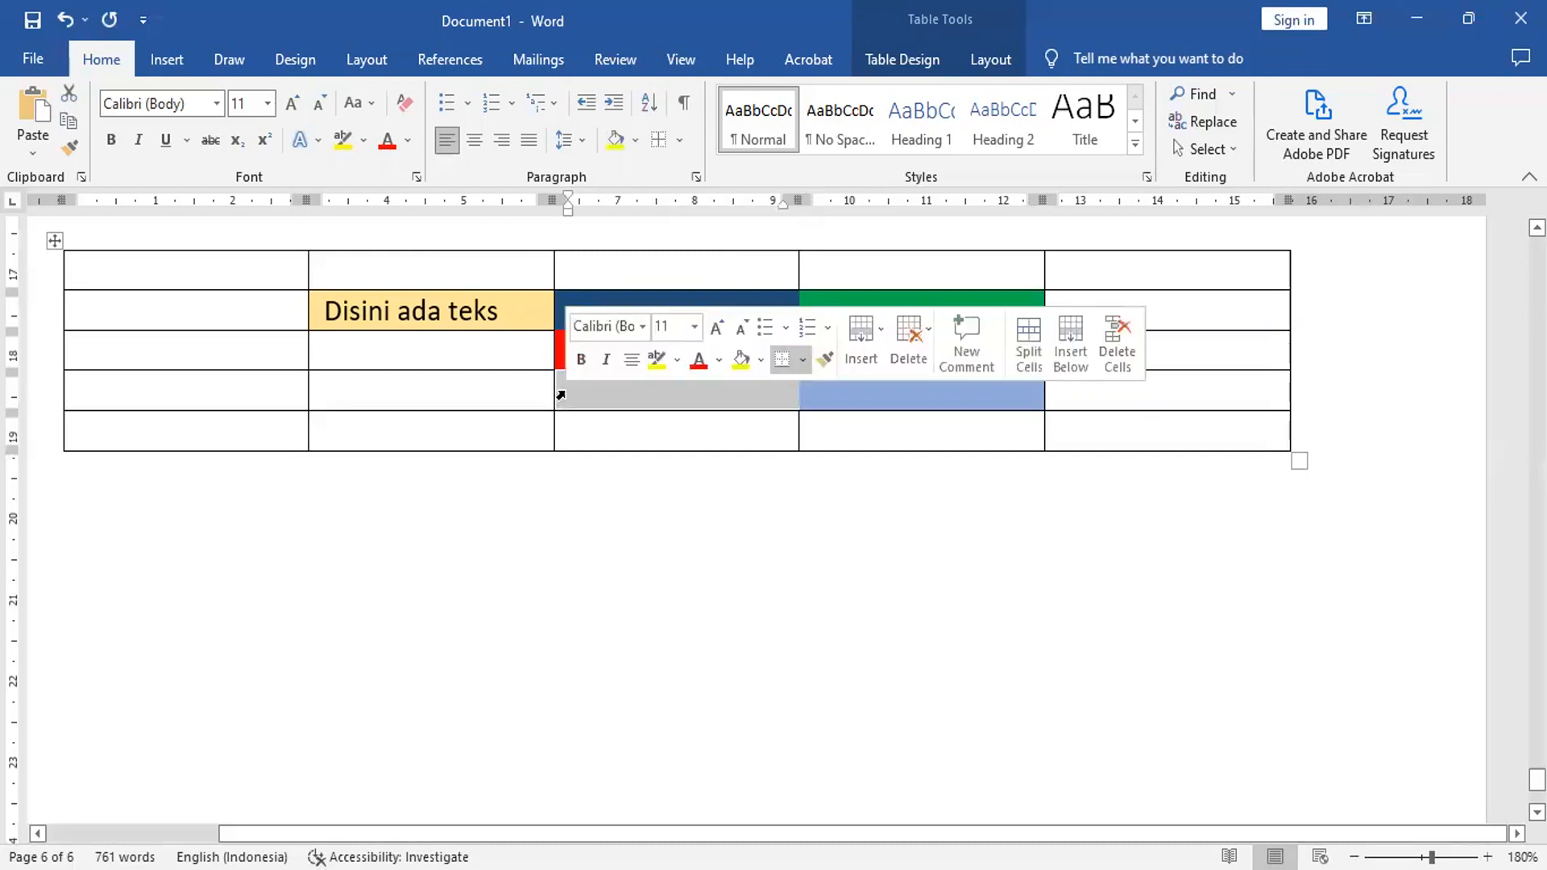
click(633, 141)
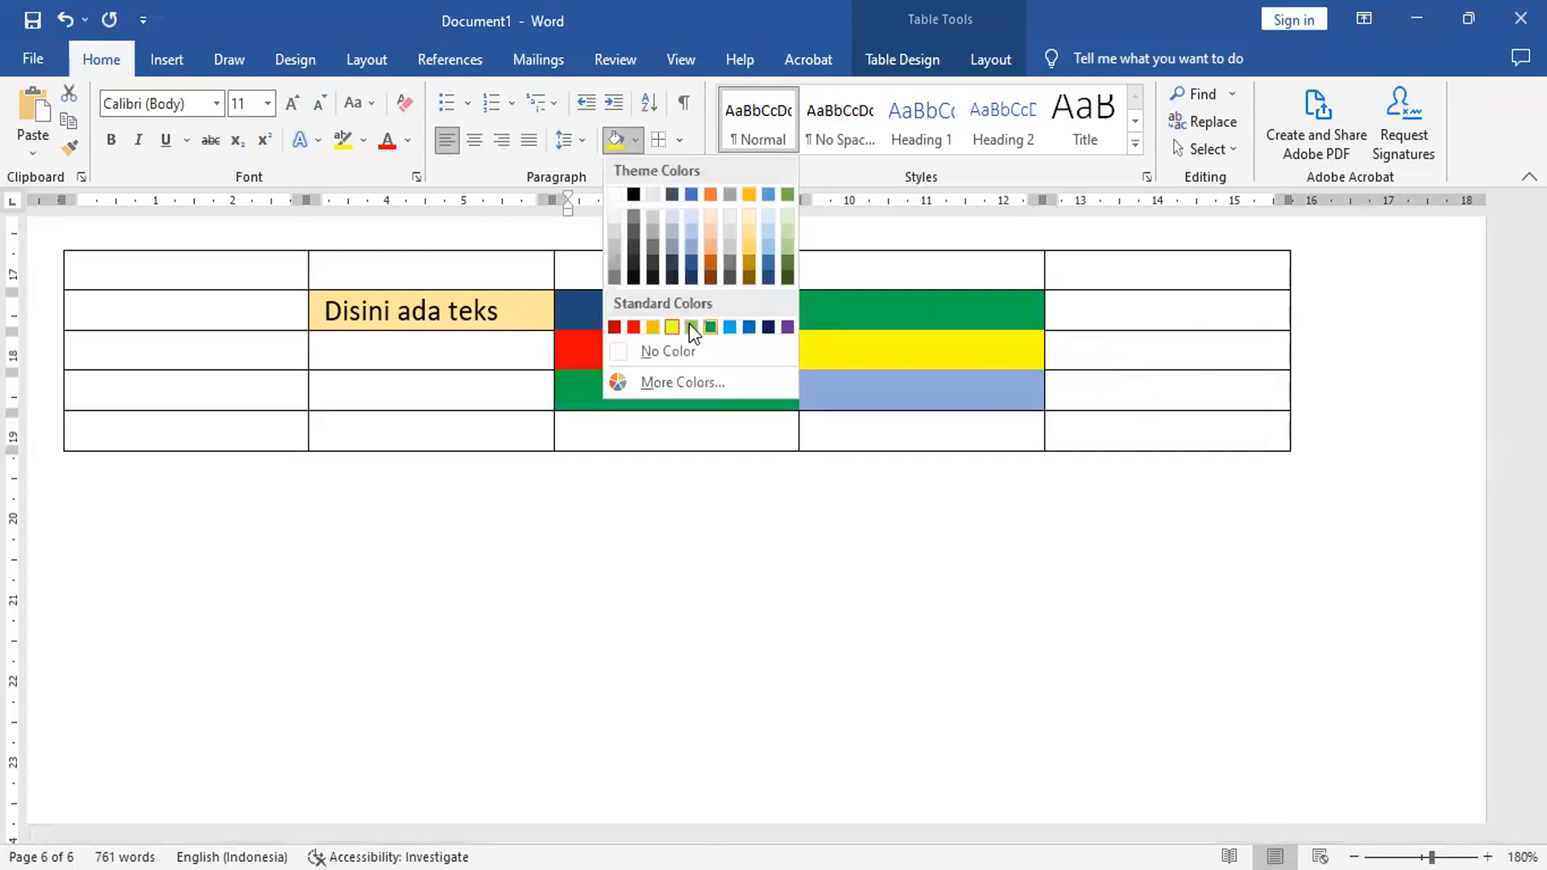
click(690, 327)
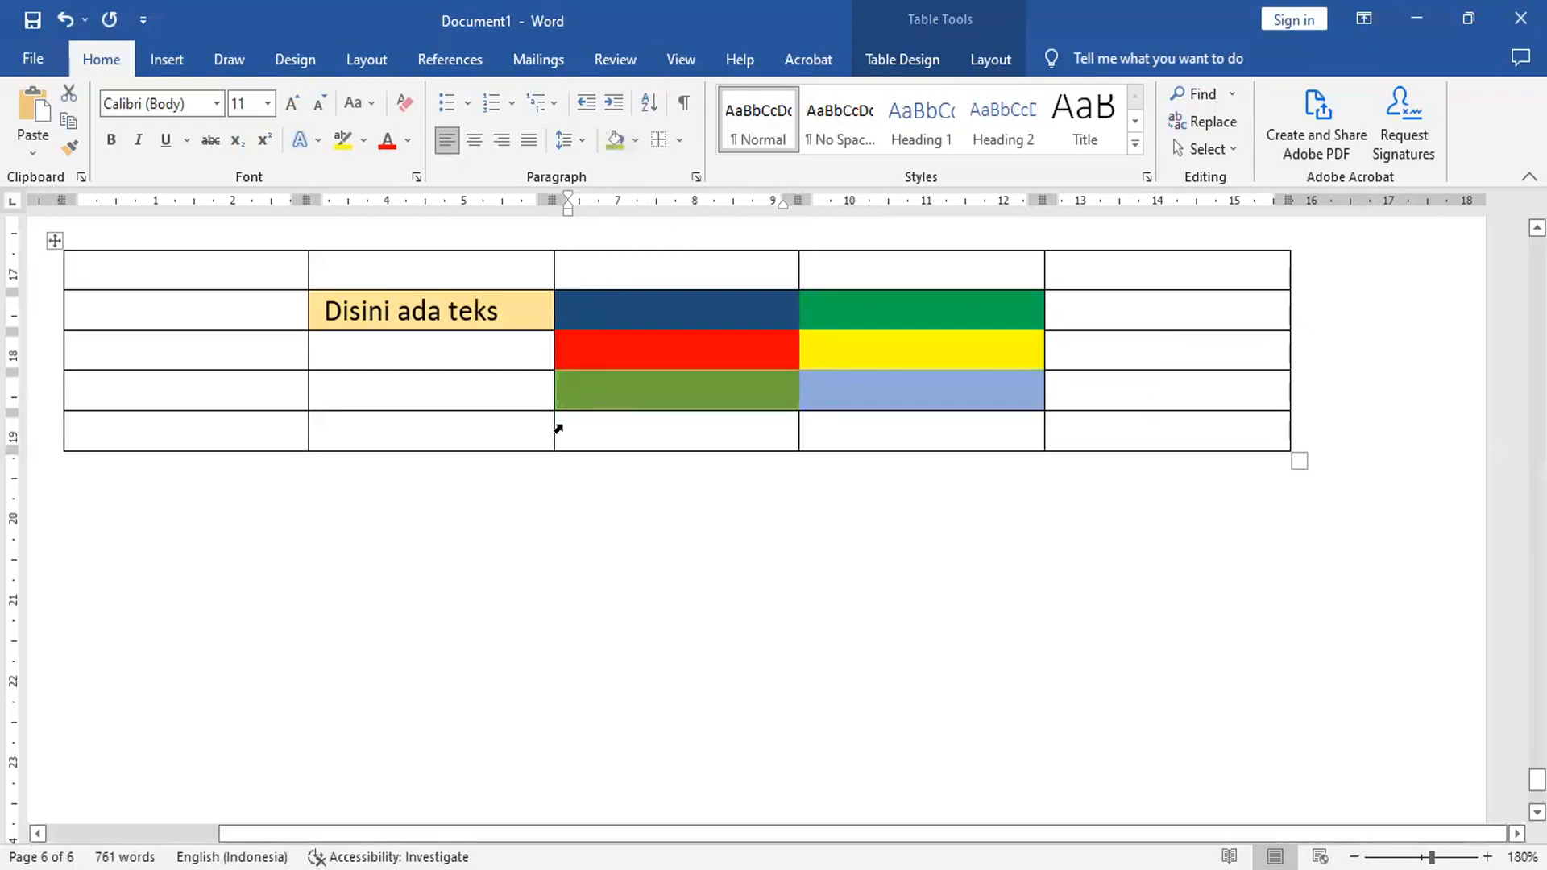
click(558, 427)
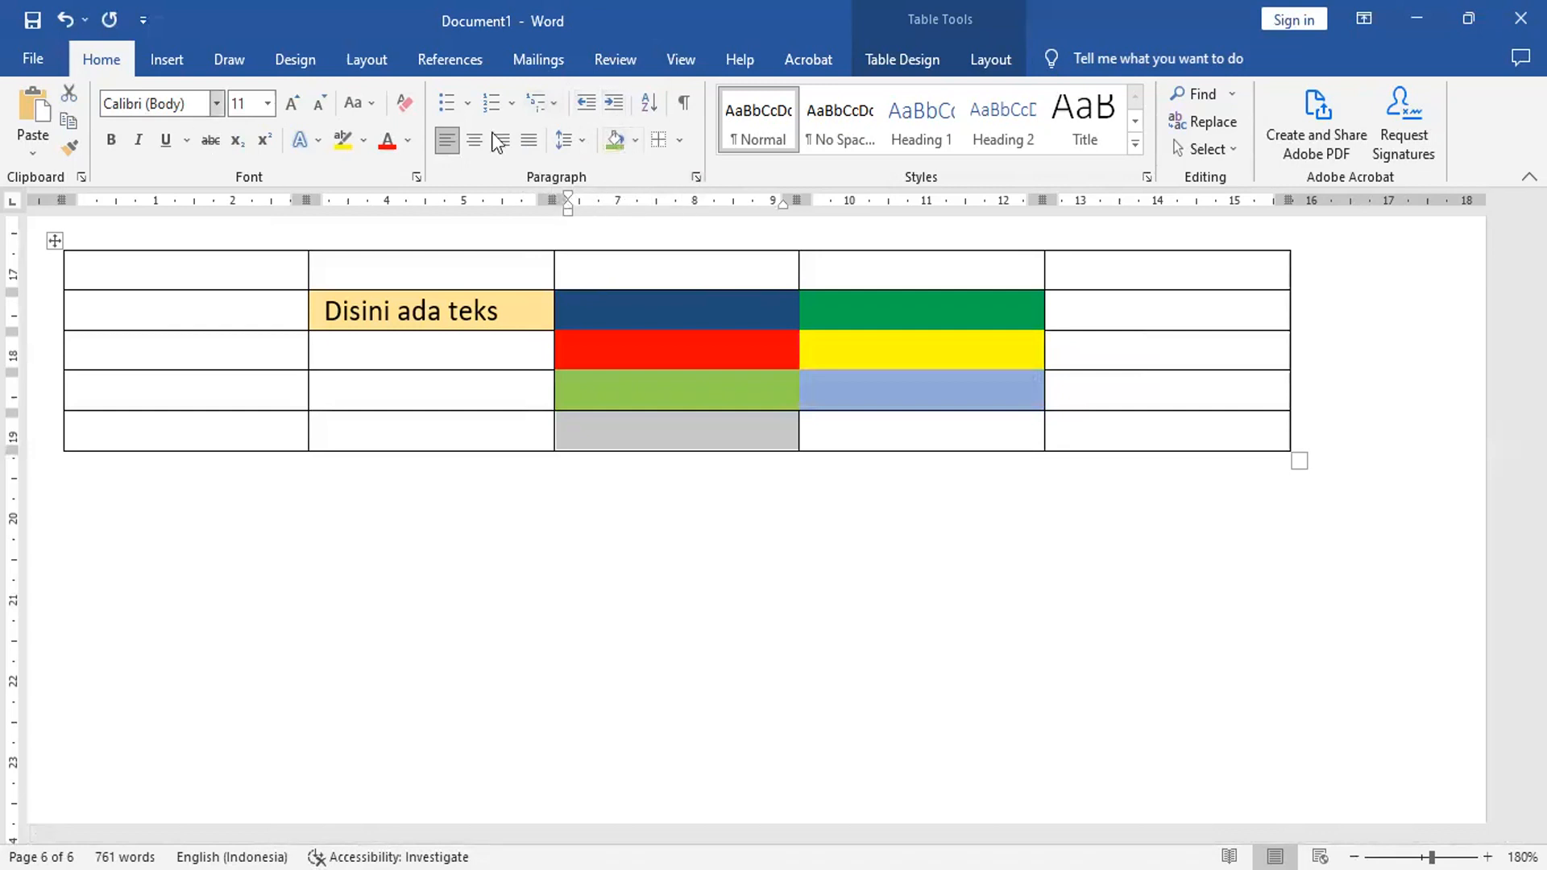
click(636, 140)
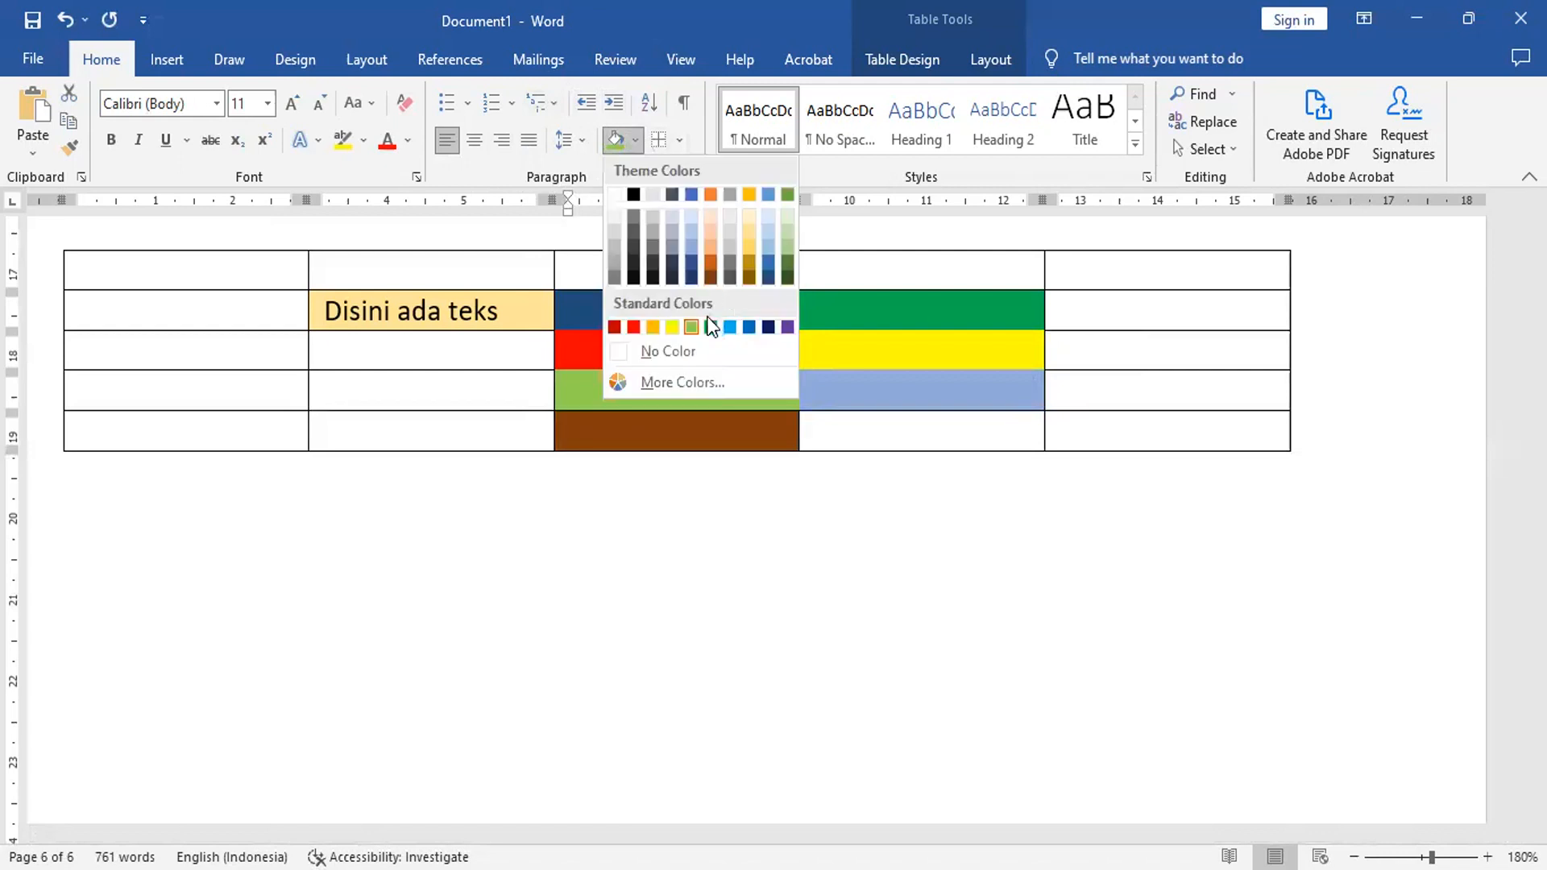
Step: Shade the cell at row 5, column 4 with a medium grey theme colour and deselect it
click(850, 428)
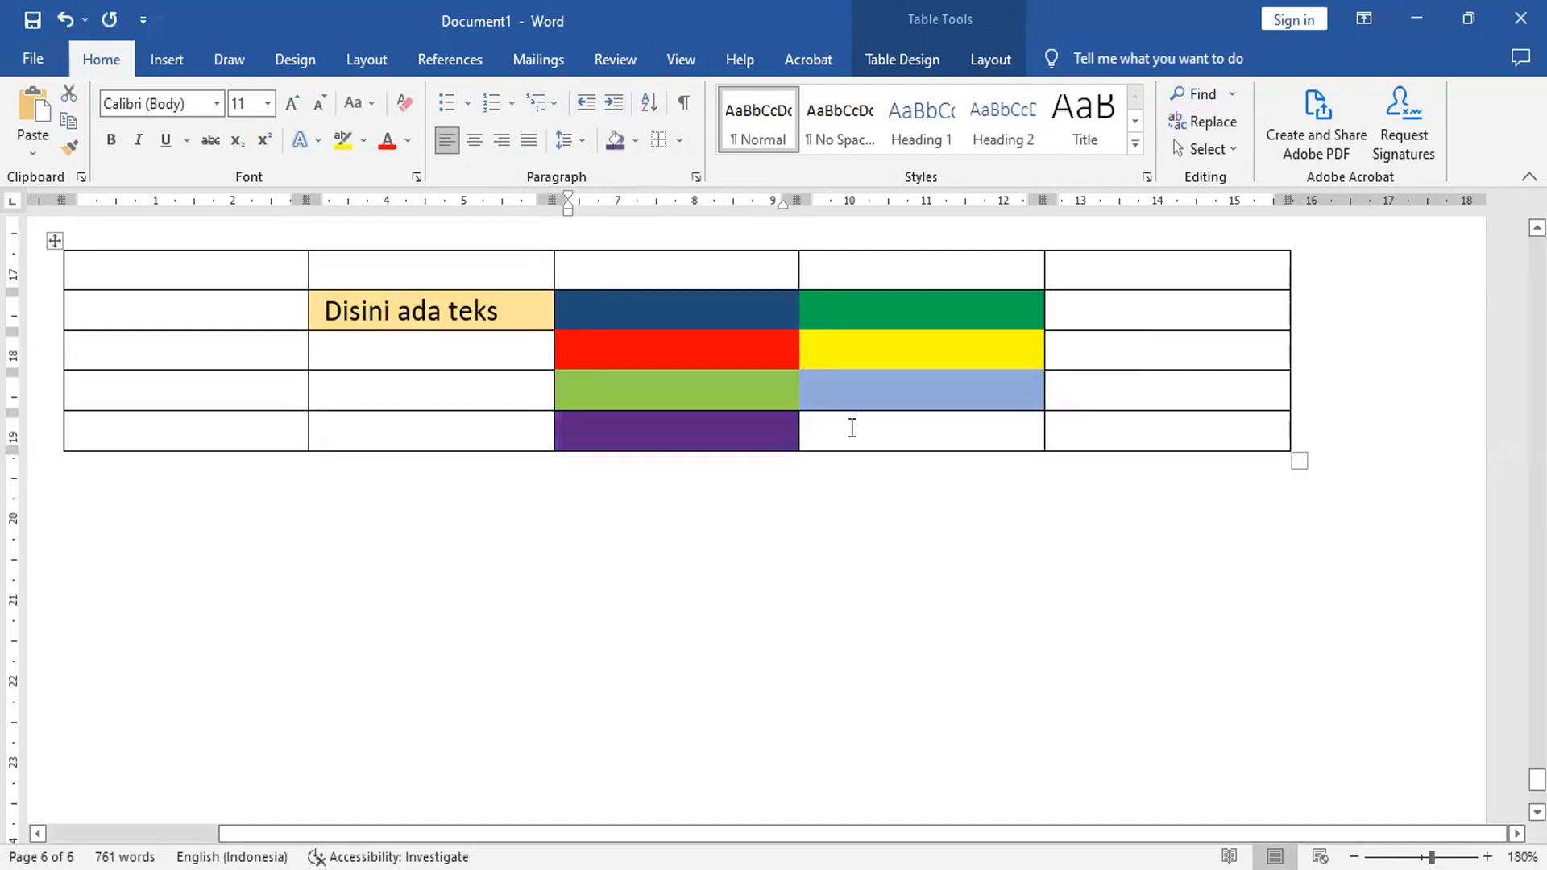
click(809, 435)
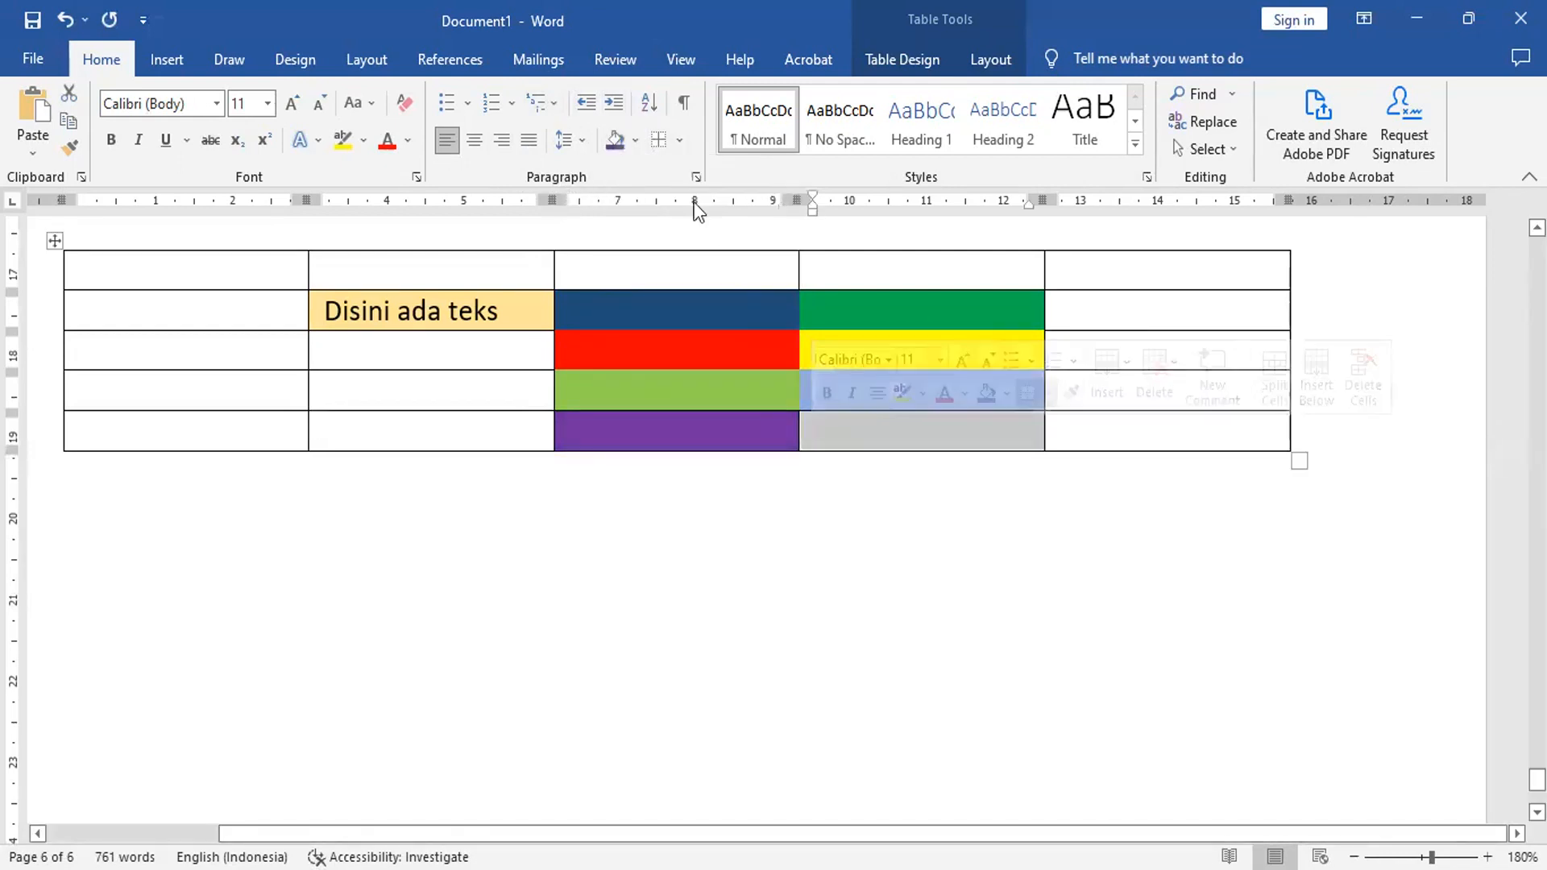
click(635, 141)
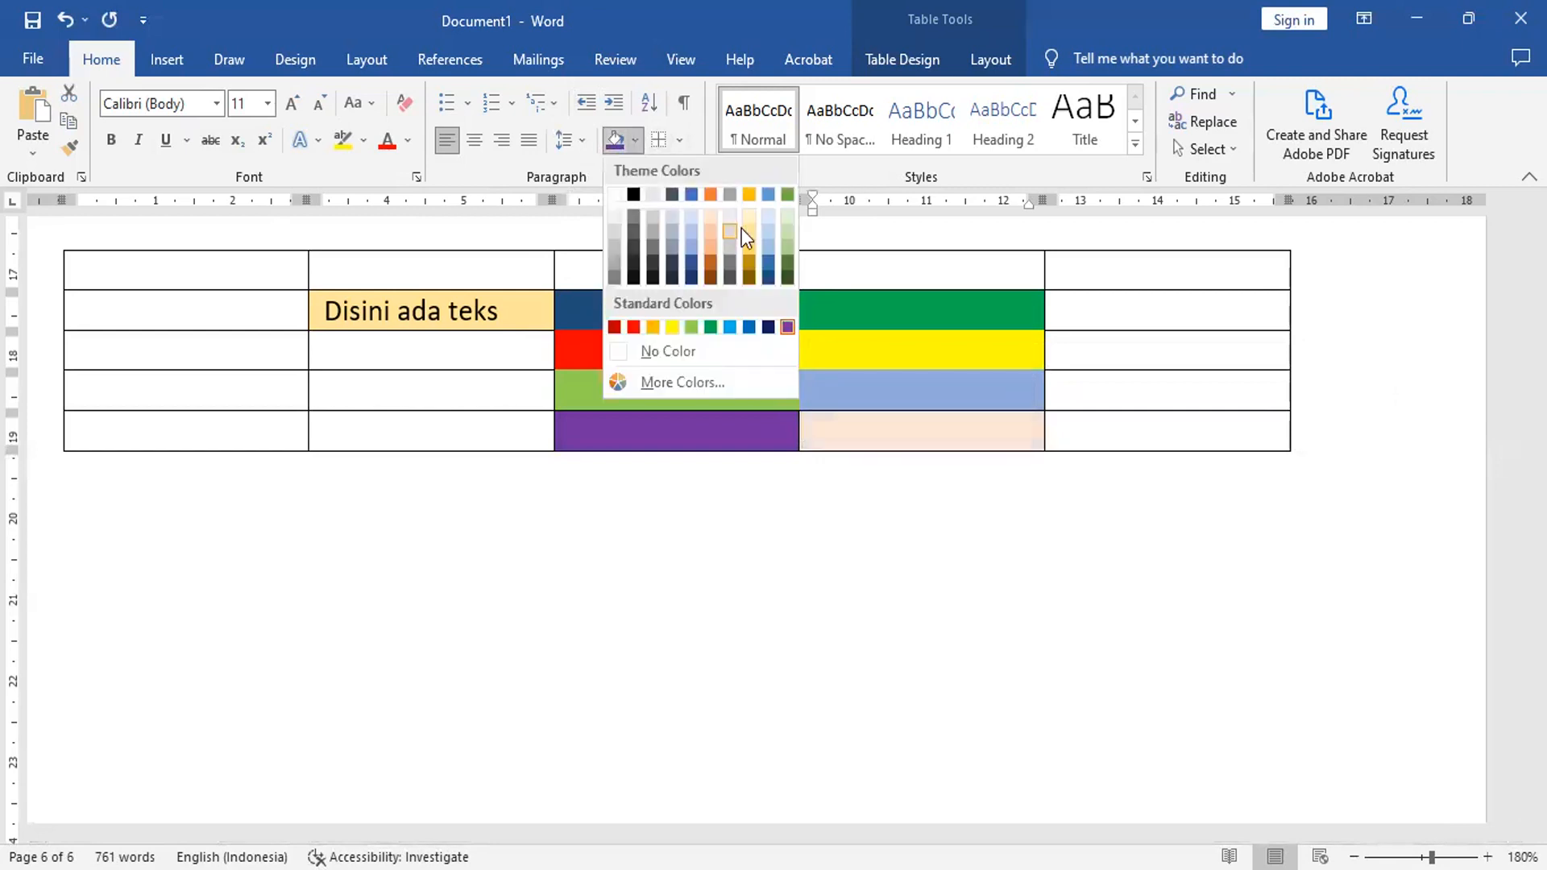
click(655, 219)
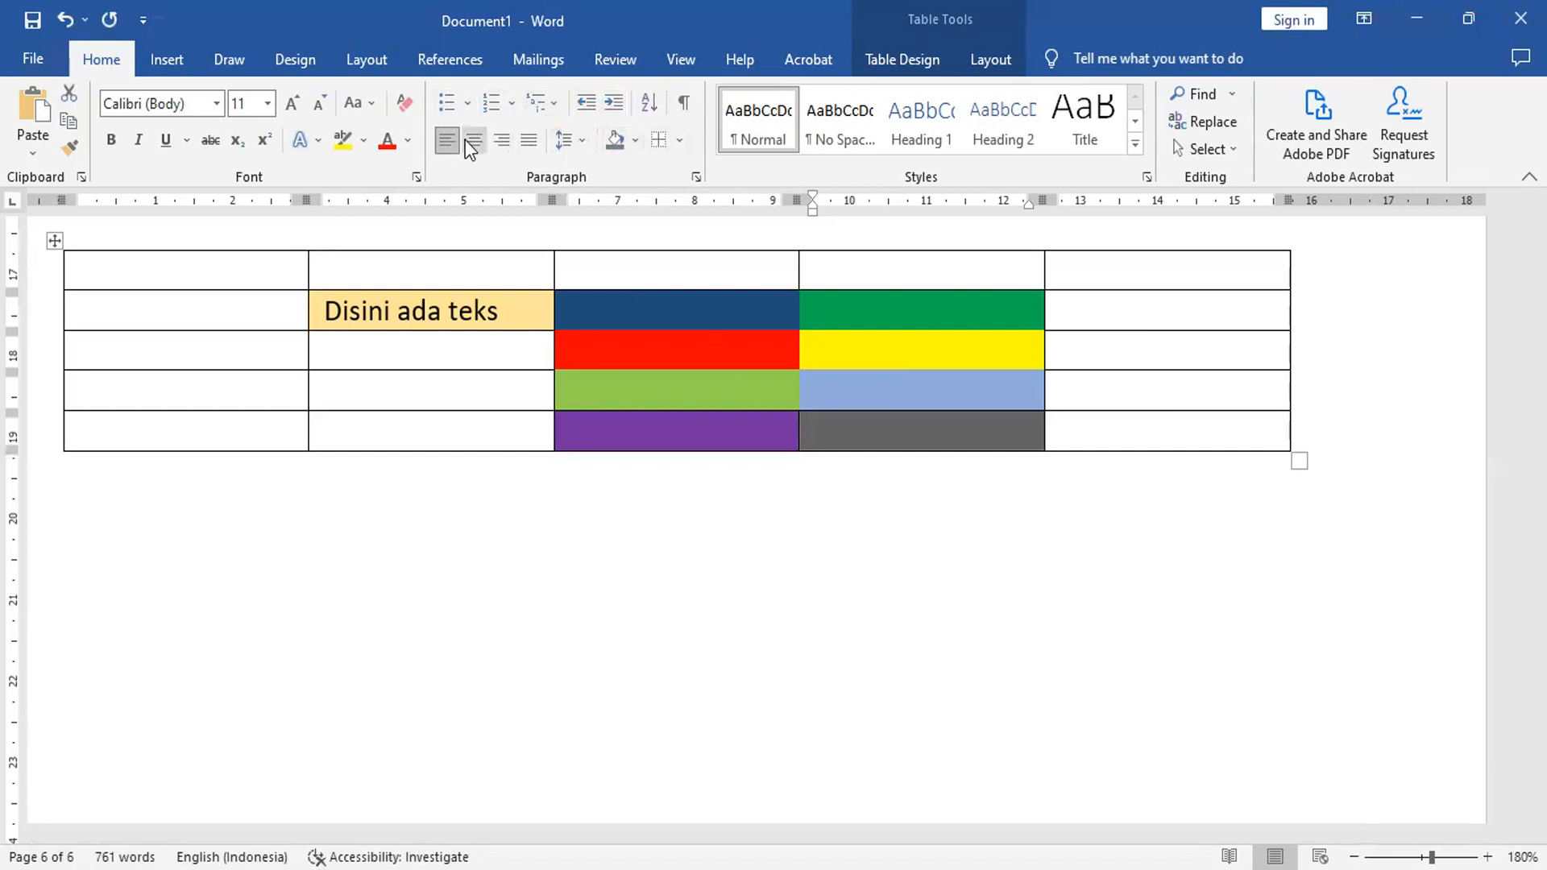
click(616, 468)
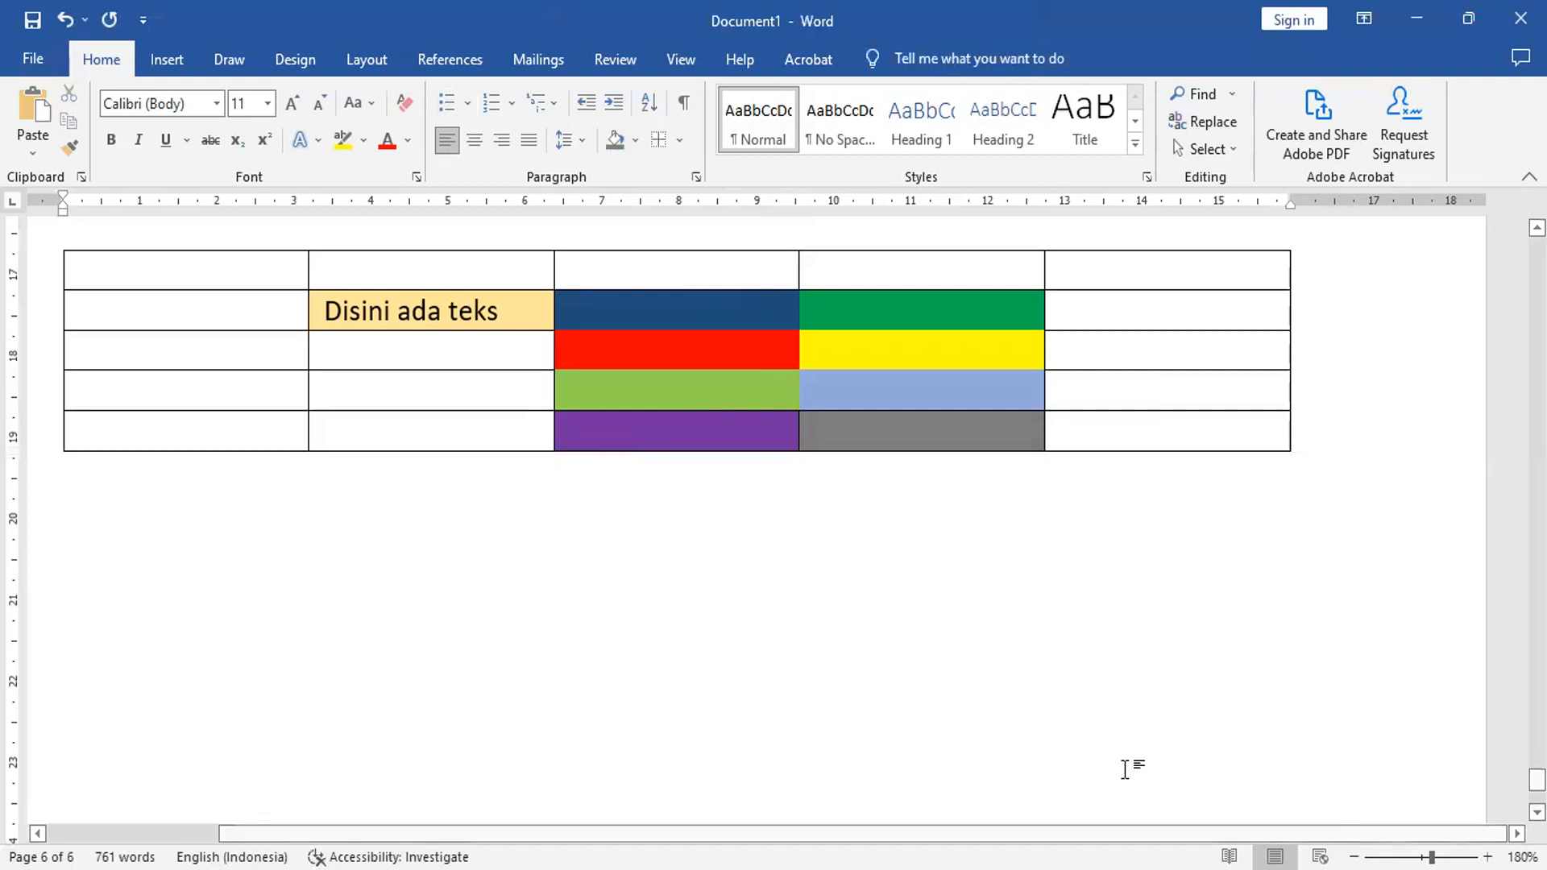